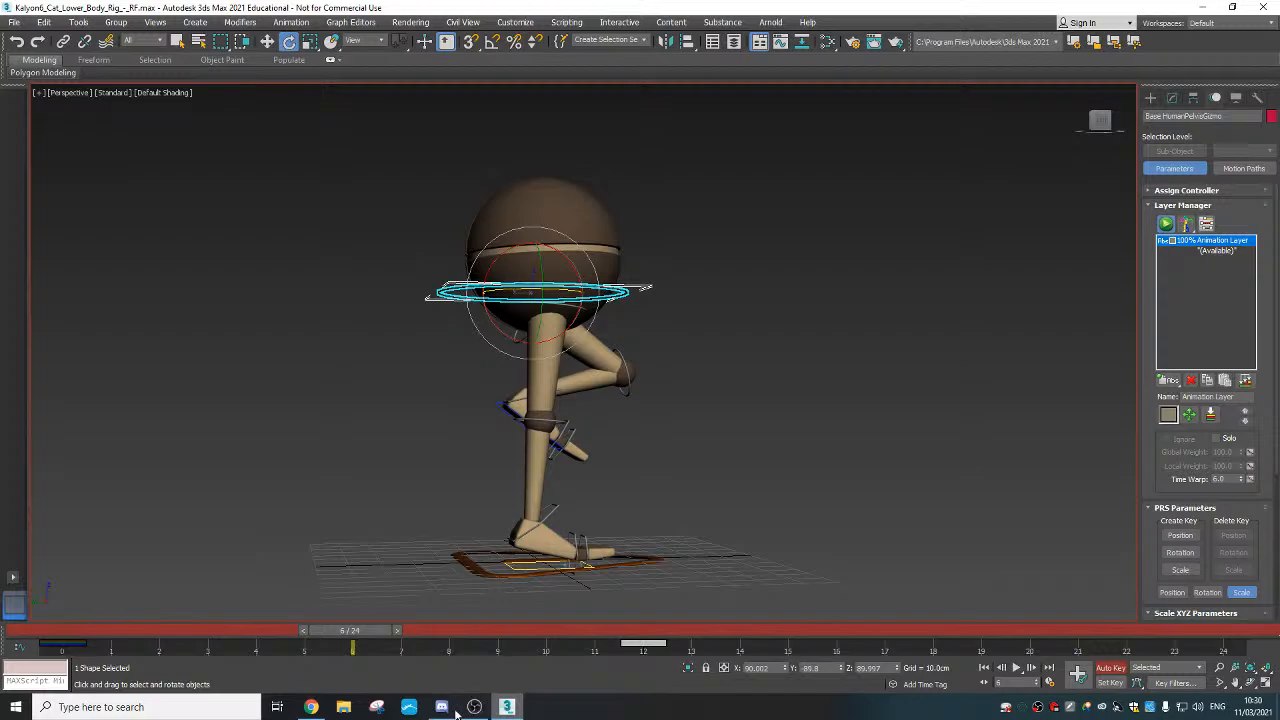
Check the live stream and the Discord class chat, then return to the rig scene
{"action": "left_click", "coordinate": [311, 707]}
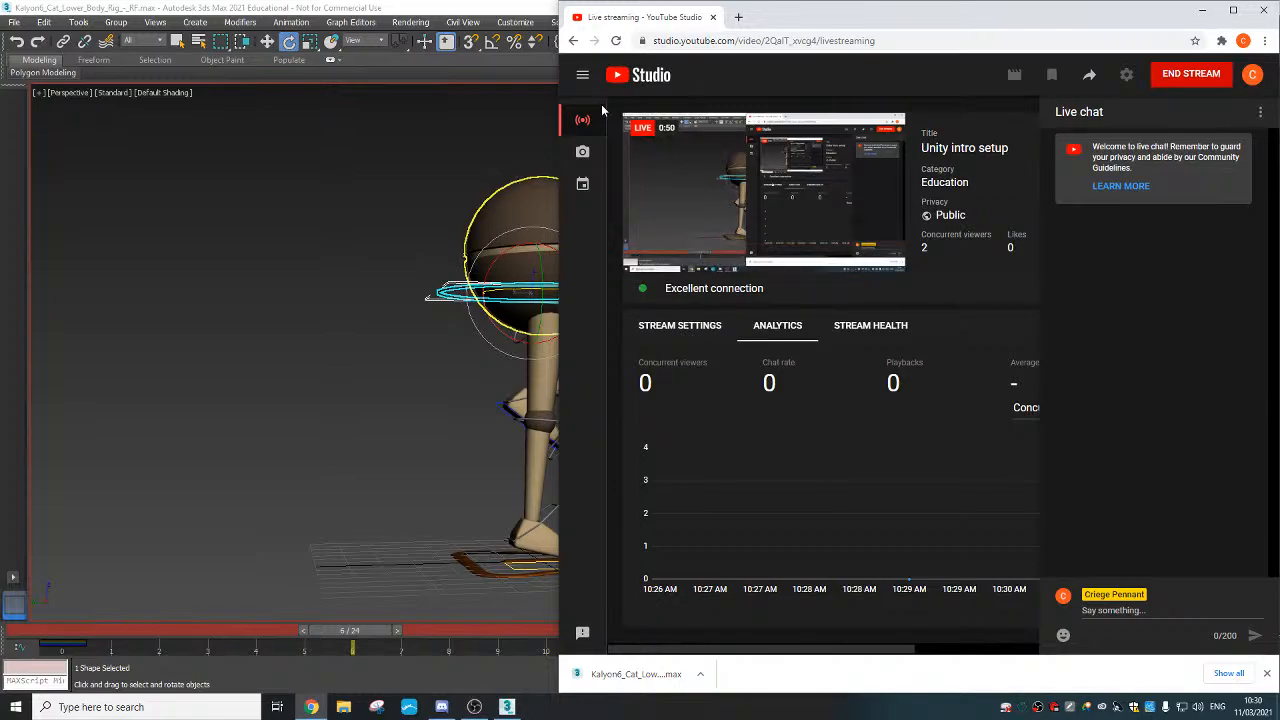
{"action": "left_click", "coordinate": [481, 6]}
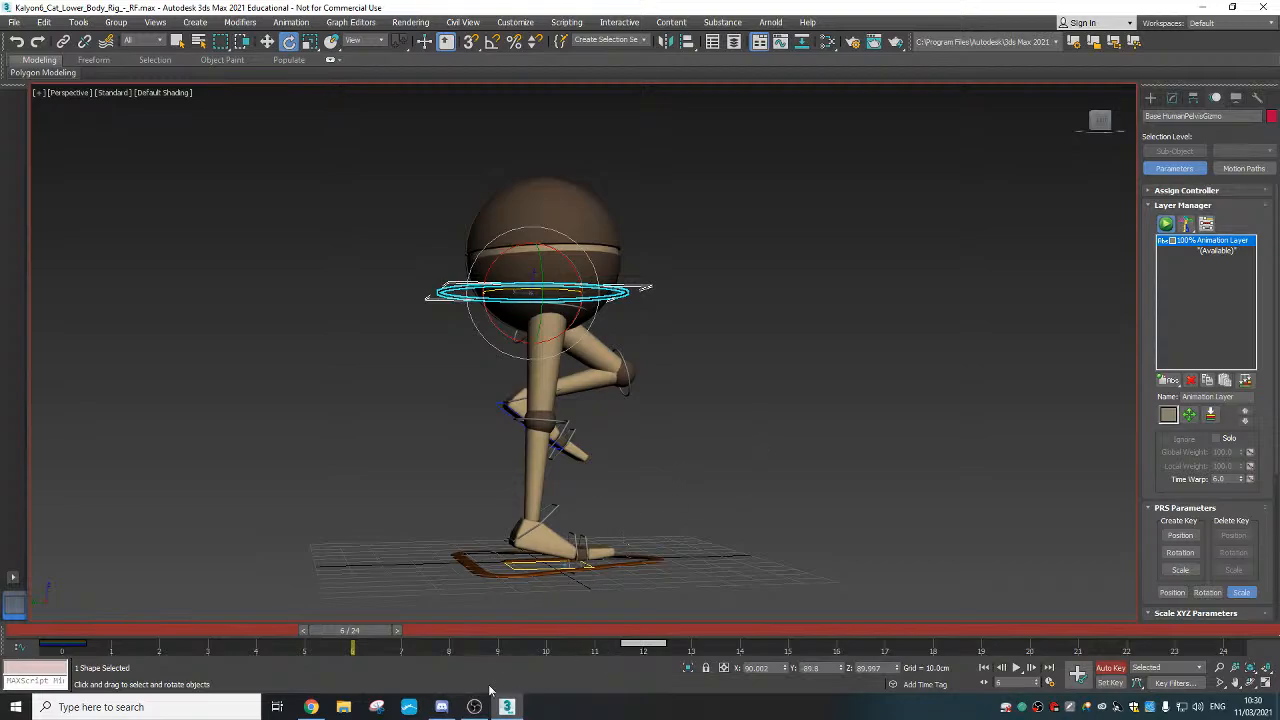
{"action": "left_click", "coordinate": [441, 707]}
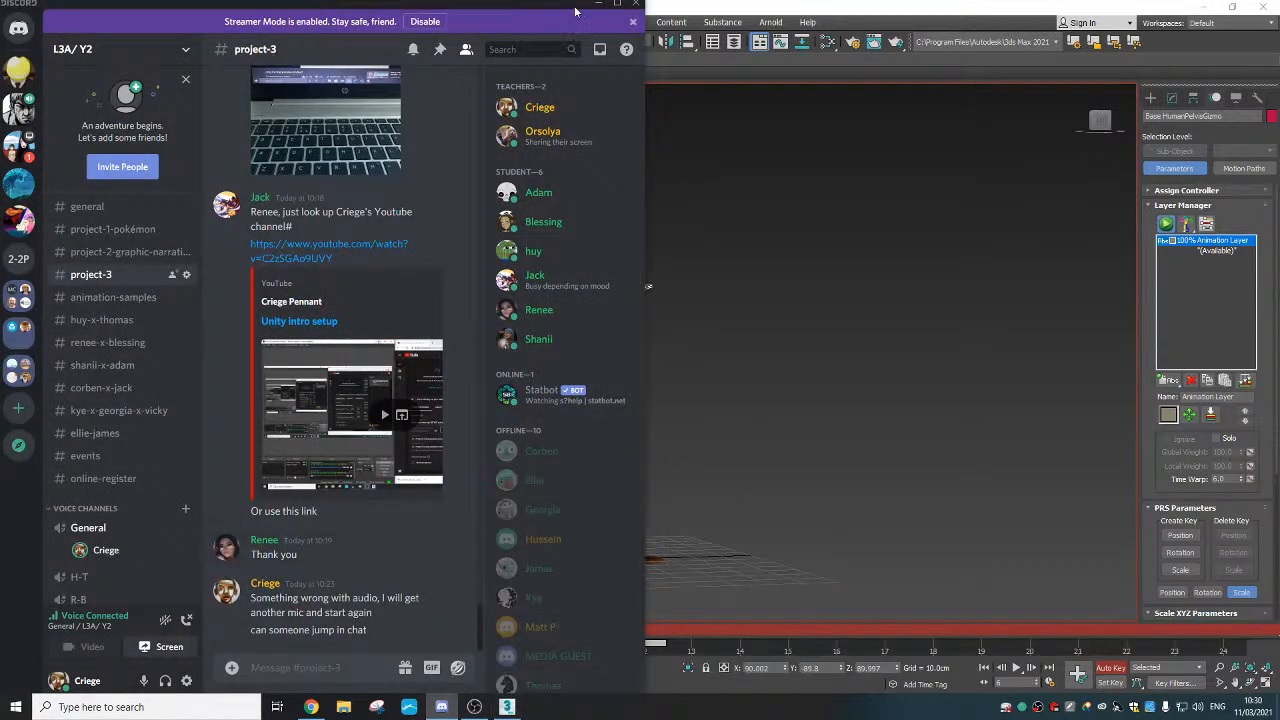
{"action": "left_click", "coordinate": [599, 6]}
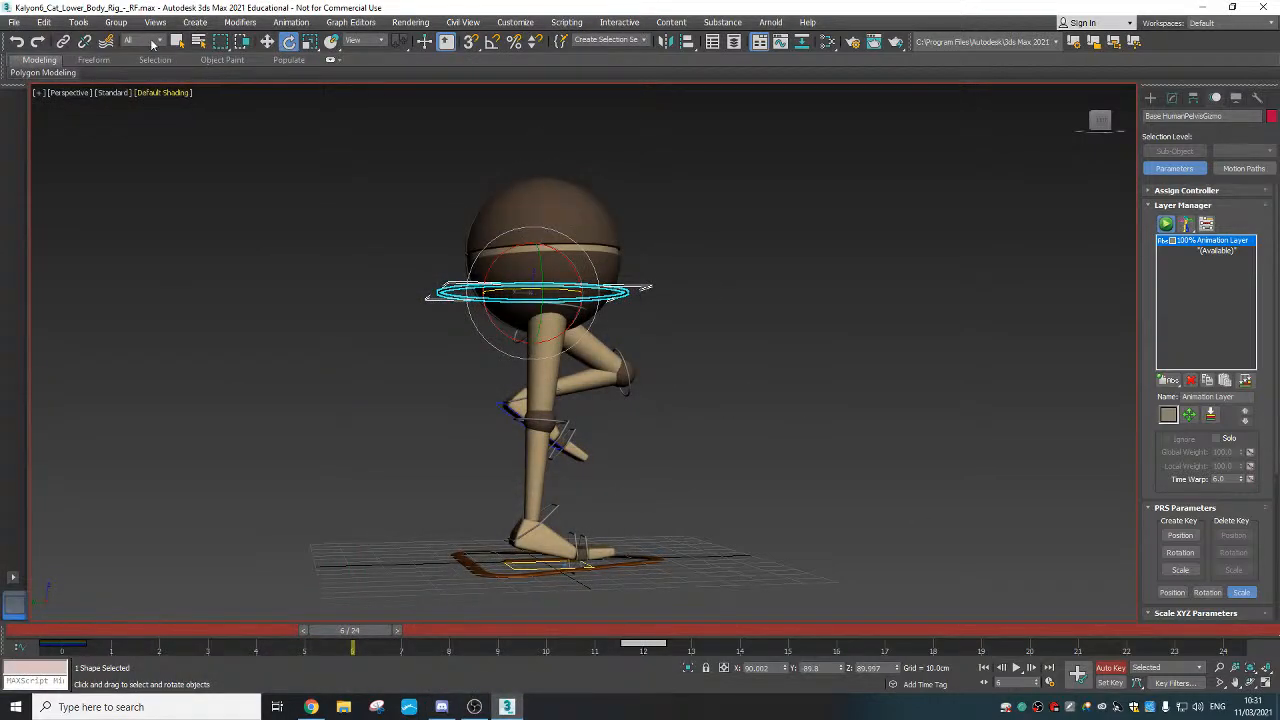
{"action": "middle_click_drag", "start_coordinate": [680, 333], "coordinate": [236, 98], "text": "alt"}
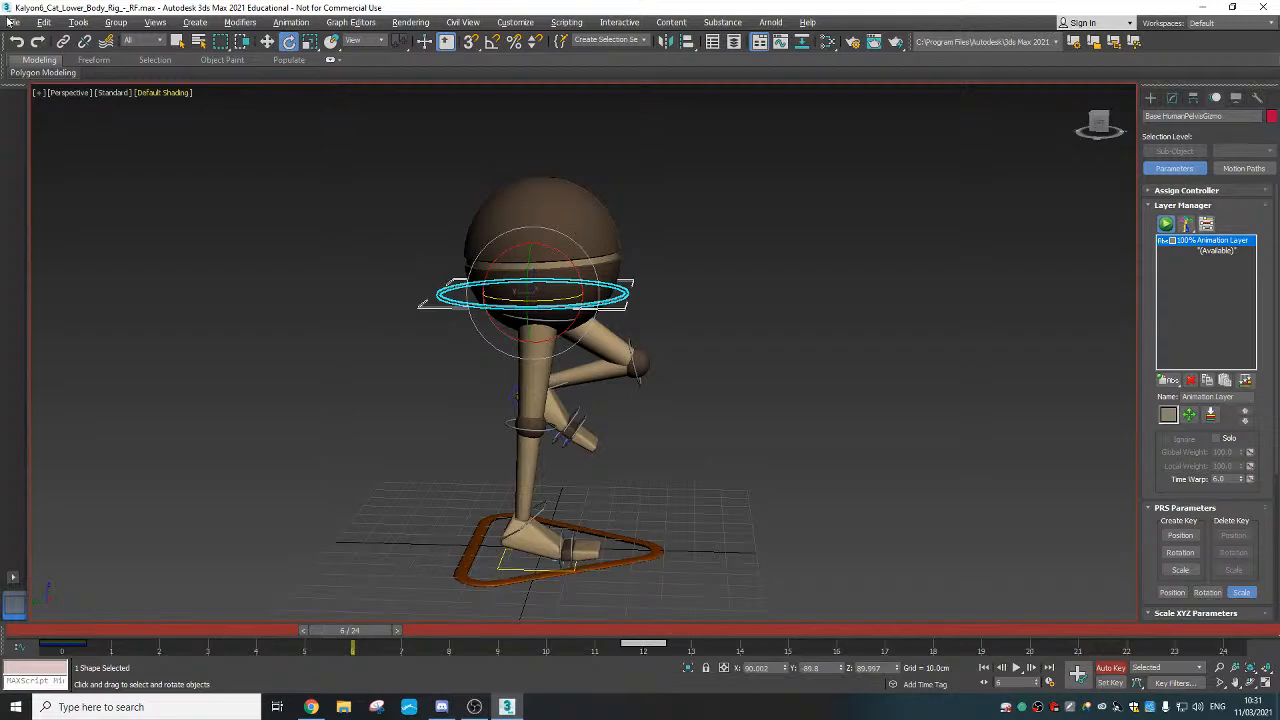
Discard unsaved changes, open the RF_backup rig file and convert its scene in Scene Converter
{"action": "key", "text": "ctrl+o"}
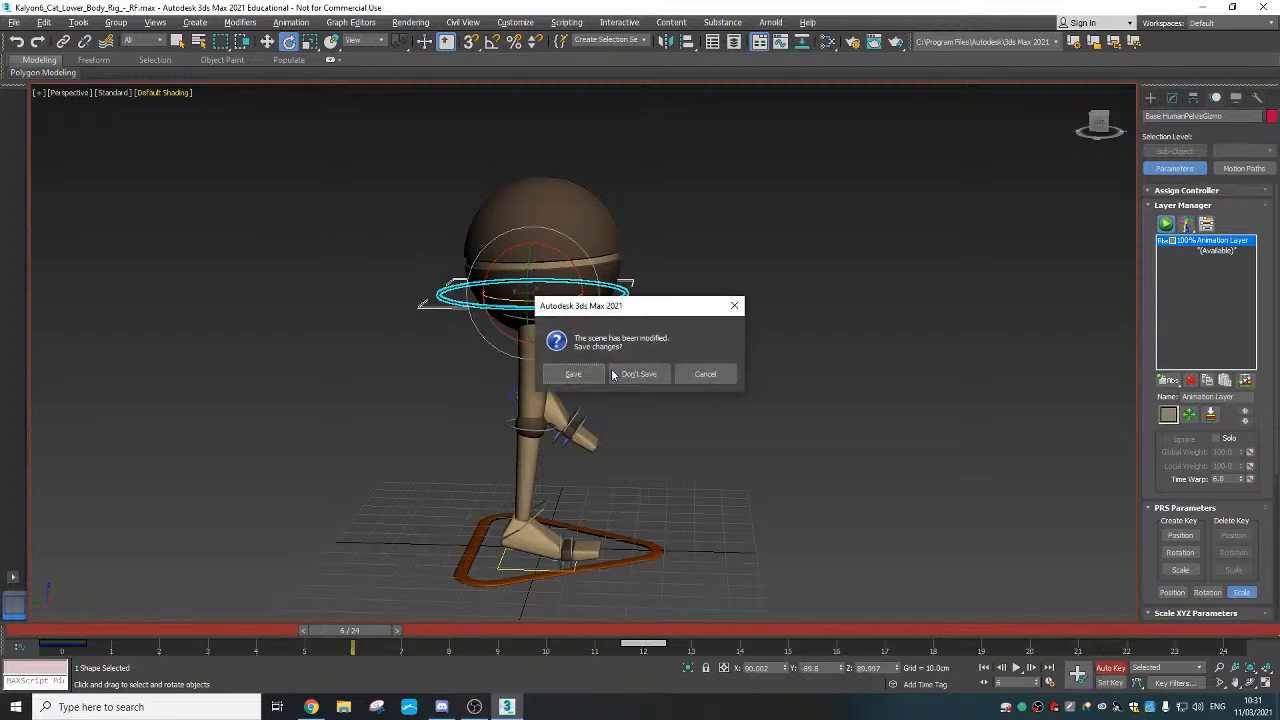
{"action": "left_click", "coordinate": [634, 373]}
{"action": "left_click", "coordinate": [126, 121]}
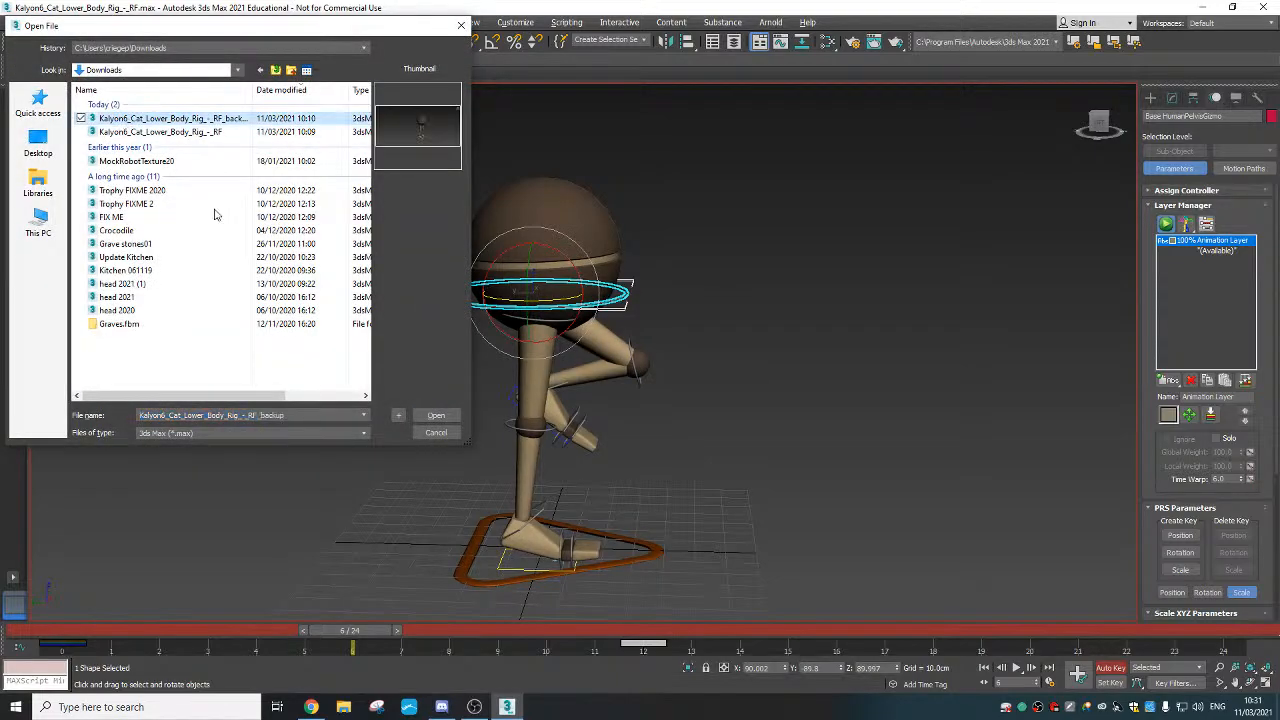
{"action": "left_click", "coordinate": [434, 413]}
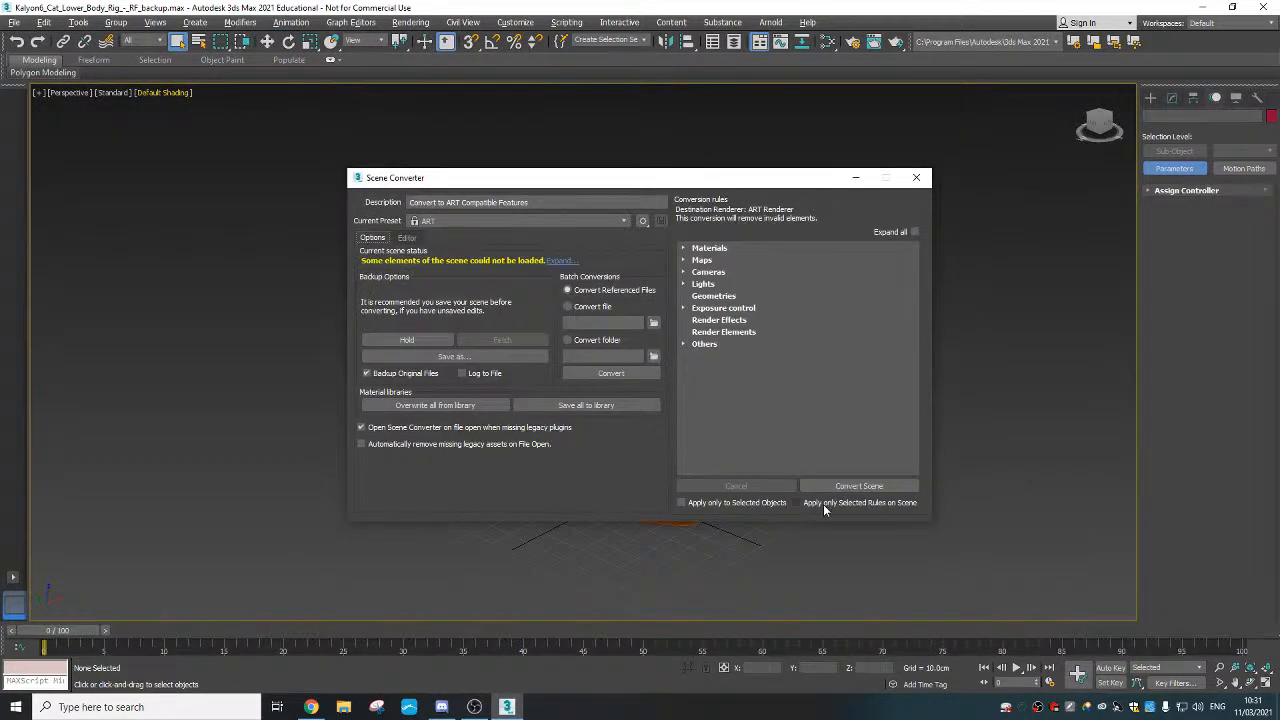
{"action": "left_click", "coordinate": [836, 487]}
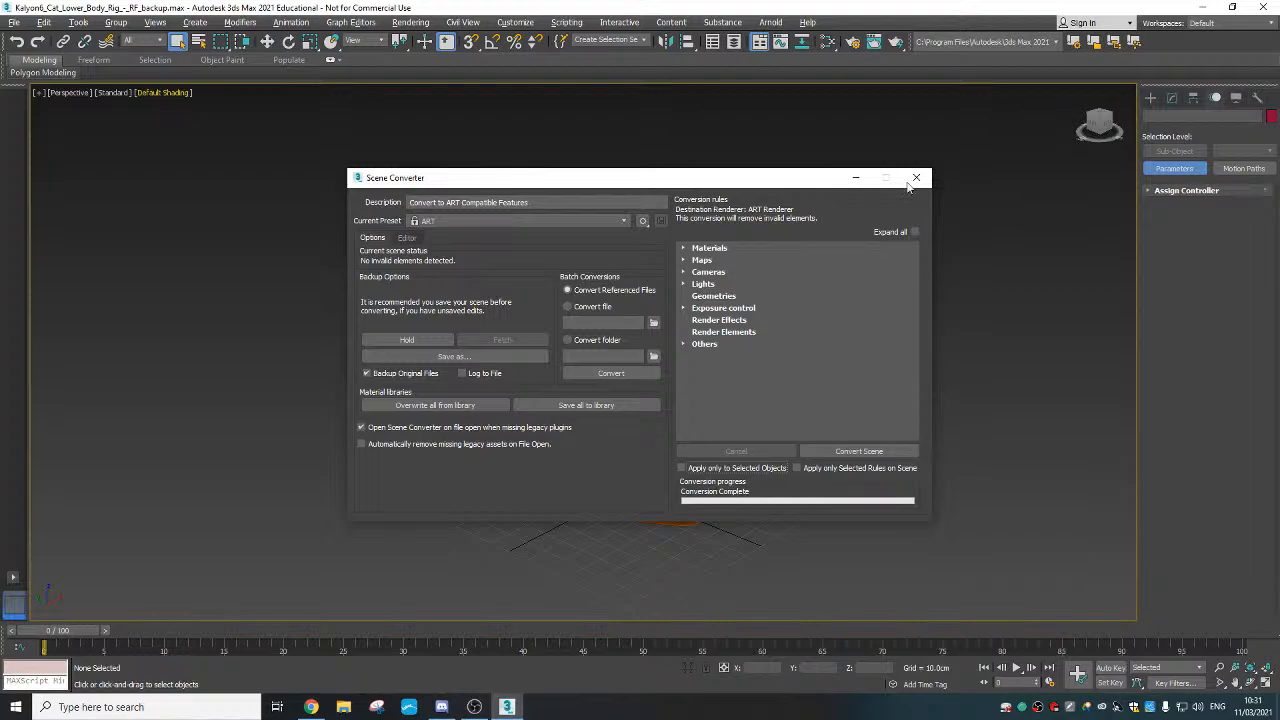
{"action": "left_click", "coordinate": [916, 180]}
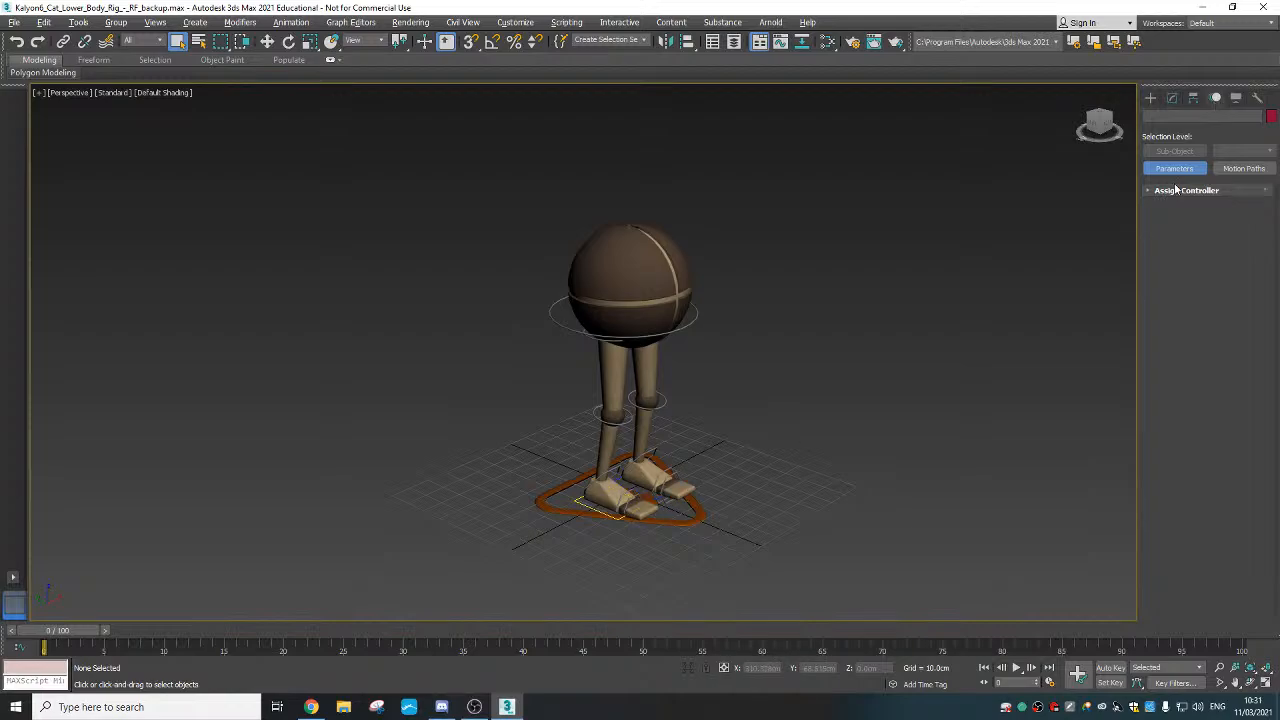
Select the CAT base, add an Abs animation layer and switch the rig to animation mode
{"action": "left_click", "coordinate": [692, 500]}
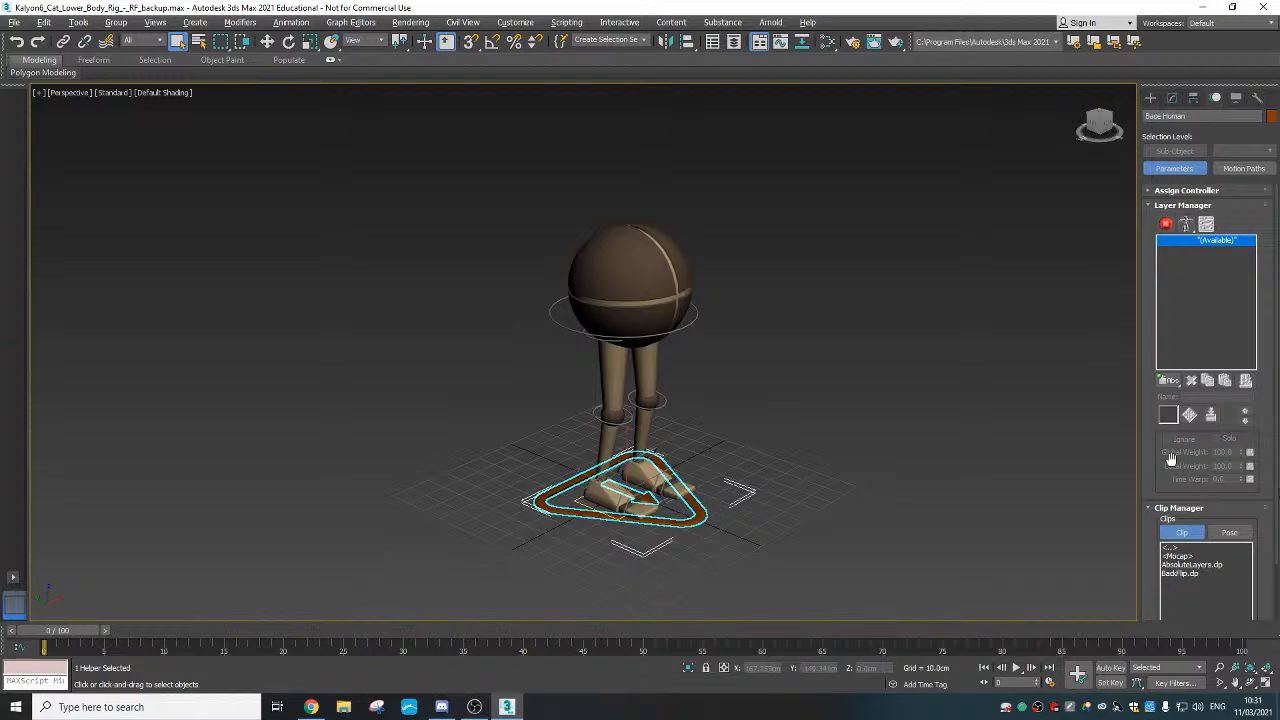
{"action": "left_click_drag", "start_coordinate": [1168, 381], "coordinate": [1172, 403]}
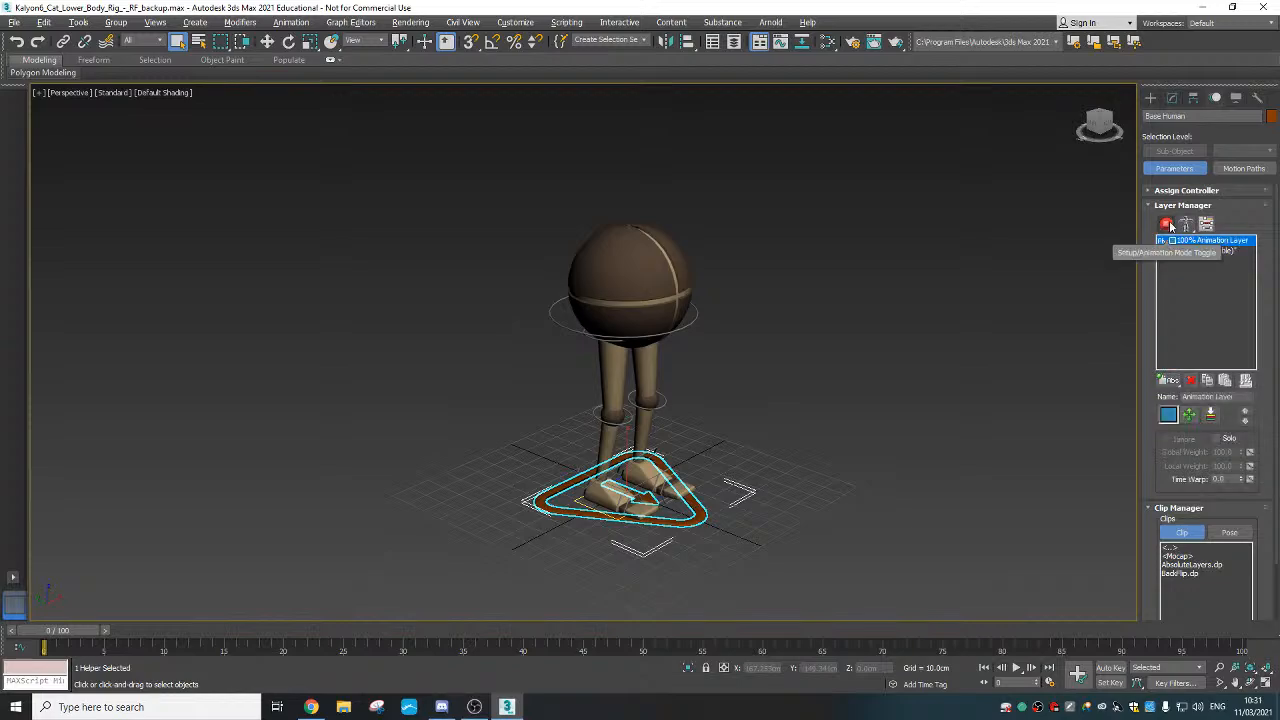
{"action": "left_click", "coordinate": [1167, 224]}
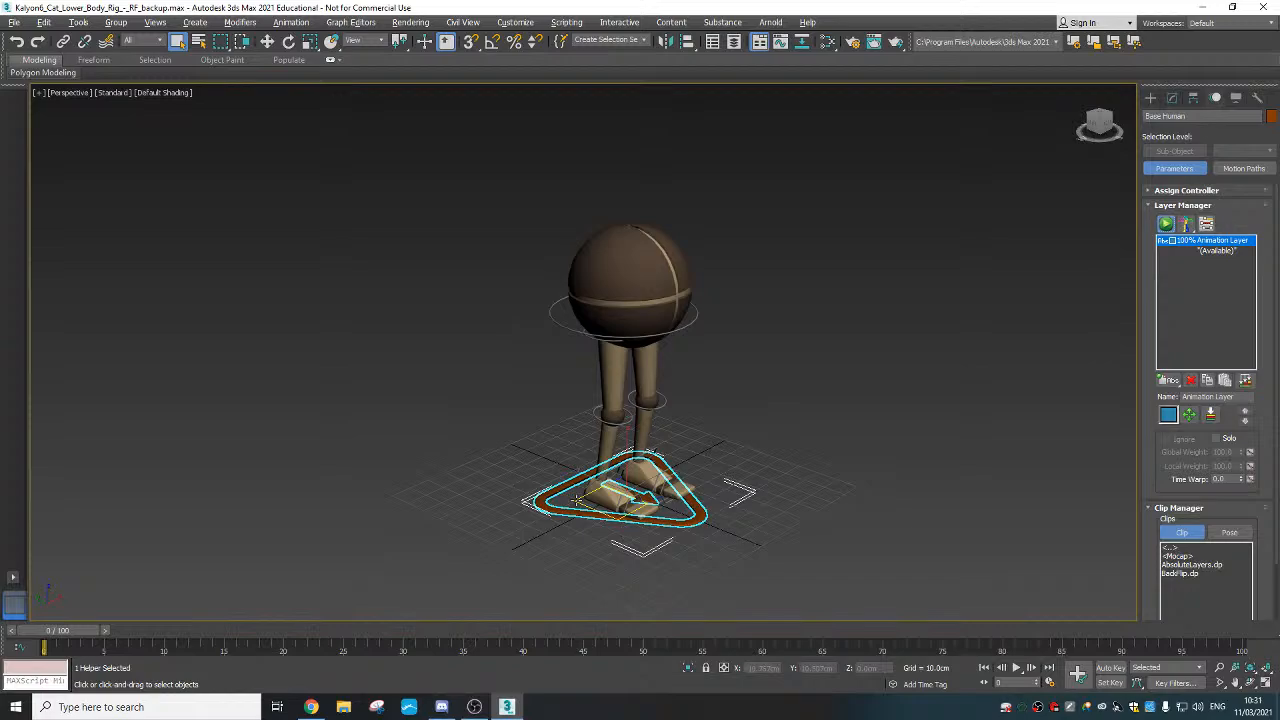
Freeze the rotation of the right foot platform
{"action": "right_click", "coordinate": [577, 500]}
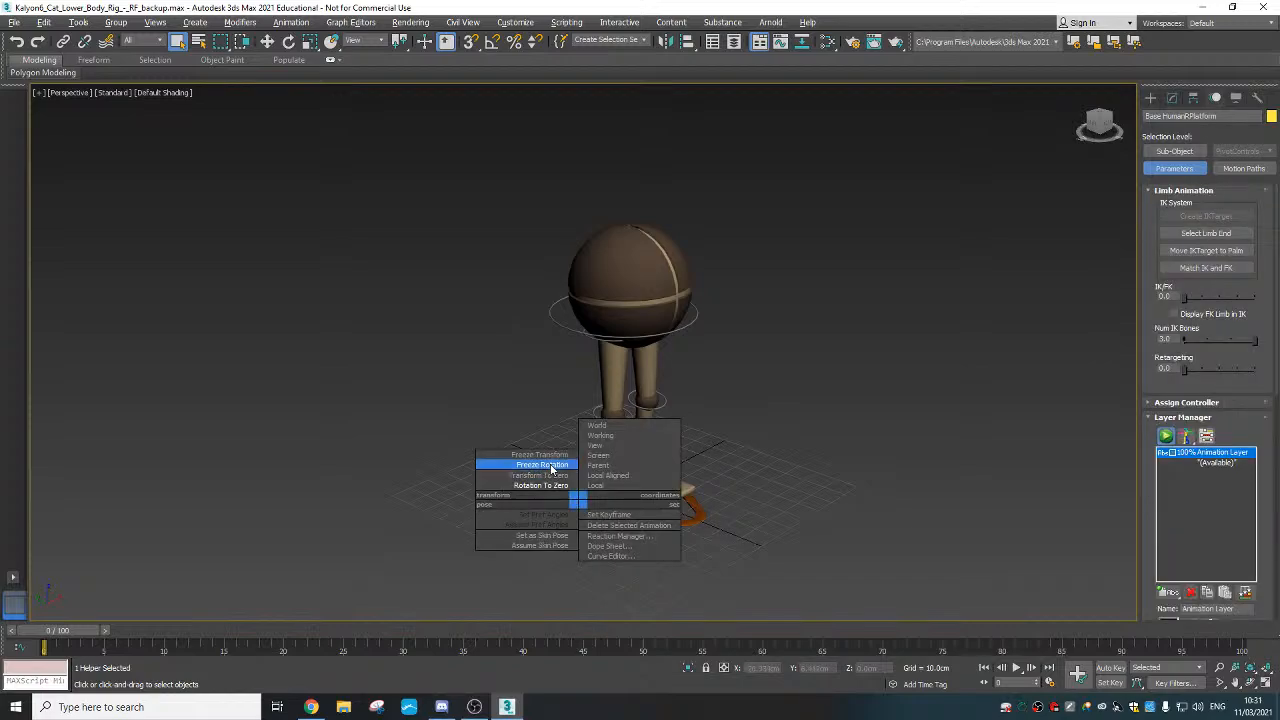
{"action": "left_click", "coordinate": [551, 466]}
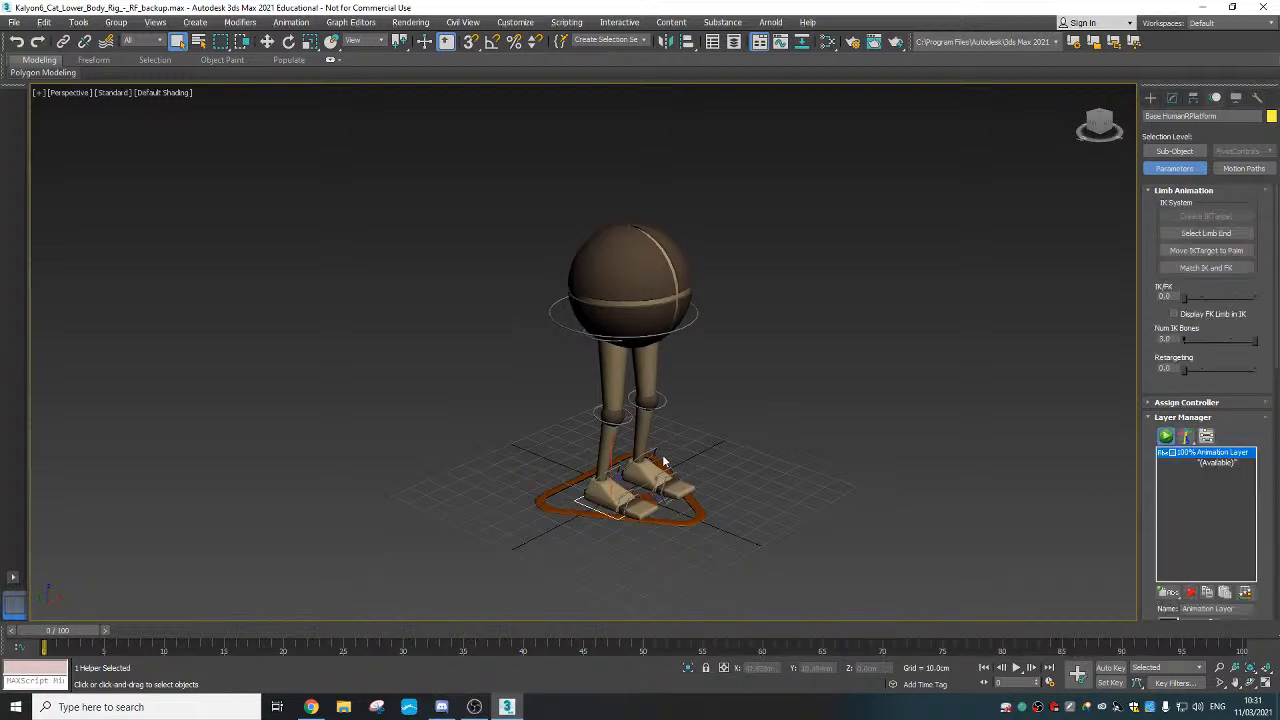
{"action": "middle_click_drag", "start_coordinate": [610, 469], "coordinate": [540, 490], "text": "alt"}
{"action": "scroll", "coordinate": [554, 483], "scroll_direction": "up", "scroll_amount": 5}
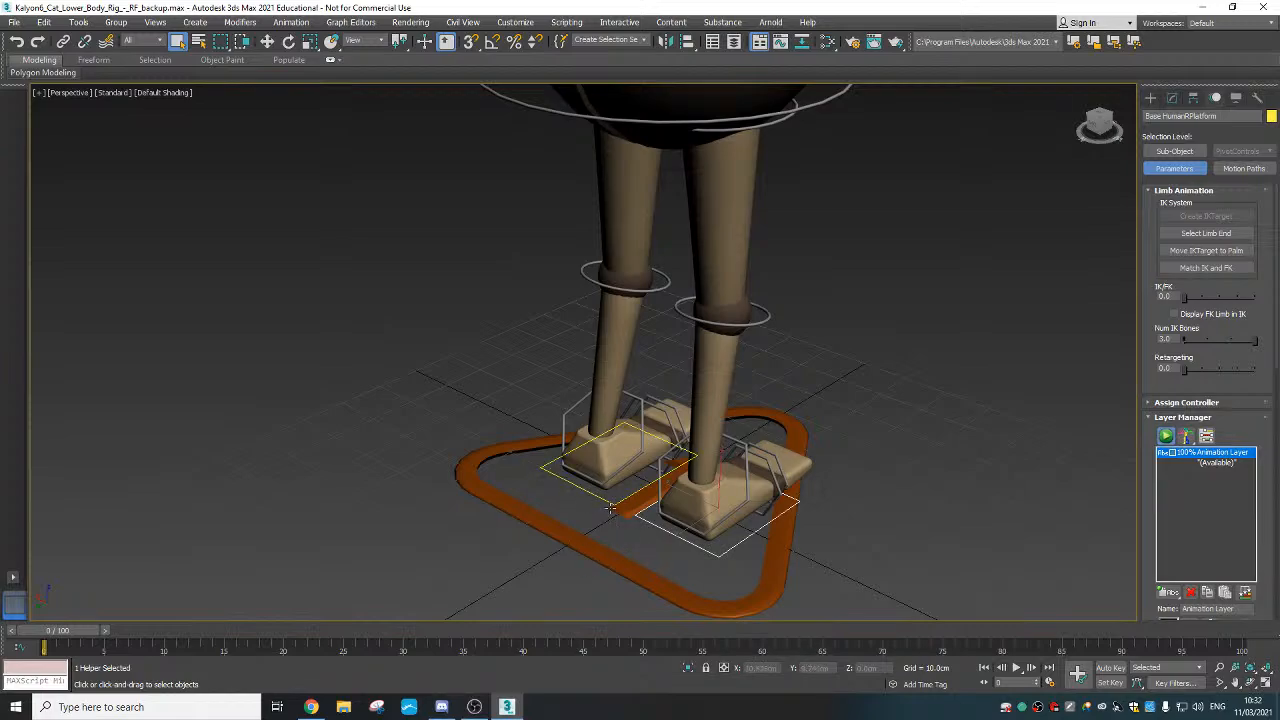
Move the right foot platform forward and up into a stepping position
{"action": "right_click", "coordinate": [592, 476]}
{"action": "left_click", "coordinate": [567, 437]}
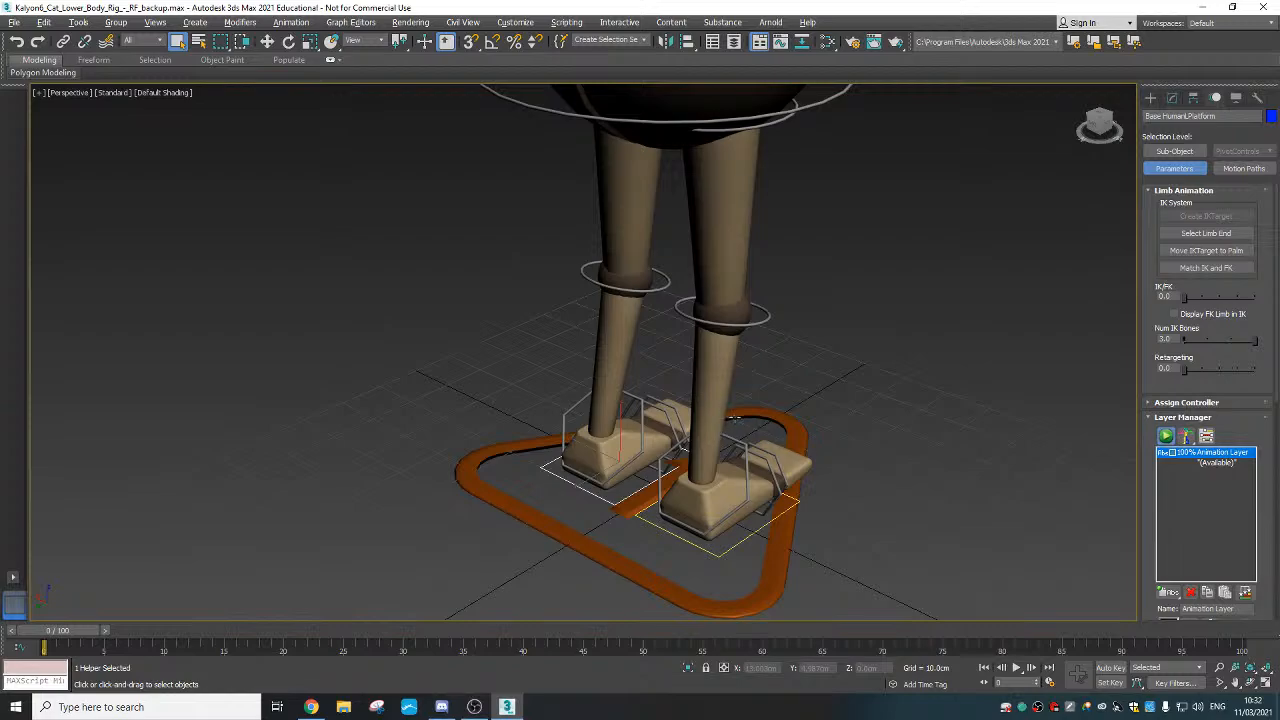
{"action": "scroll", "coordinate": [766, 466], "scroll_direction": "down", "scroll_amount": 3}
{"action": "middle_click_drag", "start_coordinate": [766, 466], "coordinate": [648, 510], "text": "alt"}
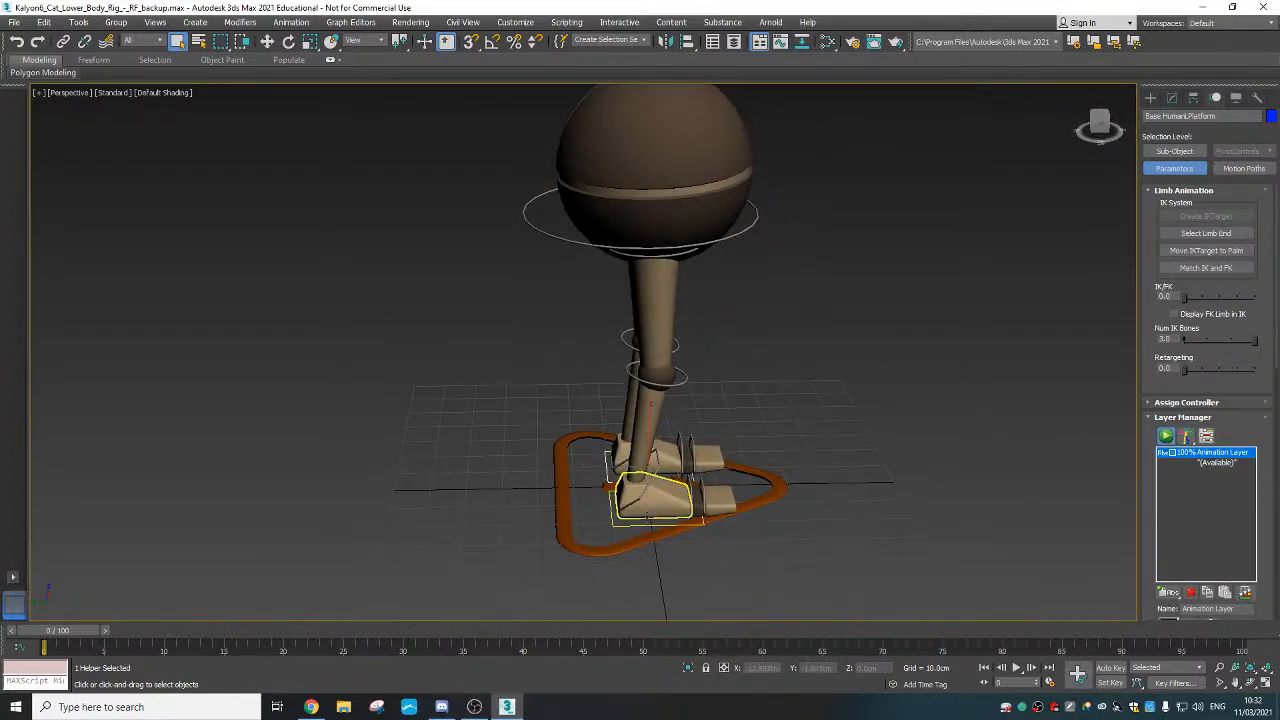
{"action": "left_click", "coordinate": [650, 505]}
{"action": "right_click", "coordinate": [655, 495]}
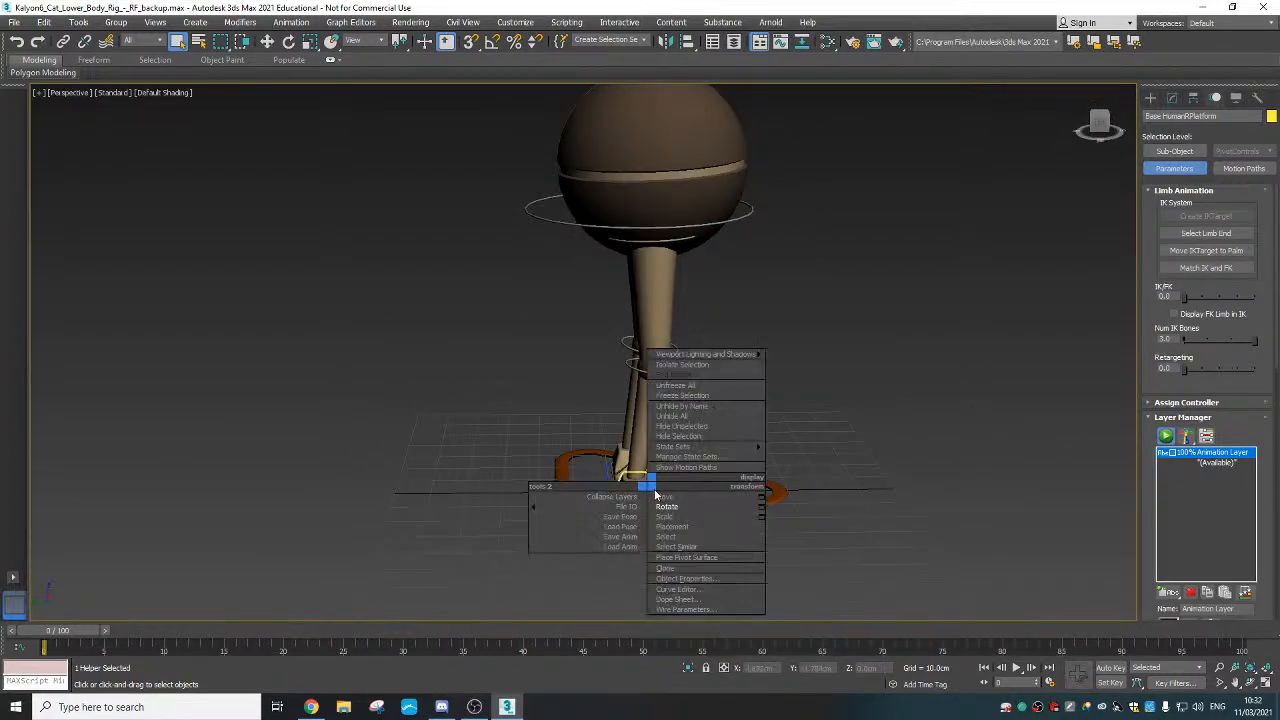
{"action": "left_click", "coordinate": [662, 496]}
{"action": "left_click_drag", "start_coordinate": [638, 484], "coordinate": [770, 468]}
Rotate the right foot, then reset its rotation to zero
{"action": "right_click", "coordinate": [711, 428]}
{"action": "left_click", "coordinate": [745, 449]}
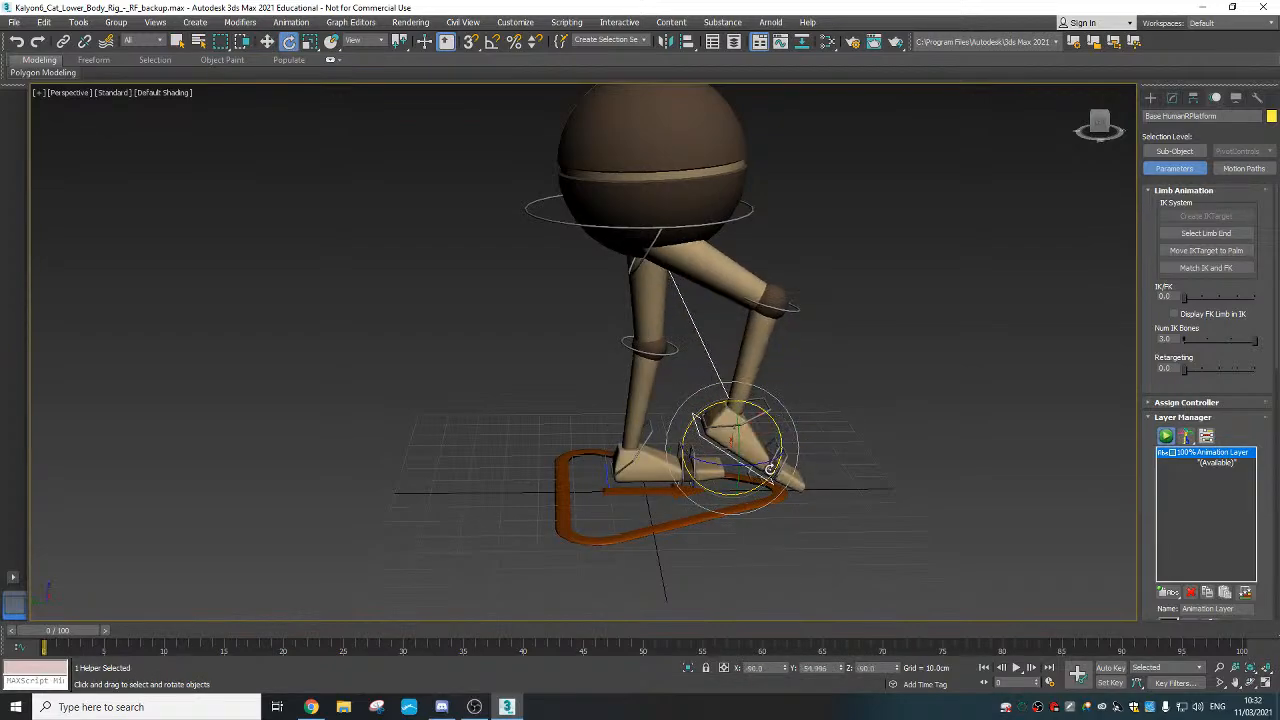
{"action": "middle_click_drag", "start_coordinate": [734, 462], "coordinate": [720, 453], "text": "alt"}
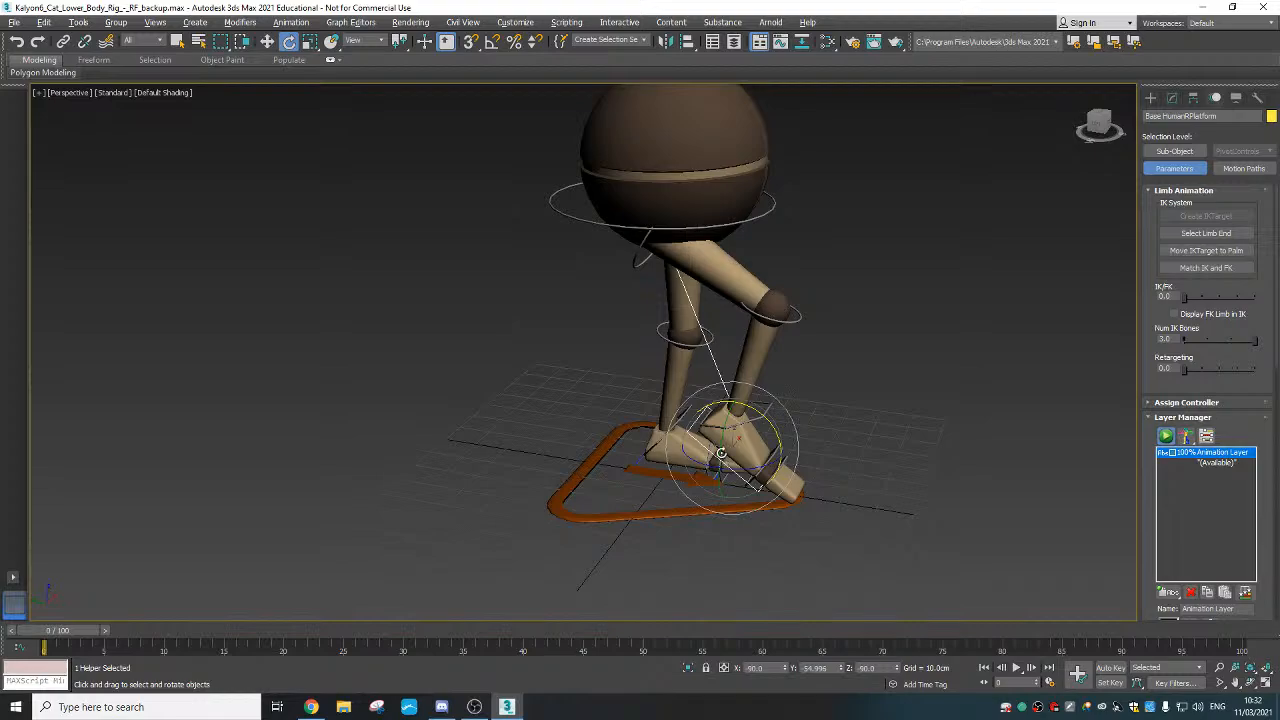
{"action": "right_click", "coordinate": [717, 434]}
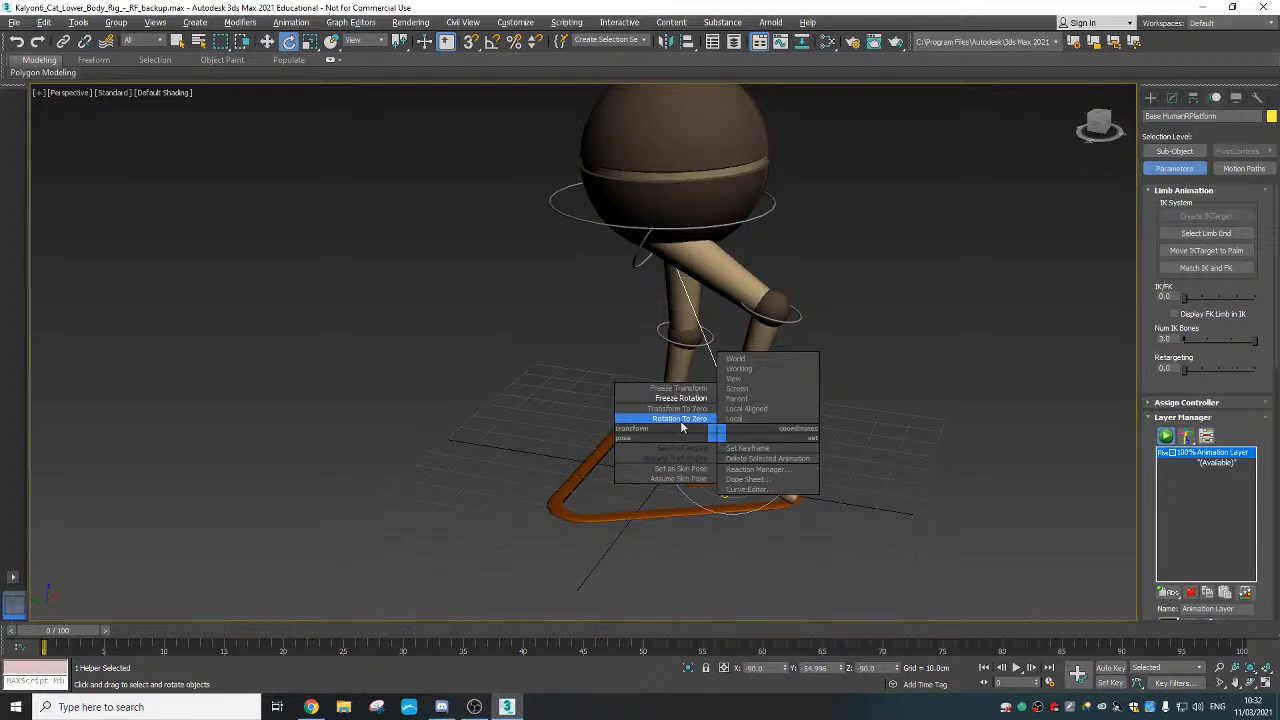
{"action": "left_click", "coordinate": [684, 421]}
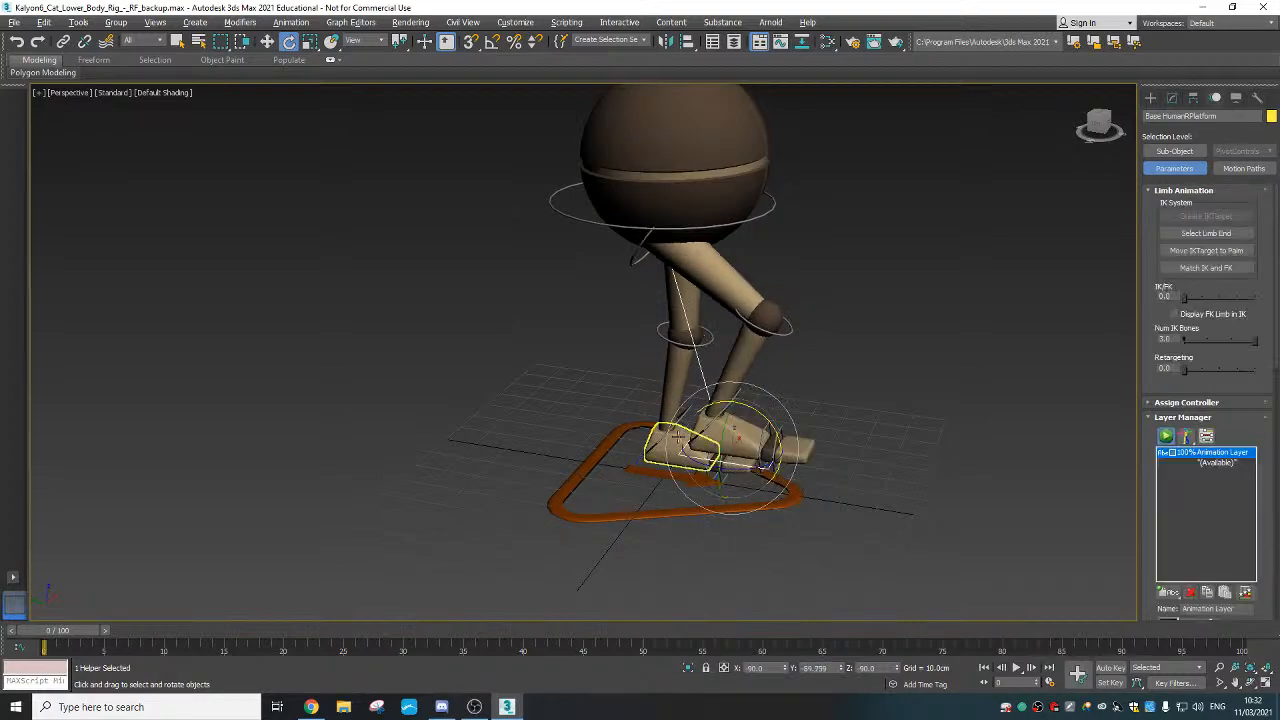
{"action": "mouse_move", "coordinate": [745, 475]}
{"action": "middle_mouse_down", "text": "alt"}
{"action": "mouse_move", "coordinate": [718, 472]}
{"action": "mouse_move", "coordinate": [745, 465]}
{"action": "middle_mouse_up", "text": "alt"}
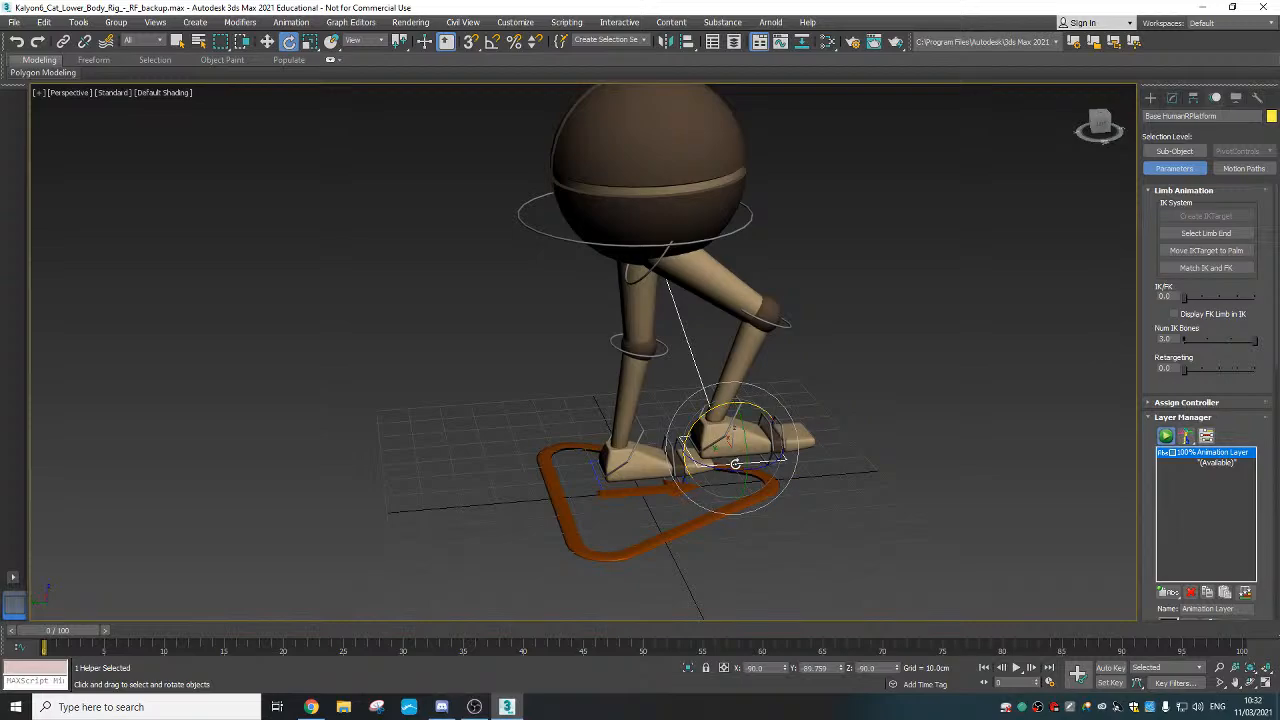
Turn on Auto Key and move the front foot target forward
{"action": "key", "text": "n"}
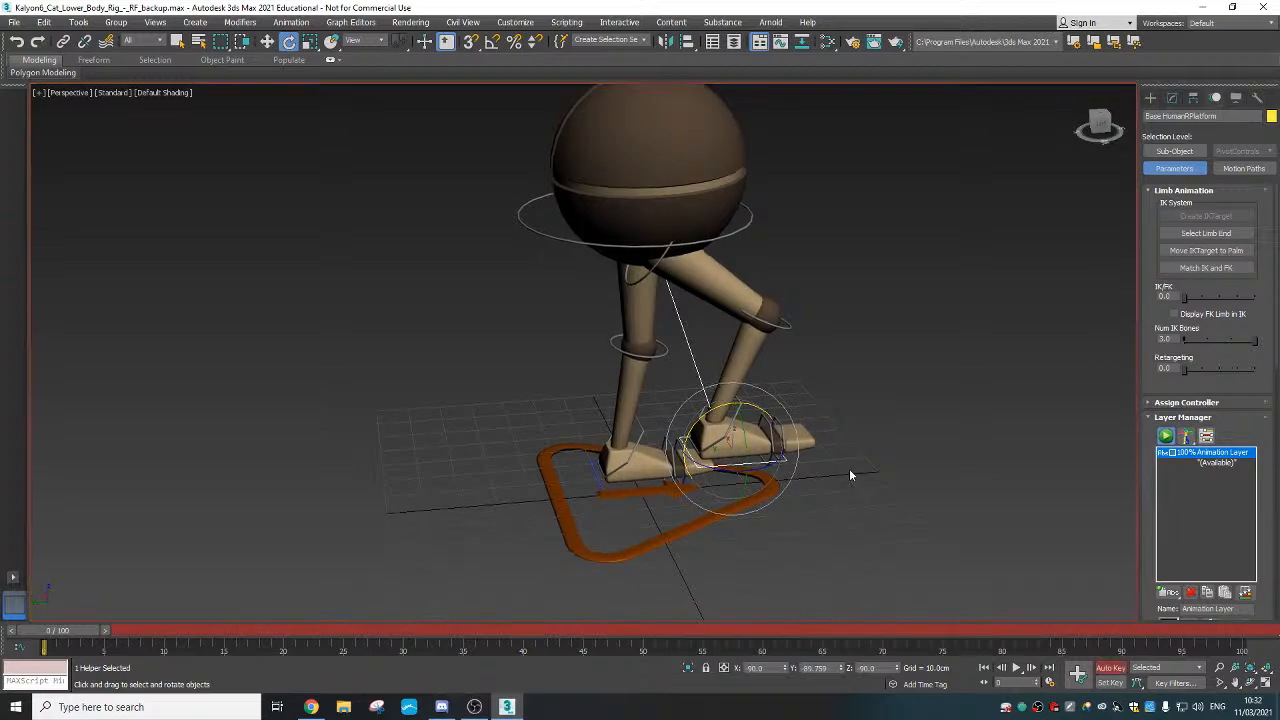
{"action": "middle_click_drag", "start_coordinate": [849, 468], "coordinate": [849, 430], "text": "alt"}
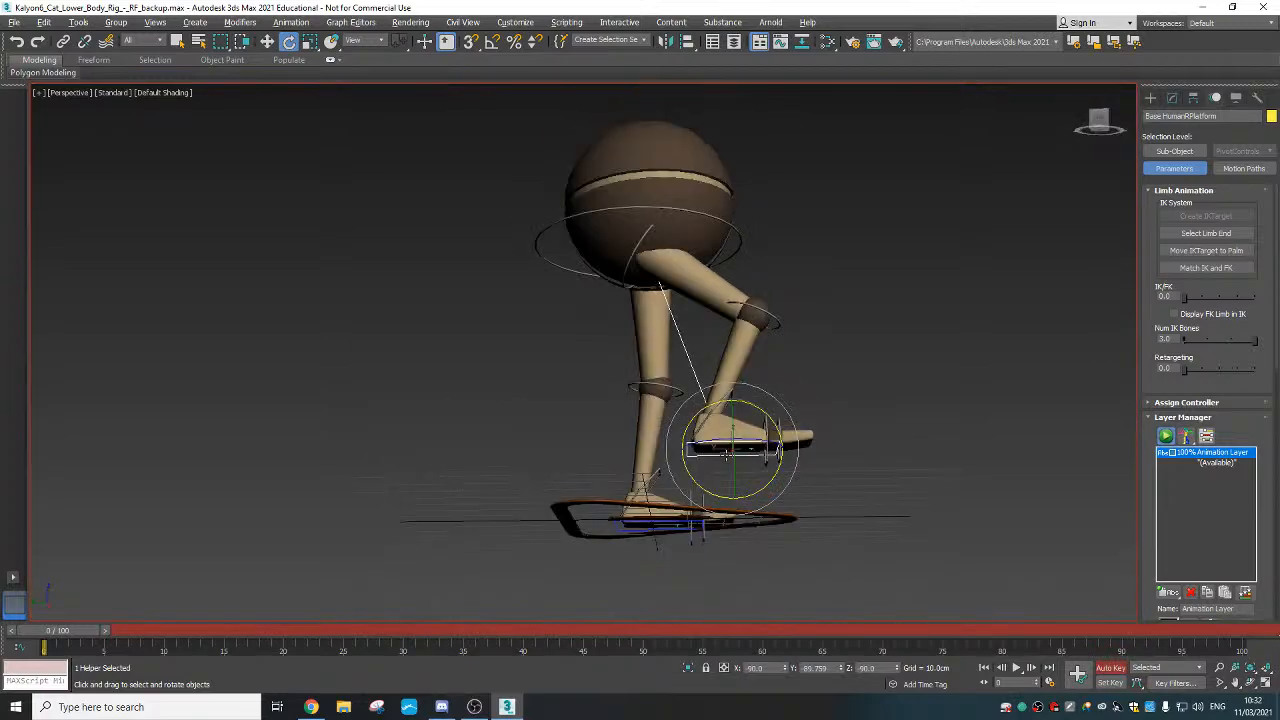
{"action": "middle_click_drag", "start_coordinate": [726, 454], "coordinate": [731, 418], "text": "alt"}
{"action": "right_click", "coordinate": [731, 418]}
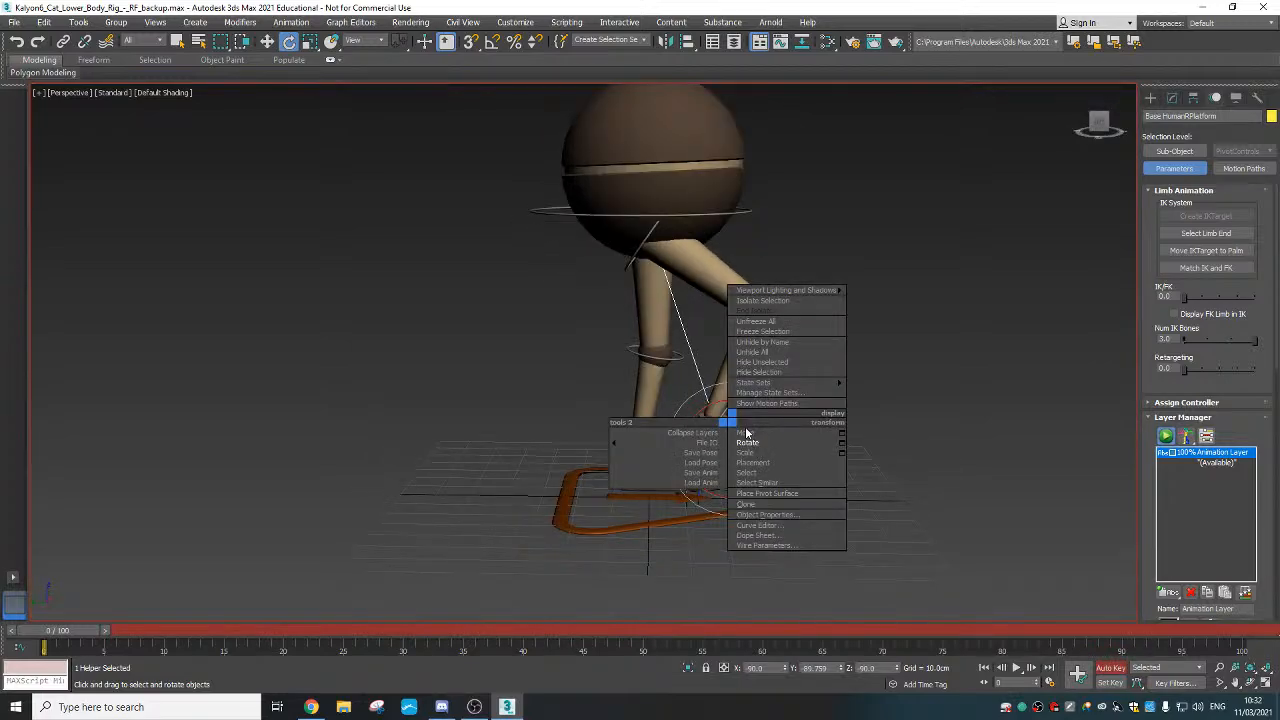
{"action": "left_click", "coordinate": [746, 432]}
{"action": "left_click_drag", "start_coordinate": [697, 407], "coordinate": [805, 405]}
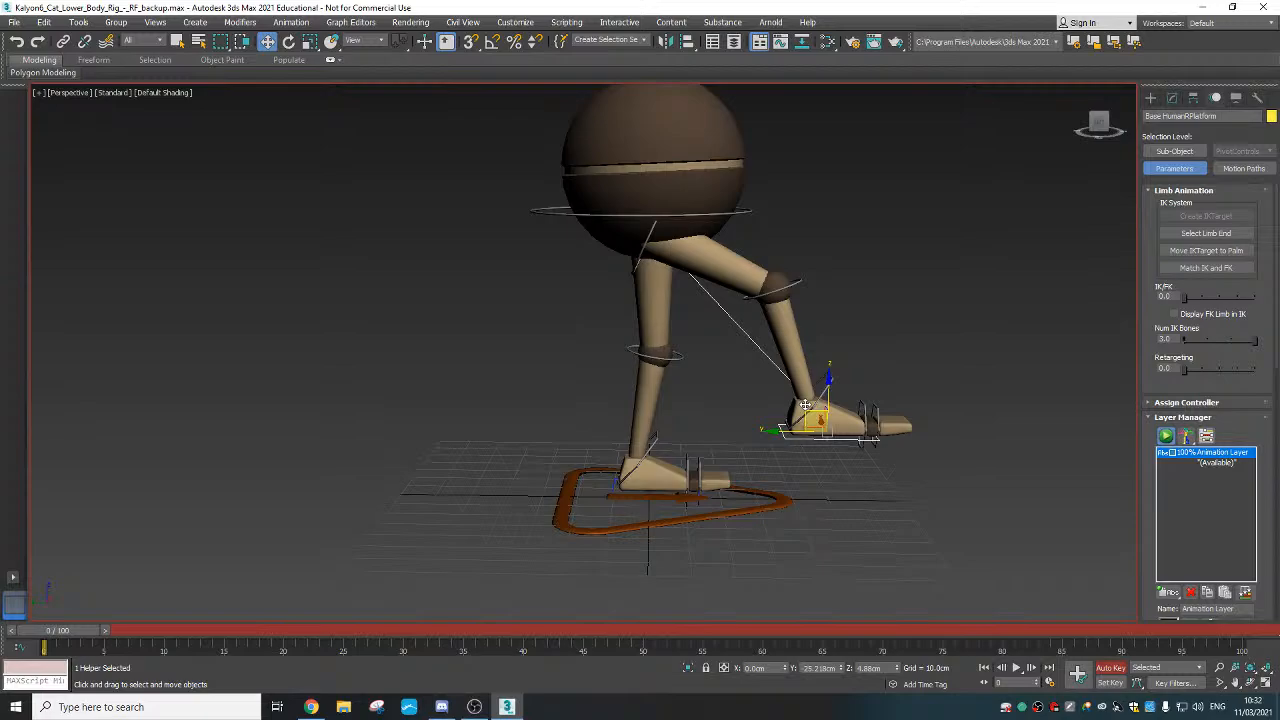
Tilt the front foot about -40 degrees and raise it up and forward
{"action": "right_click", "coordinate": [822, 415]}
{"action": "left_click", "coordinate": [858, 420]}
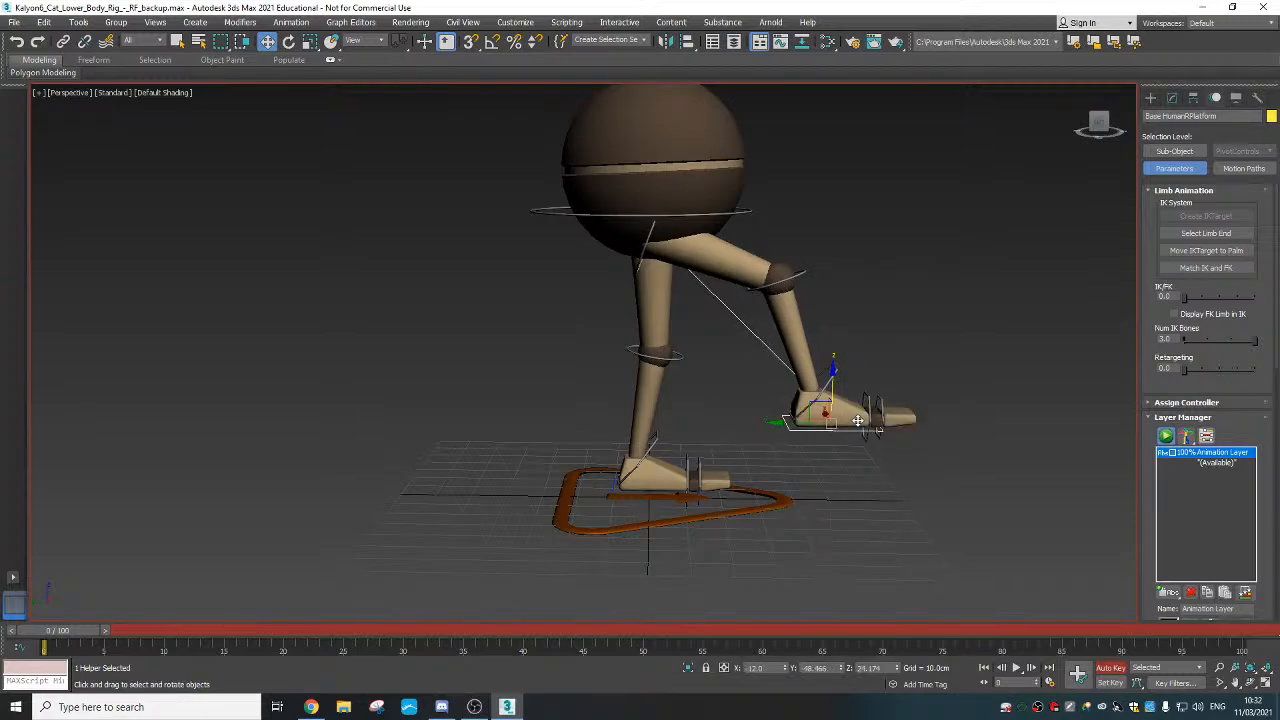
{"action": "left_click_drag", "start_coordinate": [858, 420], "coordinate": [775, 458]}
{"action": "right_click", "coordinate": [838, 424]}
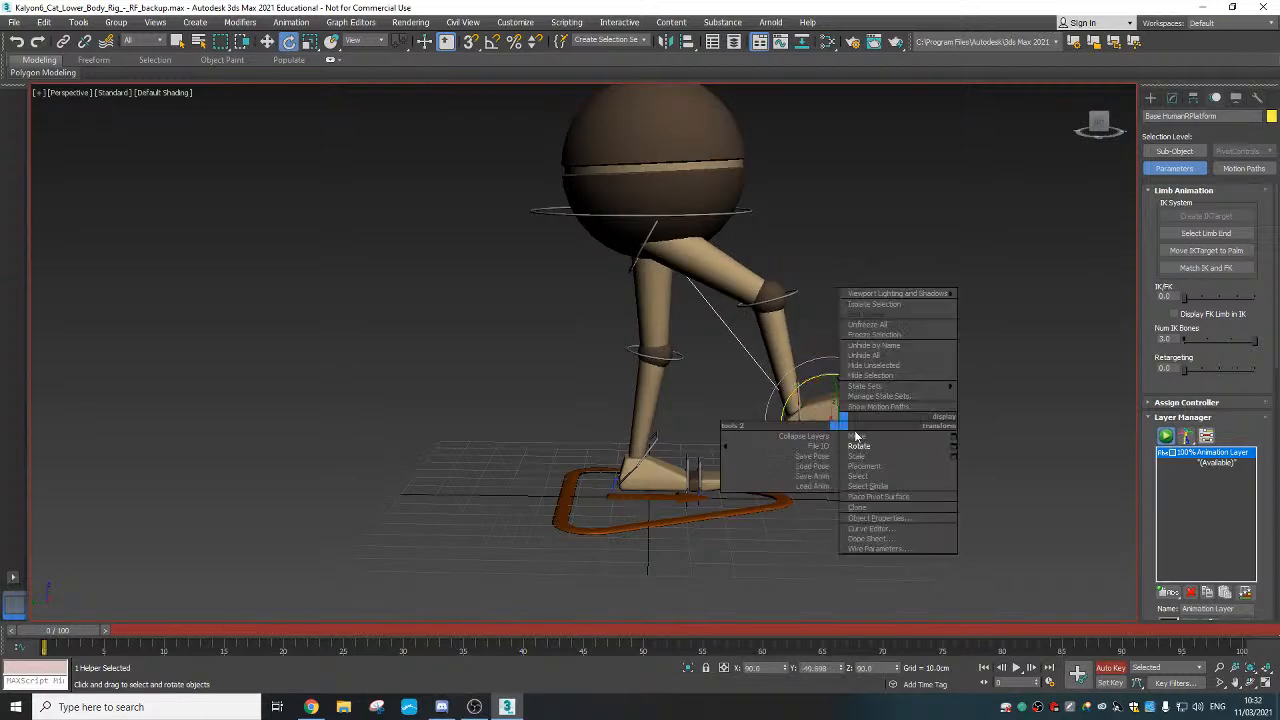
{"action": "left_click", "coordinate": [856, 436]}
{"action": "middle_click_drag", "start_coordinate": [856, 446], "coordinate": [840, 431], "text": "alt"}
{"action": "left_click_drag", "start_coordinate": [816, 403], "coordinate": [840, 386]}
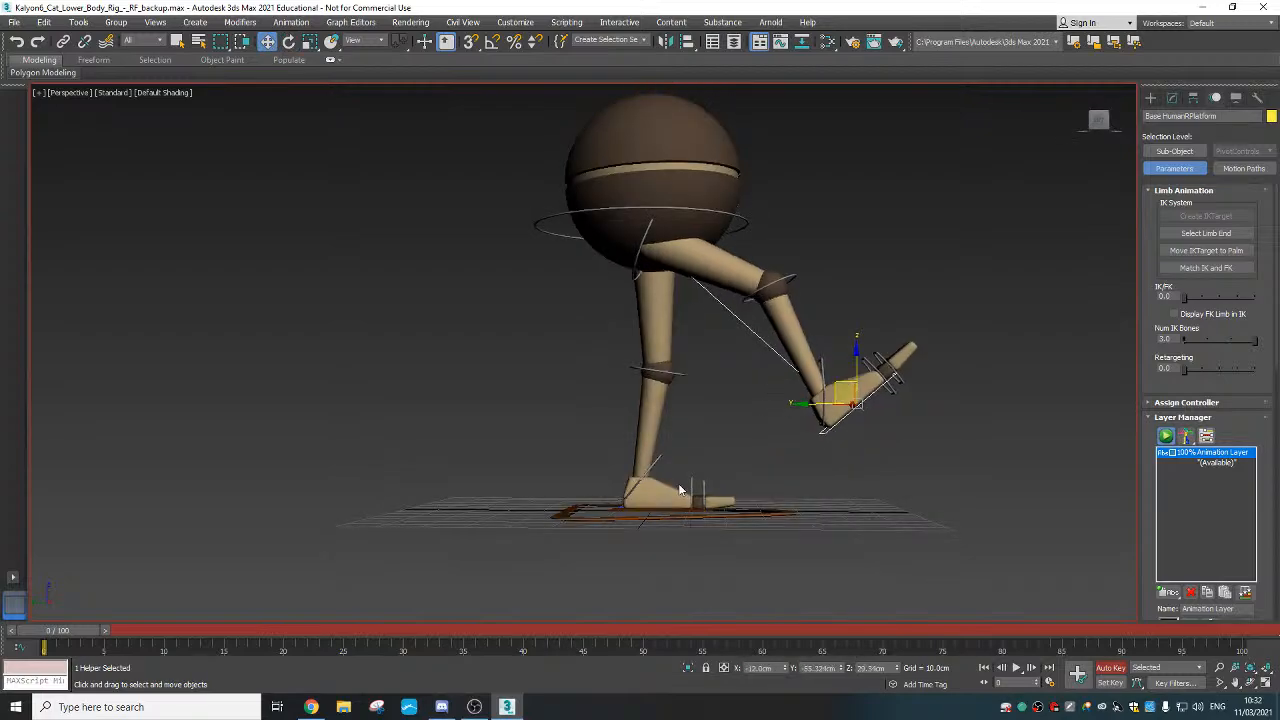
Push the back foot 12 cm along X, tilt it about 65 degrees, and lift it backward
{"action": "middle_click_drag", "start_coordinate": [634, 528], "coordinate": [636, 570], "text": "alt"}
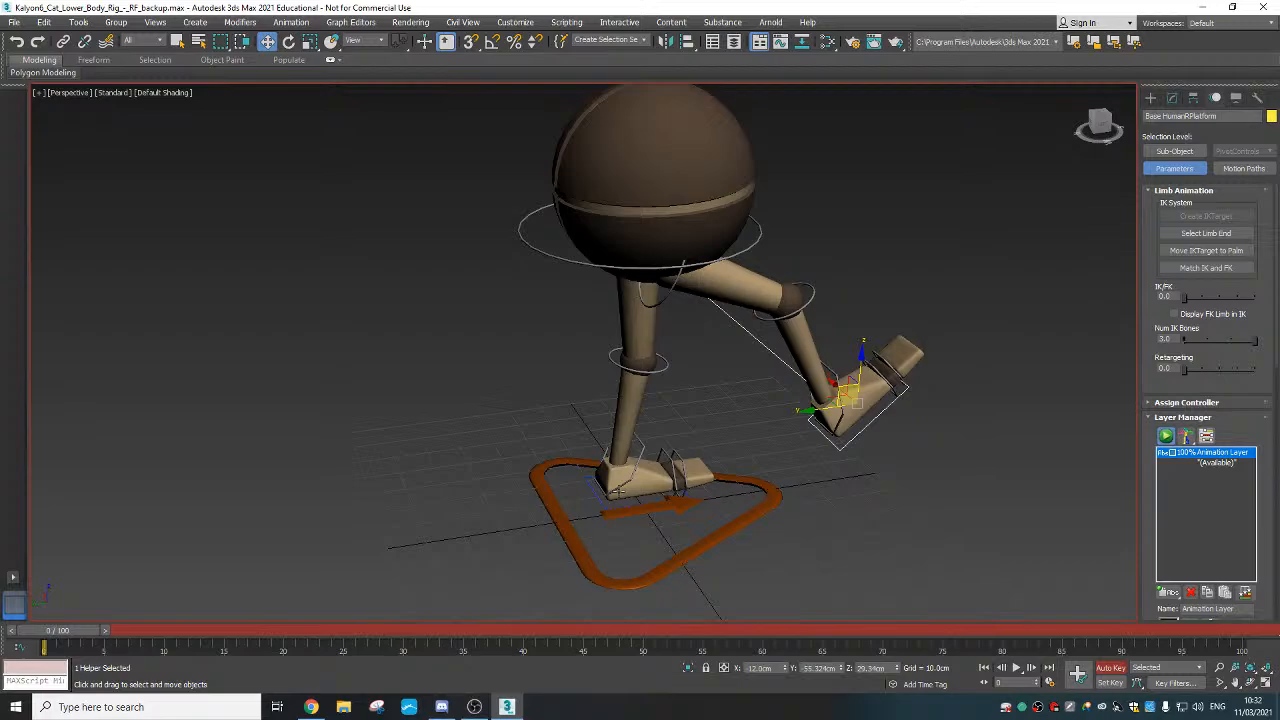
{"action": "left_click", "coordinate": [594, 495]}
{"action": "middle_click_drag", "start_coordinate": [594, 495], "coordinate": [546, 466], "text": "alt"}
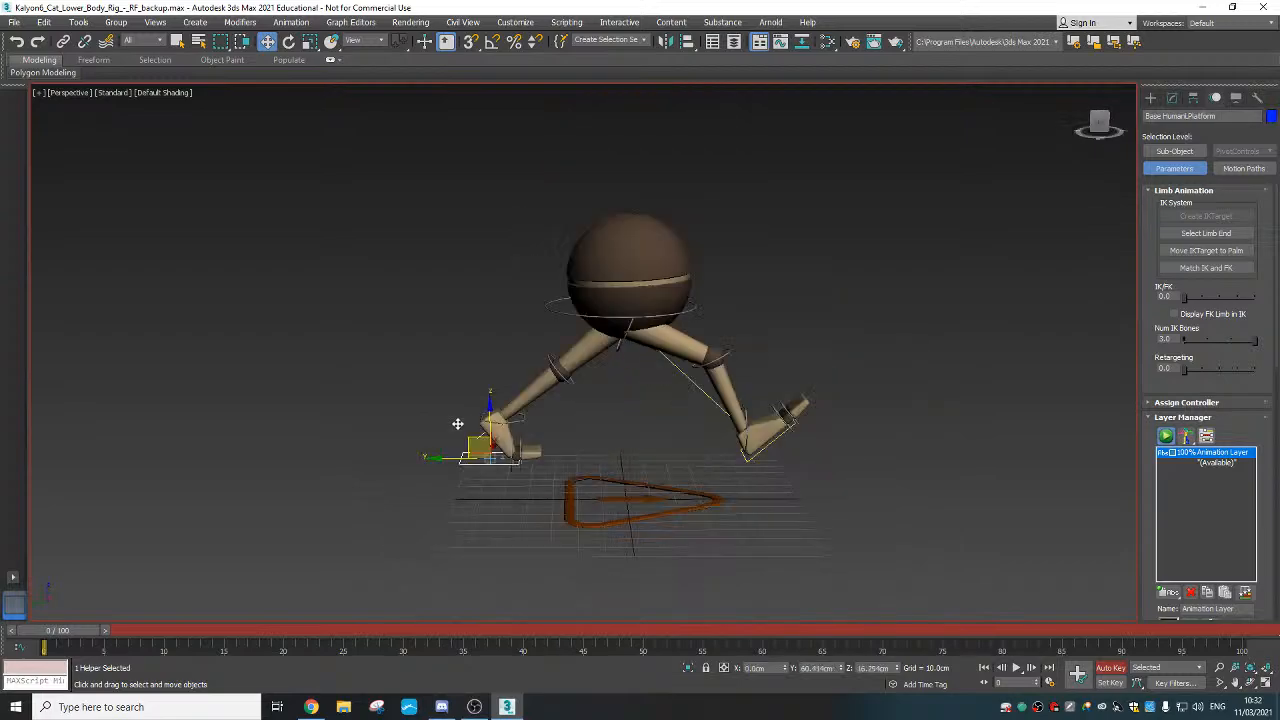
{"action": "left_click_drag", "start_coordinate": [457, 424], "coordinate": [591, 508]}
{"action": "right_click", "coordinate": [507, 428]}
{"action": "left_click", "coordinate": [541, 452]}
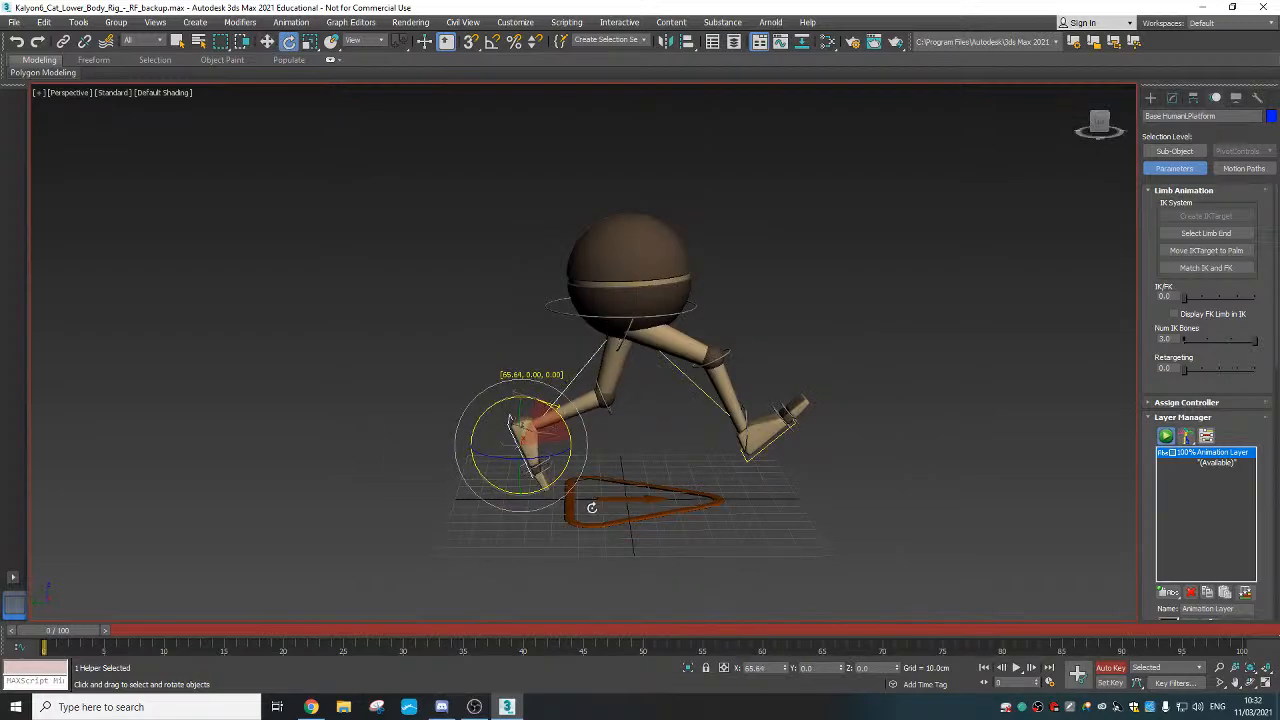
{"action": "right_click", "coordinate": [538, 465]}
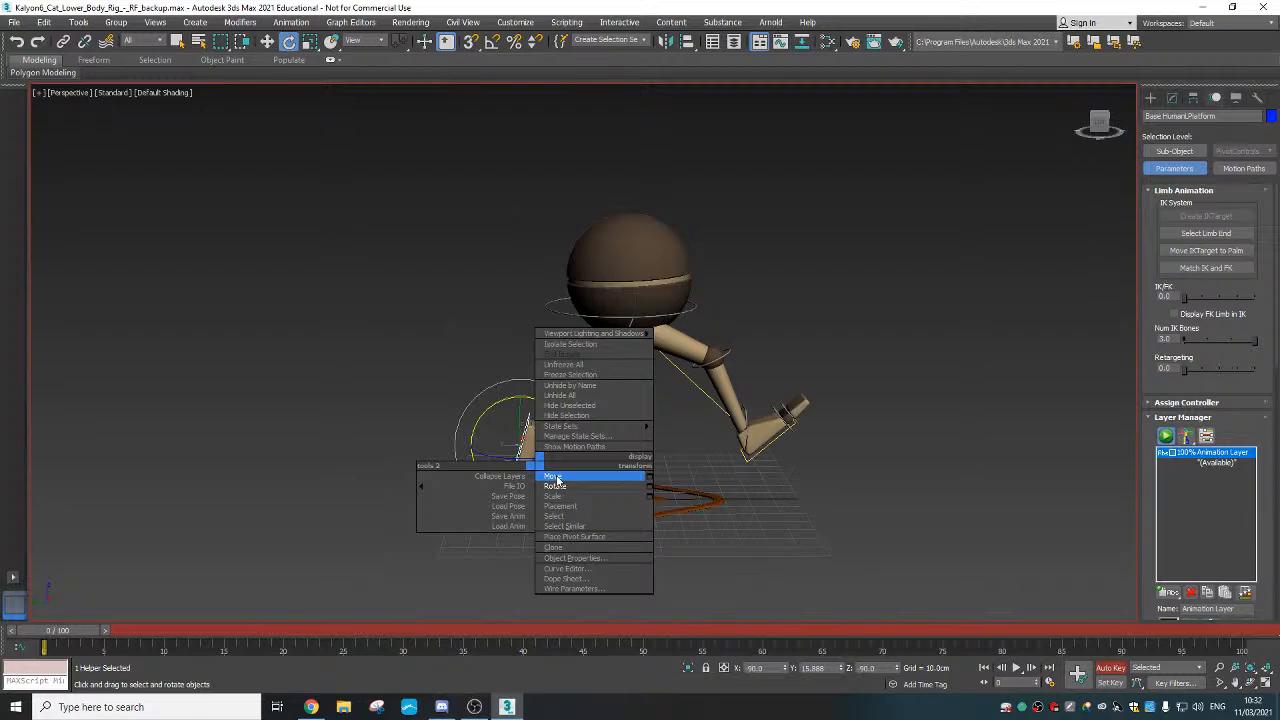
{"action": "left_click", "coordinate": [555, 478]}
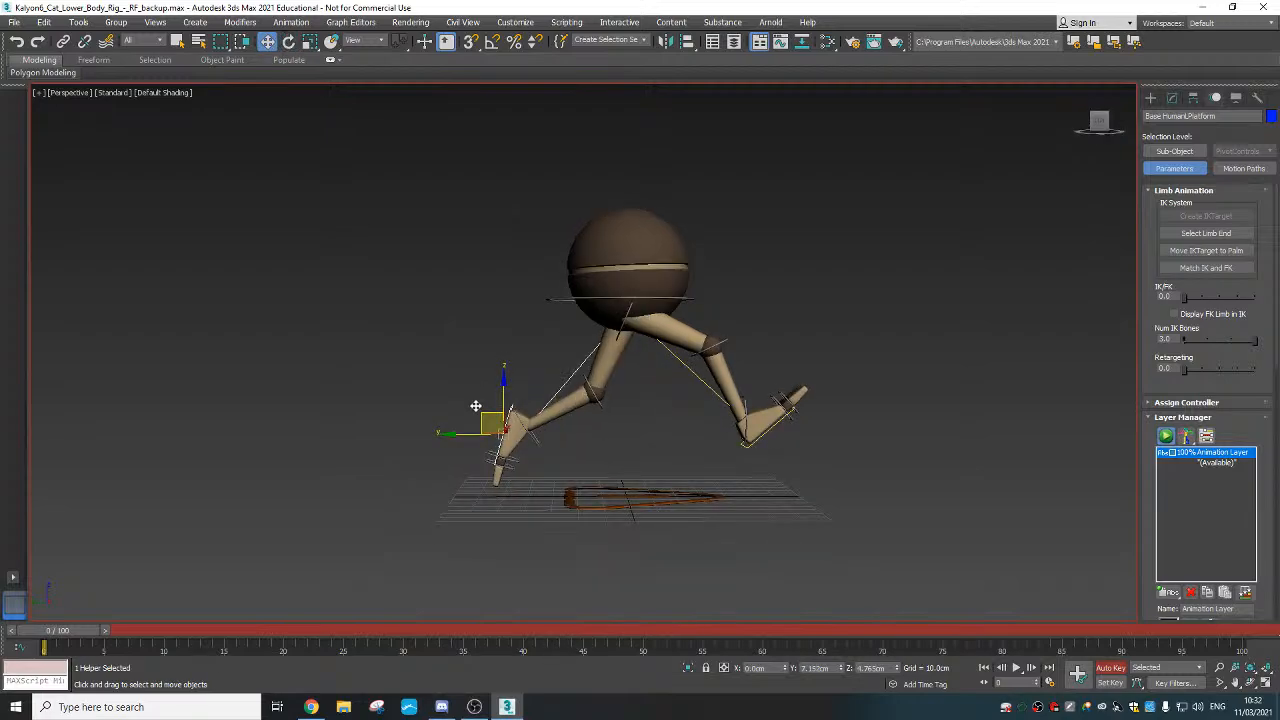
{"action": "left_click_drag", "start_coordinate": [476, 405], "coordinate": [448, 370]}
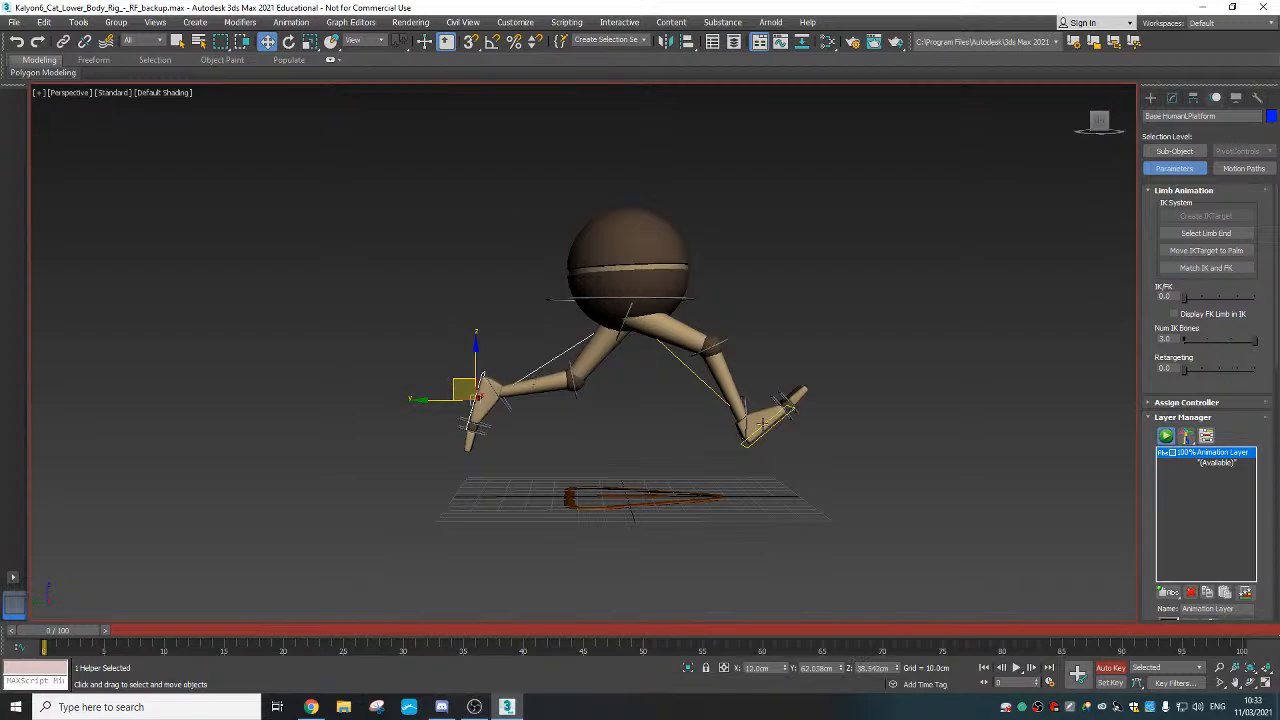
Nudge the front foot slightly down and key the stride pose at frame 0
{"action": "left_click", "coordinate": [762, 424]}
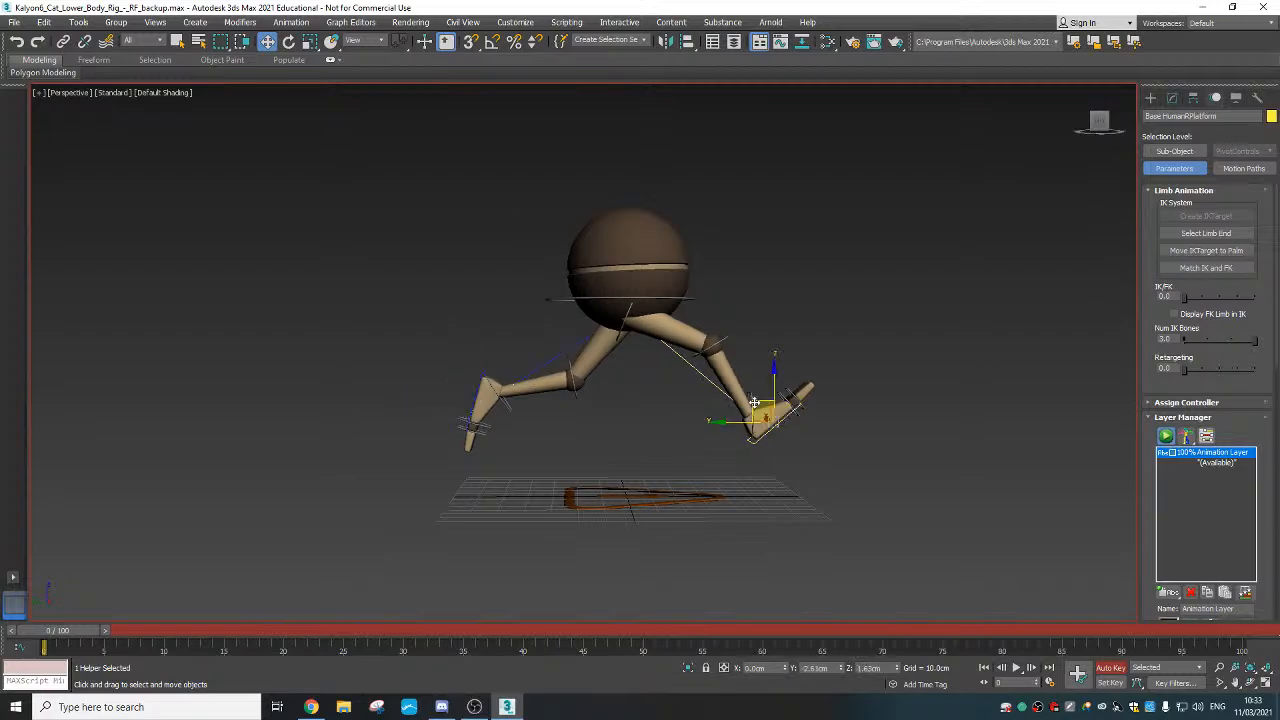
{"action": "left_click_drag", "start_coordinate": [754, 403], "coordinate": [756, 406]}
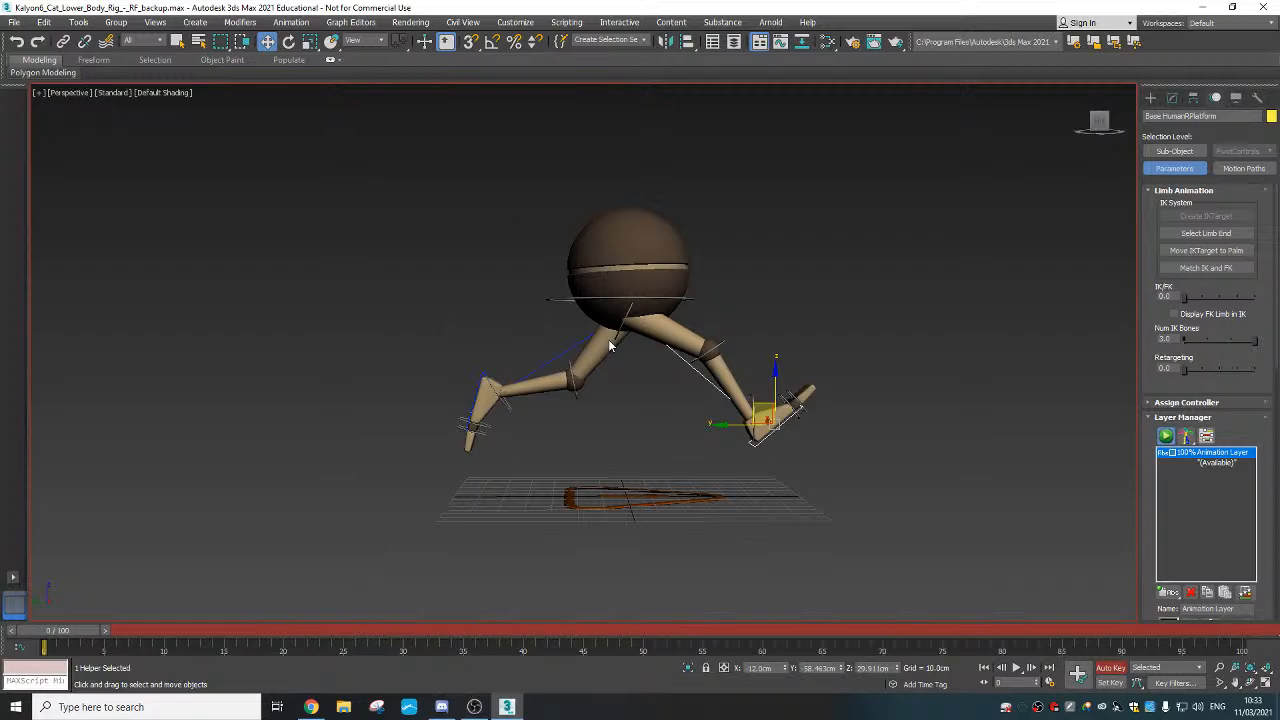
{"action": "middle_click_drag", "start_coordinate": [610, 345], "coordinate": [612, 365], "text": "alt"}
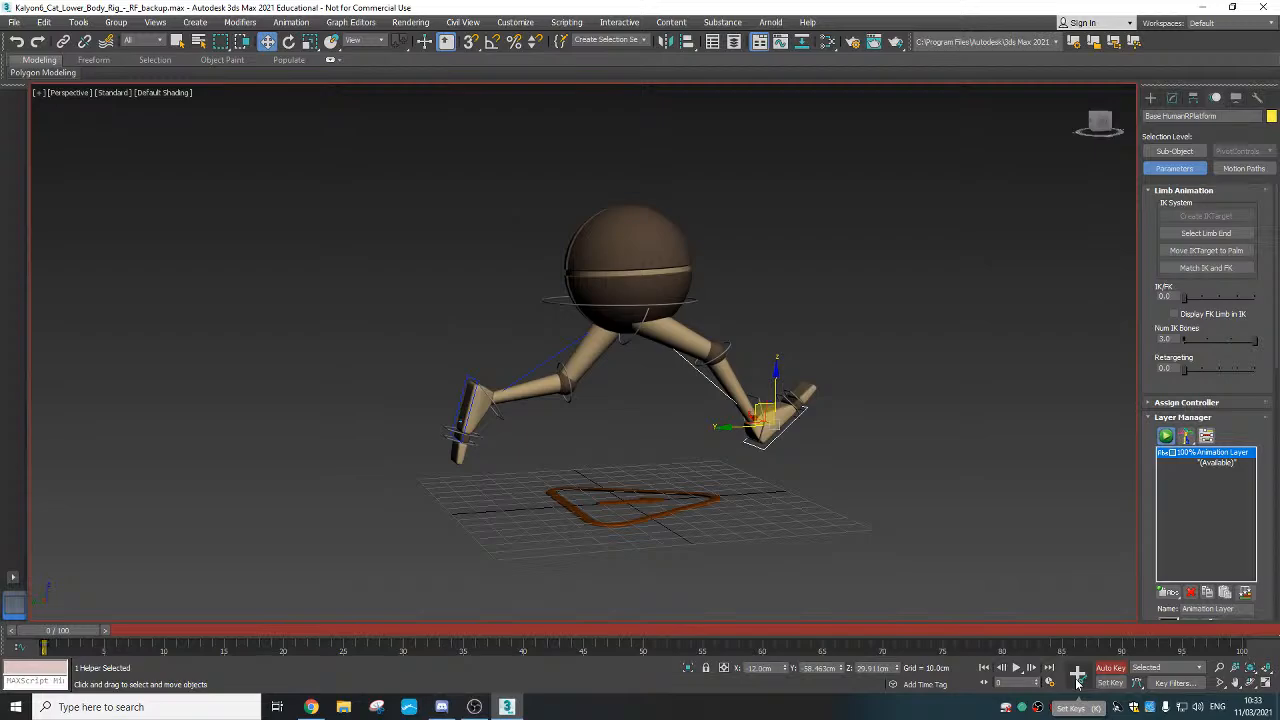
{"action": "left_click", "coordinate": [1077, 678]}
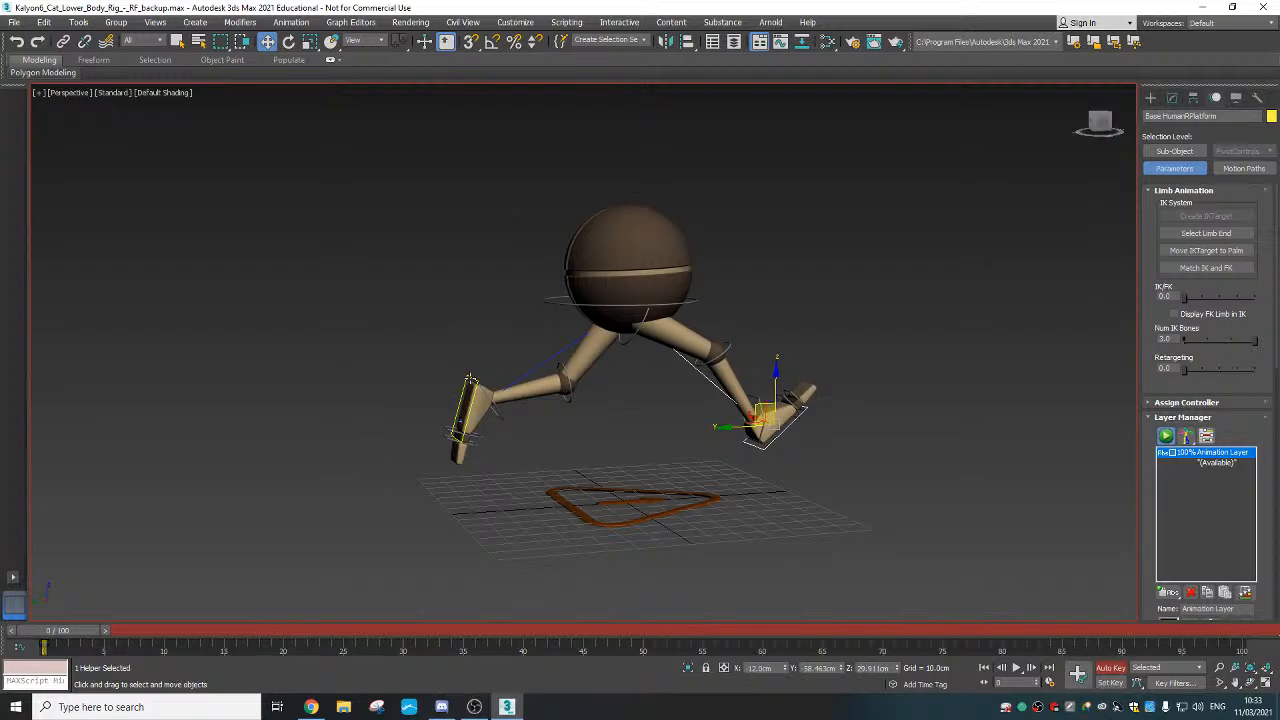
Select the back foot platform, then the pelvis ring
{"action": "left_click", "coordinate": [470, 379]}
{"action": "middle_click_drag", "start_coordinate": [640, 446], "coordinate": [608, 438], "text": "alt"}
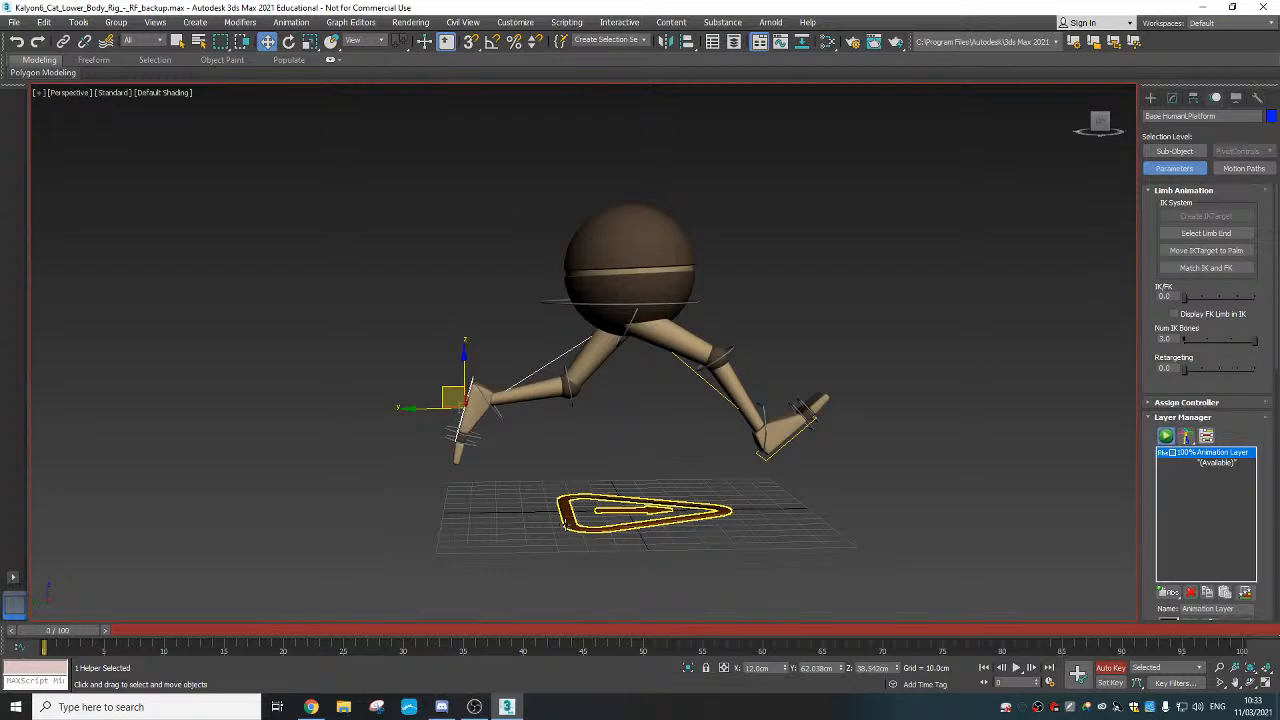
{"action": "middle_click_drag", "start_coordinate": [565, 524], "coordinate": [550, 529], "text": "alt"}
{"action": "left_click", "coordinate": [546, 302]}
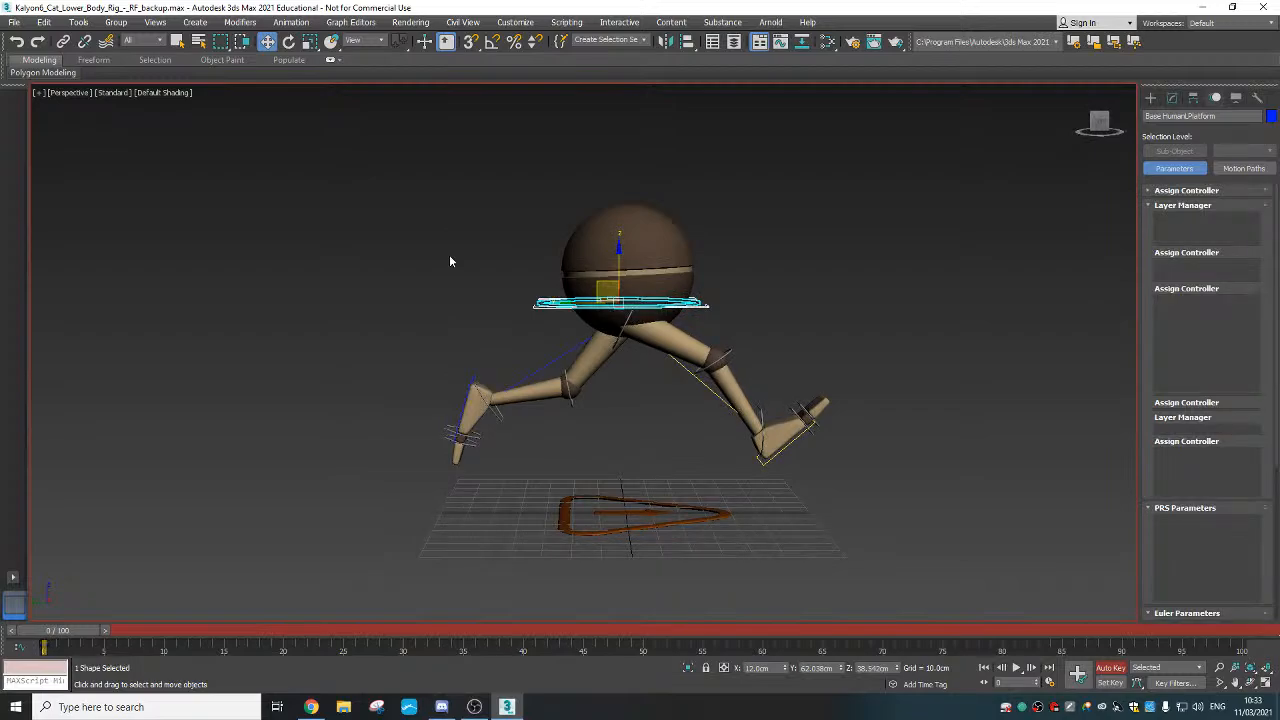
In Left view, lower the sphere body slightly and key it at frame 0 with K
{"action": "key", "text": "l"}
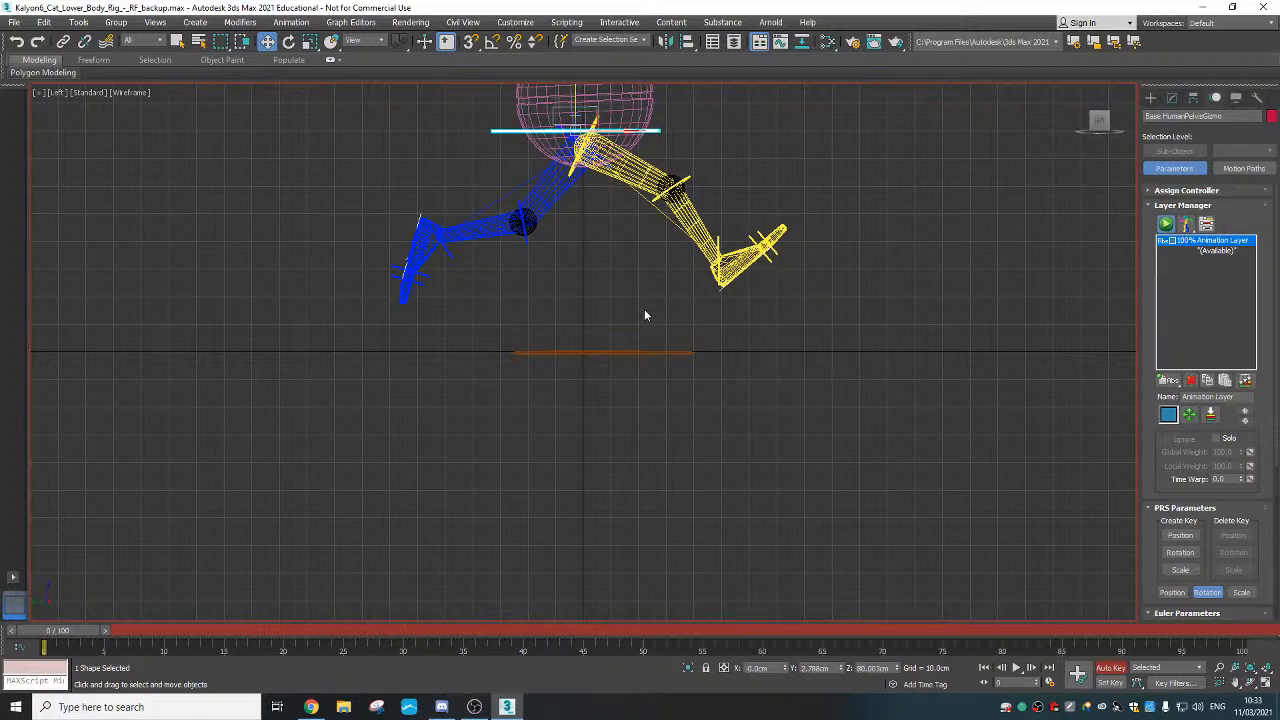
{"action": "middle_click_drag", "start_coordinate": [645, 312], "coordinate": [661, 438]}
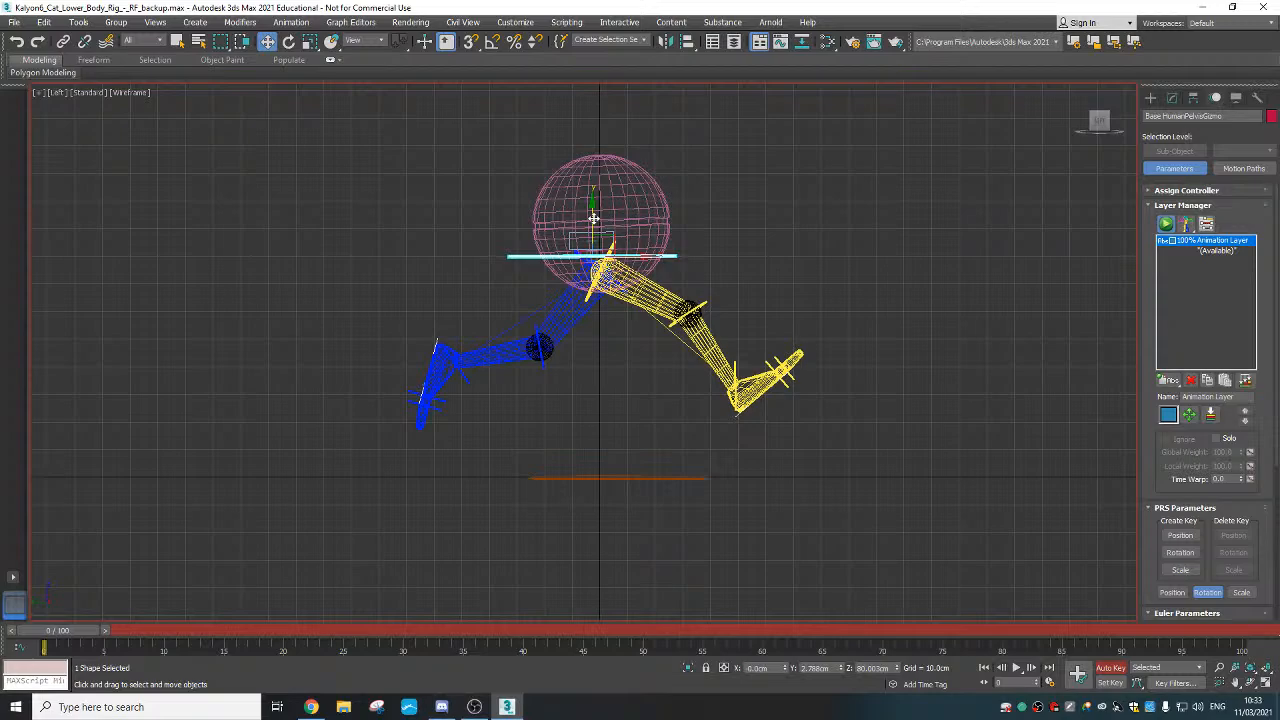
{"action": "scroll", "coordinate": [593, 218], "scroll_direction": "up", "scroll_amount": 4}
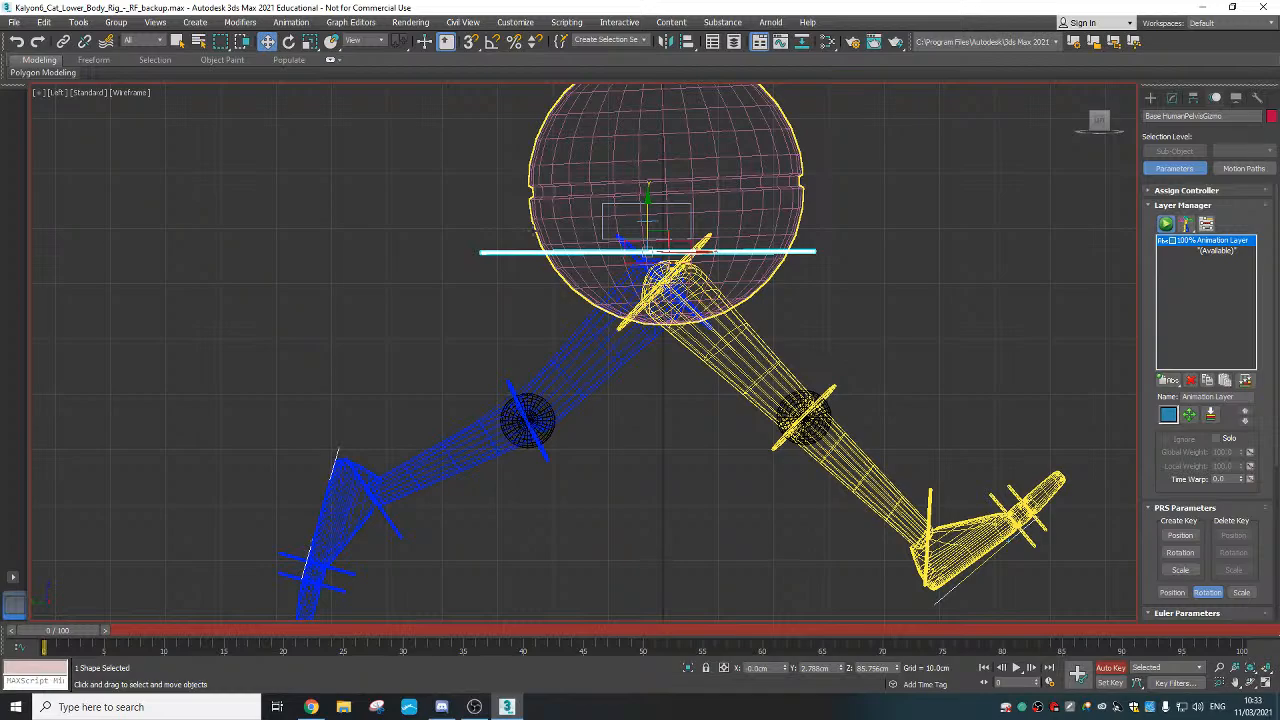
{"action": "left_click_drag", "start_coordinate": [648, 221], "coordinate": [648, 223]}
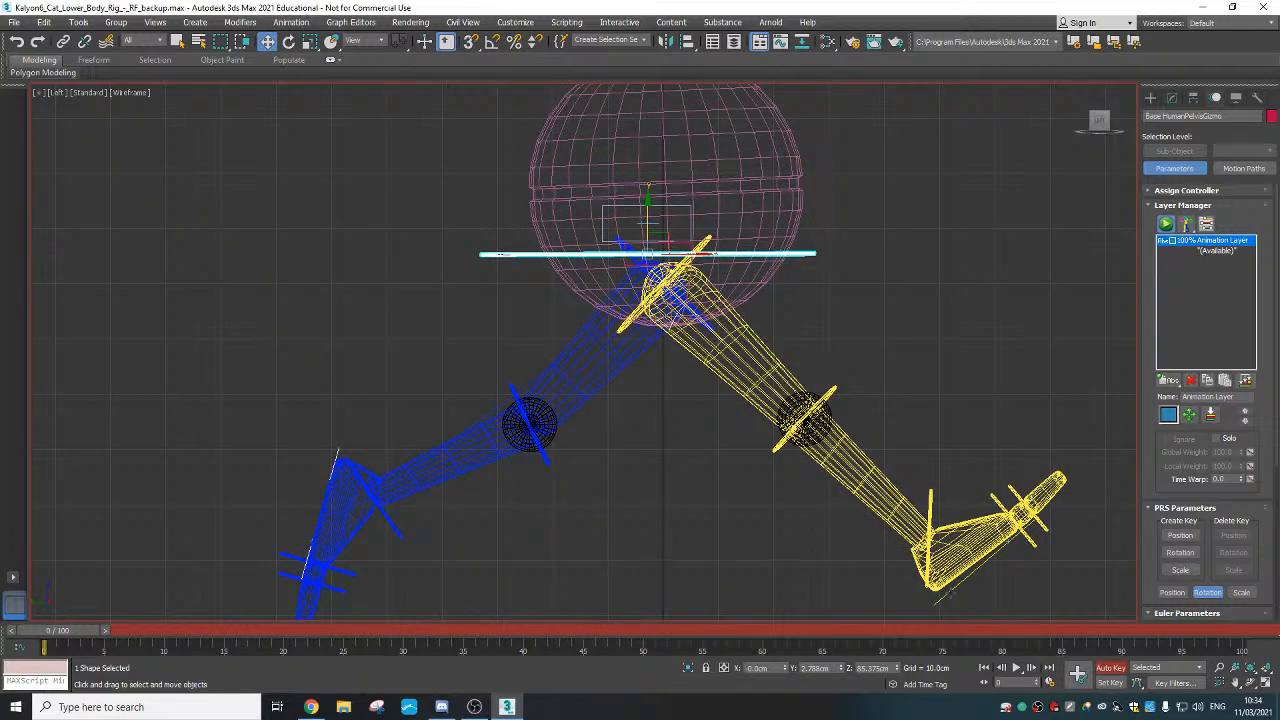
{"action": "key", "text": "k"}
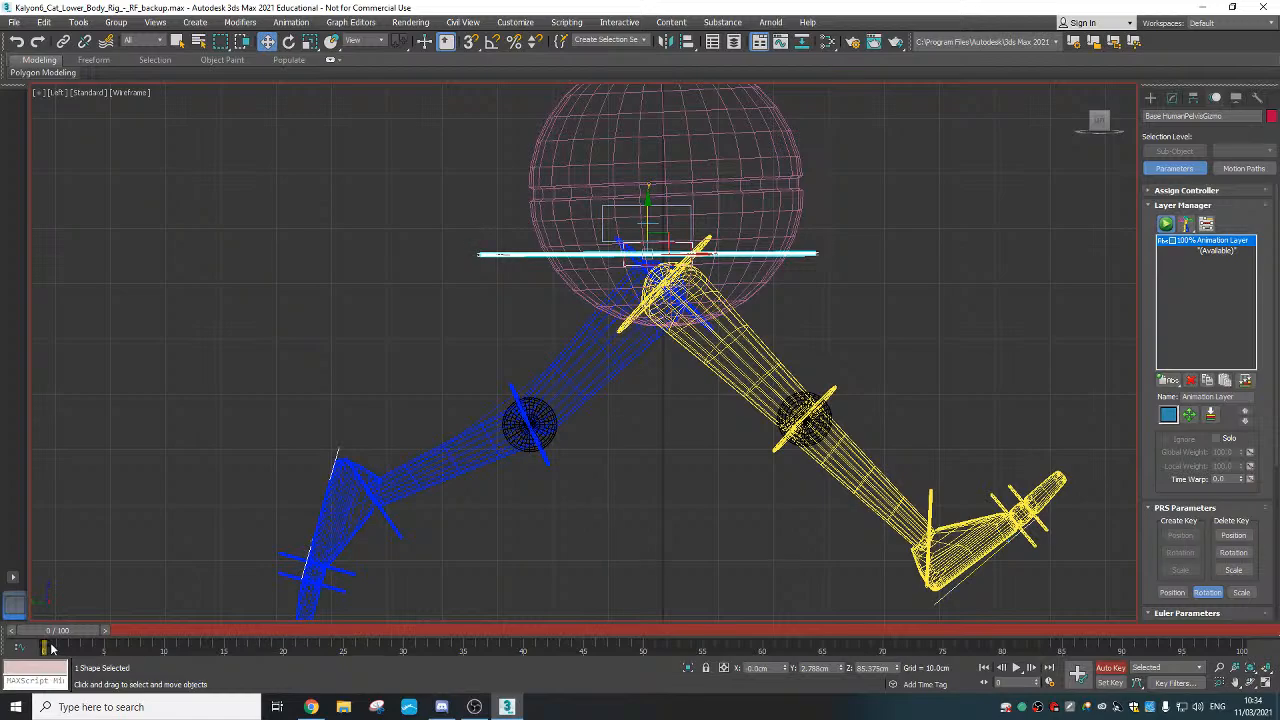
Raise the right and left foot platforms a little higher
{"action": "left_click", "coordinate": [962, 581]}
{"action": "middle_click_drag", "start_coordinate": [1059, 531], "coordinate": [1017, 420]}
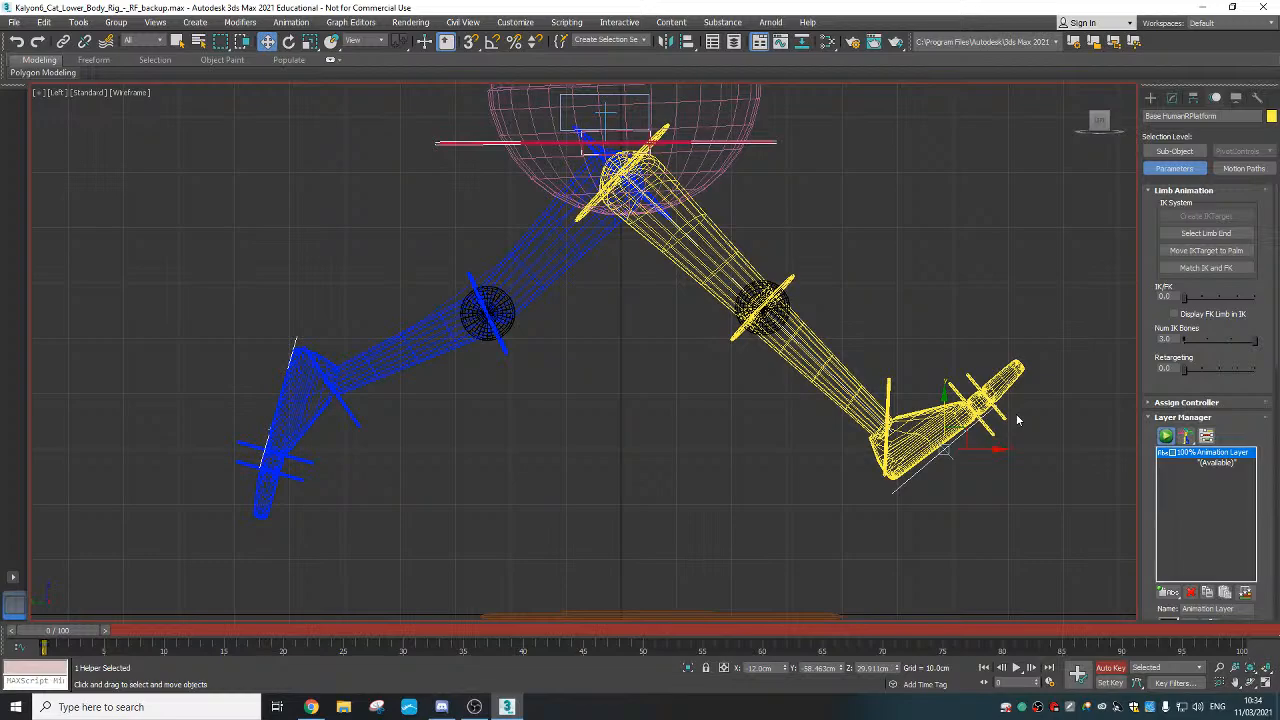
{"action": "left_click_drag", "start_coordinate": [961, 430], "coordinate": [962, 398]}
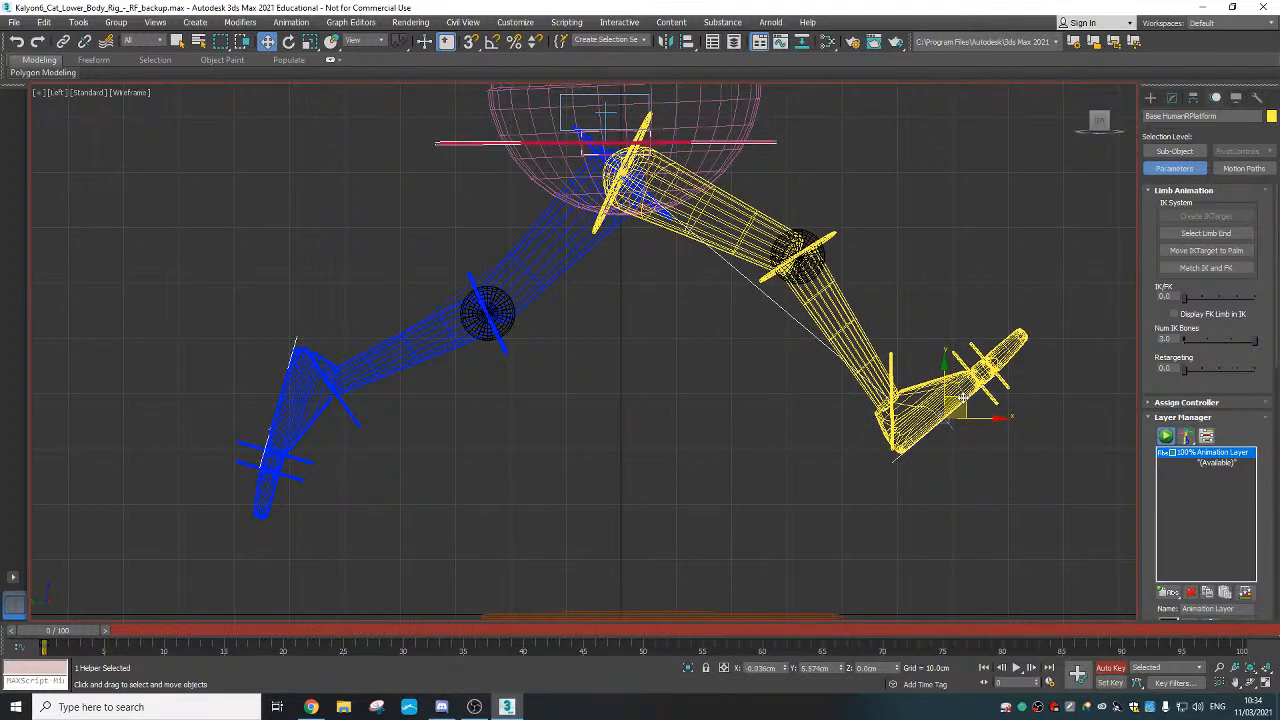
{"action": "left_click", "coordinate": [281, 400]}
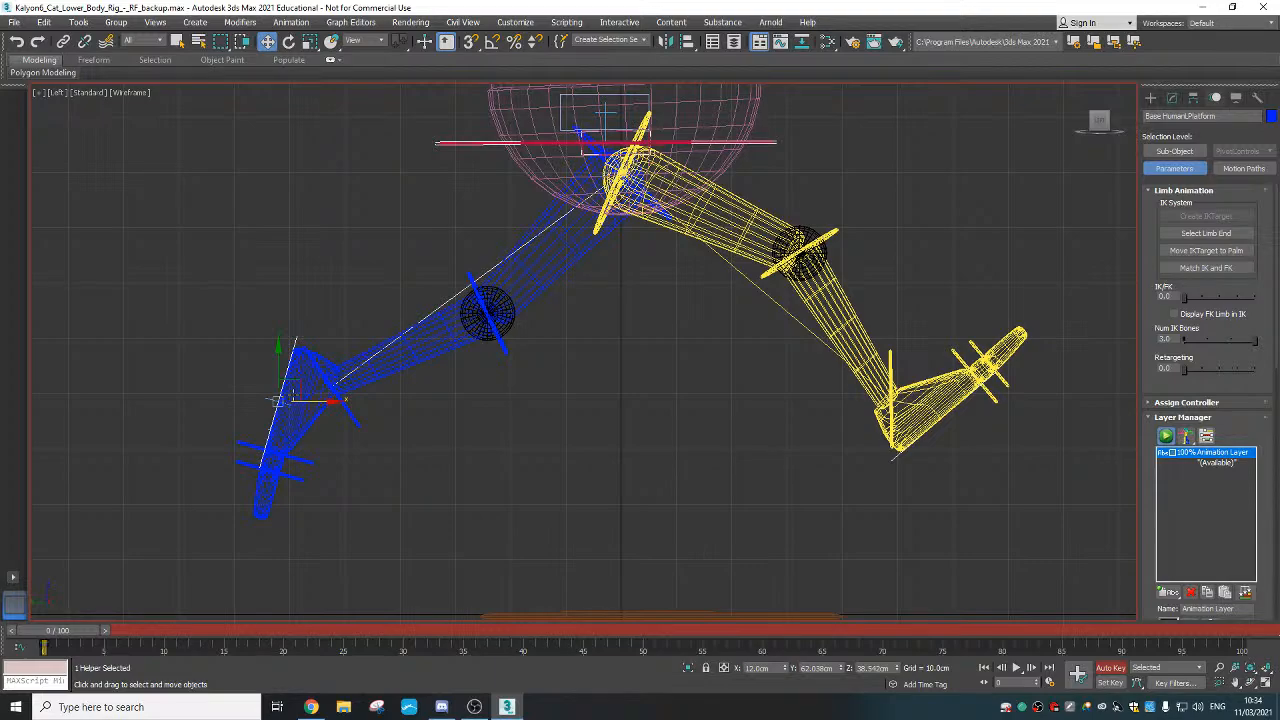
{"action": "left_click_drag", "start_coordinate": [278, 400], "coordinate": [288, 332]}
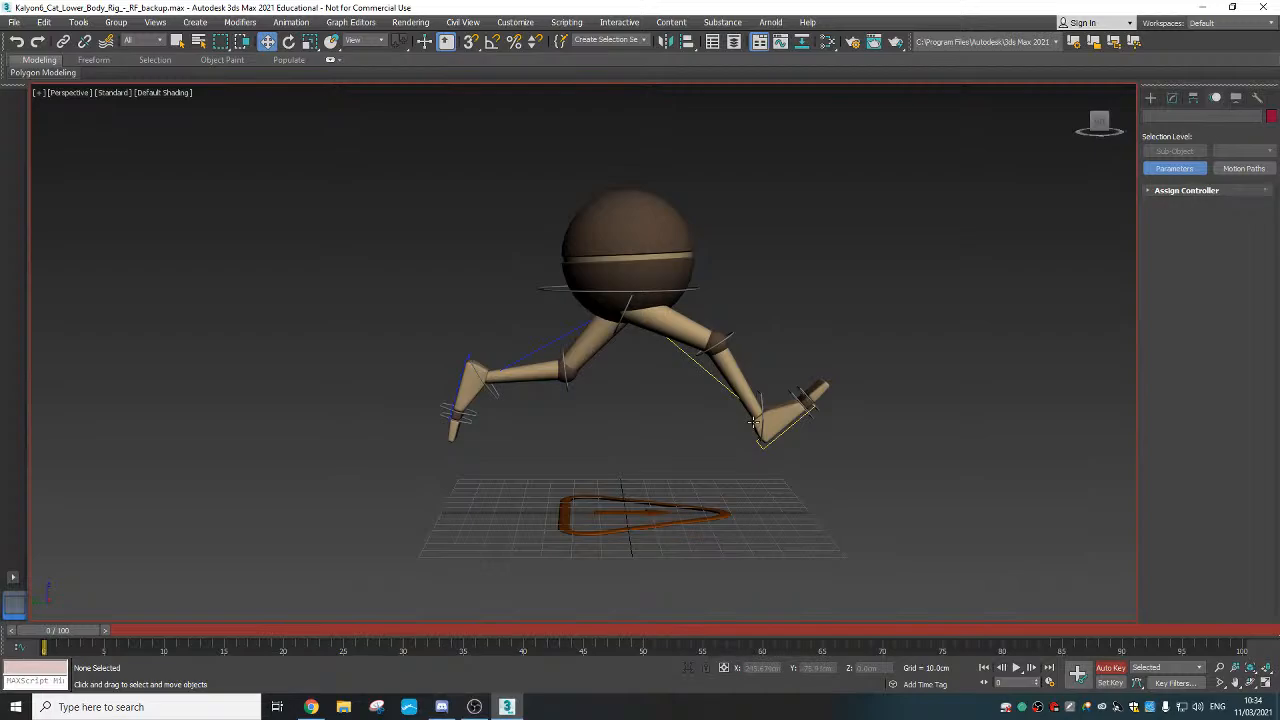
Select the left foot control, go to frame 16, and open Time Configuration
{"action": "middle_click_drag", "start_coordinate": [755, 423], "coordinate": [768, 425], "text": "alt"}
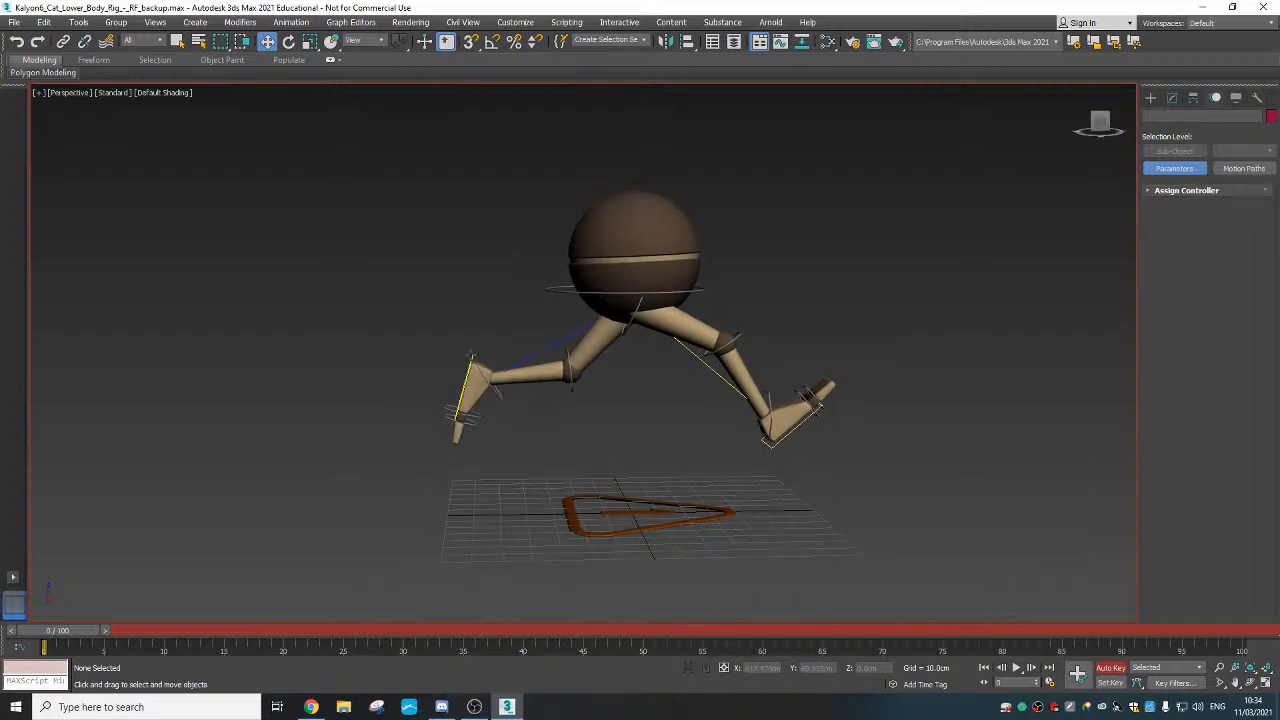
{"action": "left_click", "coordinate": [469, 360]}
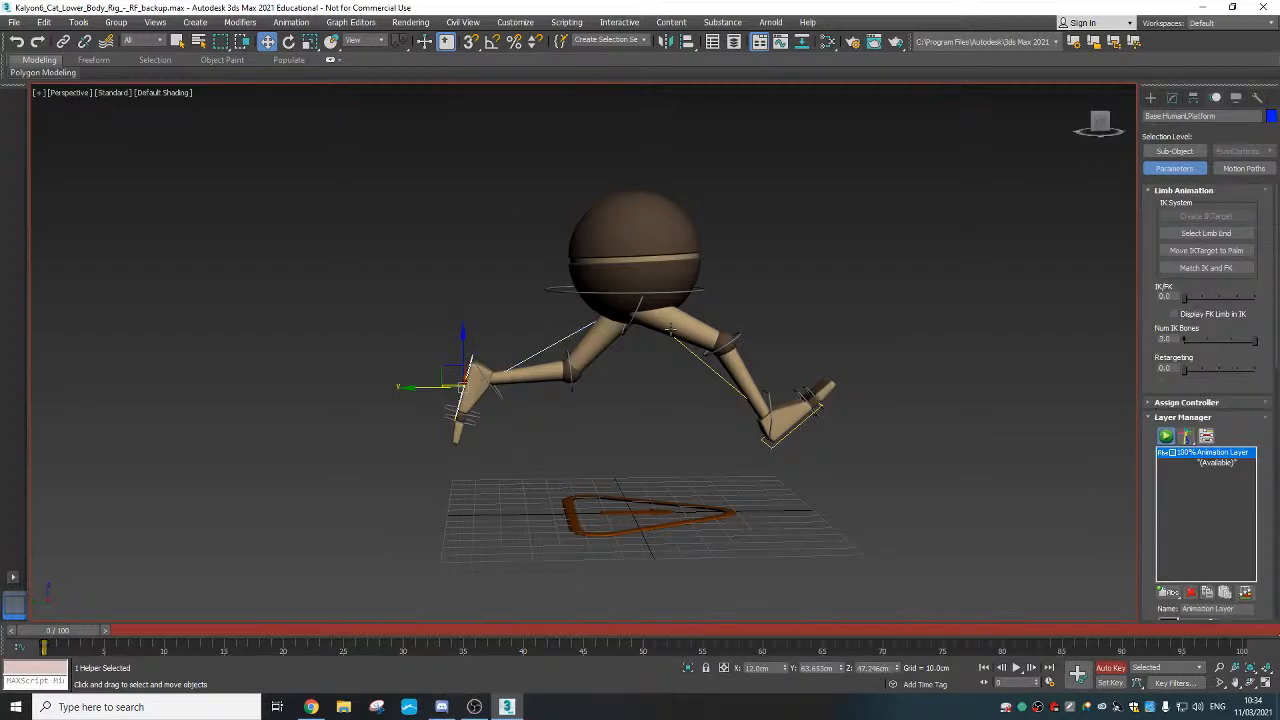
{"action": "left_click_drag", "start_coordinate": [62, 631], "coordinate": [240, 632]}
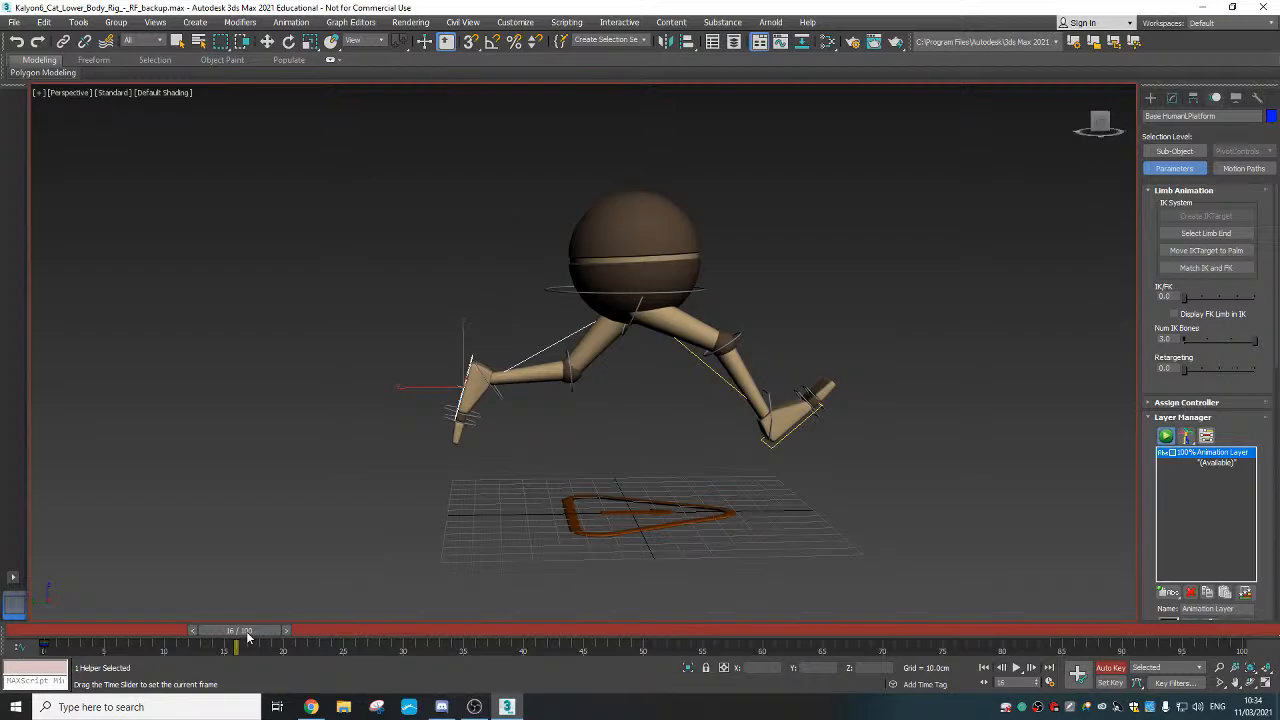
{"action": "left_click", "coordinate": [1049, 682]}
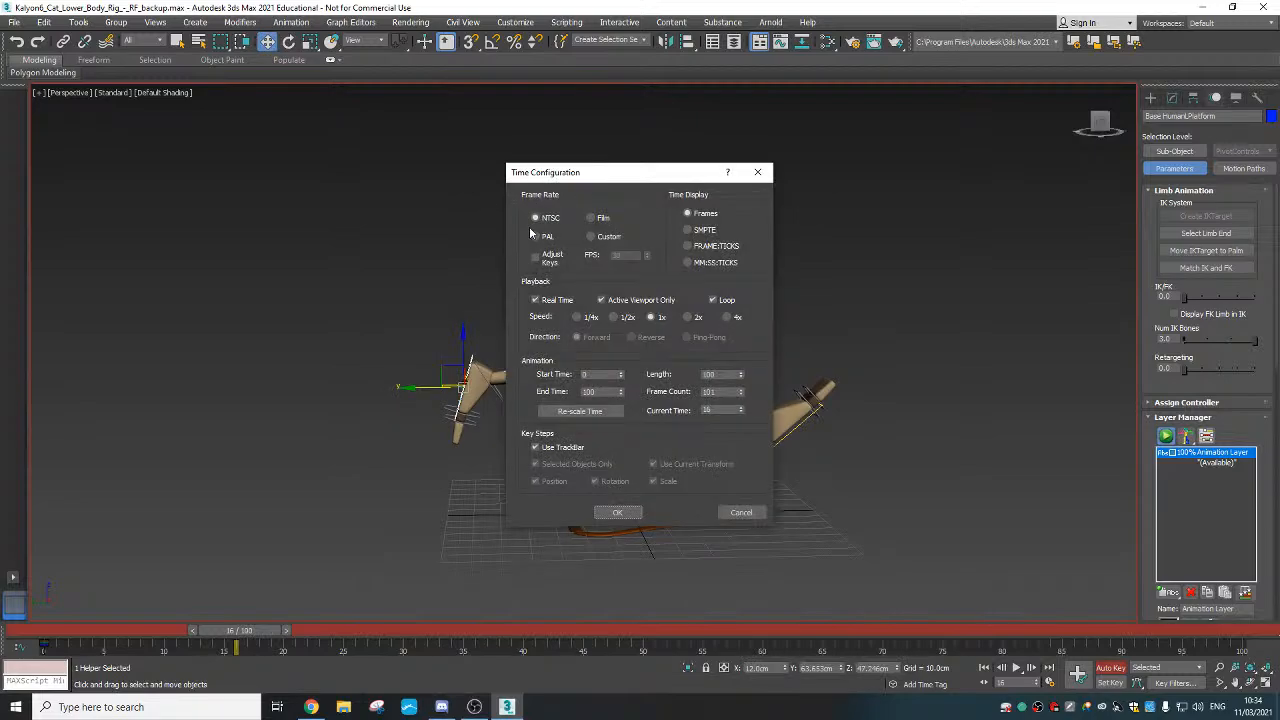
Set the End Time to 24 in Time Configuration and confirm
{"action": "double_click", "coordinate": [599, 393]}
{"action": "type", "text": "24"}
{"action": "left_click", "coordinate": [617, 512]}
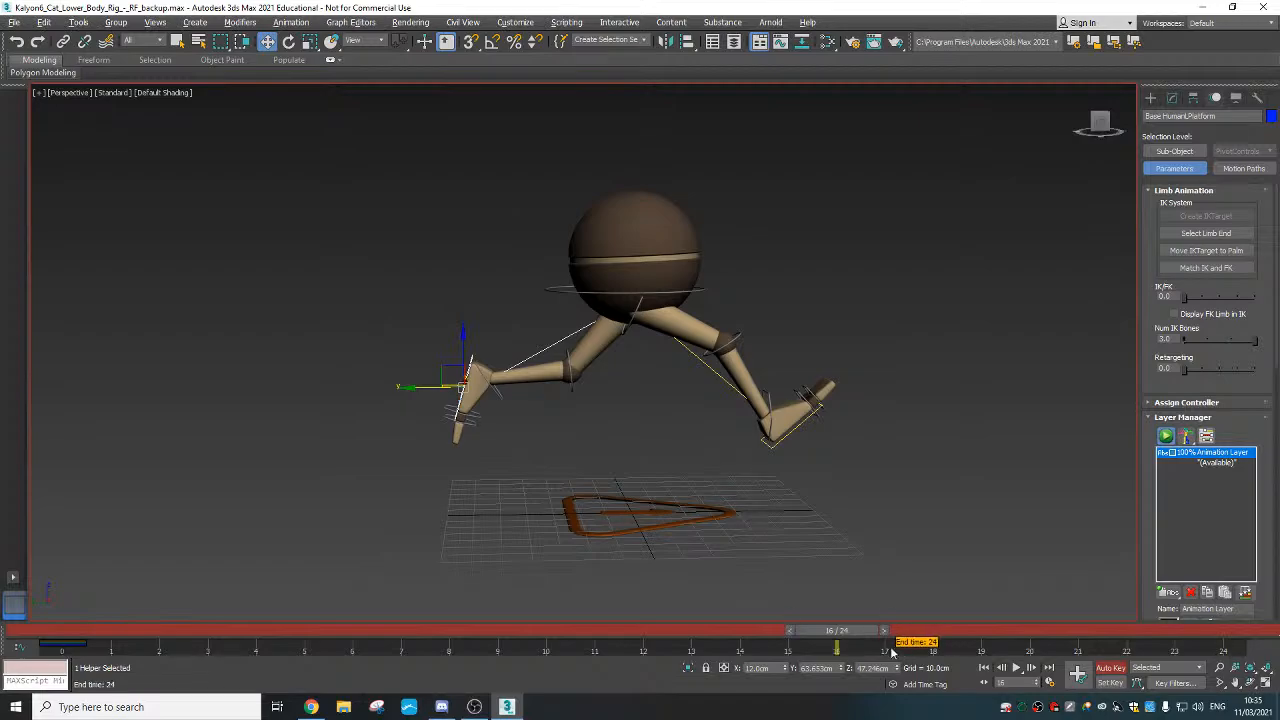
Scrub the timeline through the animation to frame 12 and orbit to a lower angle
{"action": "mouse_move", "coordinate": [893, 652]}
{"action": "right_mouse_down", "text": "ctrl+alt"}
{"action": "mouse_move", "coordinate": [494, 650]}
{"action": "mouse_move", "coordinate": [1045, 652]}
{"action": "mouse_move", "coordinate": [812, 652]}
{"action": "mouse_move", "coordinate": [1016, 655]}
{"action": "mouse_move", "coordinate": [905, 652]}
{"action": "right_mouse_up", "text": "ctrl+alt"}
{"action": "left_click_drag", "start_coordinate": [1200, 633], "coordinate": [880, 634]}
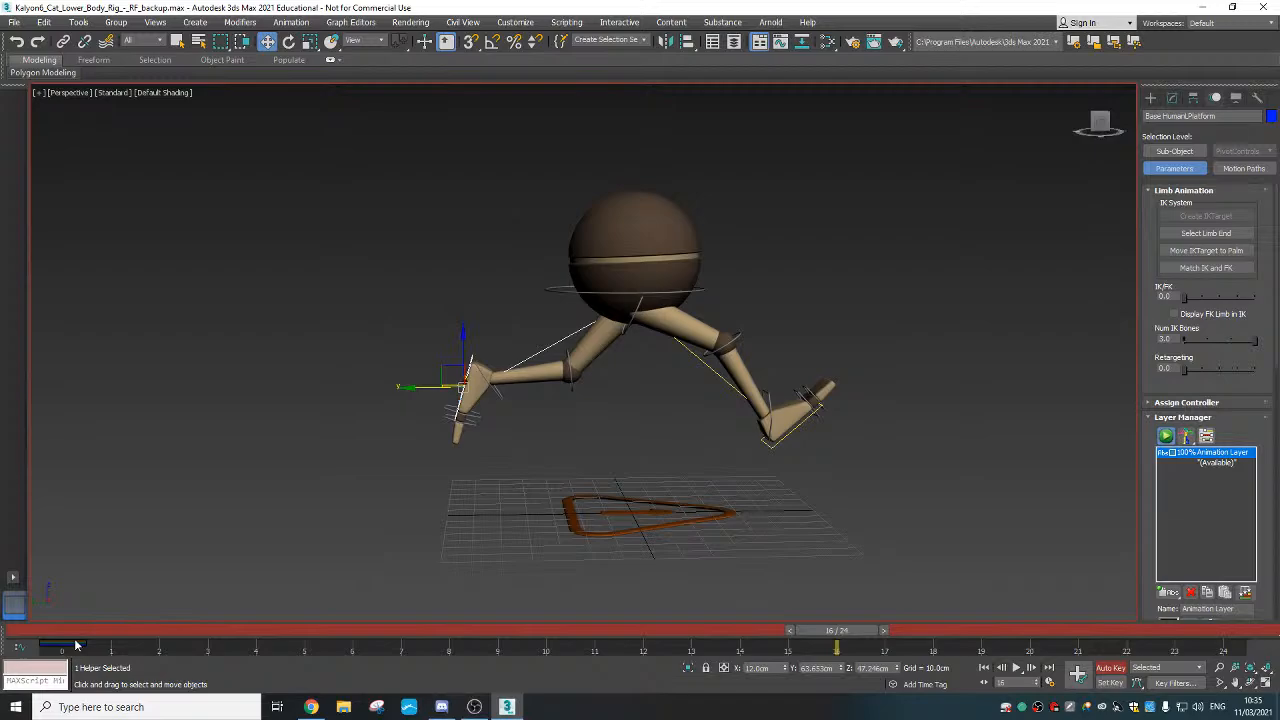
{"action": "left_click_drag", "start_coordinate": [90, 631], "coordinate": [642, 631]}
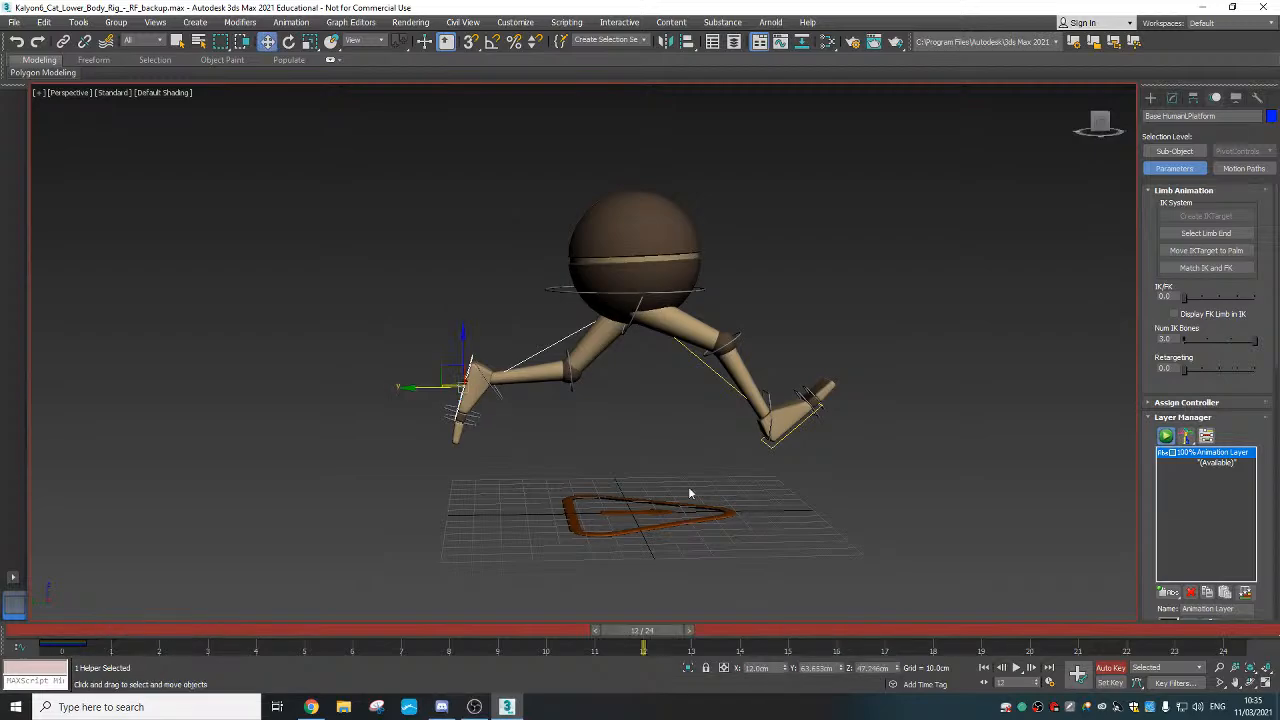
{"action": "middle_click_drag", "start_coordinate": [688, 486], "coordinate": [428, 360], "text": "alt"}
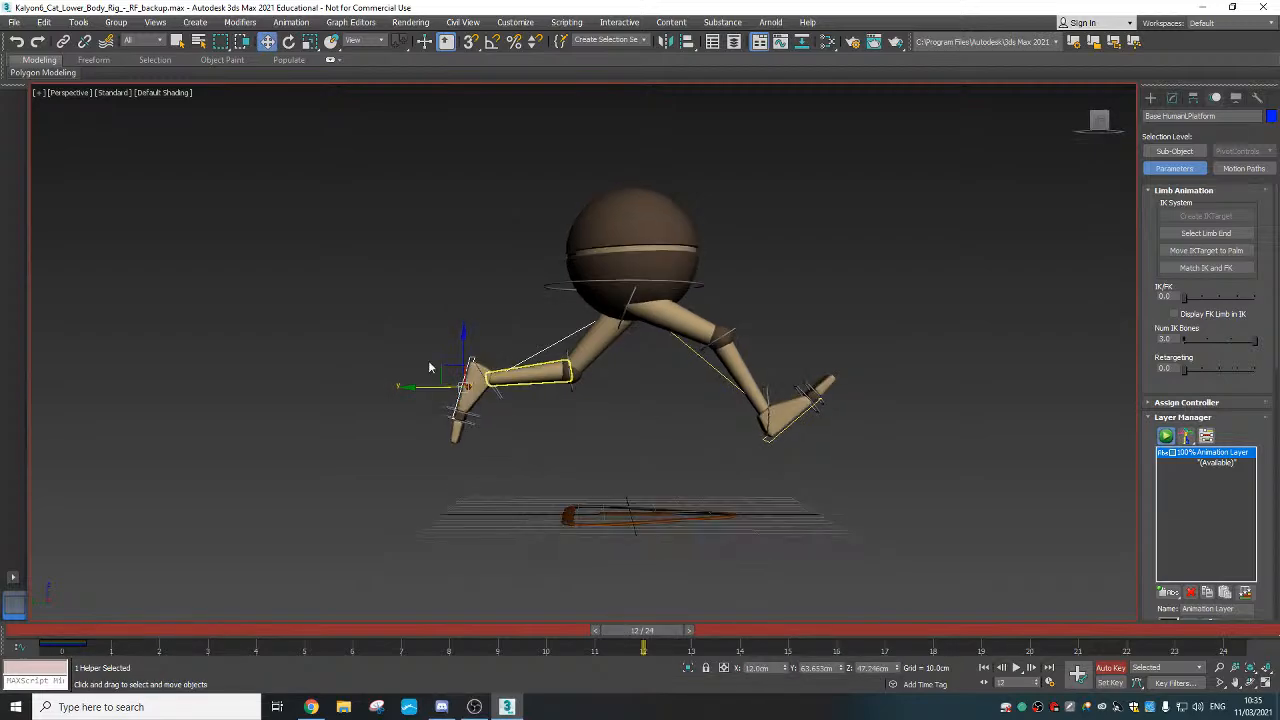
Lower the left foot under the body at frame 12 and rotate it to a new angle
{"action": "left_click_drag", "start_coordinate": [429, 366], "coordinate": [610, 428]}
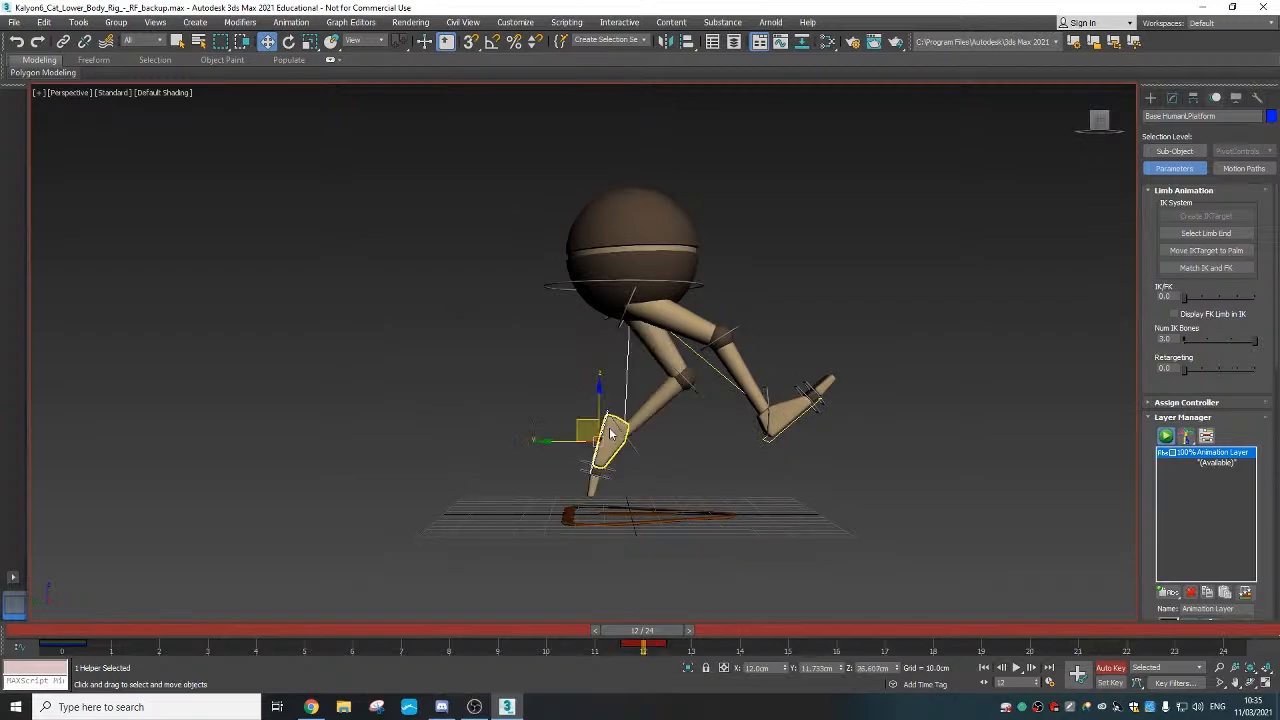
{"action": "right_click", "coordinate": [610, 430]}
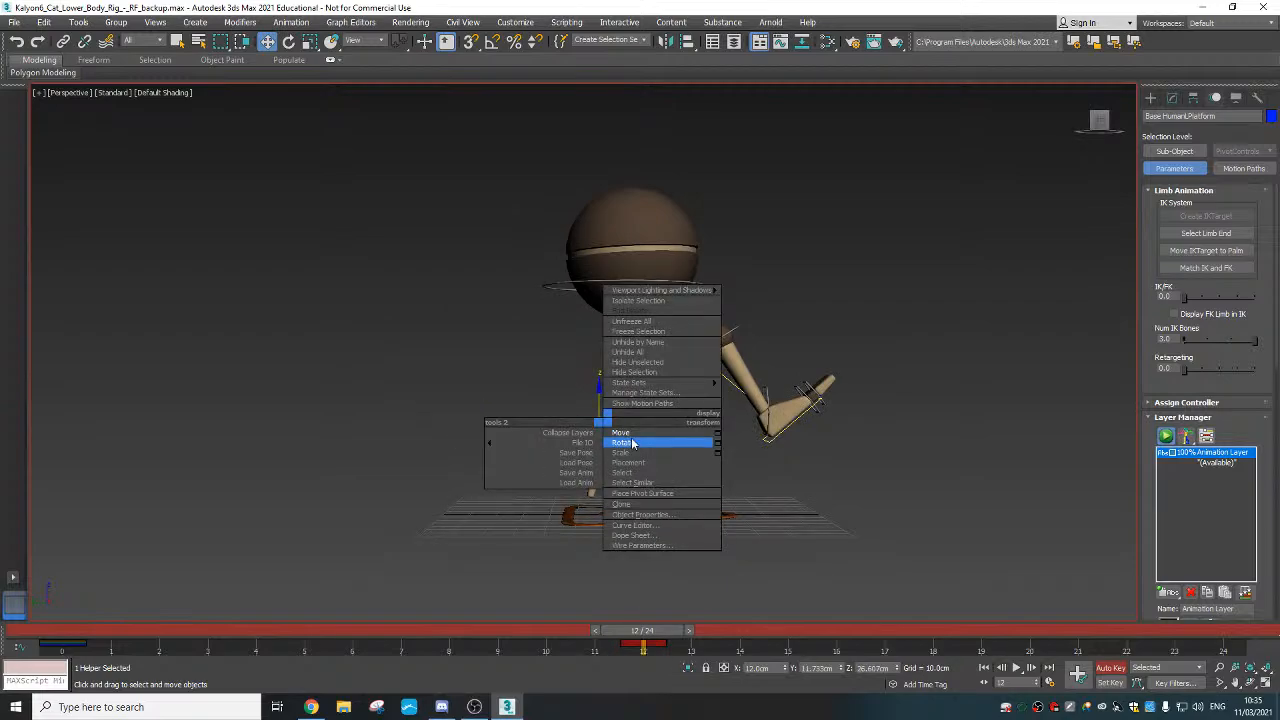
{"action": "left_click", "coordinate": [622, 442]}
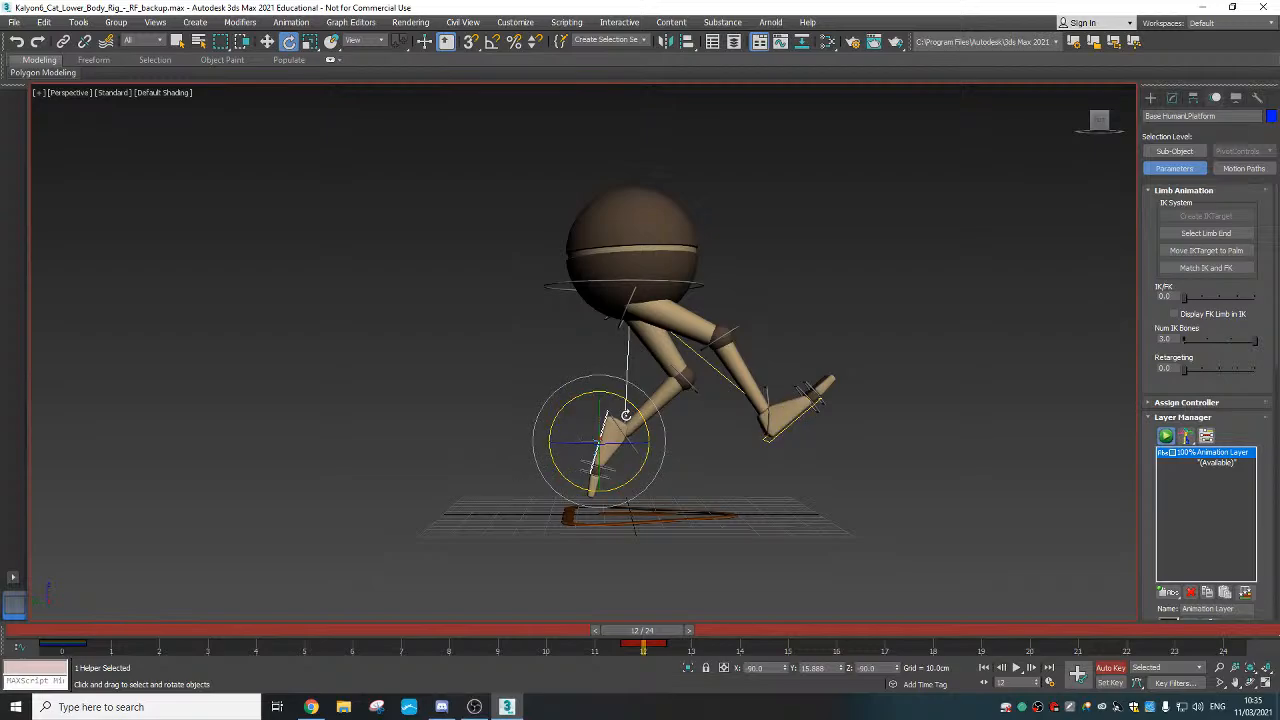
{"action": "right_click", "coordinate": [608, 440]}
{"action": "left_click", "coordinate": [614, 447]}
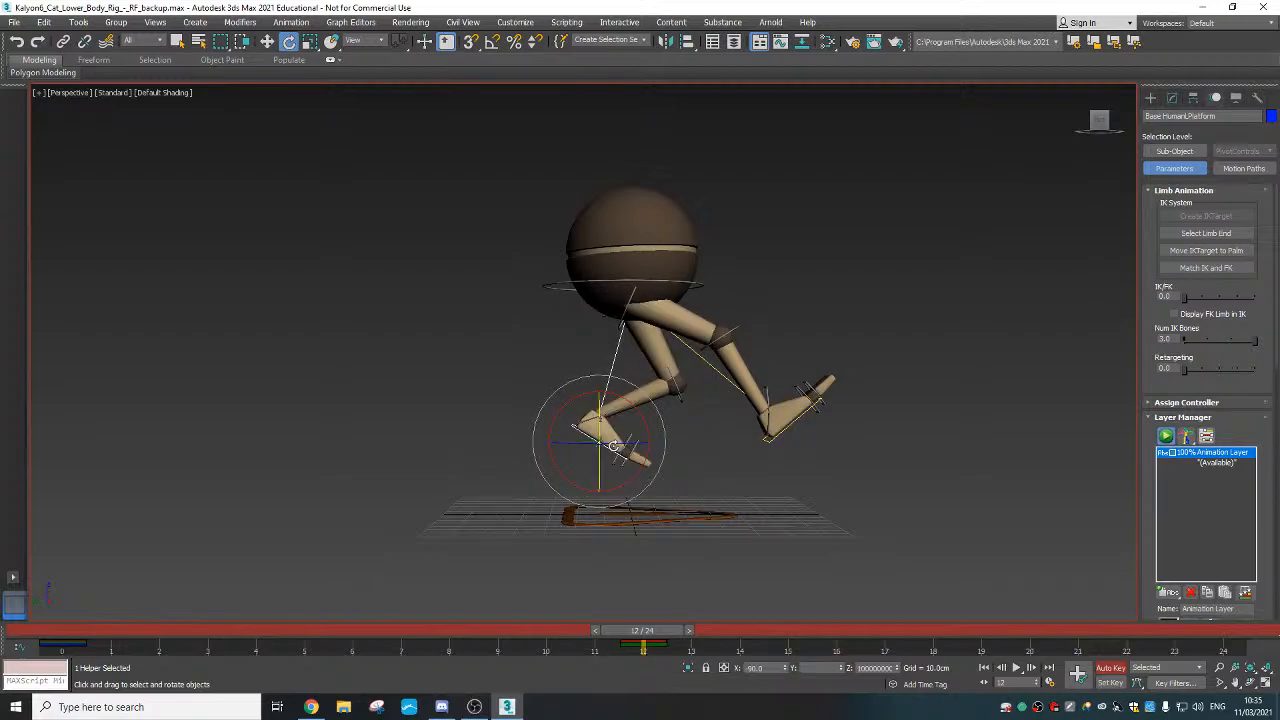
Lift the left foot forward to extend the leg, then view it in wireframe Left view
{"action": "key", "text": "w"}
{"action": "right_click", "coordinate": [741, 400]}
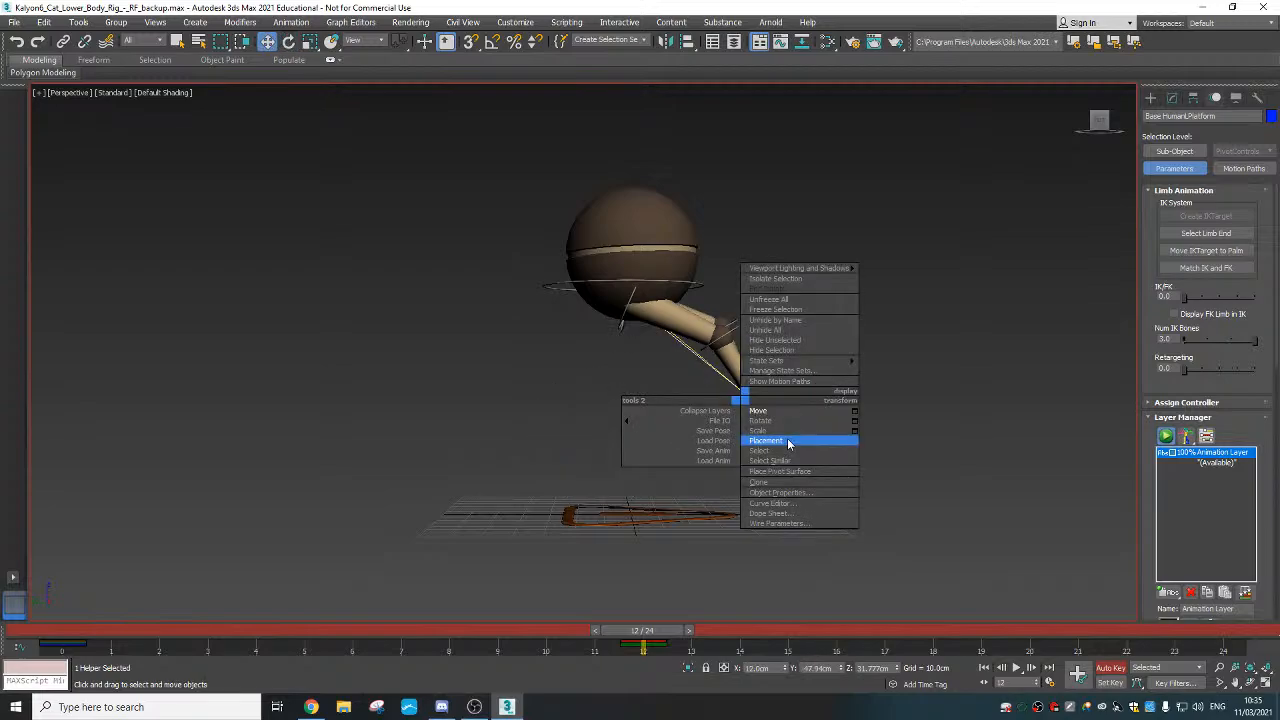
{"action": "left_click", "coordinate": [760, 420]}
{"action": "right_click", "coordinate": [757, 398]}
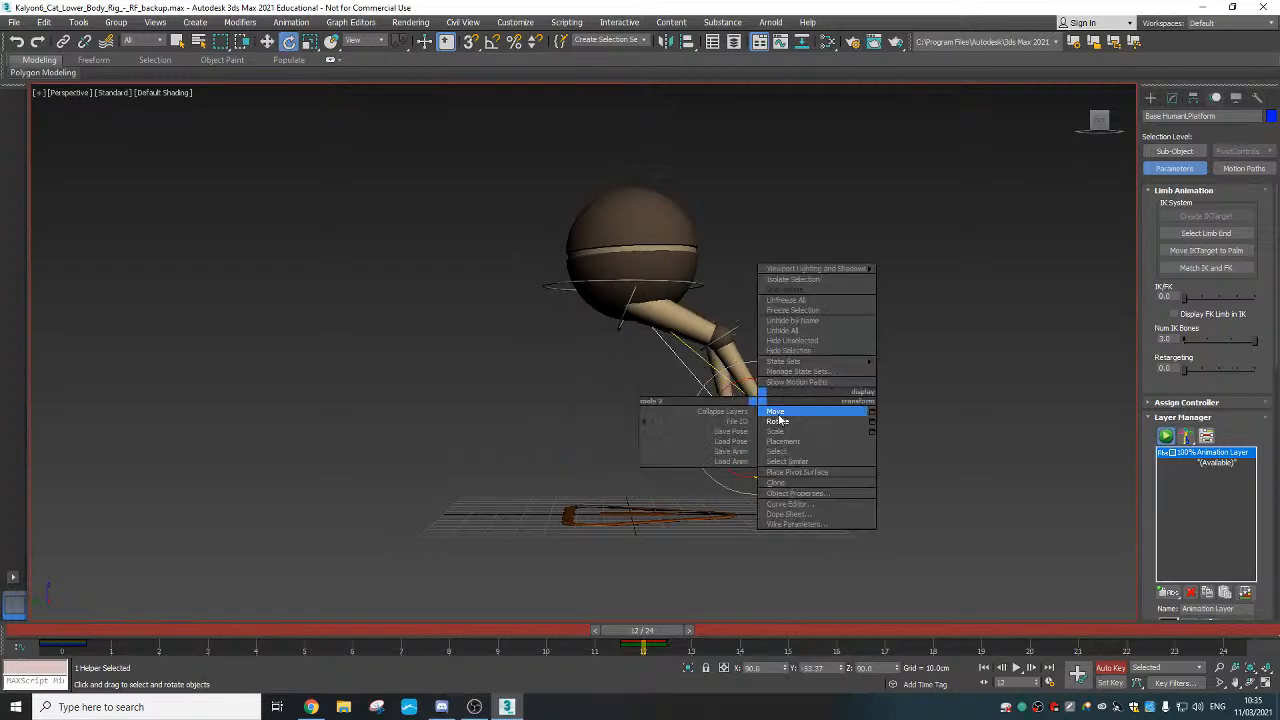
{"action": "left_click", "coordinate": [788, 414]}
{"action": "mouse_move", "coordinate": [737, 413]}
{"action": "left_mouse_down"}
{"action": "mouse_move", "coordinate": [775, 400]}
{"action": "mouse_move", "coordinate": [718, 396]}
{"action": "left_mouse_up"}
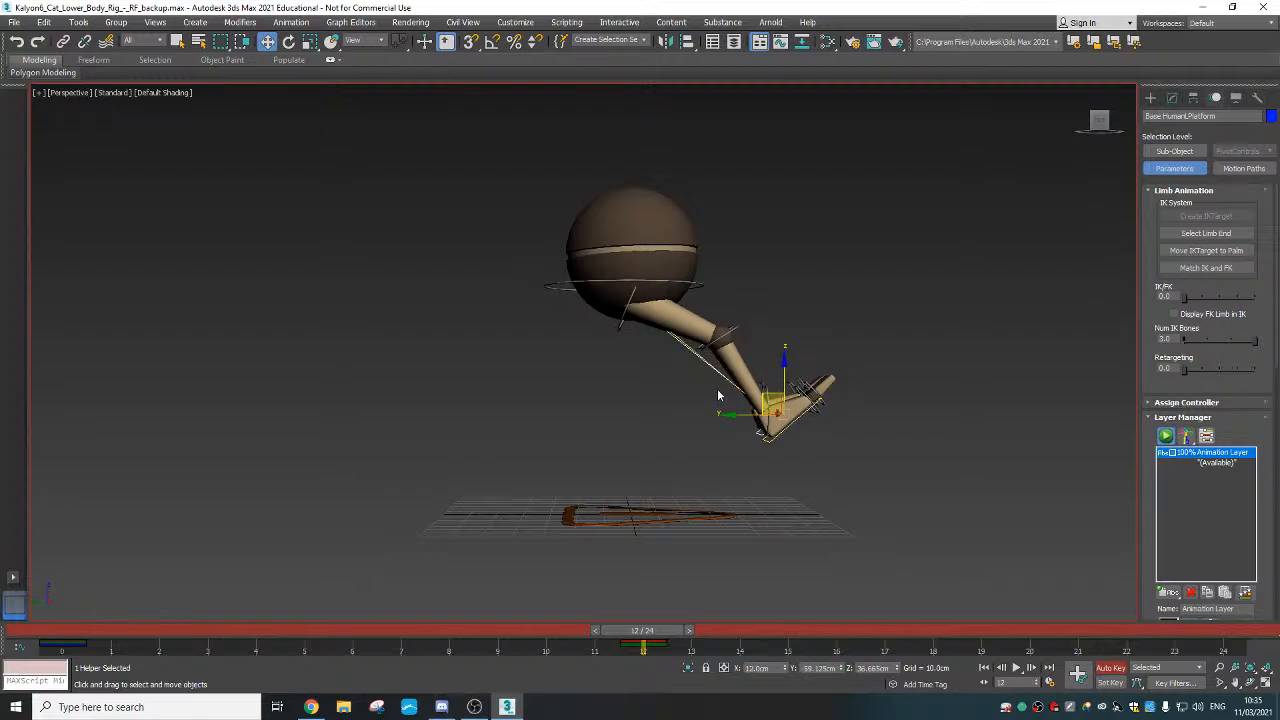
{"action": "key", "text": "l"}
{"action": "mouse_move", "coordinate": [842, 384]}
{"action": "middle_mouse_down"}
{"action": "mouse_move", "coordinate": [778, 440]}
{"action": "mouse_move", "coordinate": [788, 420]}
{"action": "middle_mouse_up"}
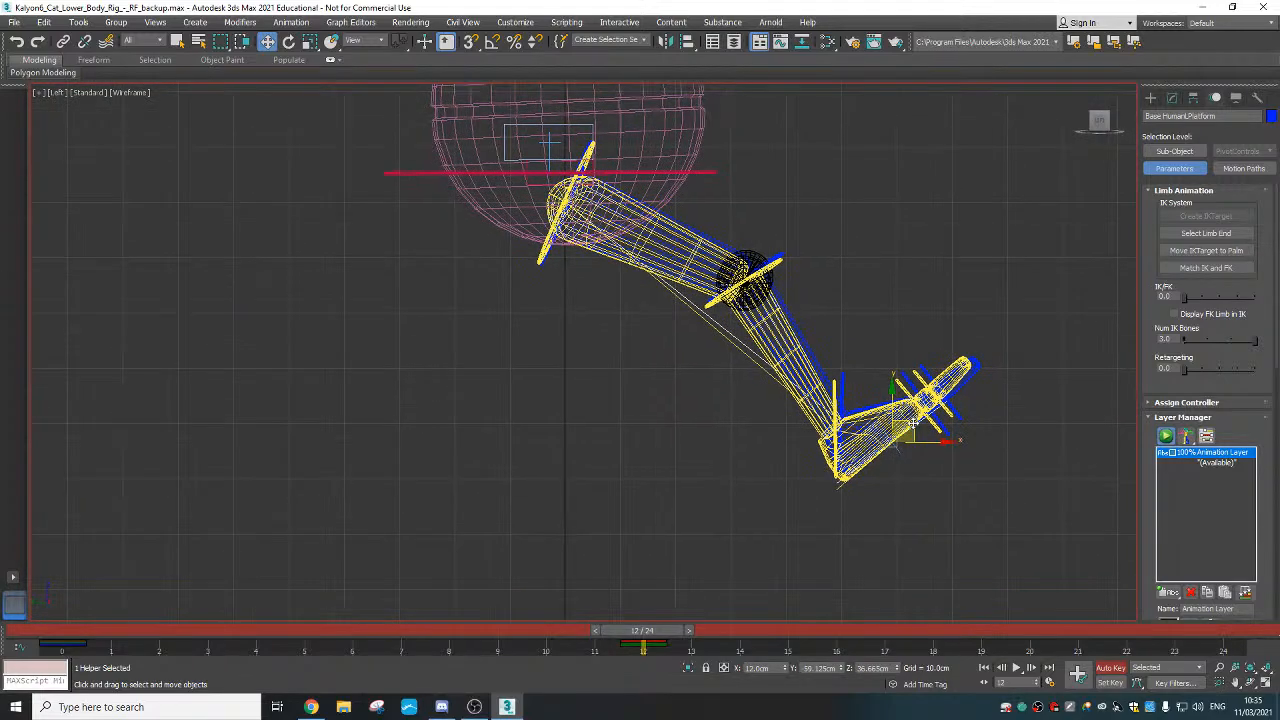
Tilt the left foot about 5 degrees in Left view
{"action": "right_click", "coordinate": [900, 425]}
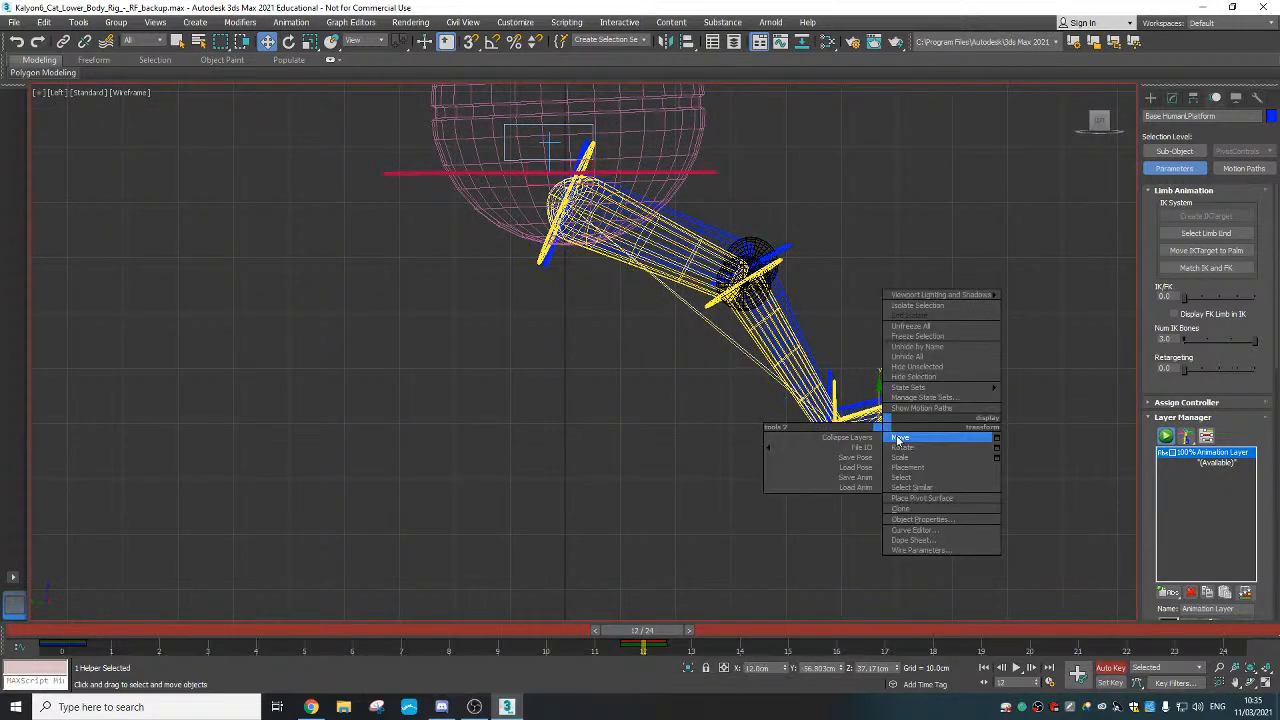
{"action": "left_click", "coordinate": [925, 445]}
{"action": "mouse_move", "coordinate": [915, 410]}
{"action": "left_mouse_down"}
{"action": "mouse_move", "coordinate": [892, 424]}
{"action": "mouse_move", "coordinate": [909, 427]}
{"action": "left_mouse_up"}
{"action": "right_click", "coordinate": [888, 425]}
{"action": "left_click", "coordinate": [905, 432]}
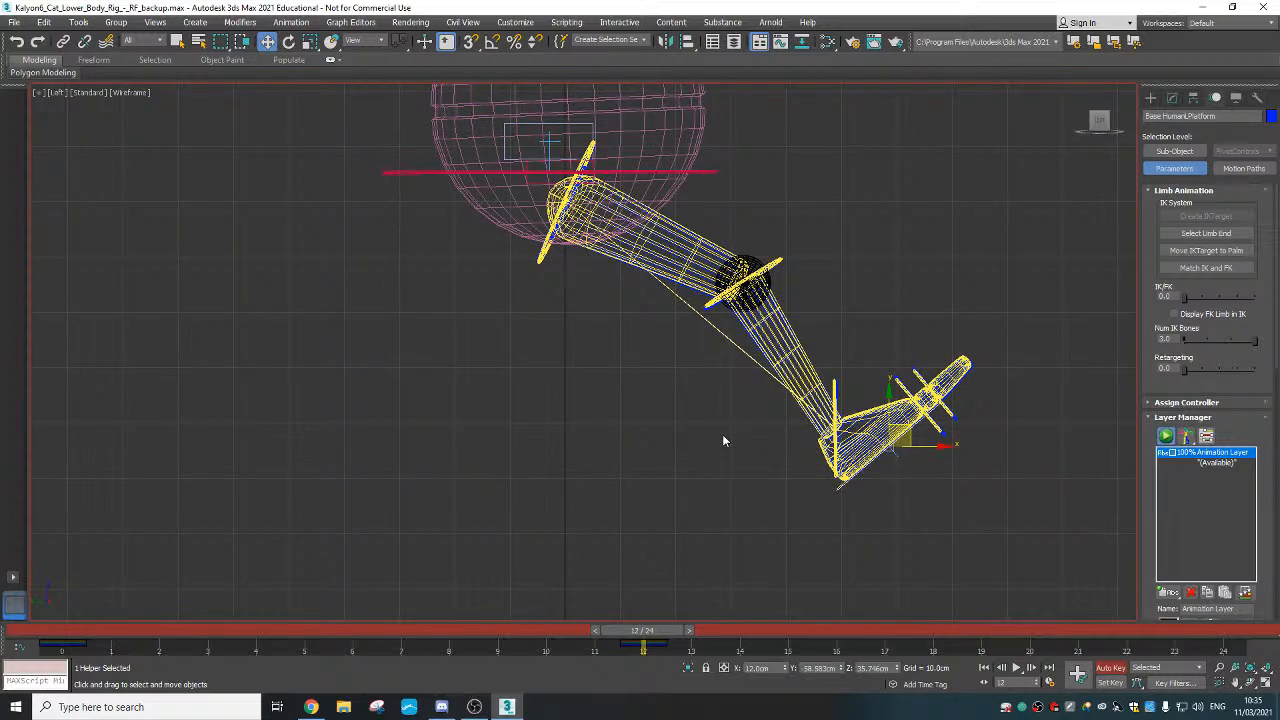
Back in Perspective, shift the right foot sideways to key the other leg at frame 12
{"action": "key", "text": "p"}
{"action": "middle_click_drag", "start_coordinate": [774, 464], "coordinate": [772, 500], "text": "alt"}
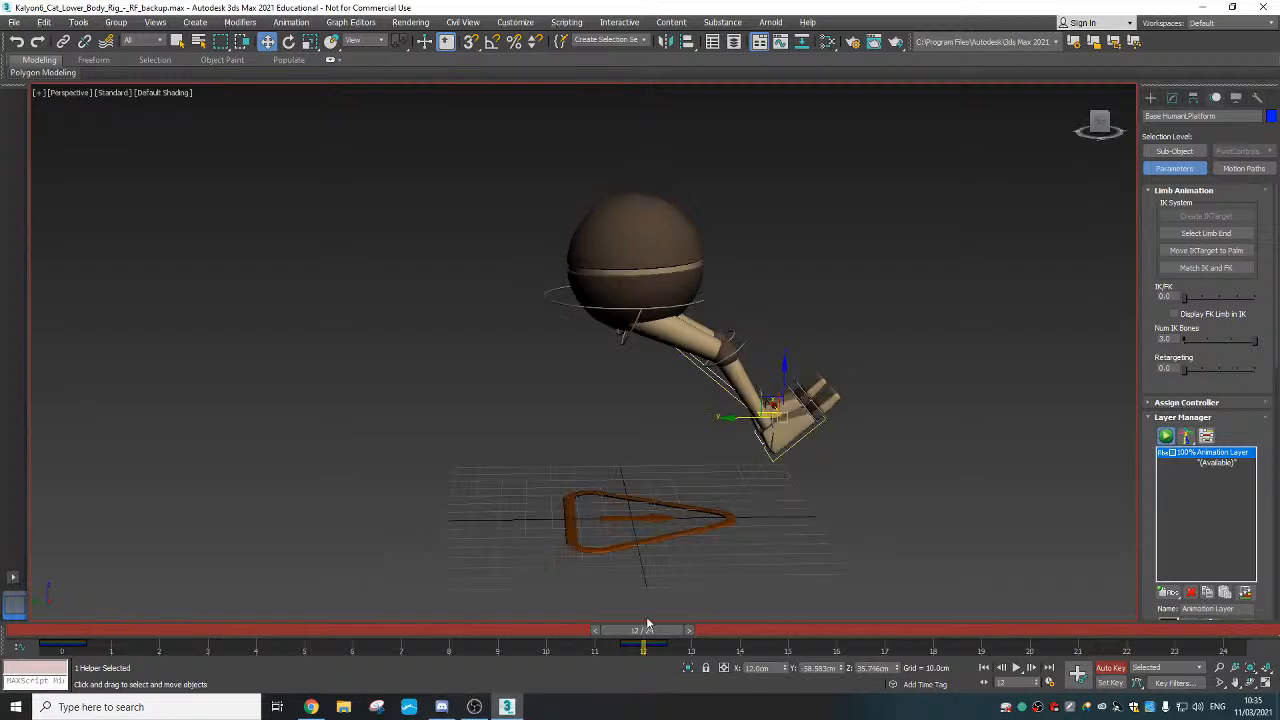
{"action": "mouse_move", "coordinate": [646, 622]}
{"action": "left_mouse_down"}
{"action": "mouse_move", "coordinate": [470, 650]}
{"action": "mouse_move", "coordinate": [87, 612]}
{"action": "mouse_move", "coordinate": [448, 620]}
{"action": "mouse_move", "coordinate": [50, 628]}
{"action": "mouse_move", "coordinate": [690, 628]}
{"action": "mouse_move", "coordinate": [95, 628]}
{"action": "mouse_move", "coordinate": [549, 609]}
{"action": "mouse_move", "coordinate": [90, 615]}
{"action": "mouse_move", "coordinate": [677, 605]}
{"action": "mouse_move", "coordinate": [520, 608]}
{"action": "mouse_move", "coordinate": [649, 605]}
{"action": "left_mouse_up"}
{"action": "key", "text": "w"}
{"action": "left_click", "coordinate": [782, 454]}
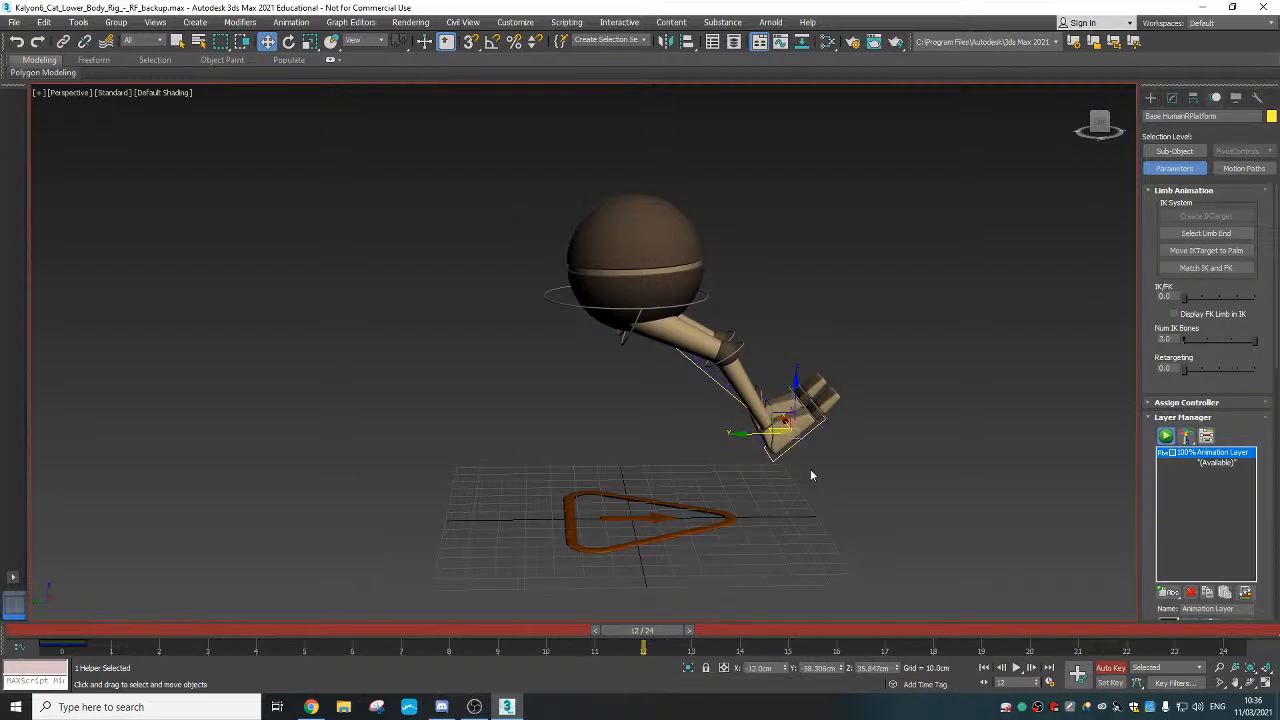
{"action": "middle_click_drag", "start_coordinate": [811, 475], "coordinate": [811, 440], "text": "alt"}
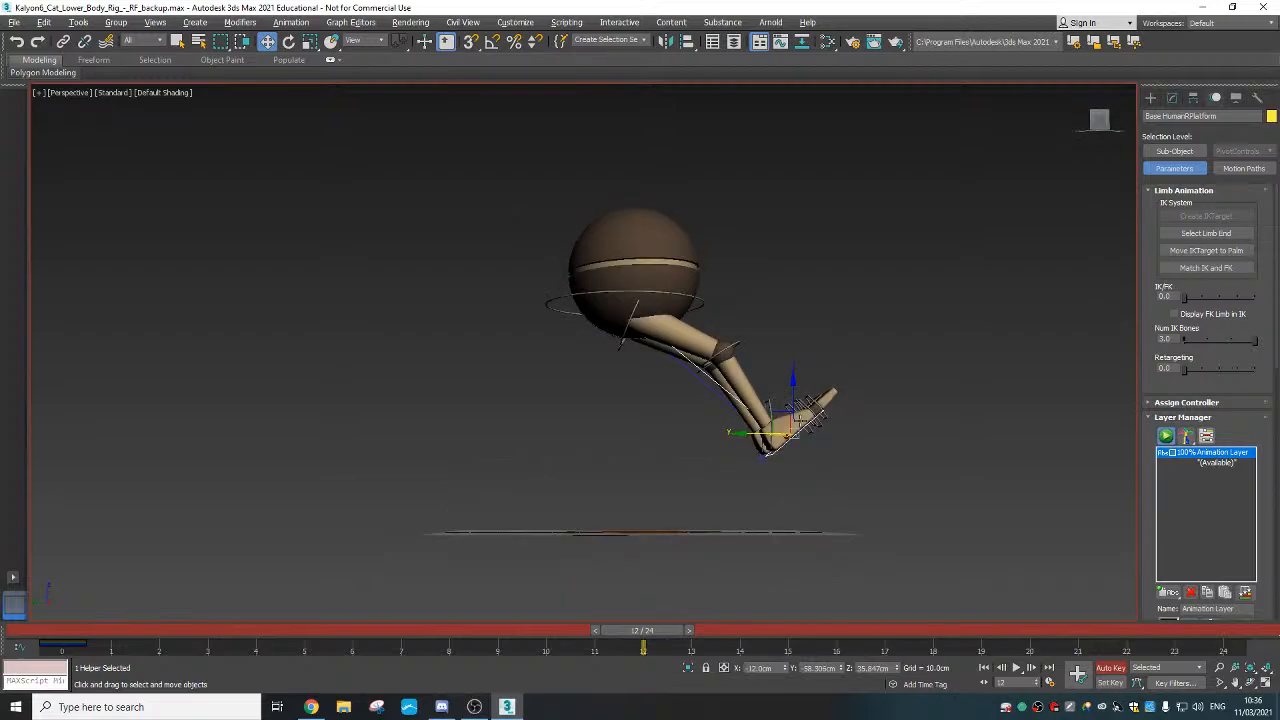
{"action": "left_click_drag", "start_coordinate": [805, 430], "coordinate": [584, 444]}
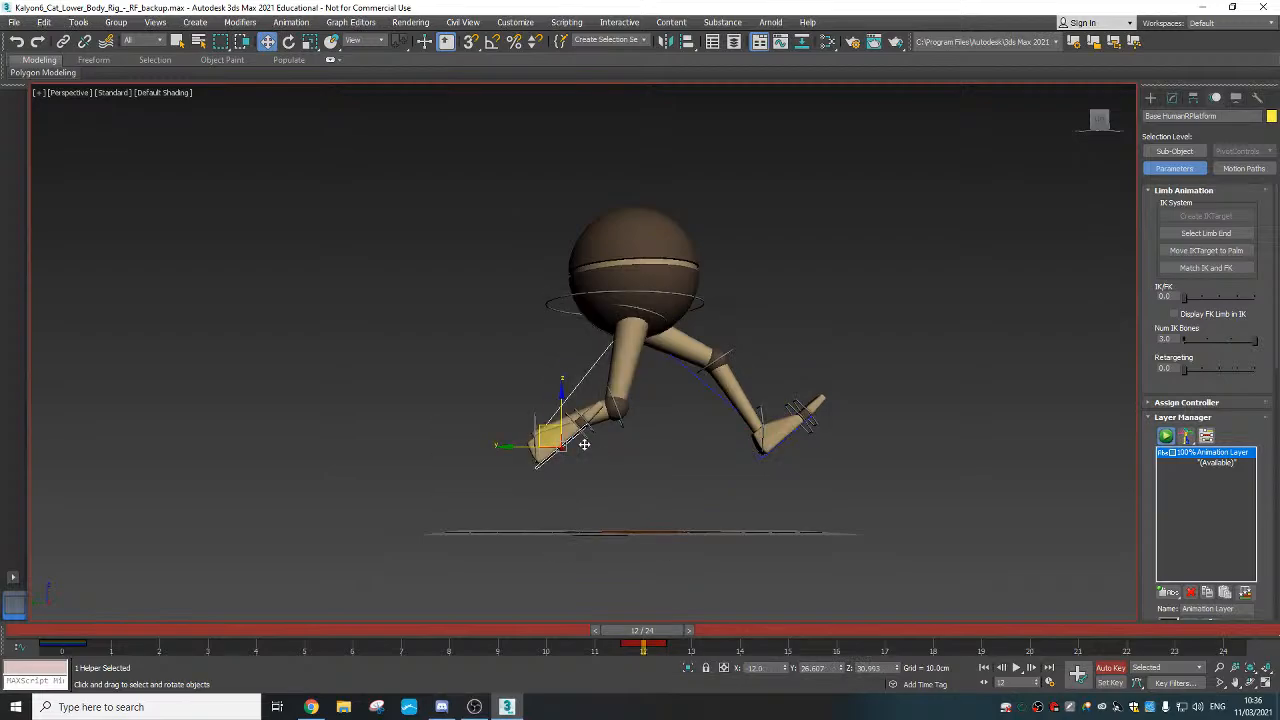
Pull the foot control up and back, then switch to the Left wireframe view
{"action": "key", "text": "e"}
{"action": "key", "text": "w"}
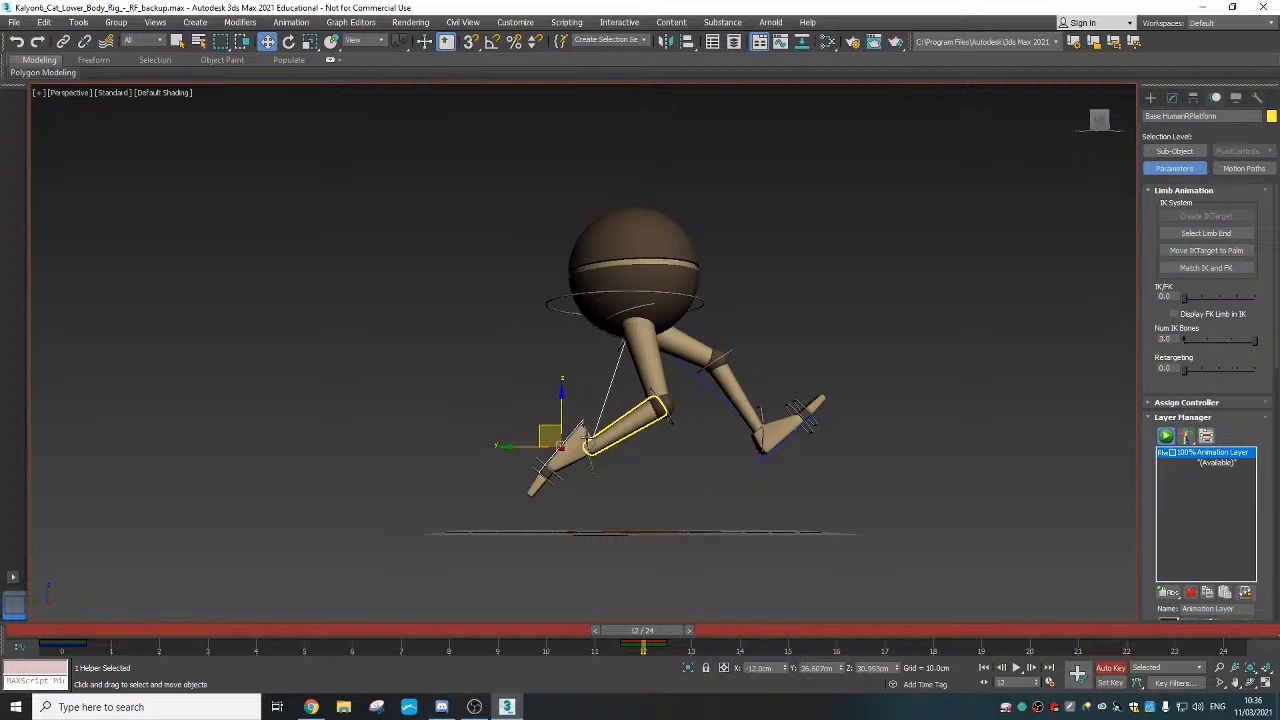
{"action": "left_click_drag", "start_coordinate": [543, 428], "coordinate": [463, 382]}
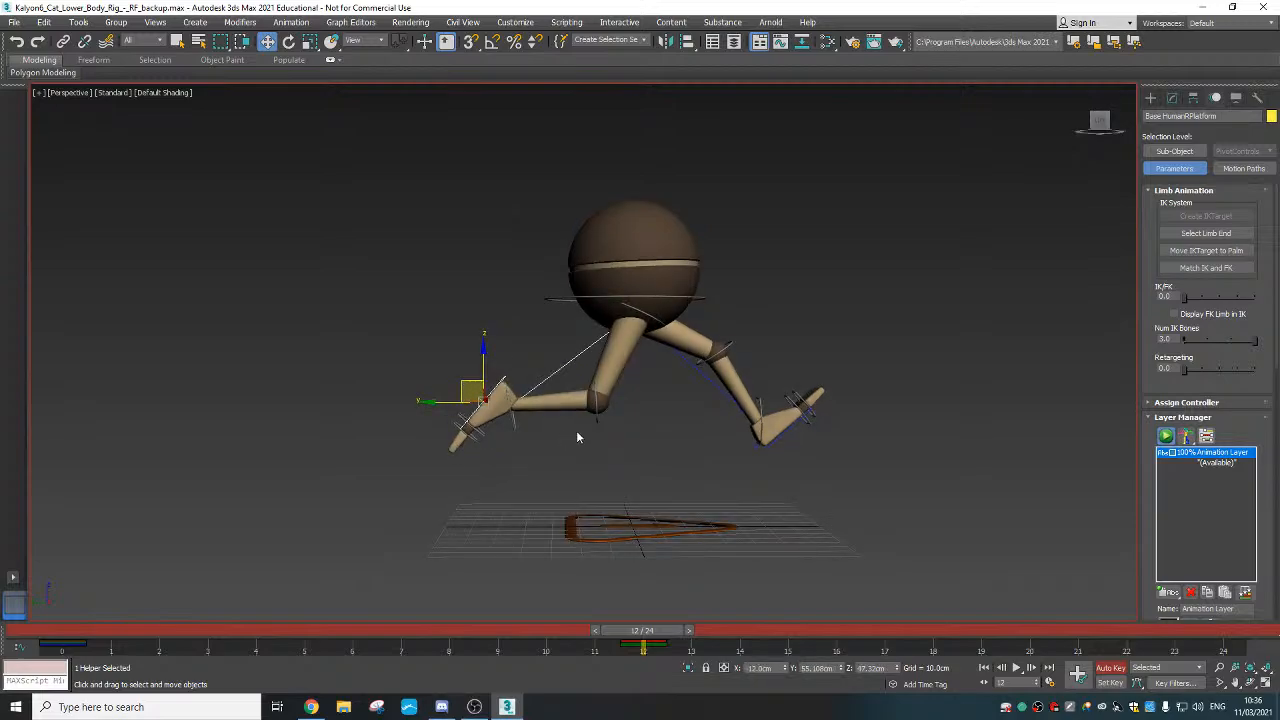
{"action": "key", "text": "l"}
{"action": "key", "text": "F3"}
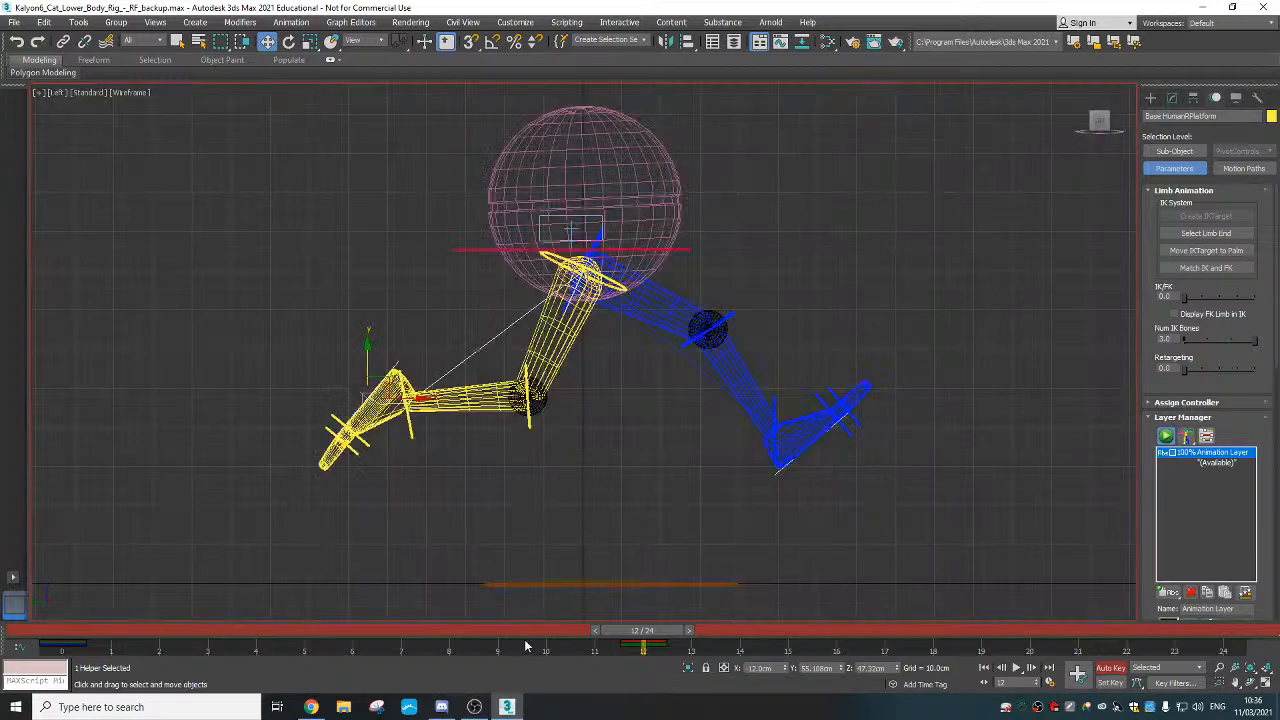
Return to frame 0 and select the blue leg's foot and shin bone
{"action": "left_click_drag", "start_coordinate": [643, 636], "coordinate": [228, 638]}
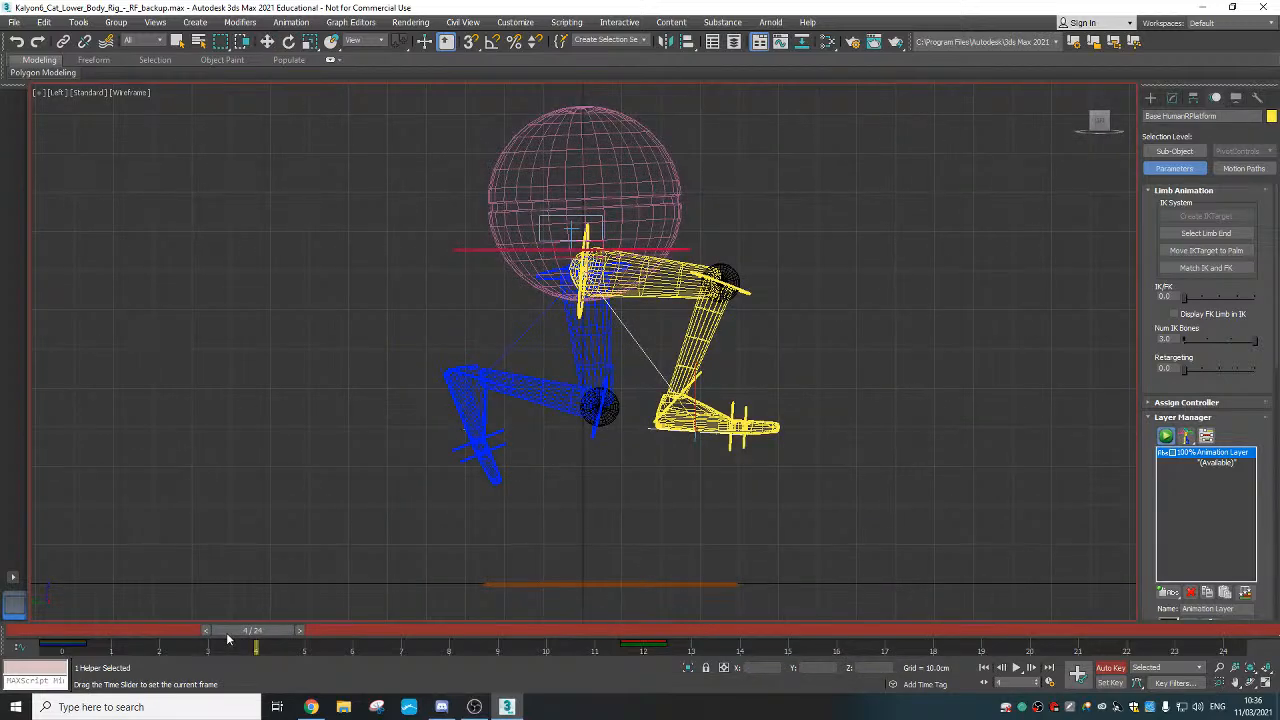
{"action": "key", "text": "Home"}
{"action": "key", "text": "w"}
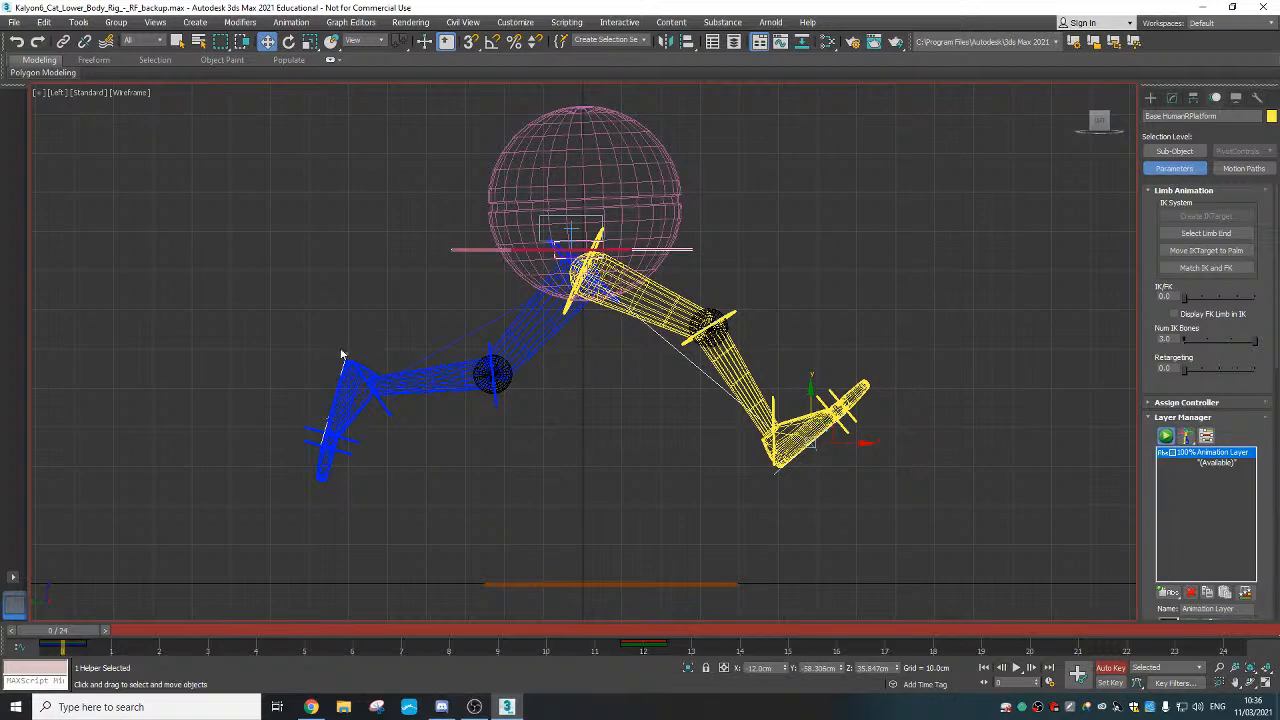
{"action": "left_click", "coordinate": [317, 476]}
{"action": "left_click", "coordinate": [335, 406]}
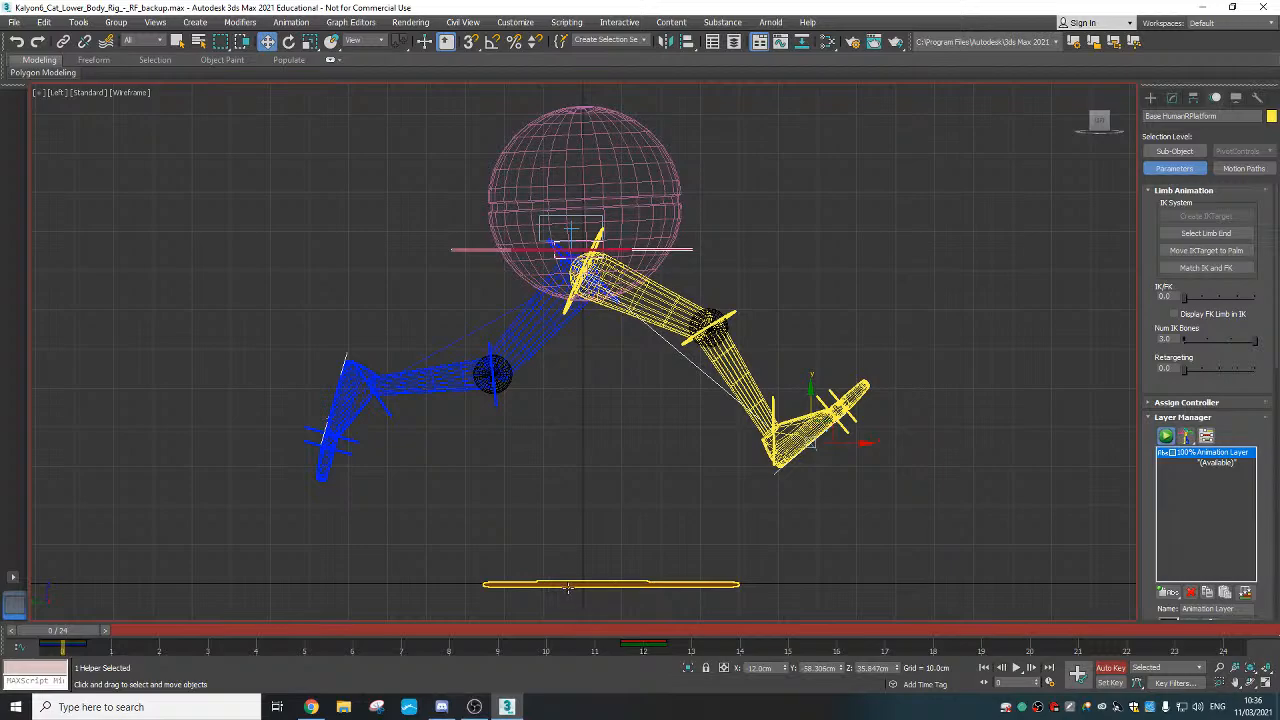
At frame 12, move the yellow foot back behind the body
{"action": "left_click", "coordinate": [651, 630]}
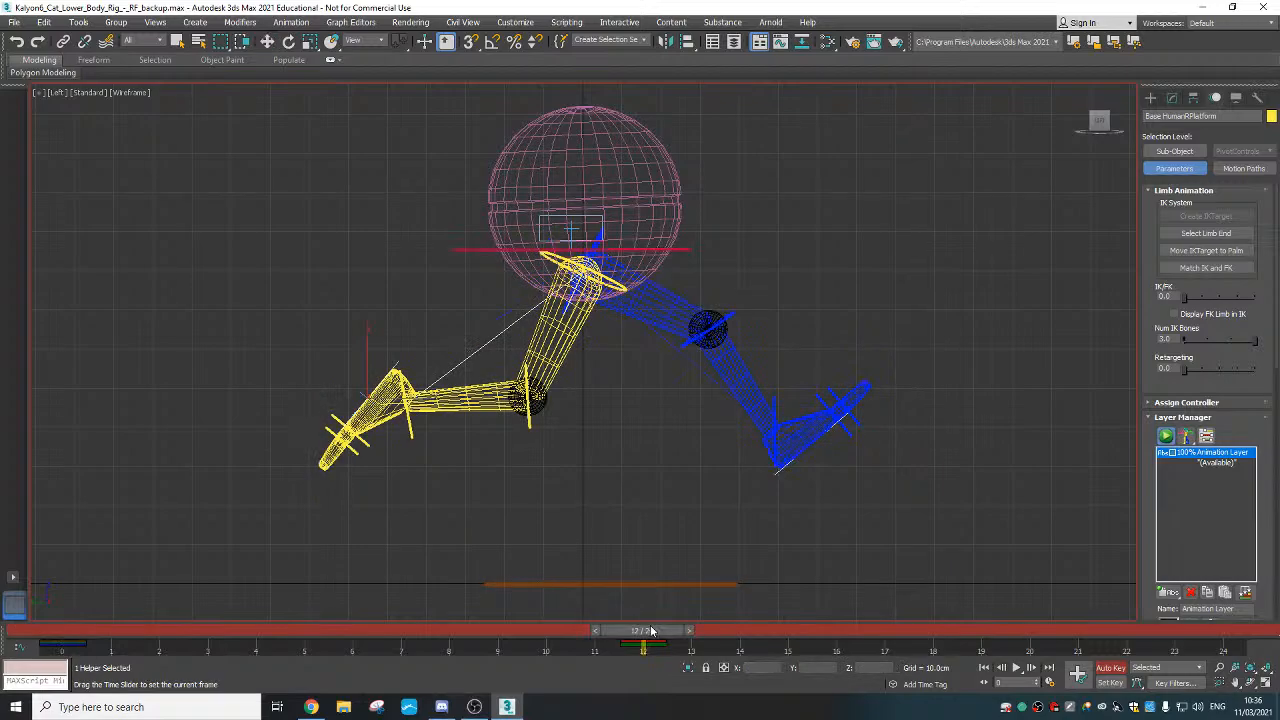
{"action": "key", "text": "w"}
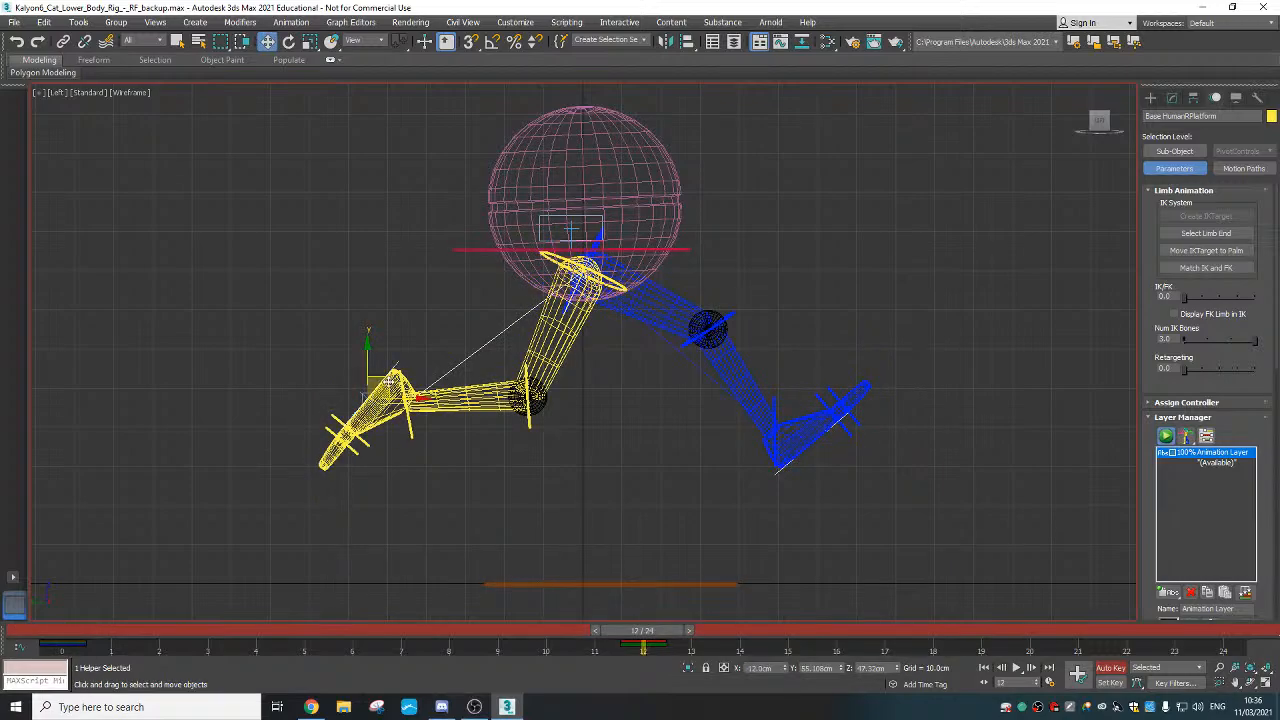
{"action": "left_click_drag", "start_coordinate": [389, 380], "coordinate": [354, 372]}
Tilt the yellow foot and nudge it into its final spot behind the body
{"action": "right_click", "coordinate": [354, 369]}
{"action": "left_click", "coordinate": [389, 400]}
{"action": "right_click", "coordinate": [362, 354]}
{"action": "left_click", "coordinate": [361, 350]}
{"action": "right_click", "coordinate": [349, 359]}
{"action": "left_click", "coordinate": [367, 375]}
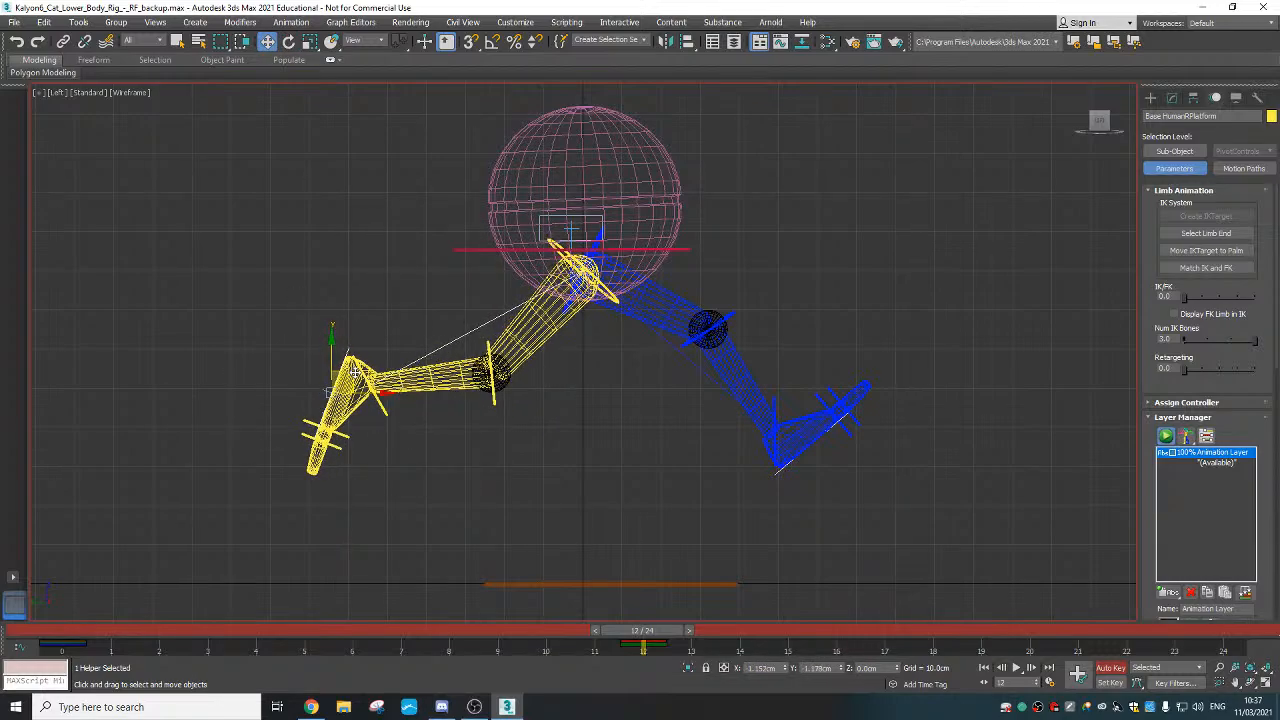
{"action": "mouse_move", "coordinate": [643, 630]}
{"action": "left_mouse_down"}
{"action": "mouse_move", "coordinate": [140, 645]}
{"action": "mouse_move", "coordinate": [523, 646]}
{"action": "mouse_move", "coordinate": [373, 630]}
{"action": "mouse_move", "coordinate": [112, 640]}
{"action": "mouse_move", "coordinate": [644, 630]}
{"action": "left_mouse_up"}
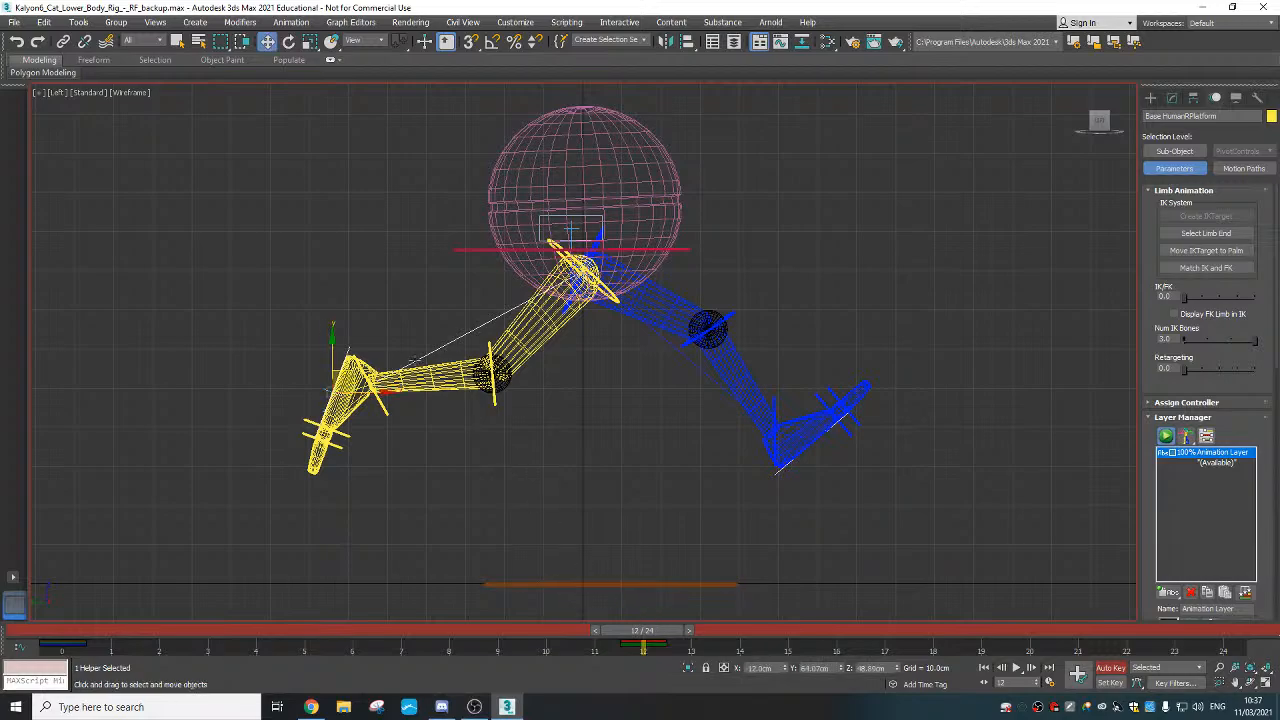
{"action": "left_click_drag", "start_coordinate": [333, 356], "coordinate": [333, 354]}
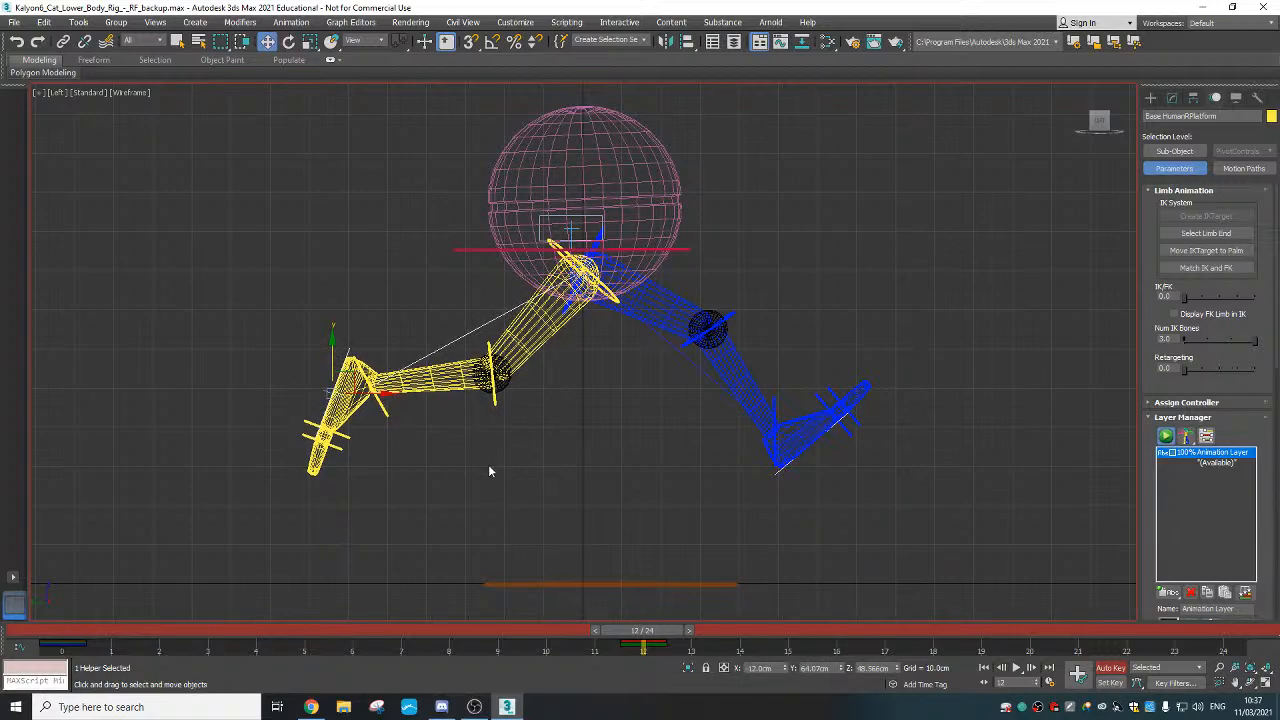
Switch to the shaded Perspective view and scrub through the cycle to preview motion
{"action": "key", "text": "p"}
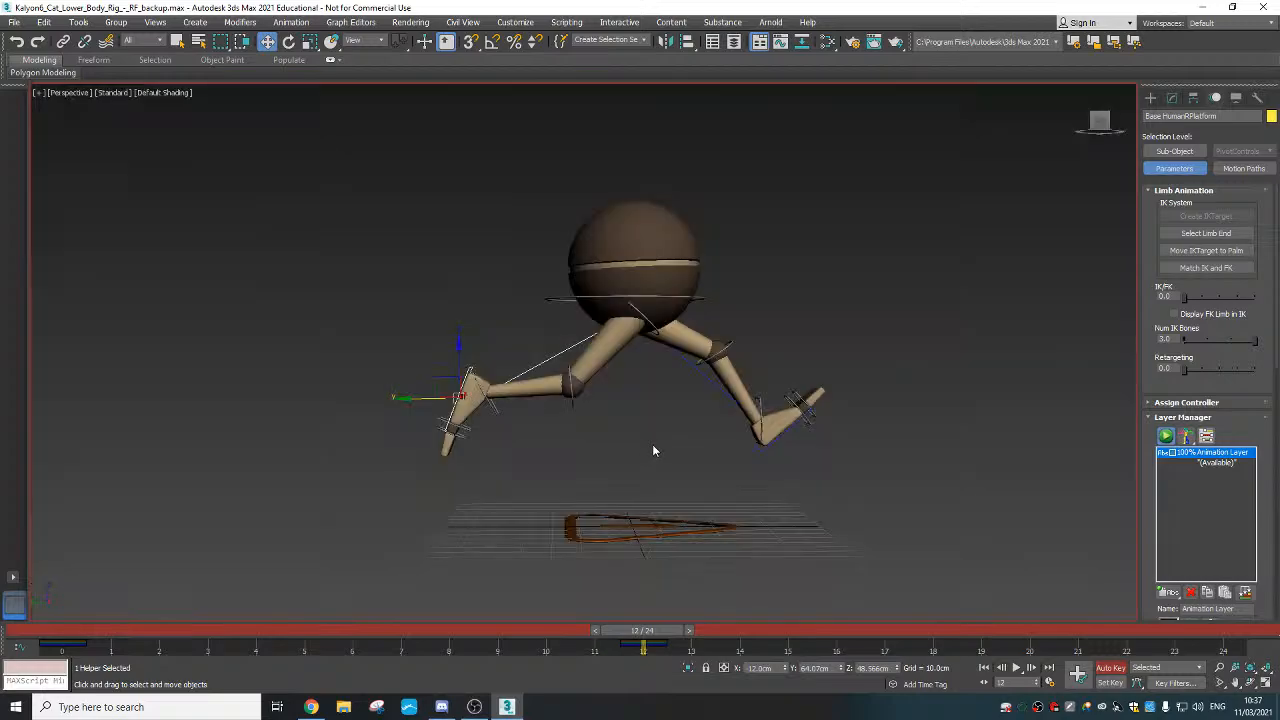
{"action": "left_click_drag", "start_coordinate": [663, 643], "coordinate": [64, 628]}
{"action": "key", "text": "w"}
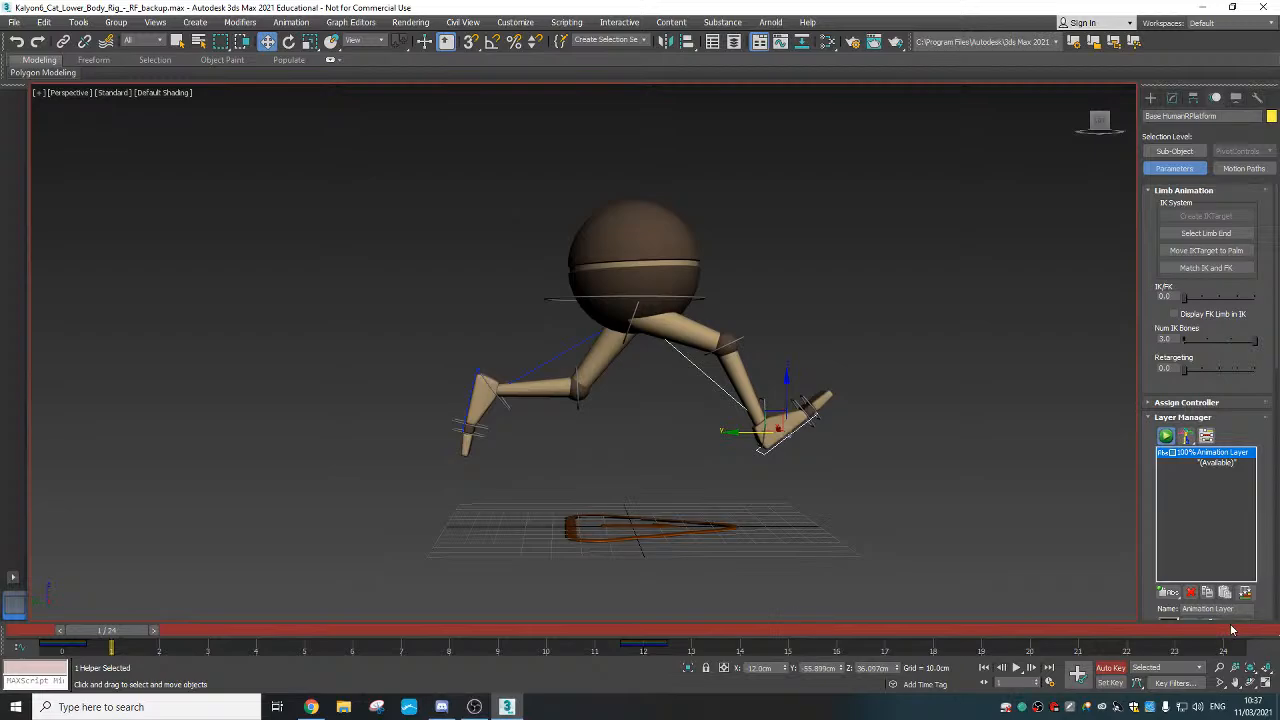
At frame 6, set the foot platform's Z to 0 to plant it on the ground
{"action": "left_click_drag", "start_coordinate": [106, 630], "coordinate": [352, 647]}
{"action": "key", "text": "w"}
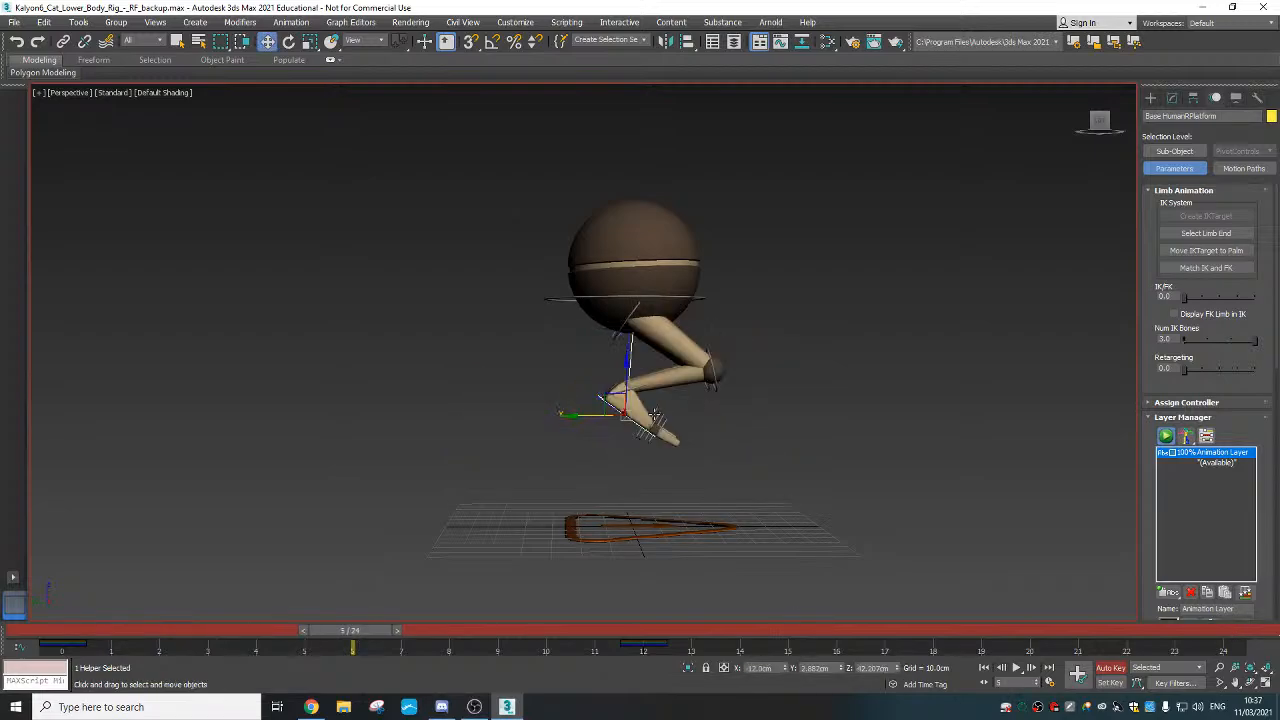
{"action": "middle_click_drag", "start_coordinate": [653, 414], "coordinate": [615, 408], "text": "alt"}
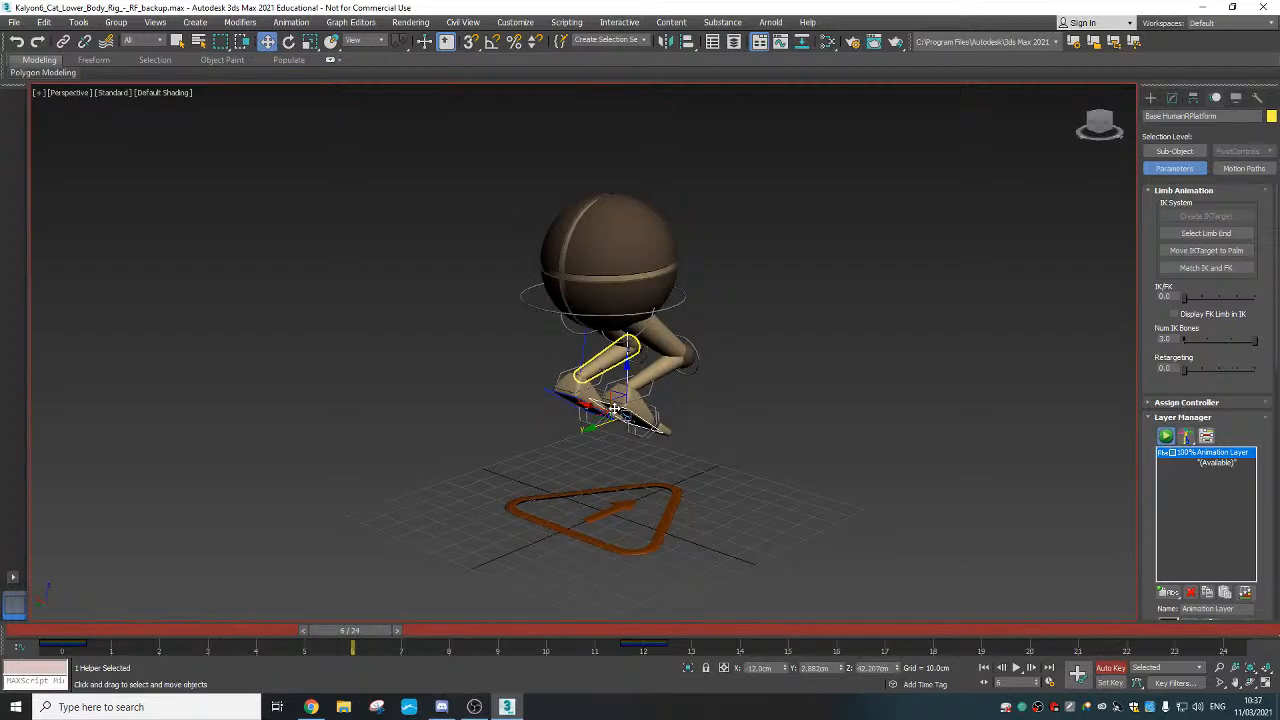
{"action": "middle_click_drag", "start_coordinate": [615, 408], "coordinate": [853, 672], "text": "alt"}
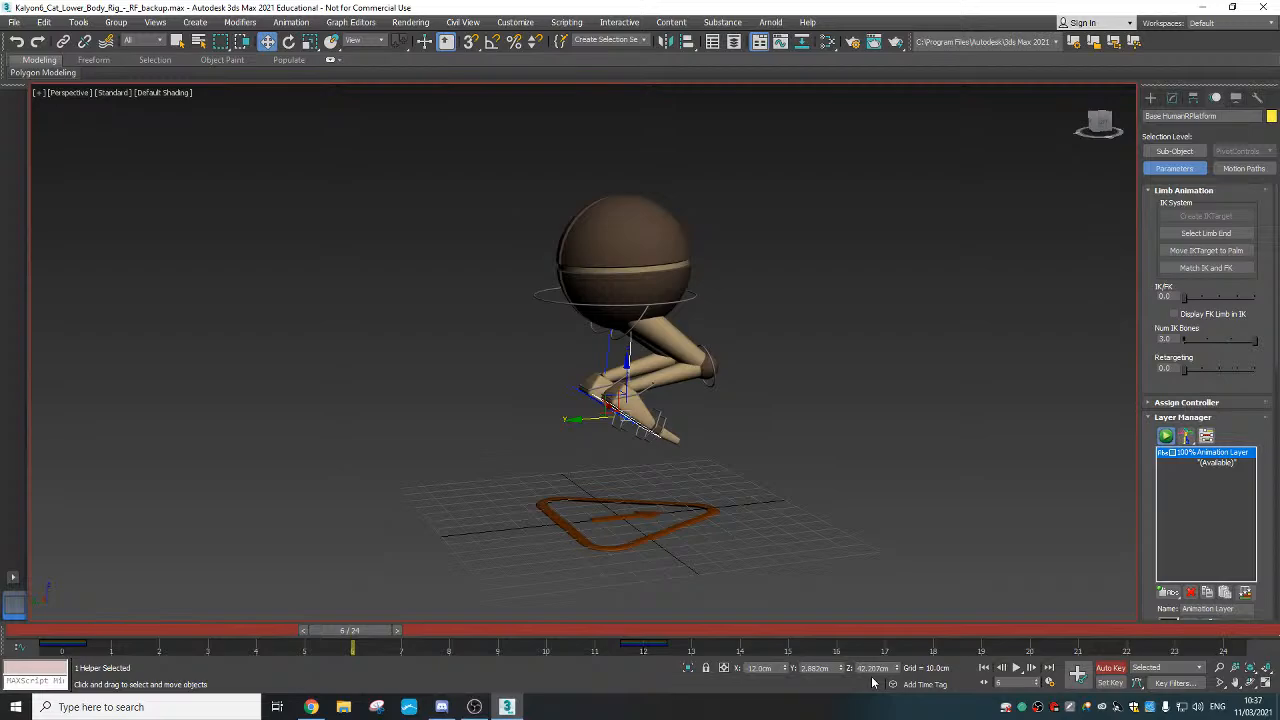
{"action": "right_click", "coordinate": [901, 668]}
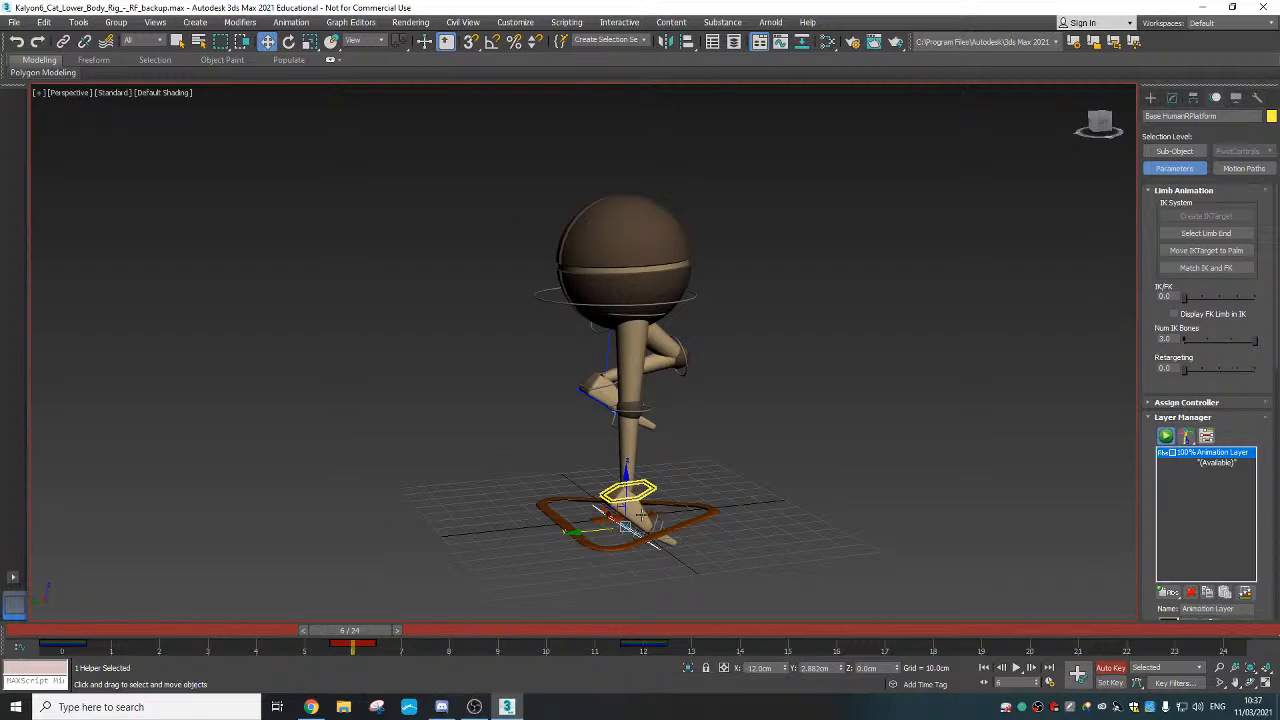
{"action": "right_click", "coordinate": [625, 527]}
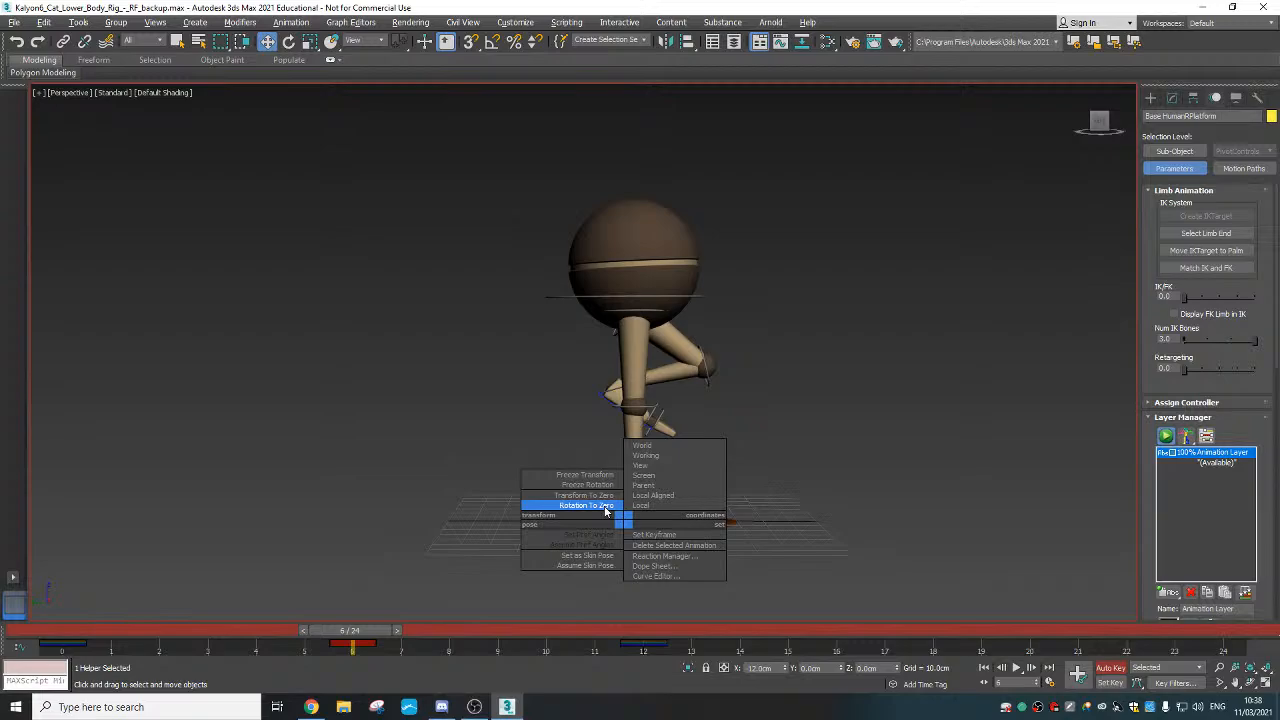
Apply Rotation To Zero to the planted foot and orbit lower to confirm it lies flat
{"action": "left_click", "coordinate": [605, 509]}
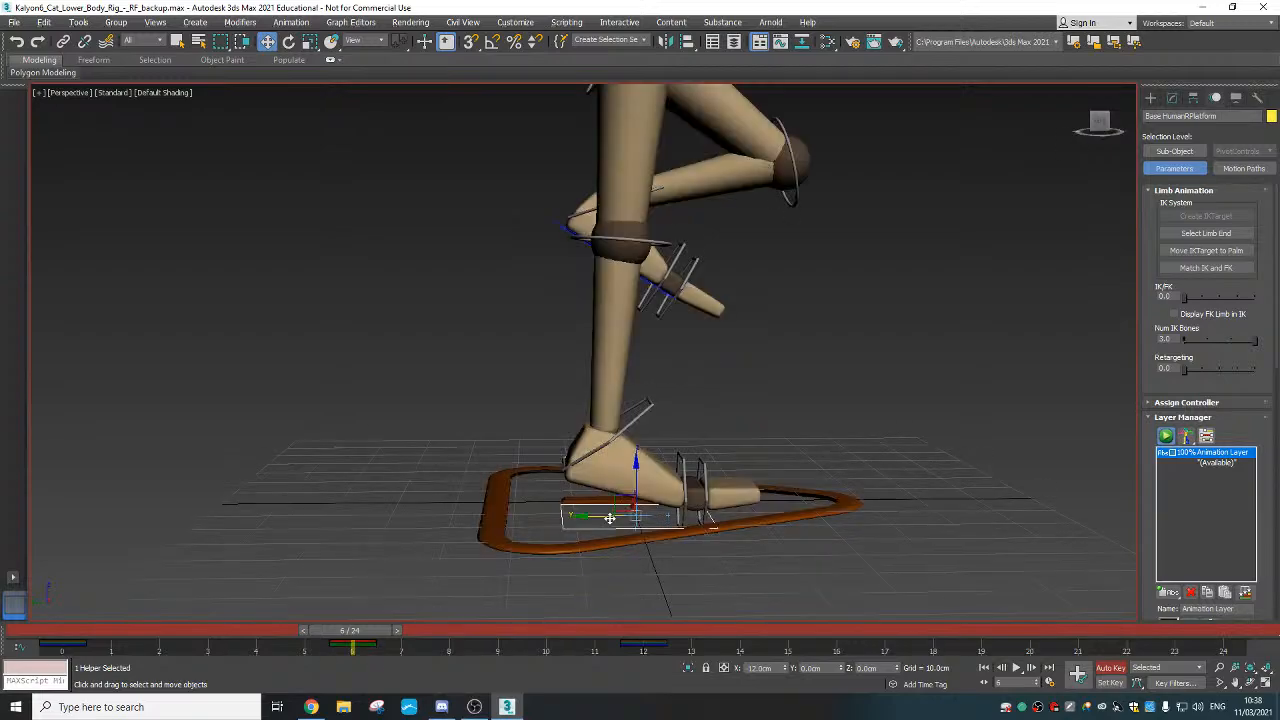
{"action": "middle_click_drag", "start_coordinate": [608, 525], "coordinate": [625, 470], "text": "alt"}
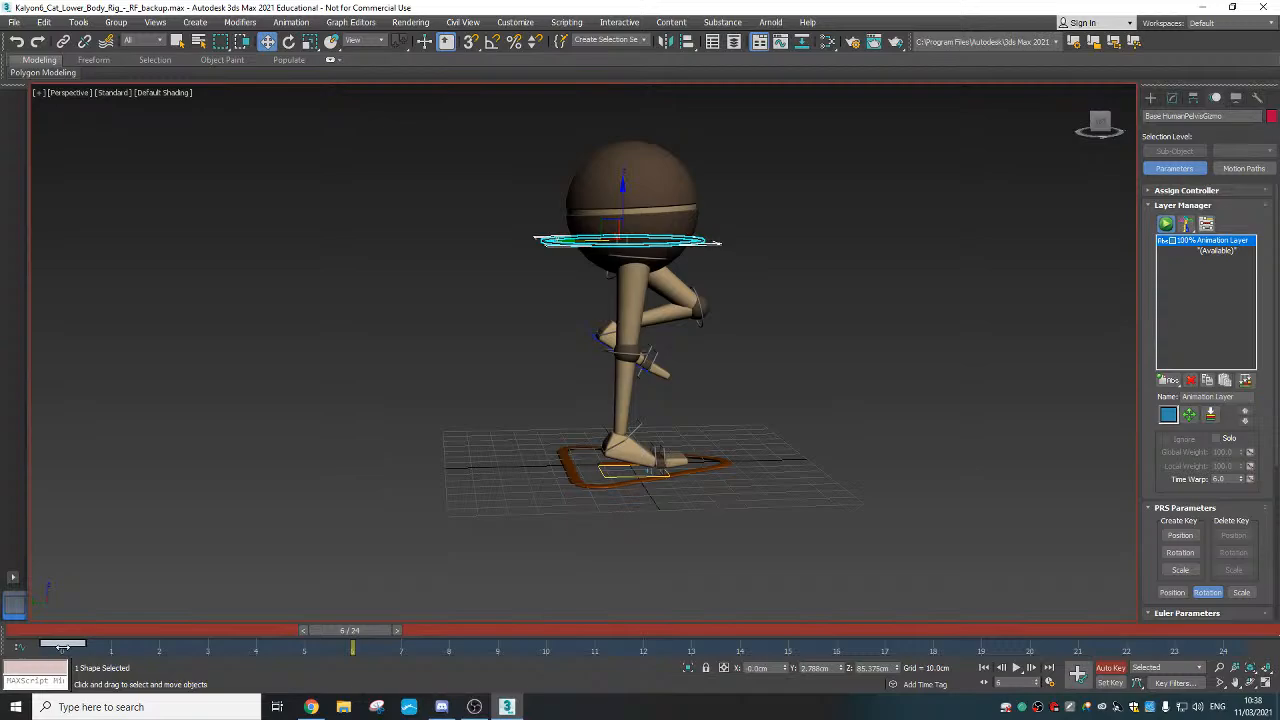
Shift-drag the pelvis's frame-0 key onto frame 6 on the track bar
{"action": "left_click_drag", "start_coordinate": [62, 647], "coordinate": [344, 648], "text": "shift"}
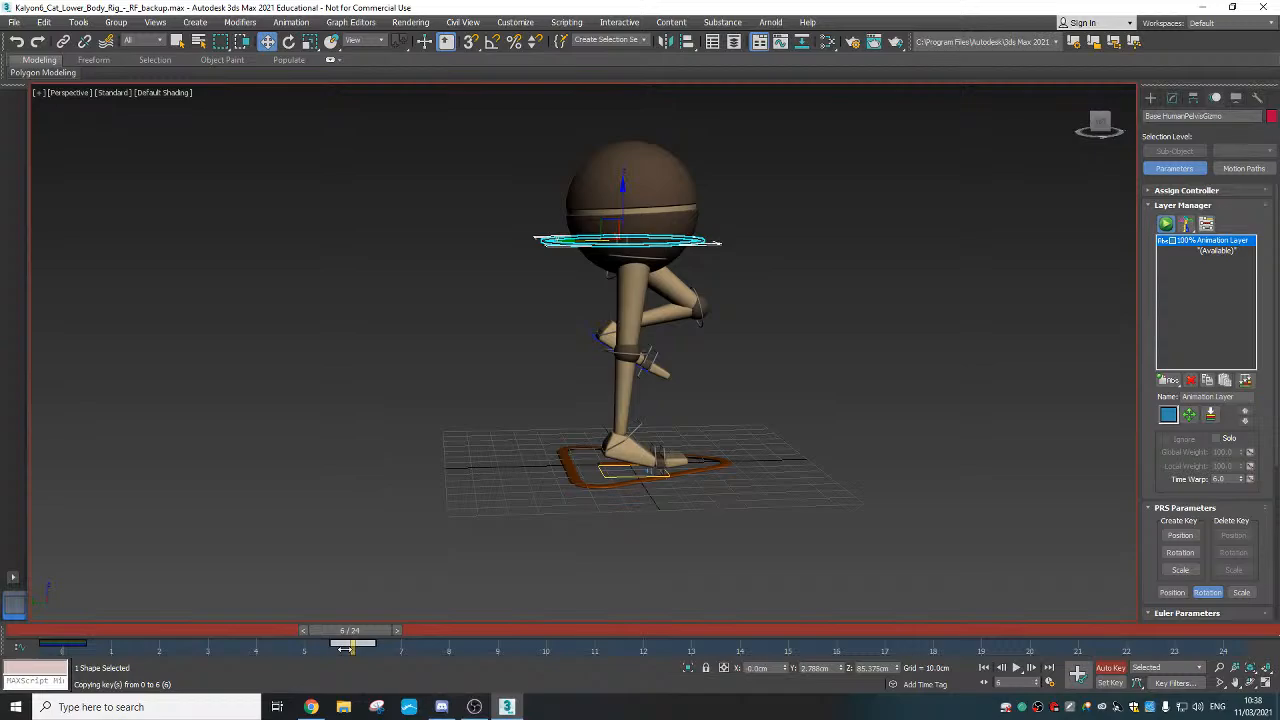
{"action": "left_click_drag", "start_coordinate": [345, 647], "coordinate": [350, 645], "text": "shift"}
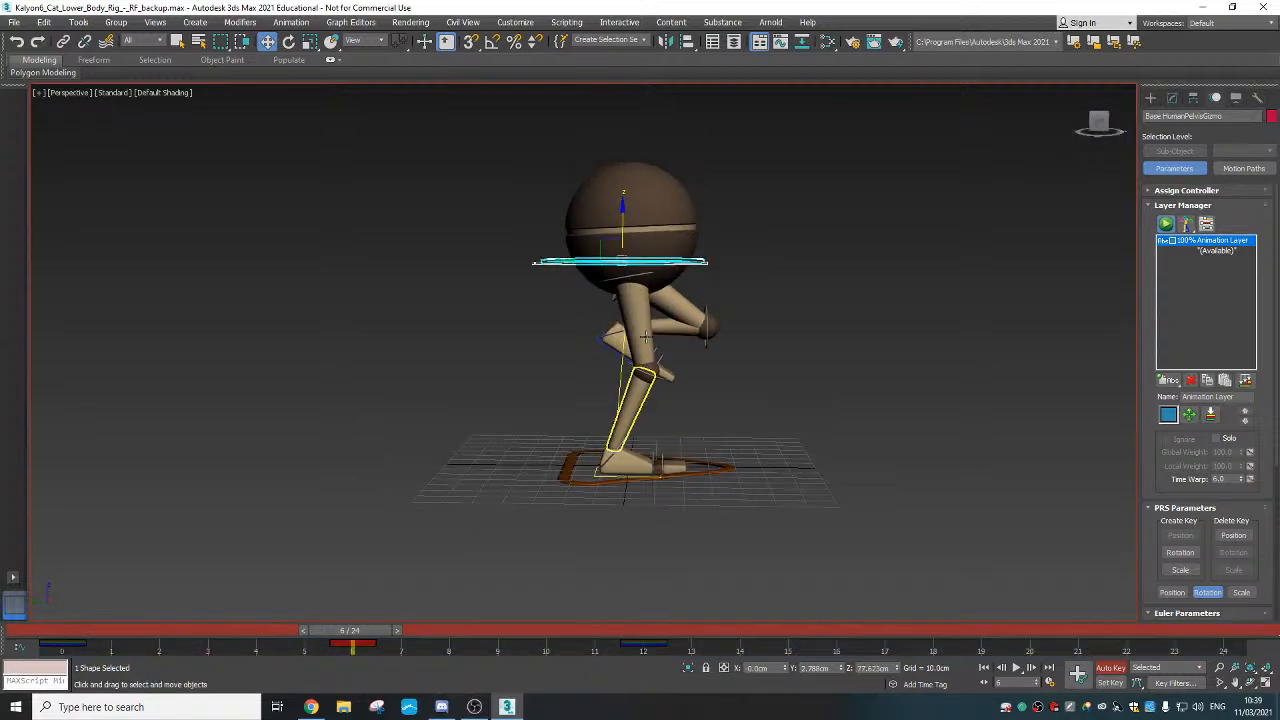
{"action": "key", "text": "l"}
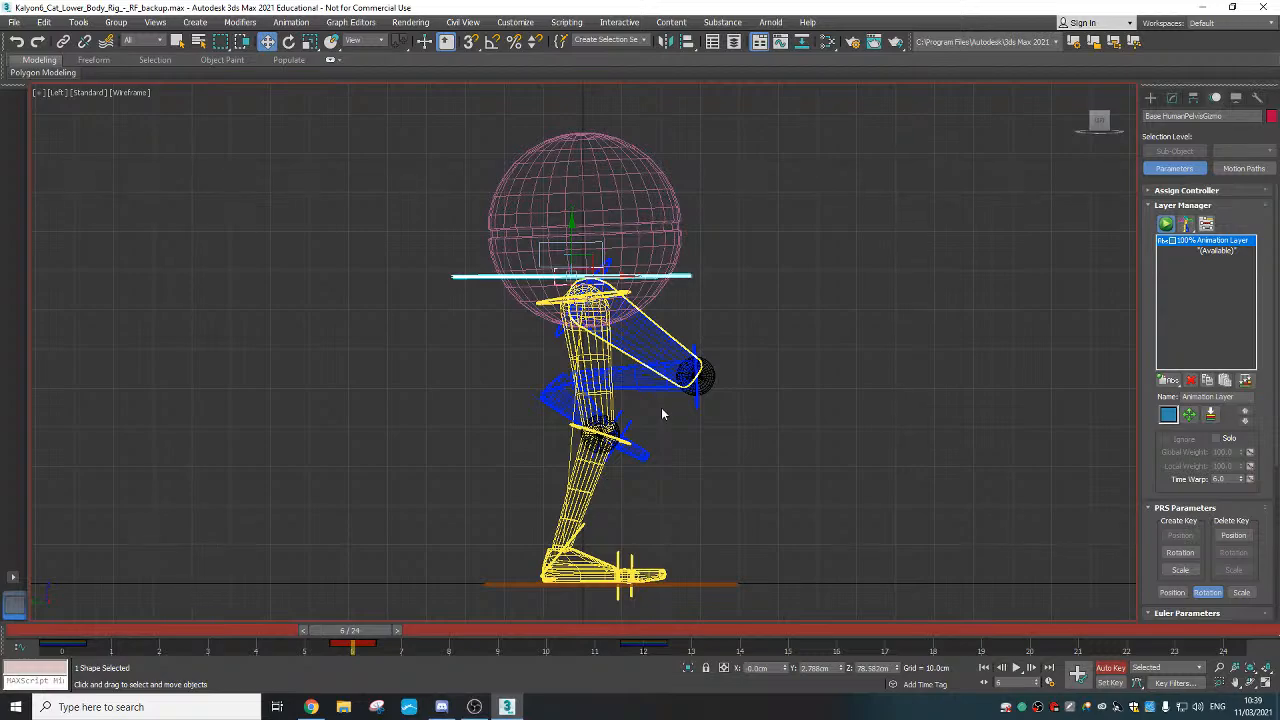
{"action": "left_click_drag", "start_coordinate": [350, 630], "coordinate": [42, 629]}
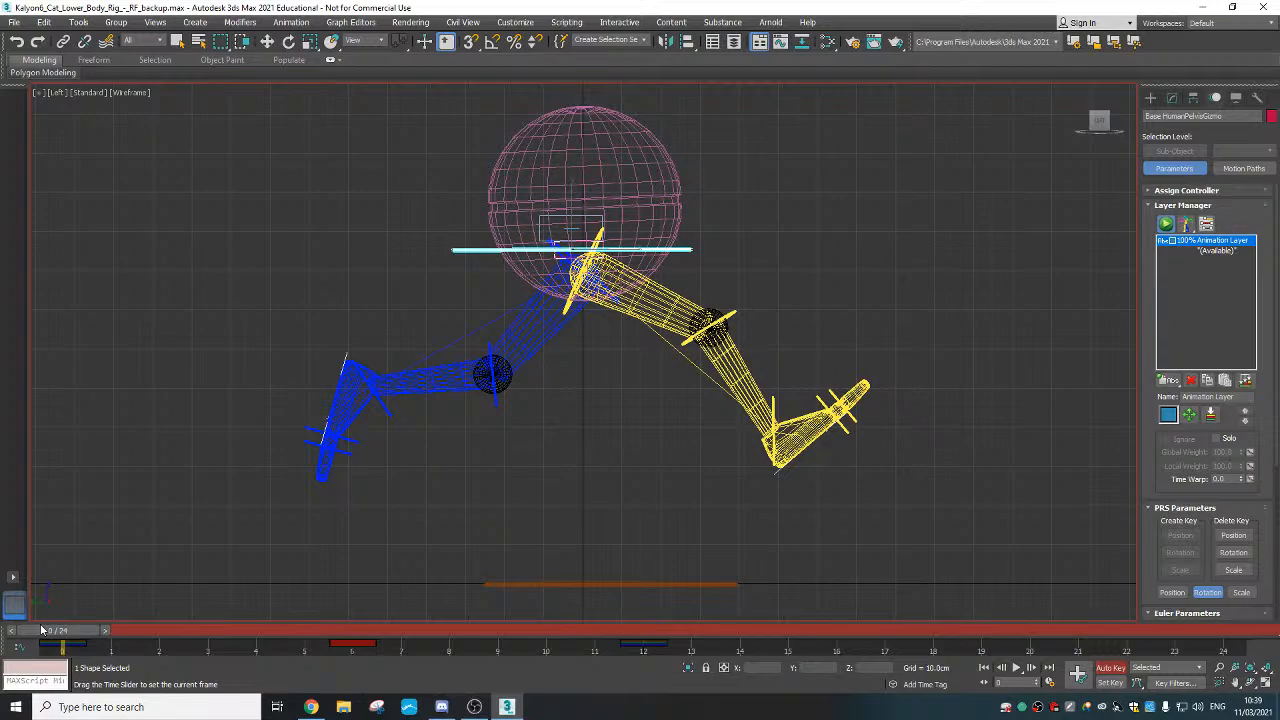
{"action": "left_click_drag", "start_coordinate": [41, 630], "coordinate": [316, 605]}
{"action": "key", "text": "w"}
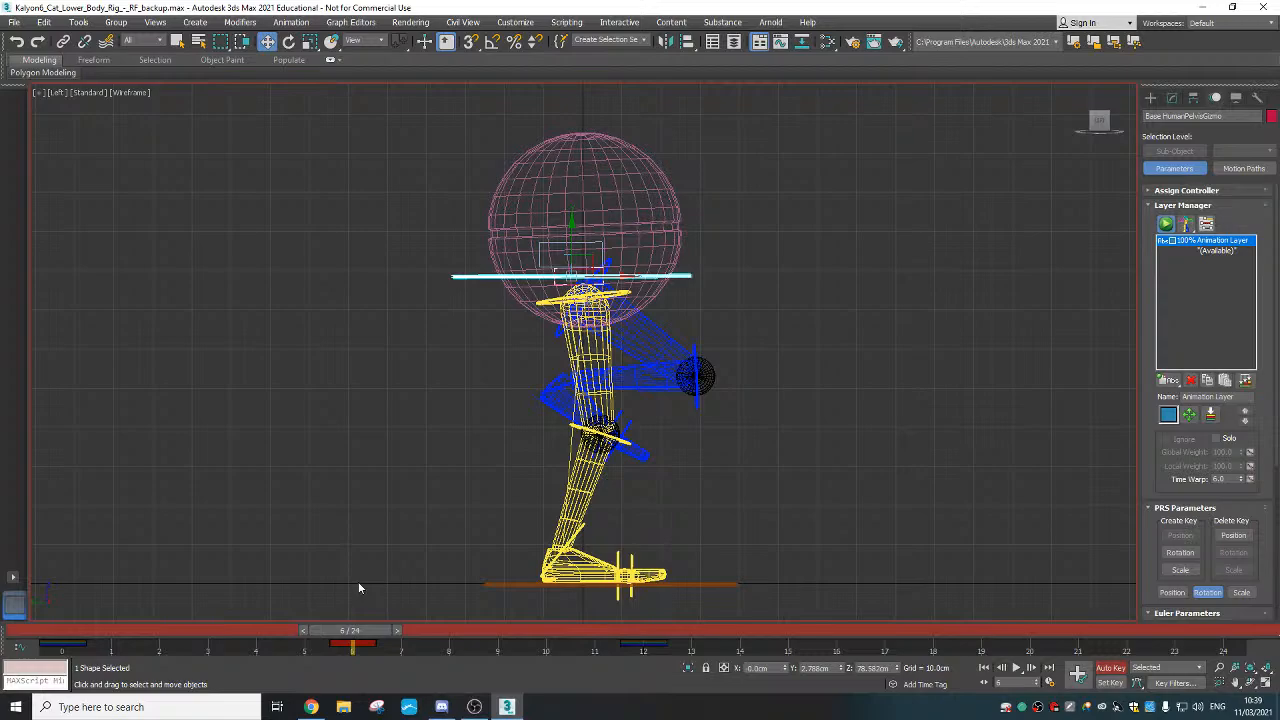
{"action": "key", "text": "p"}
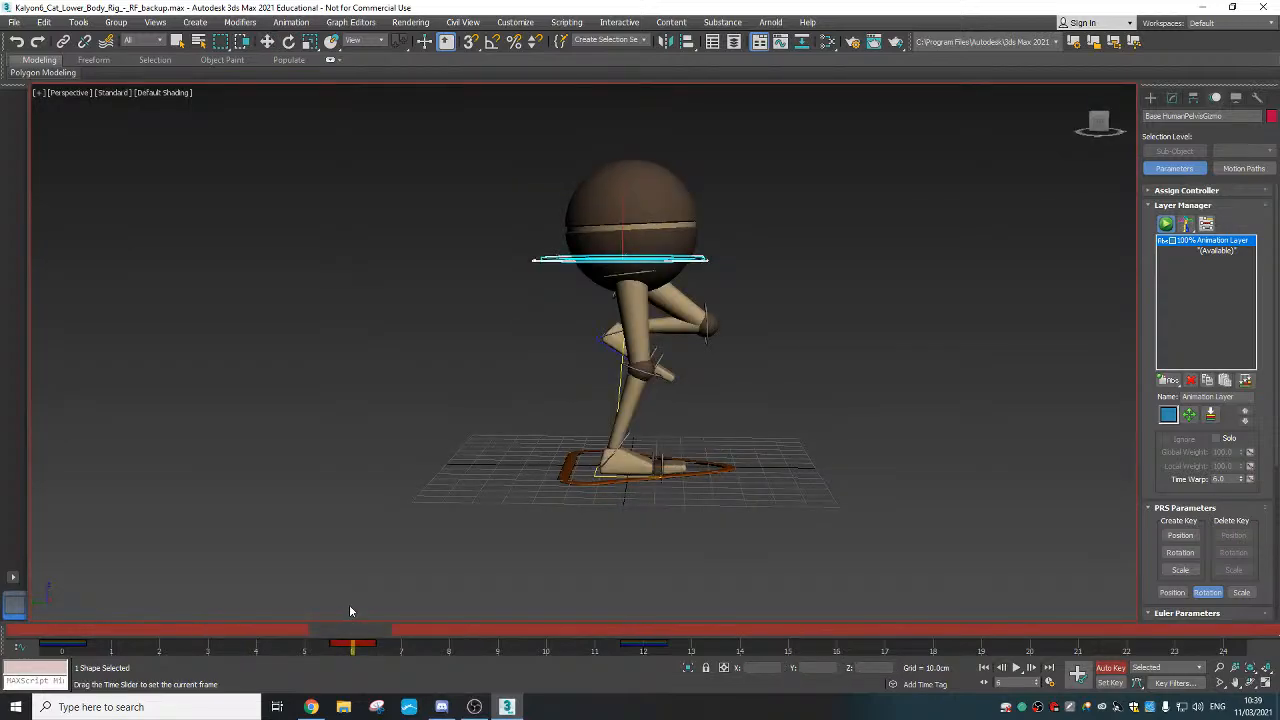
{"action": "key", "text": "w"}
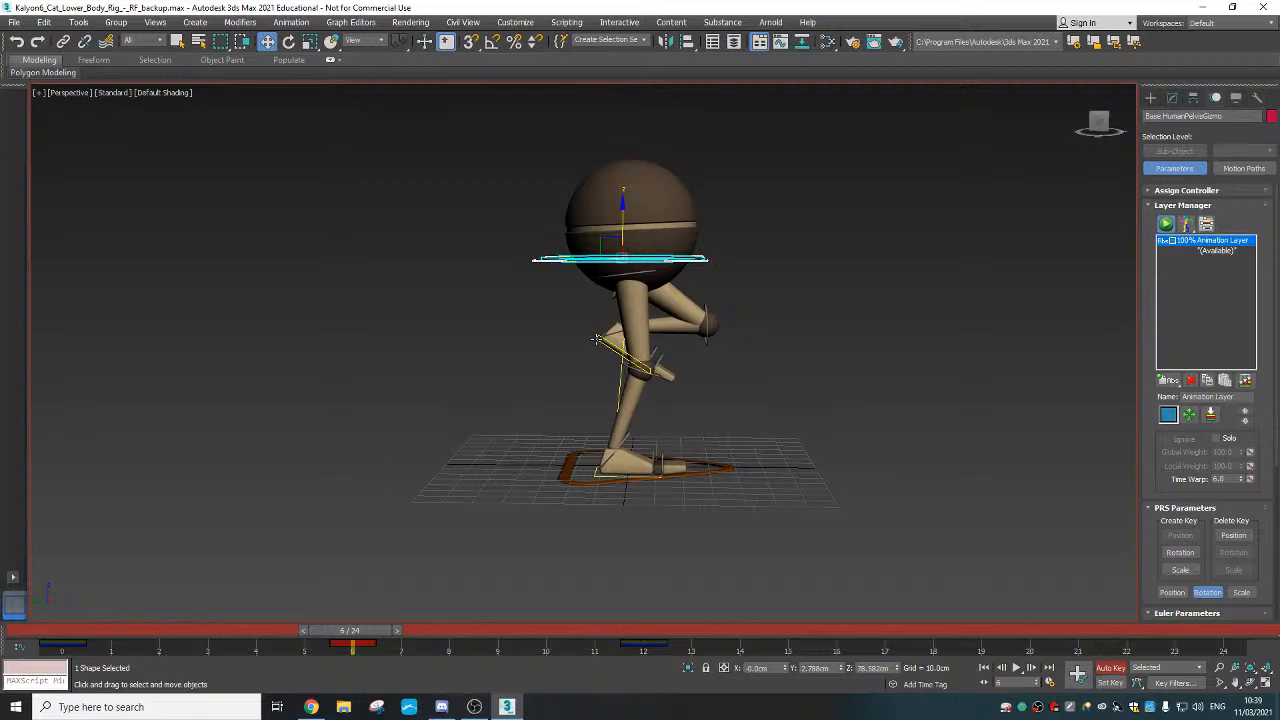
At frame 6, rotate the knee helper nearly straight and shift the raised foot slightly left
{"action": "left_click", "coordinate": [600, 339]}
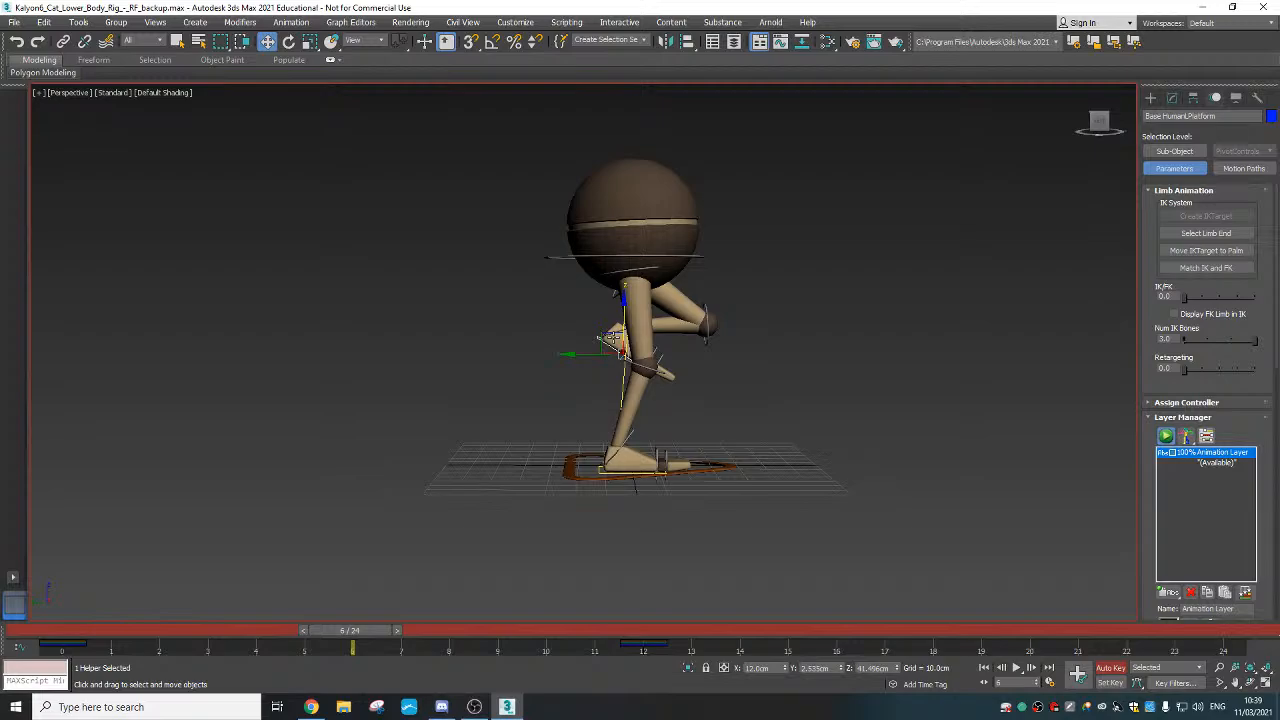
{"action": "key", "text": "e"}
{"action": "left_click_drag", "start_coordinate": [610, 337], "coordinate": [665, 412]}
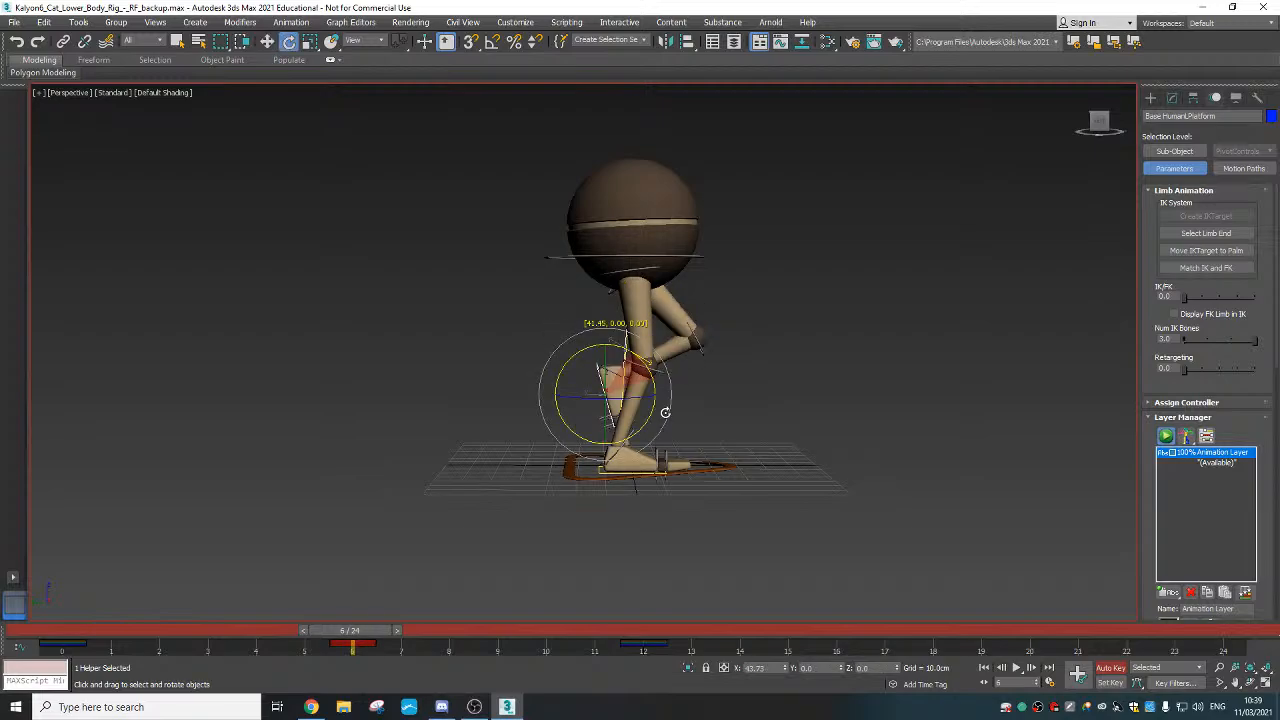
{"action": "left_click_drag", "start_coordinate": [665, 412], "coordinate": [643, 372]}
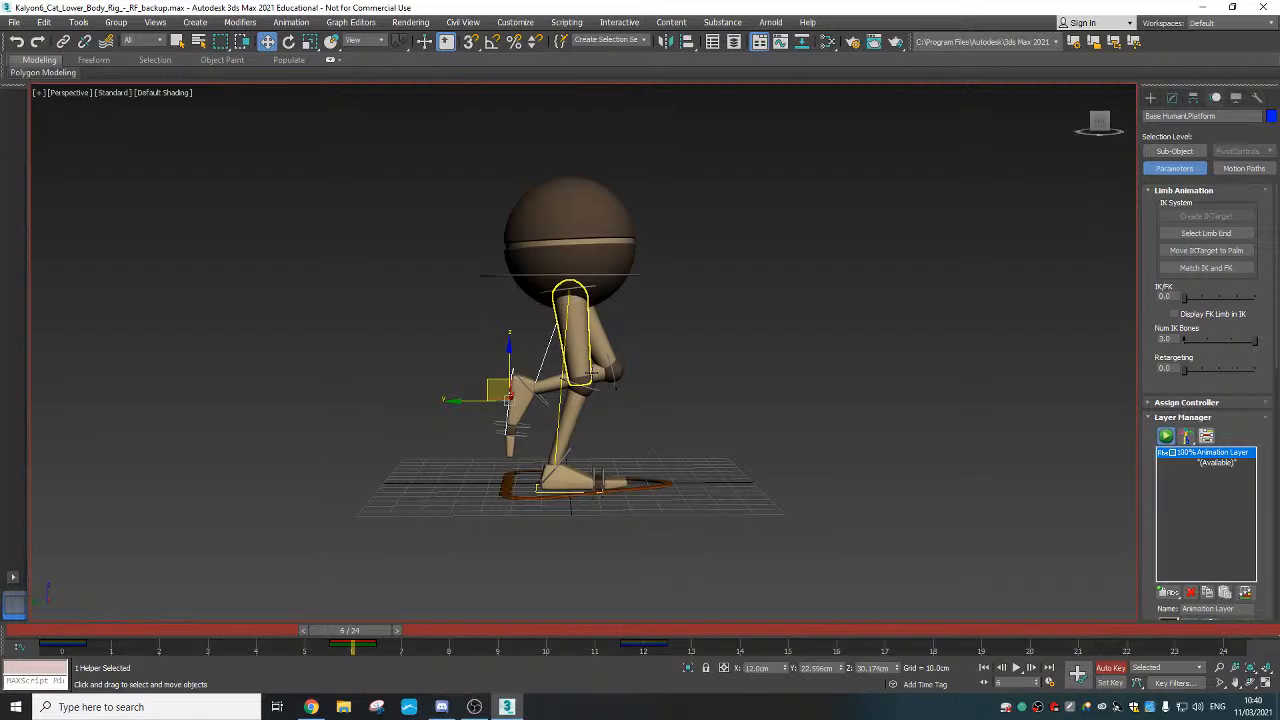
{"action": "scroll", "coordinate": [589, 353], "scroll_direction": "up", "scroll_amount": 5}
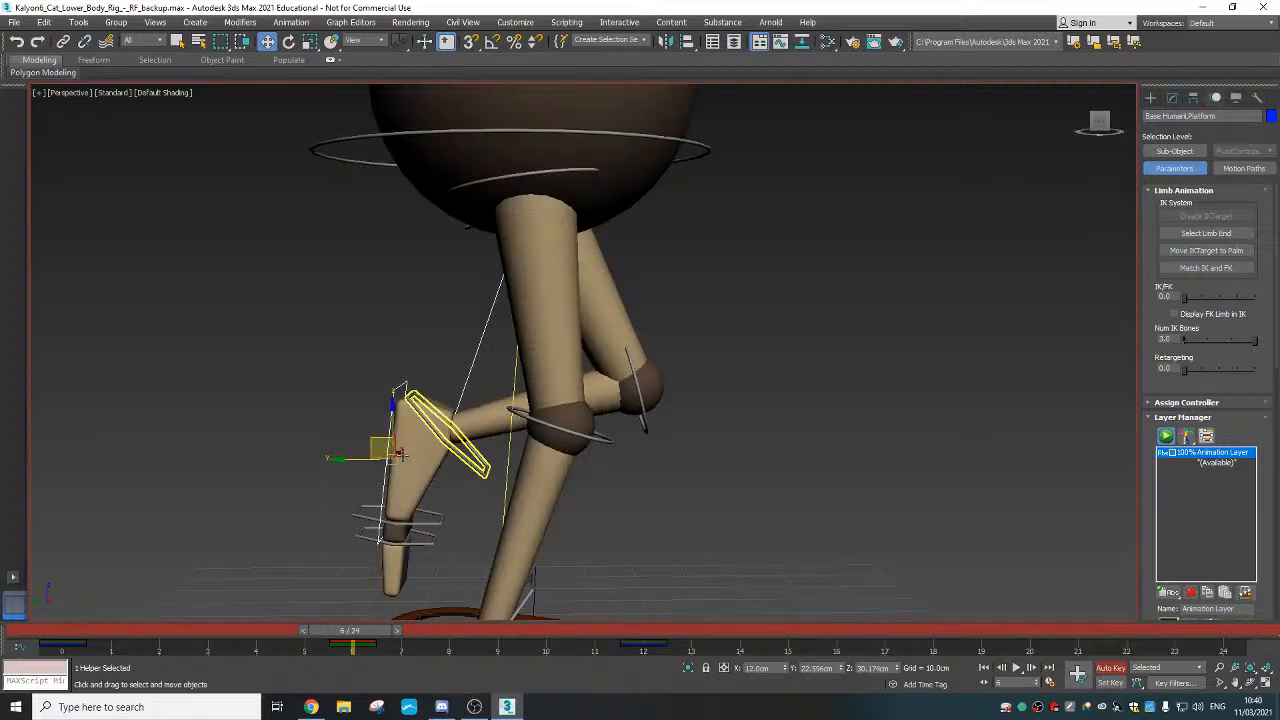
{"action": "left_click_drag", "start_coordinate": [398, 453], "coordinate": [353, 440]}
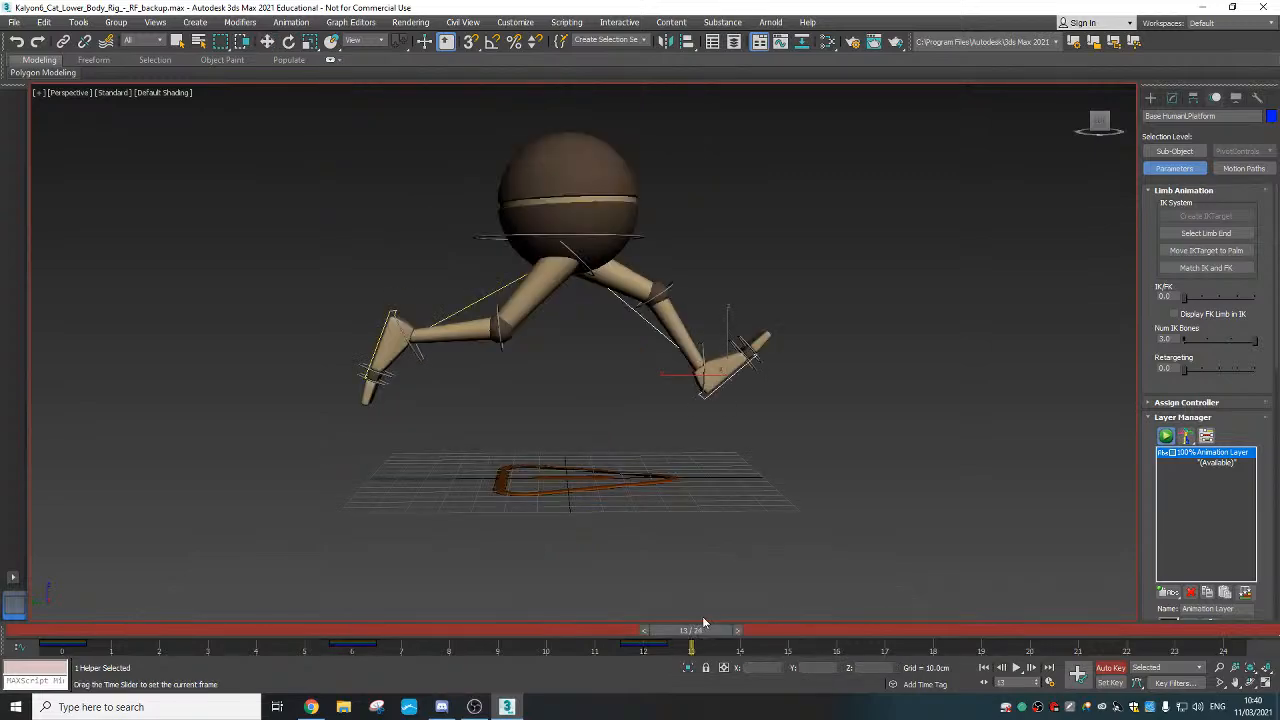
{"action": "left_click_drag", "start_coordinate": [706, 624], "coordinate": [58, 630]}
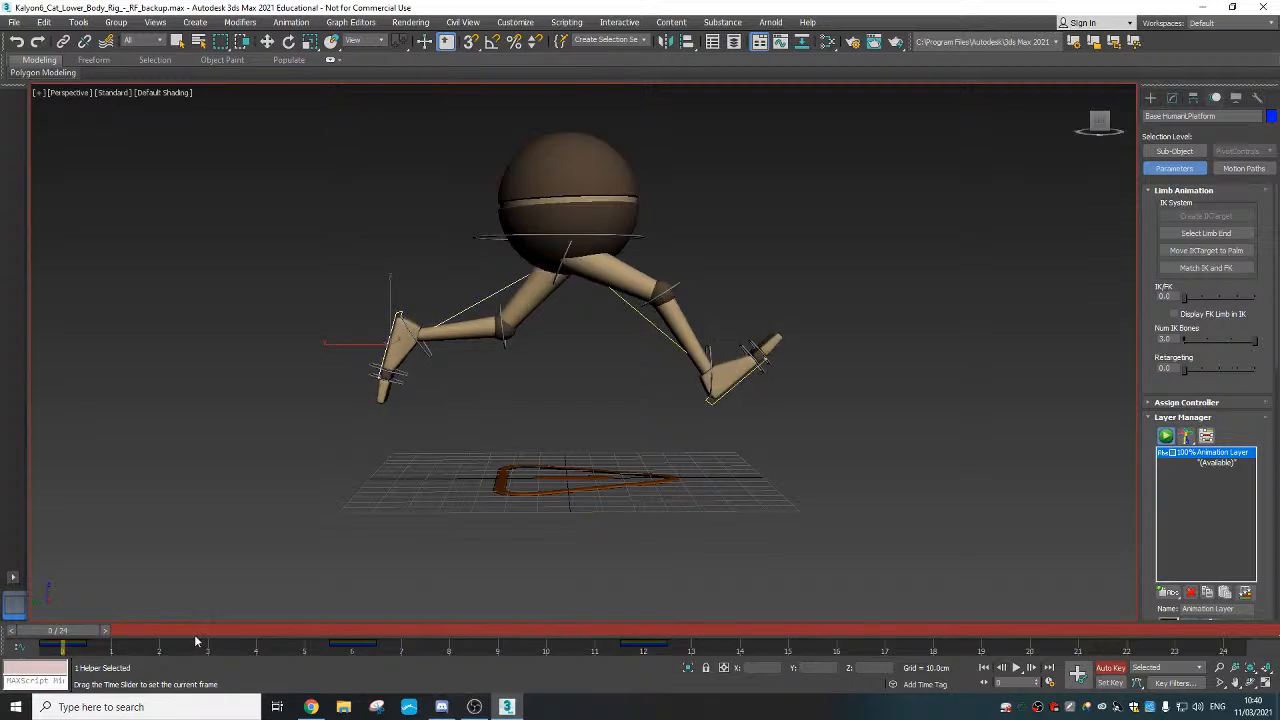
{"action": "key", "text": "."}
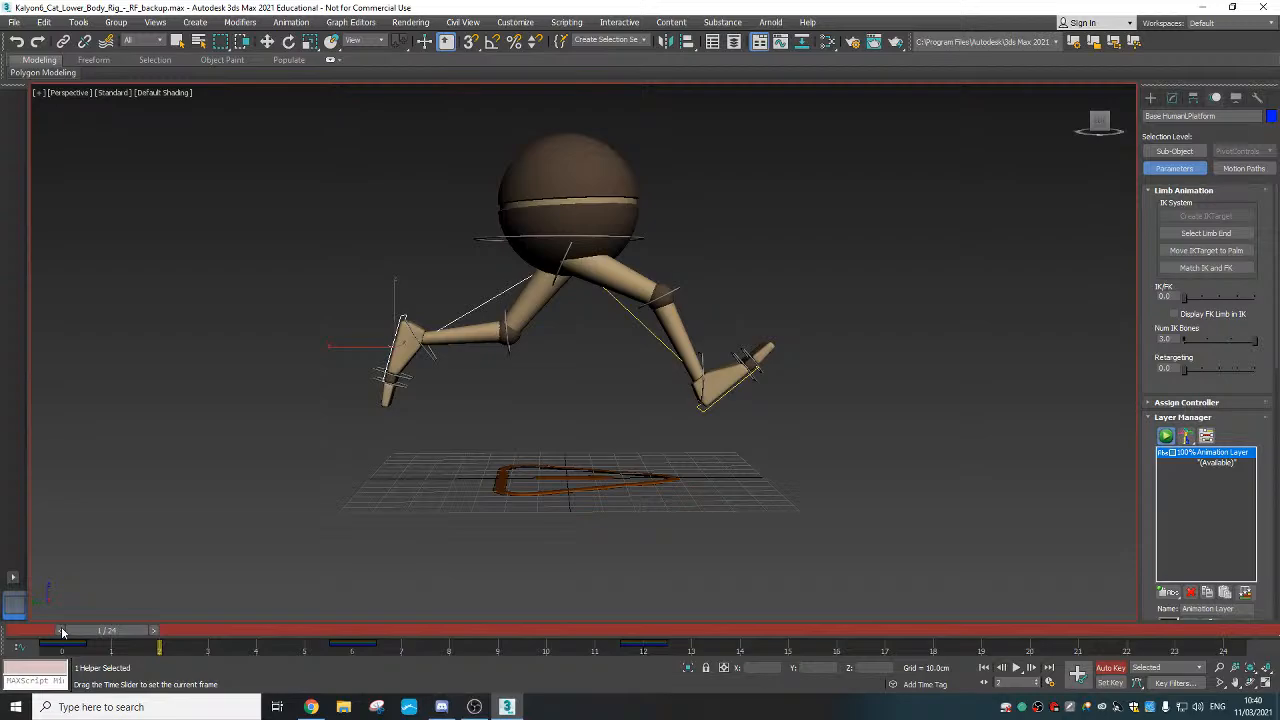
{"action": "left_click_drag", "start_coordinate": [61, 626], "coordinate": [1207, 624]}
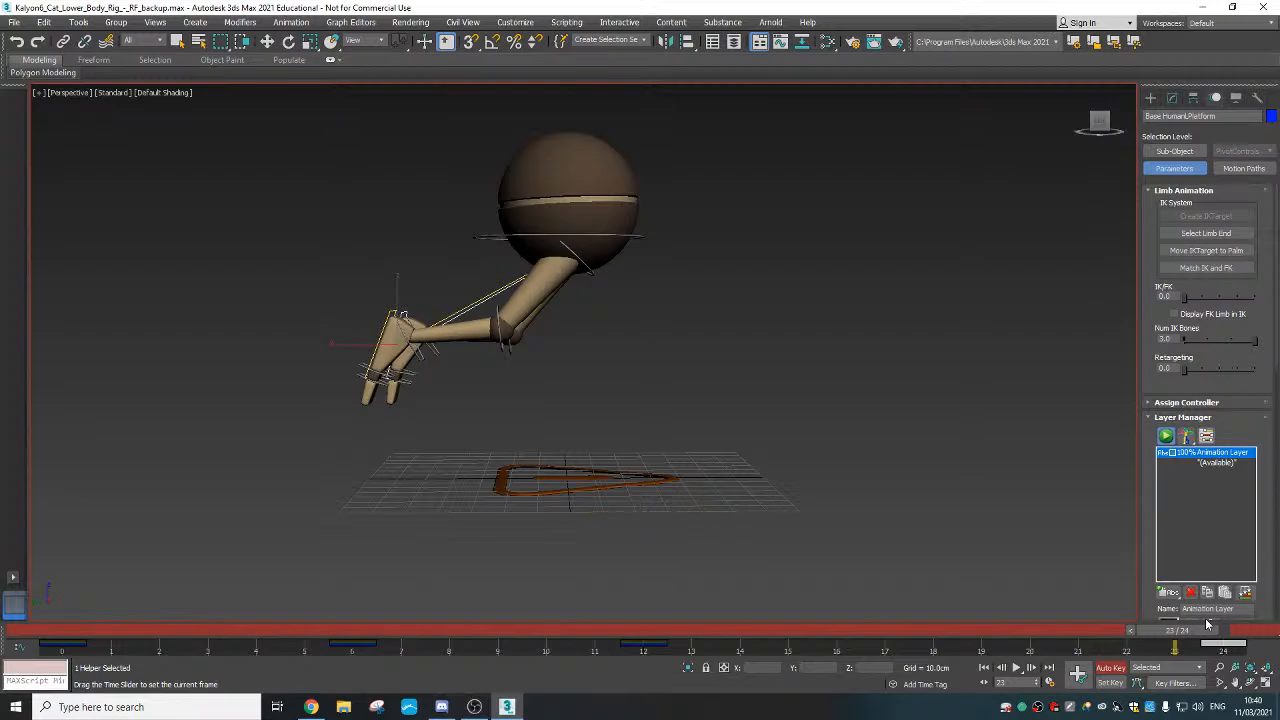
At frame 18, zero the foot platform's Y position and its rotation
{"action": "left_click_drag", "start_coordinate": [1207, 626], "coordinate": [962, 630]}
{"action": "key", "text": "w"}
{"action": "right_click", "coordinate": [836, 668]}
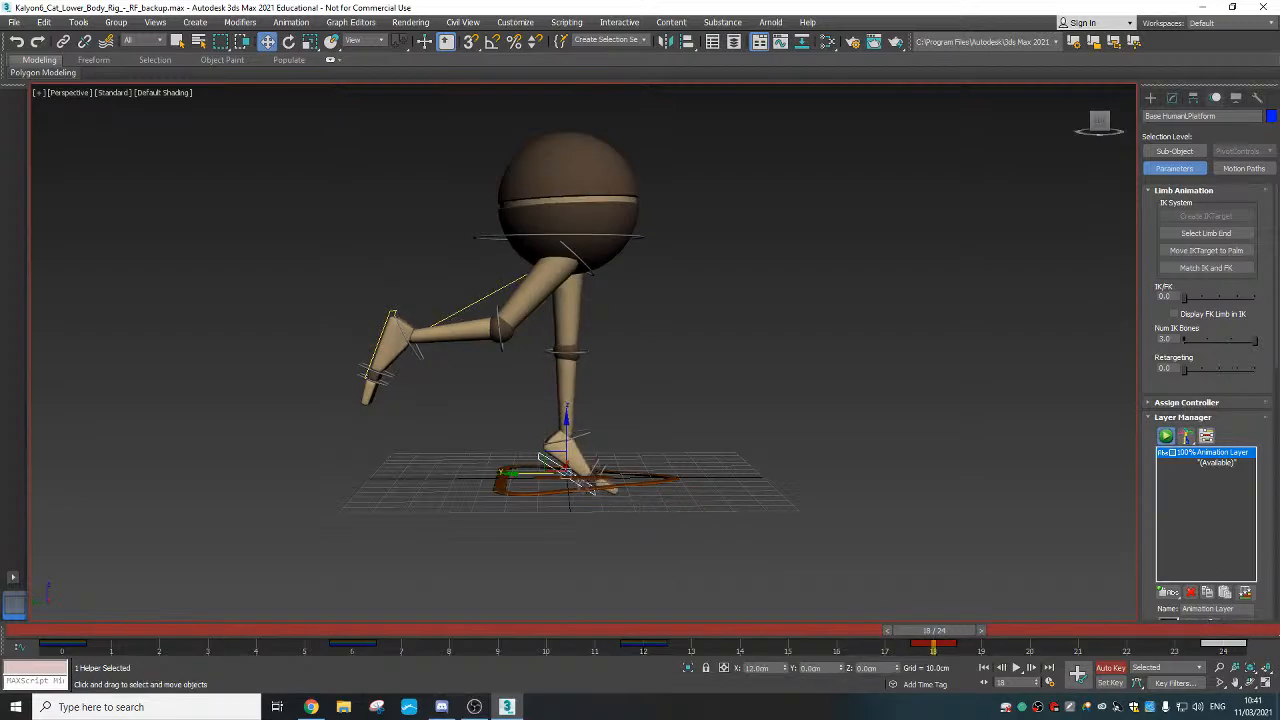
{"action": "right_click", "coordinate": [548, 461], "text": "alt"}
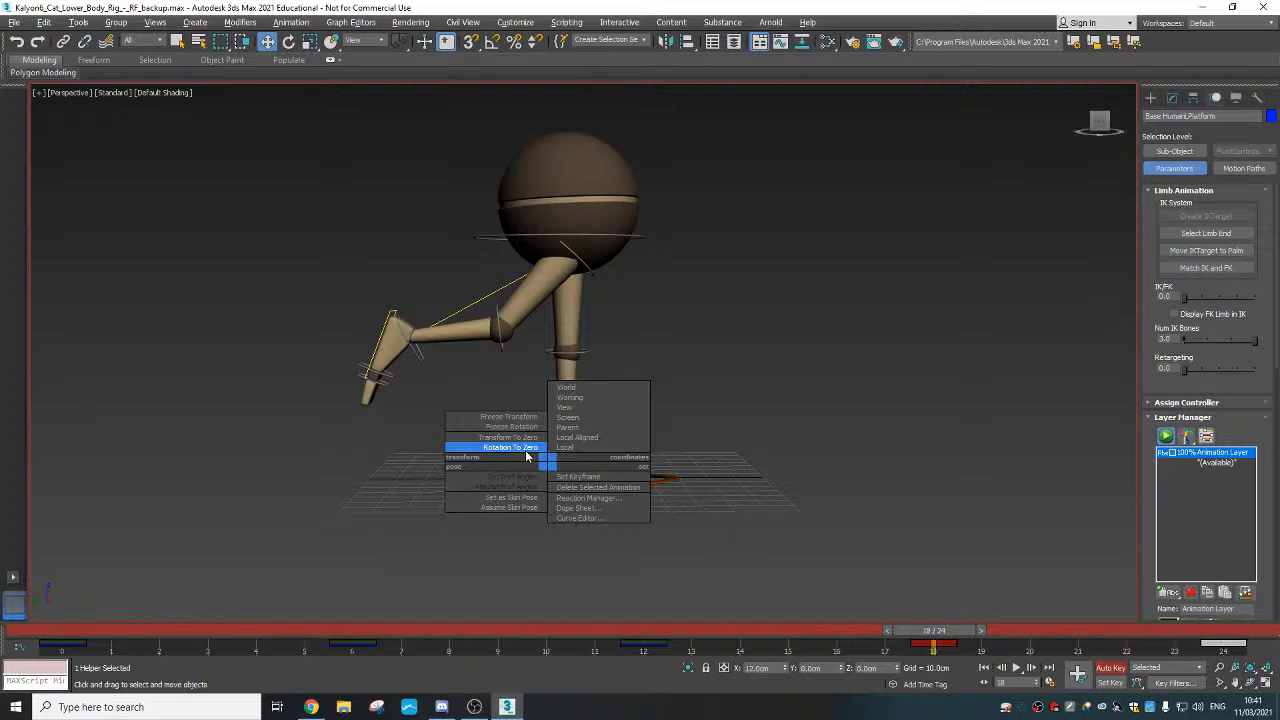
{"action": "left_click", "coordinate": [511, 447]}
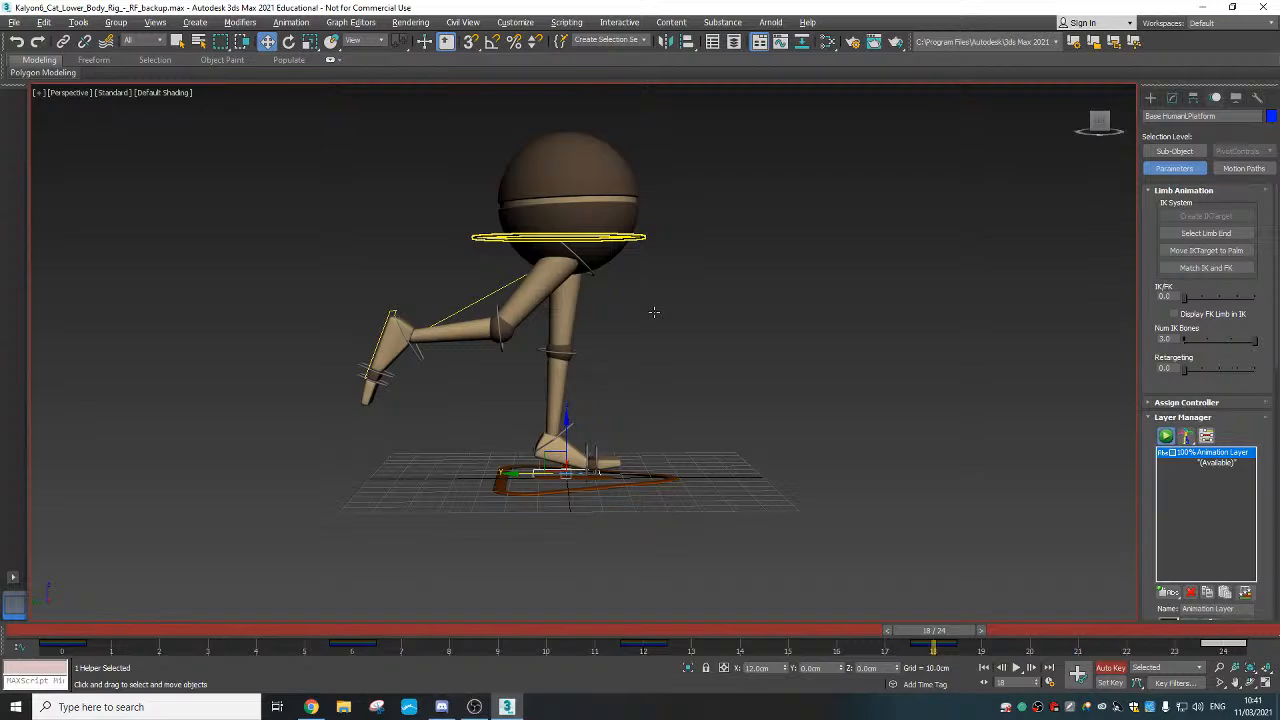
Copy the pelvis's frame-6 key to frame 18 on the track bar
{"action": "left_click", "coordinate": [642, 238]}
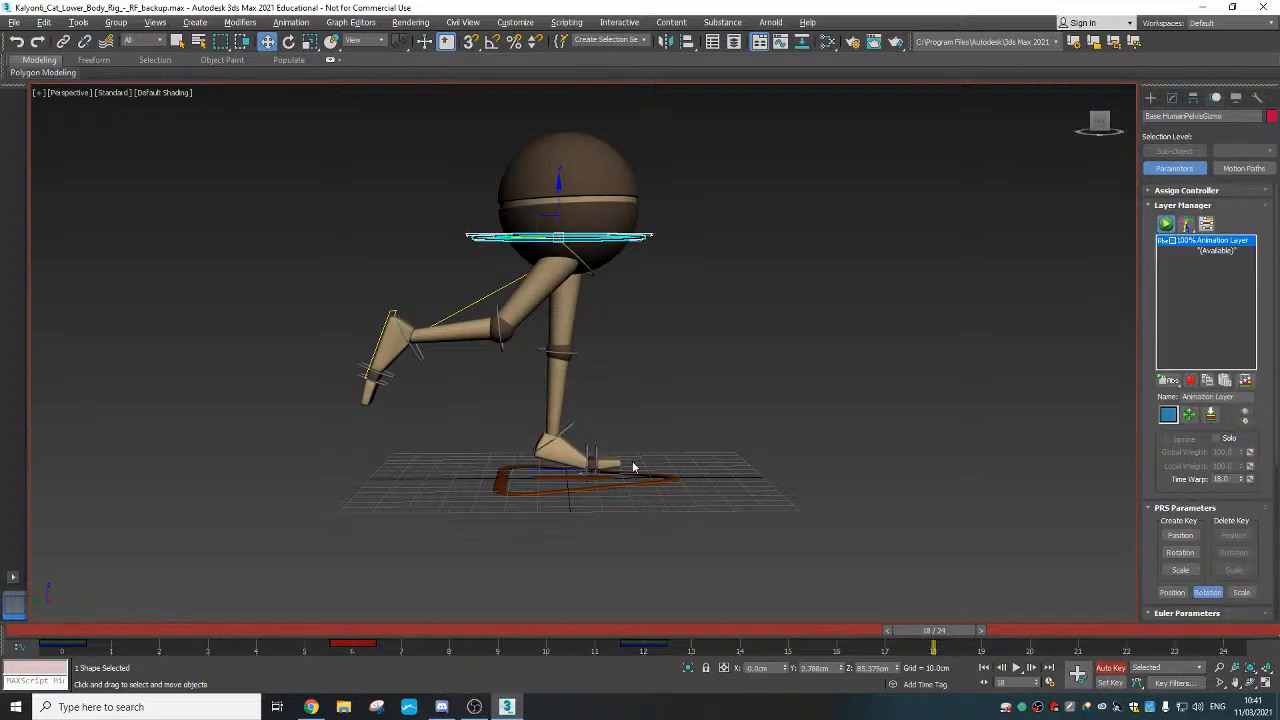
{"action": "left_click_drag", "start_coordinate": [690, 642], "coordinate": [628, 658]}
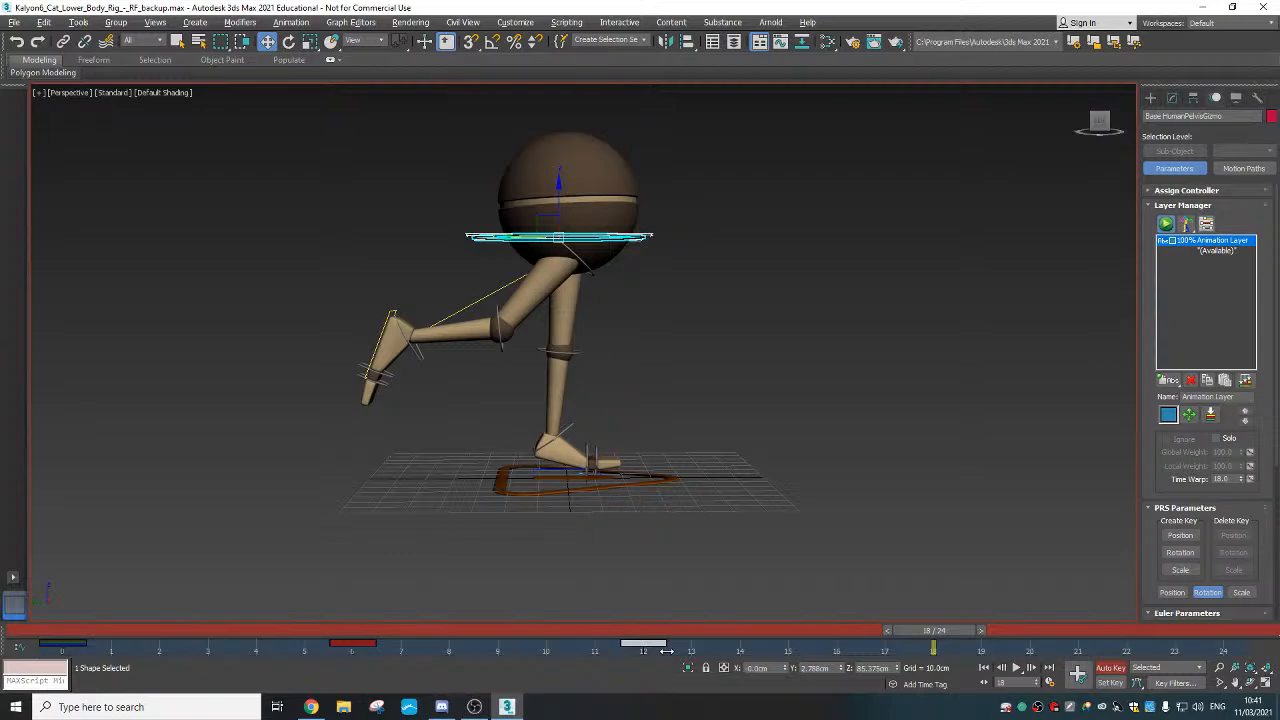
{"action": "left_click_drag", "start_coordinate": [666, 651], "coordinate": [921, 651], "text": "shift"}
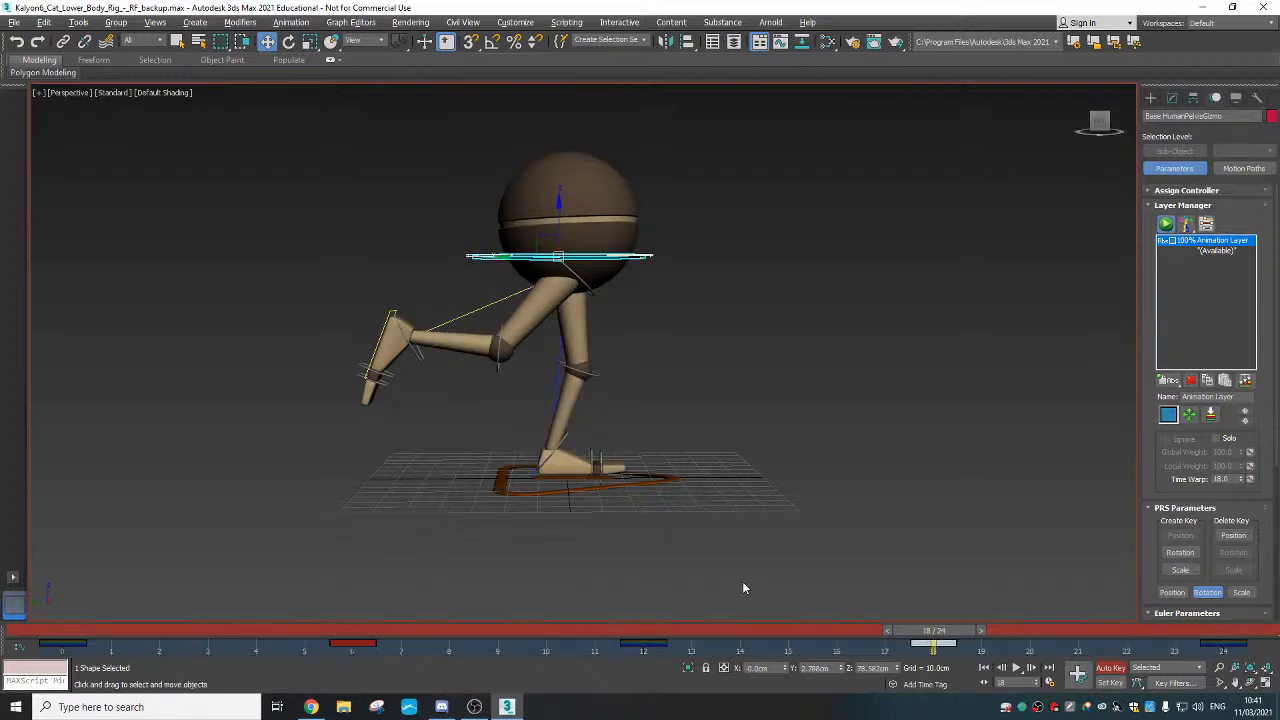
{"action": "left_click_drag", "start_coordinate": [930, 631], "coordinate": [573, 665]}
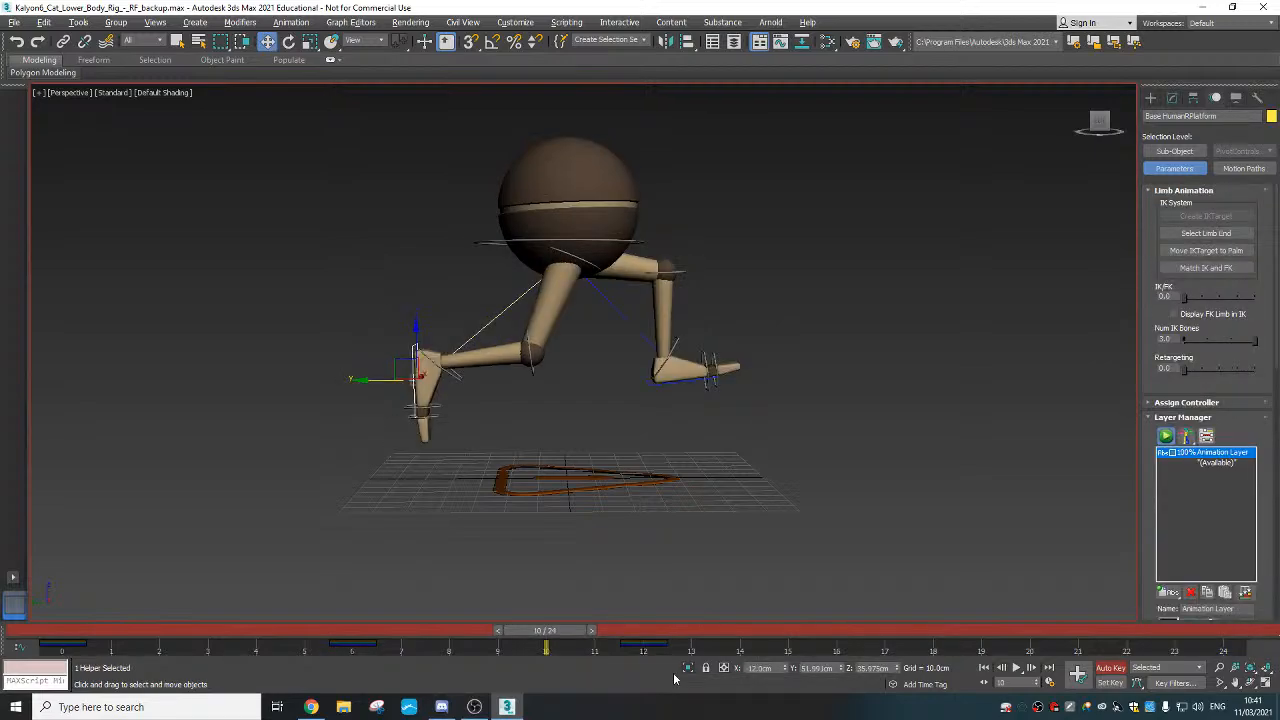
{"action": "left_click_drag", "start_coordinate": [545, 630], "coordinate": [1230, 616]}
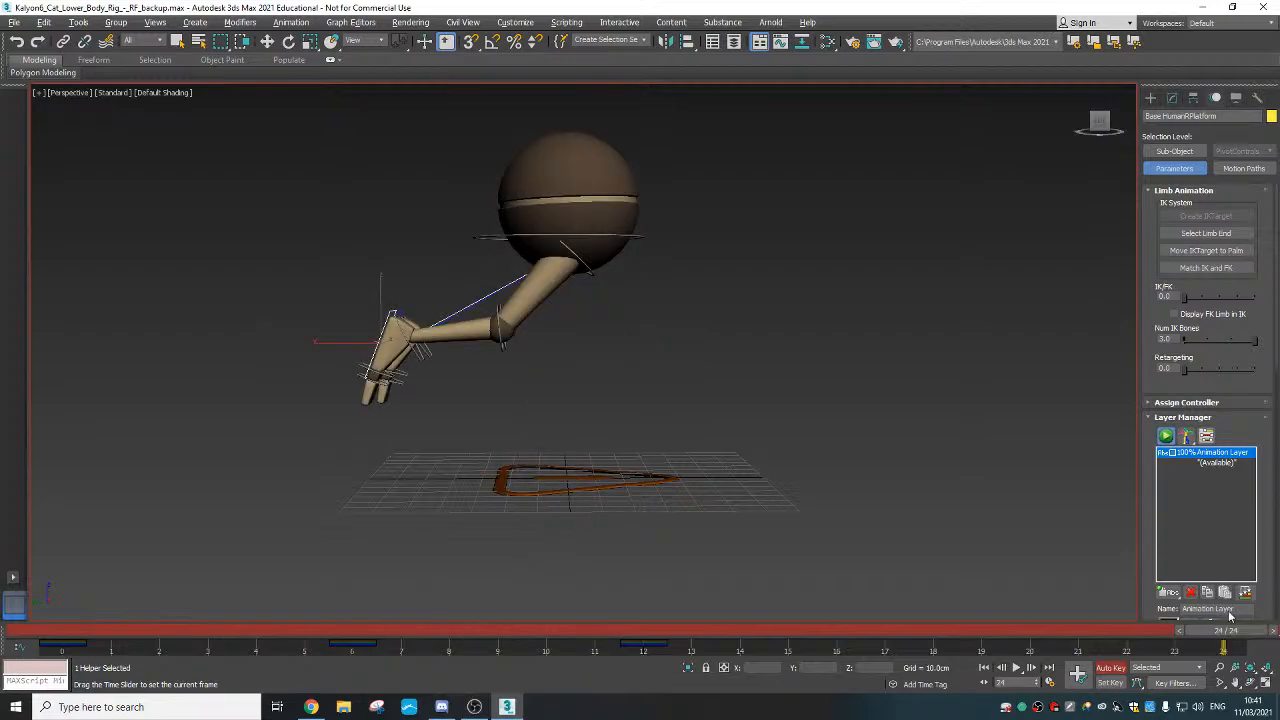
{"action": "key", "text": "w"}
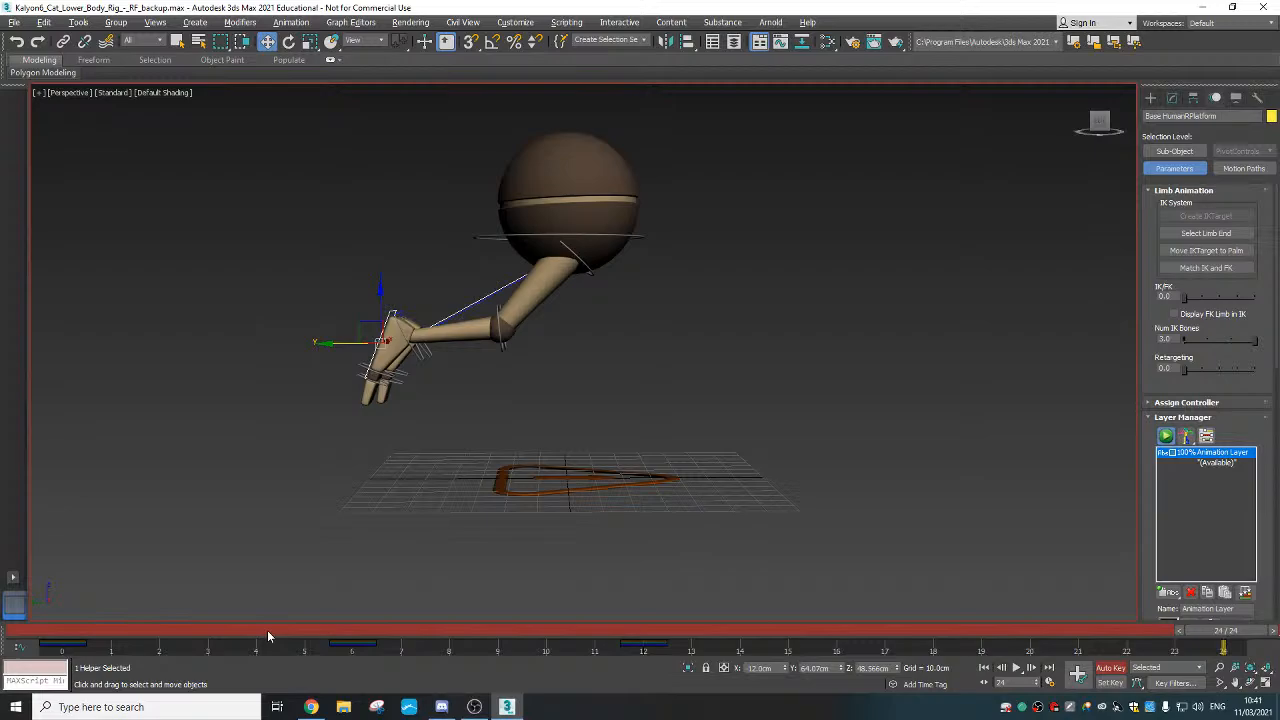
{"action": "left_click_drag", "start_coordinate": [267, 630], "coordinate": [4, 680]}
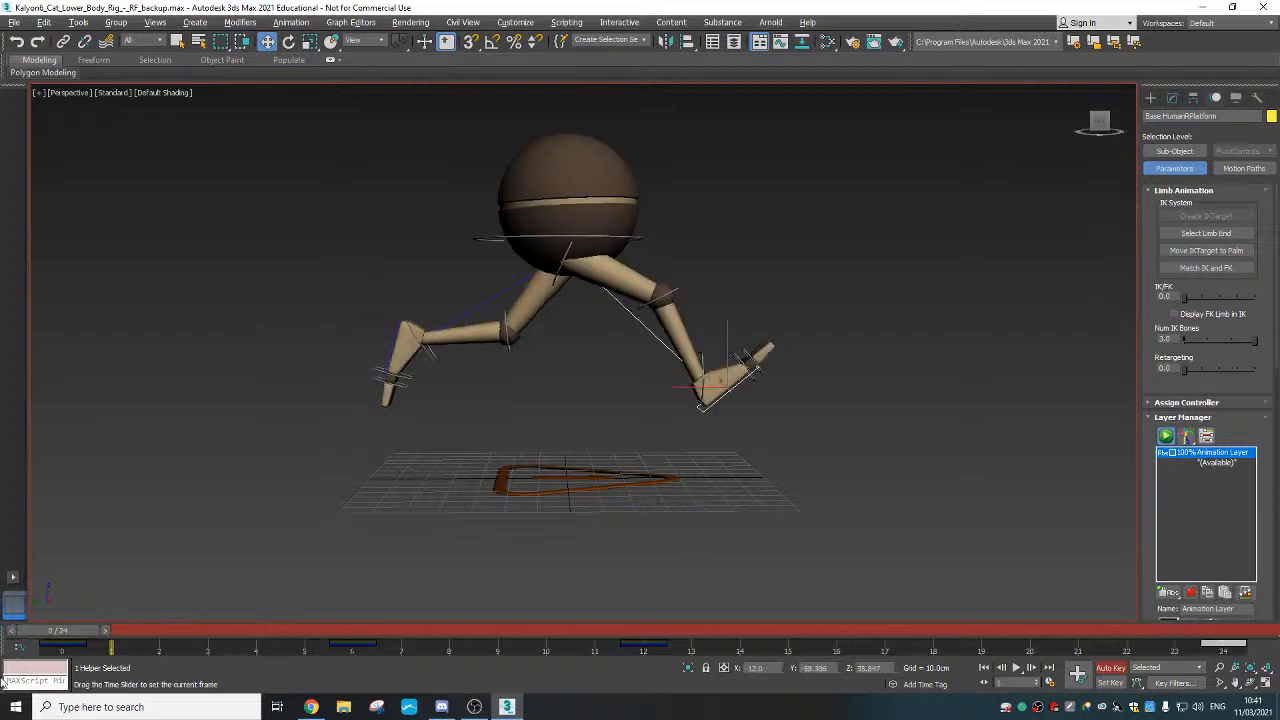
{"action": "left_click_drag", "start_coordinate": [55, 630], "coordinate": [1222, 646]}
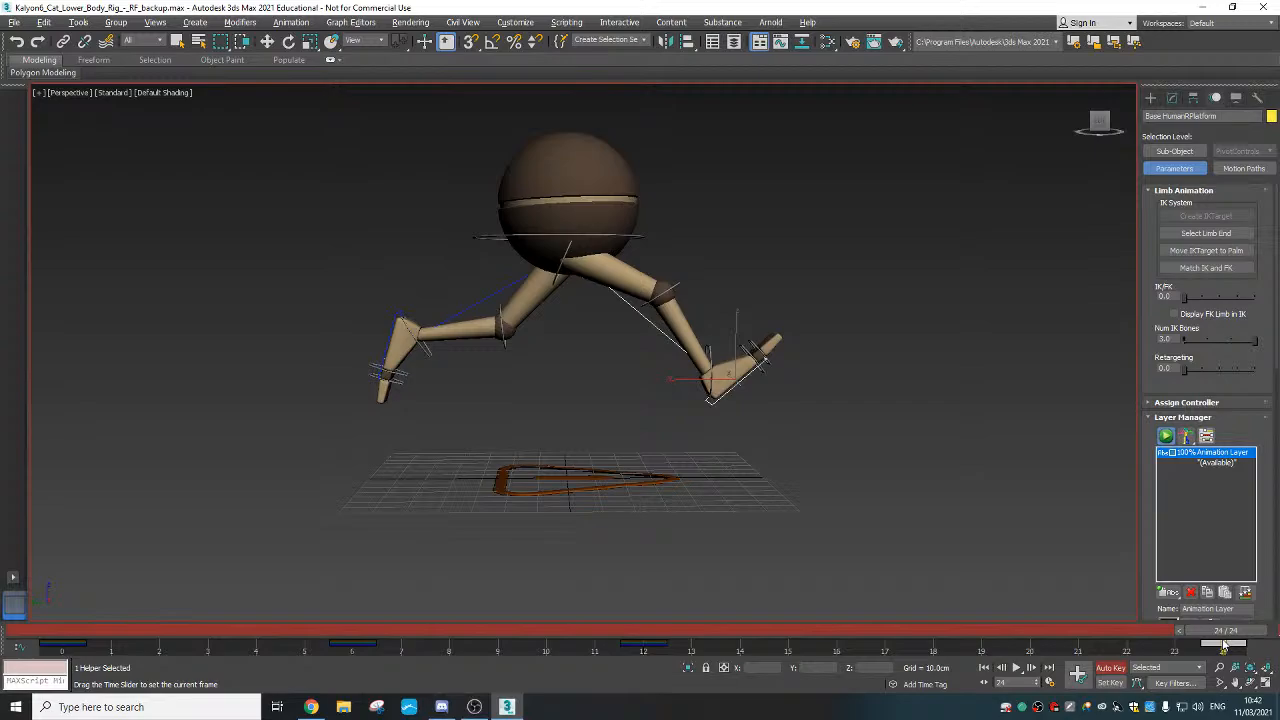
At frame 18, nudge the lifted foot control up, then view it in Left wireframe
{"action": "right_click", "coordinate": [517, 397]}
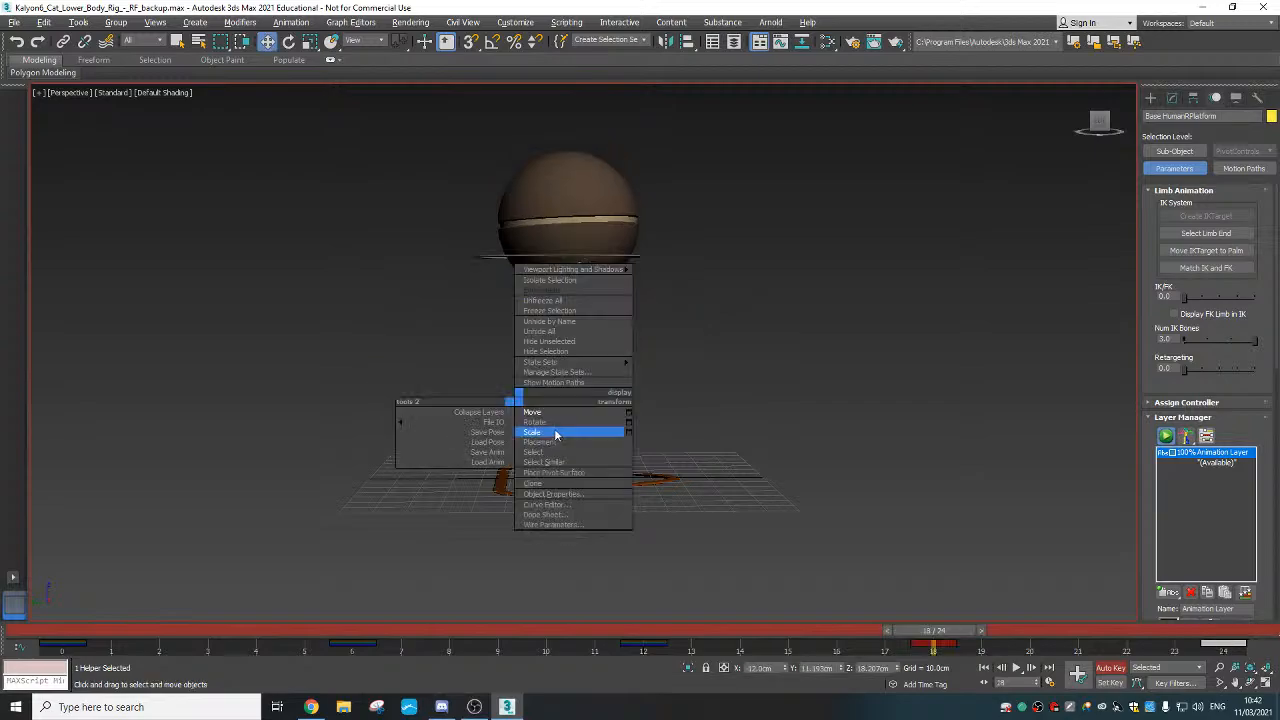
{"action": "left_click", "coordinate": [560, 418]}
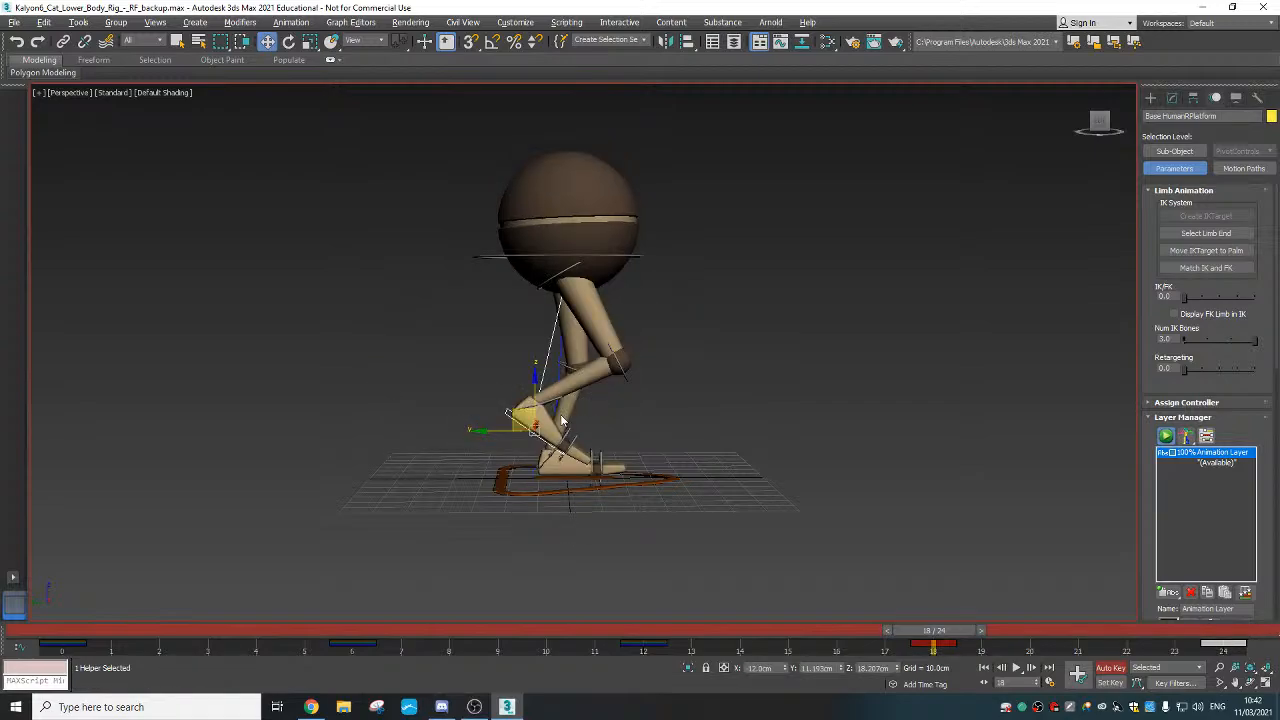
{"action": "key", "text": "e"}
{"action": "right_click", "coordinate": [583, 449]}
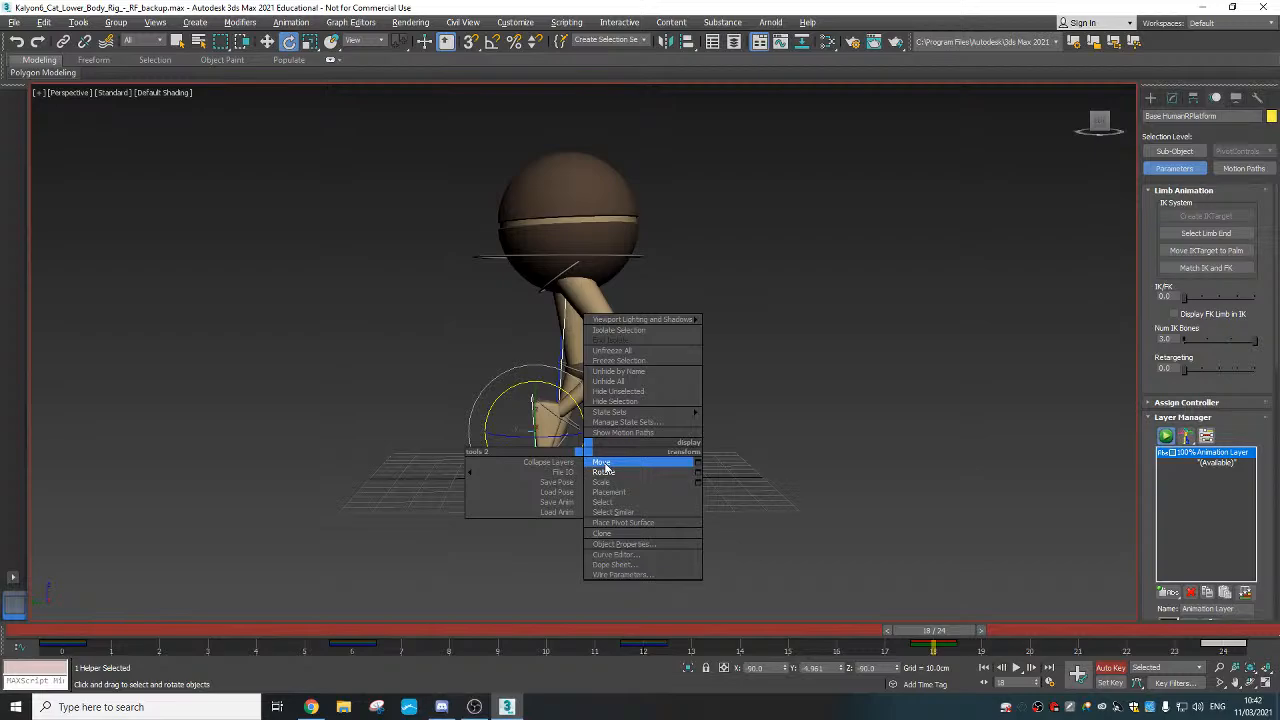
{"action": "left_click", "coordinate": [602, 463]}
{"action": "left_click_drag", "start_coordinate": [478, 393], "coordinate": [480, 391]}
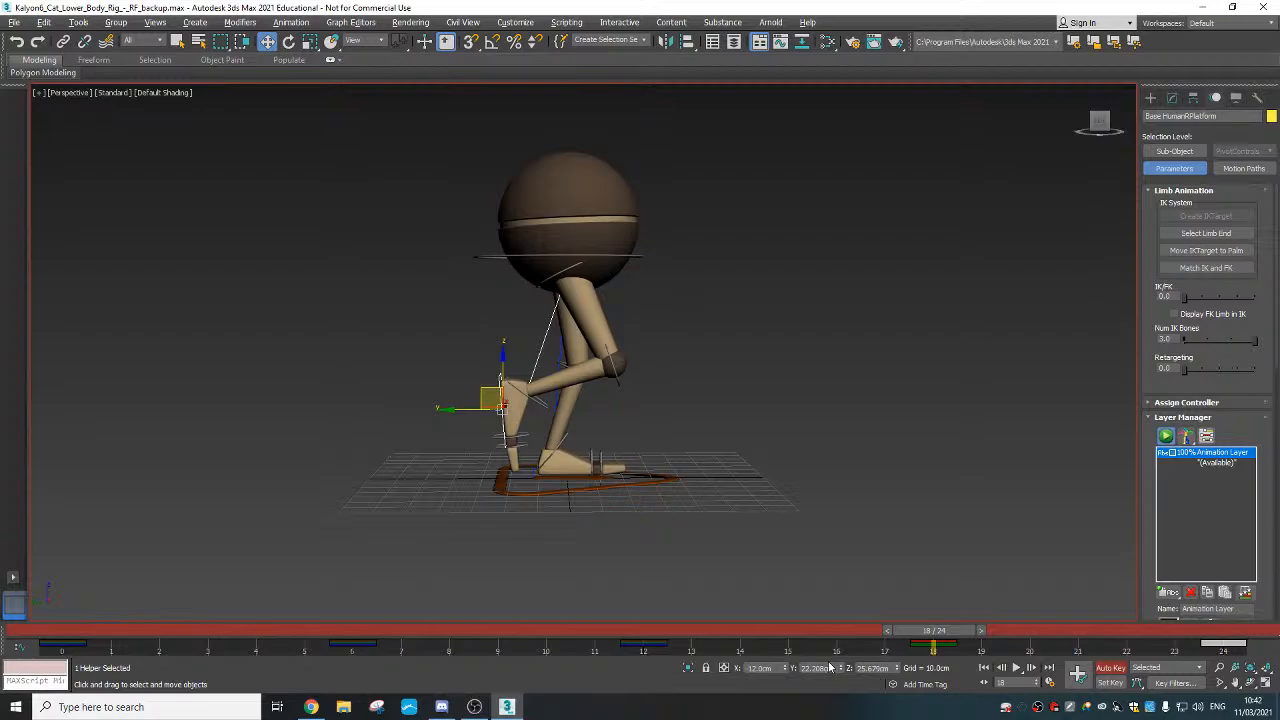
{"action": "key", "text": "l"}
{"action": "middle_click_drag", "start_coordinate": [636, 508], "coordinate": [635, 490]}
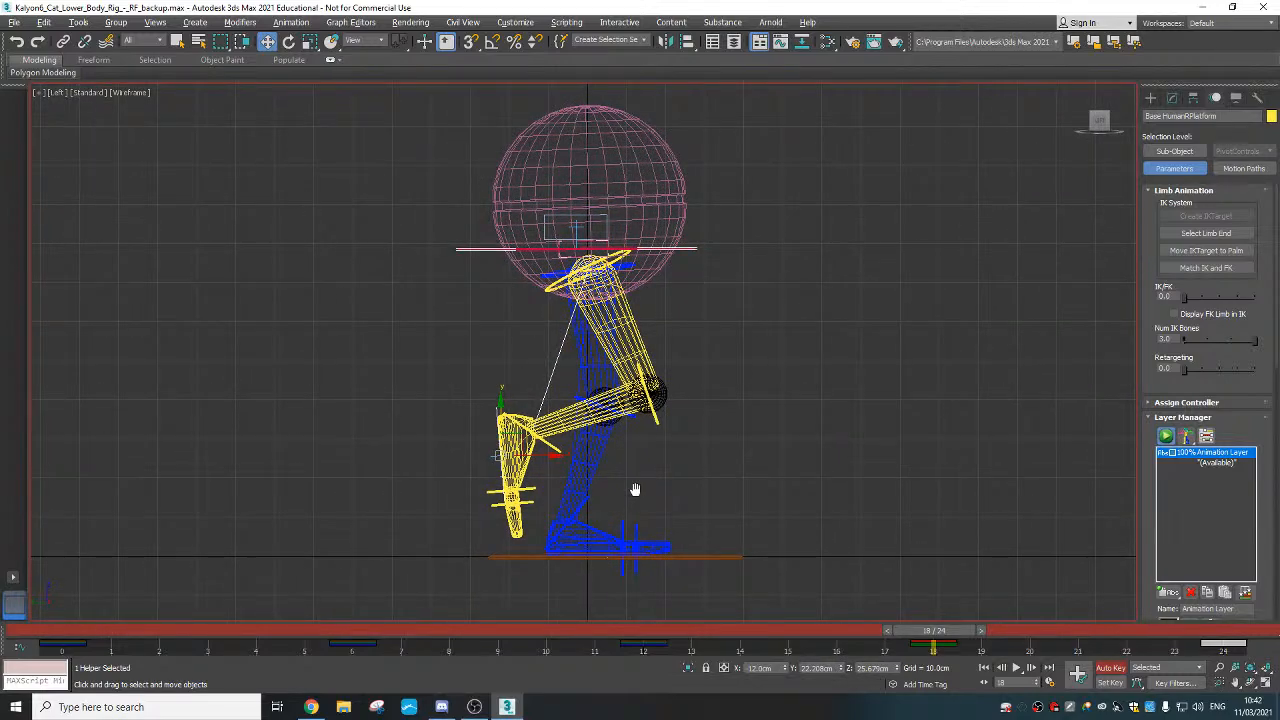
Select the blue leg bone and, at frame 18, raise the yellow foot control up and back
{"action": "left_click", "coordinate": [358, 652]}
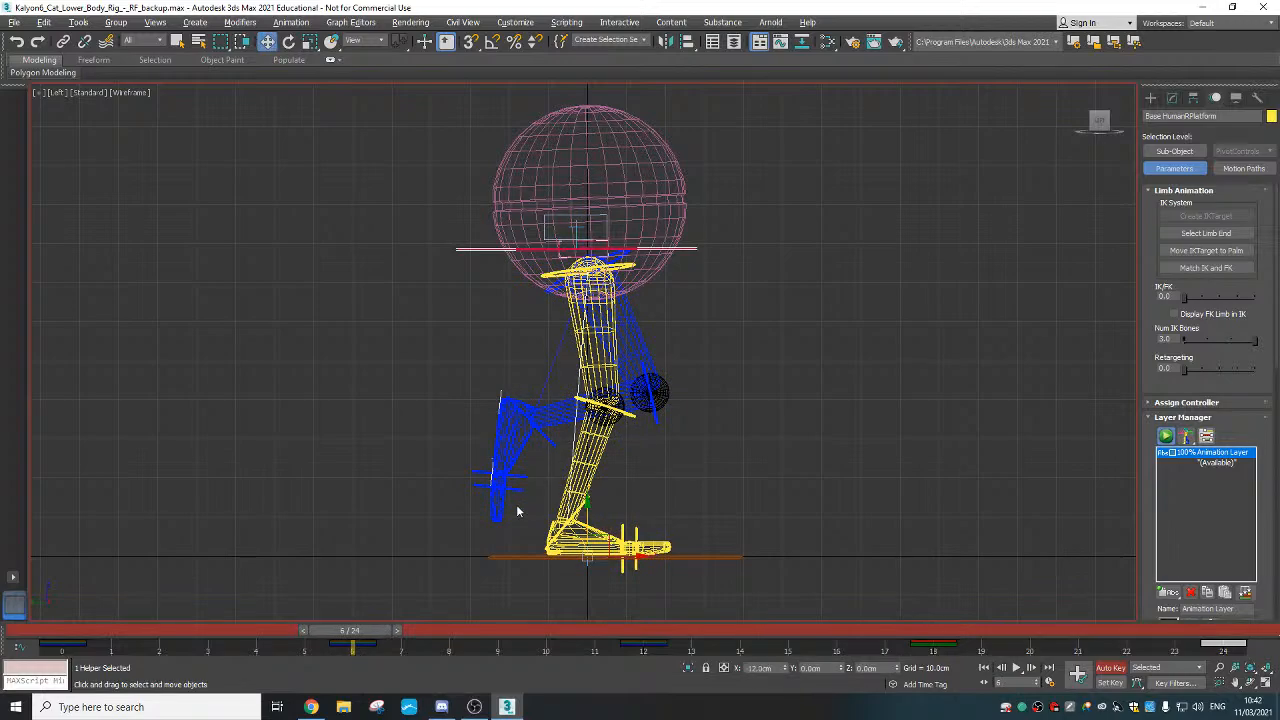
{"action": "left_click", "coordinate": [505, 425]}
{"action": "left_click_drag", "start_coordinate": [350, 630], "coordinate": [940, 628]}
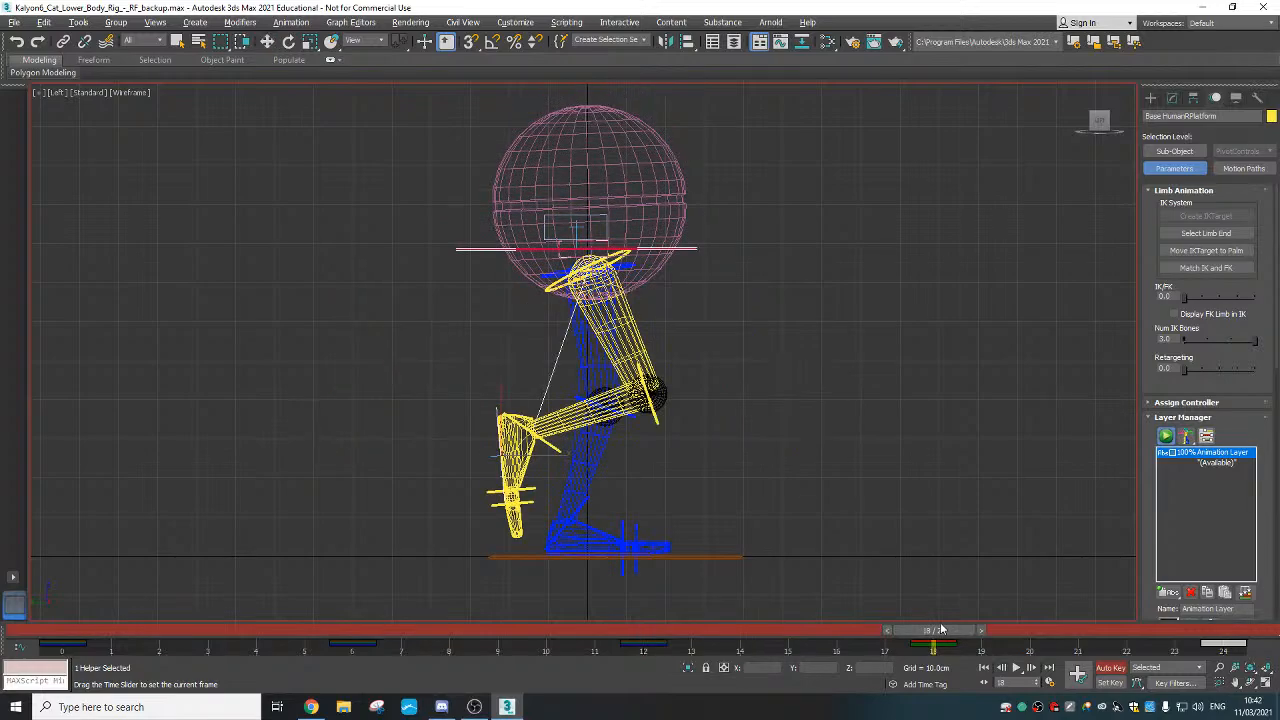
{"action": "key", "text": "w"}
{"action": "right_click", "coordinate": [498, 437]}
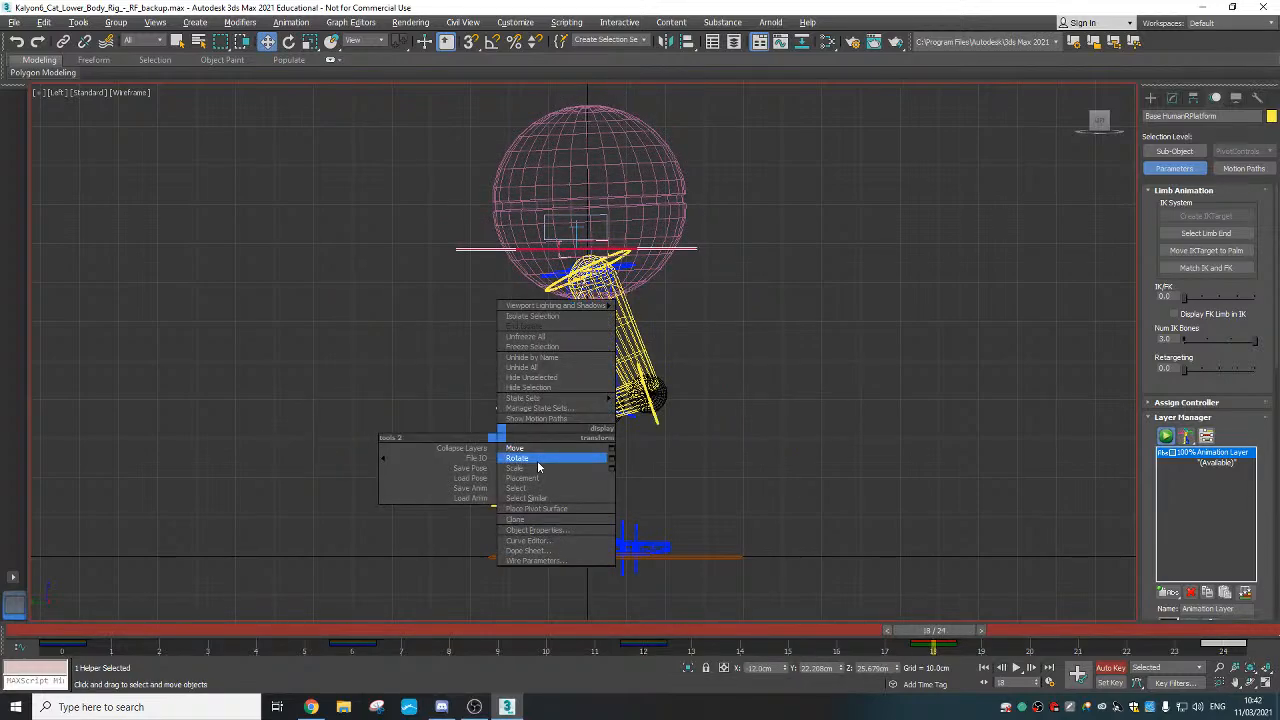
{"action": "left_click", "coordinate": [537, 460]}
{"action": "right_click", "coordinate": [535, 445]}
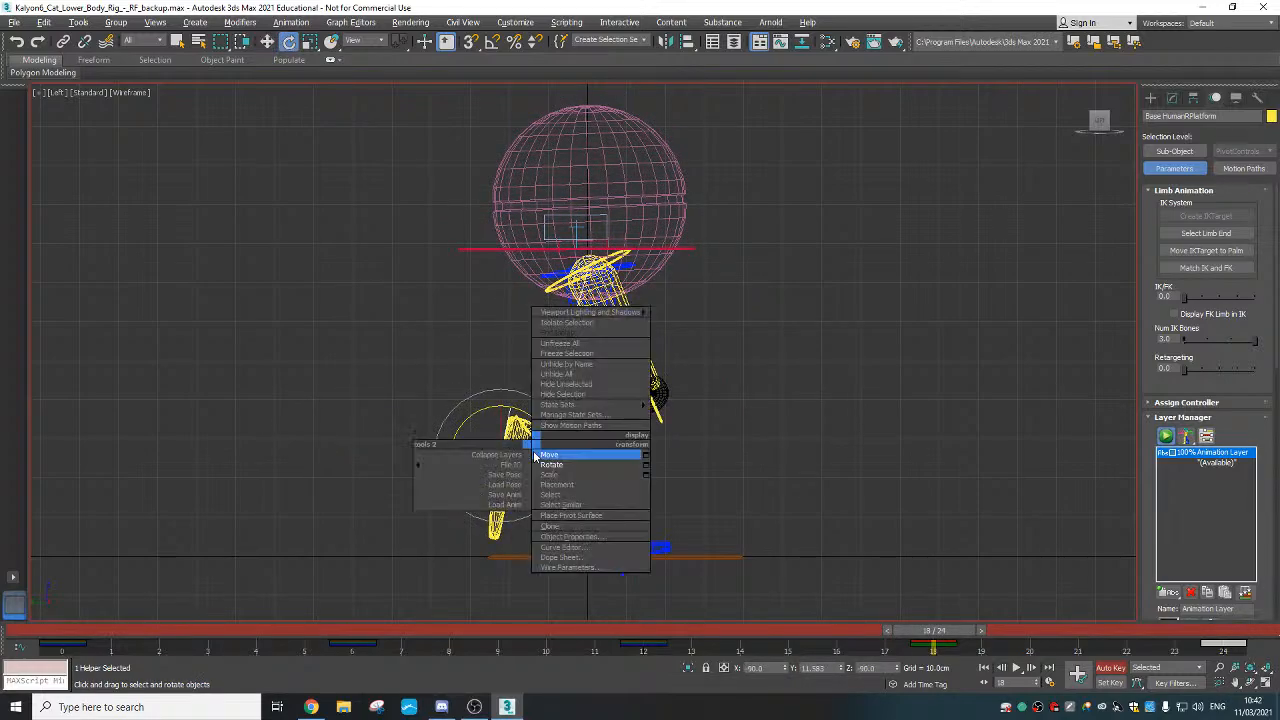
{"action": "left_click", "coordinate": [540, 455]}
{"action": "left_click_drag", "start_coordinate": [527, 452], "coordinate": [521, 434]}
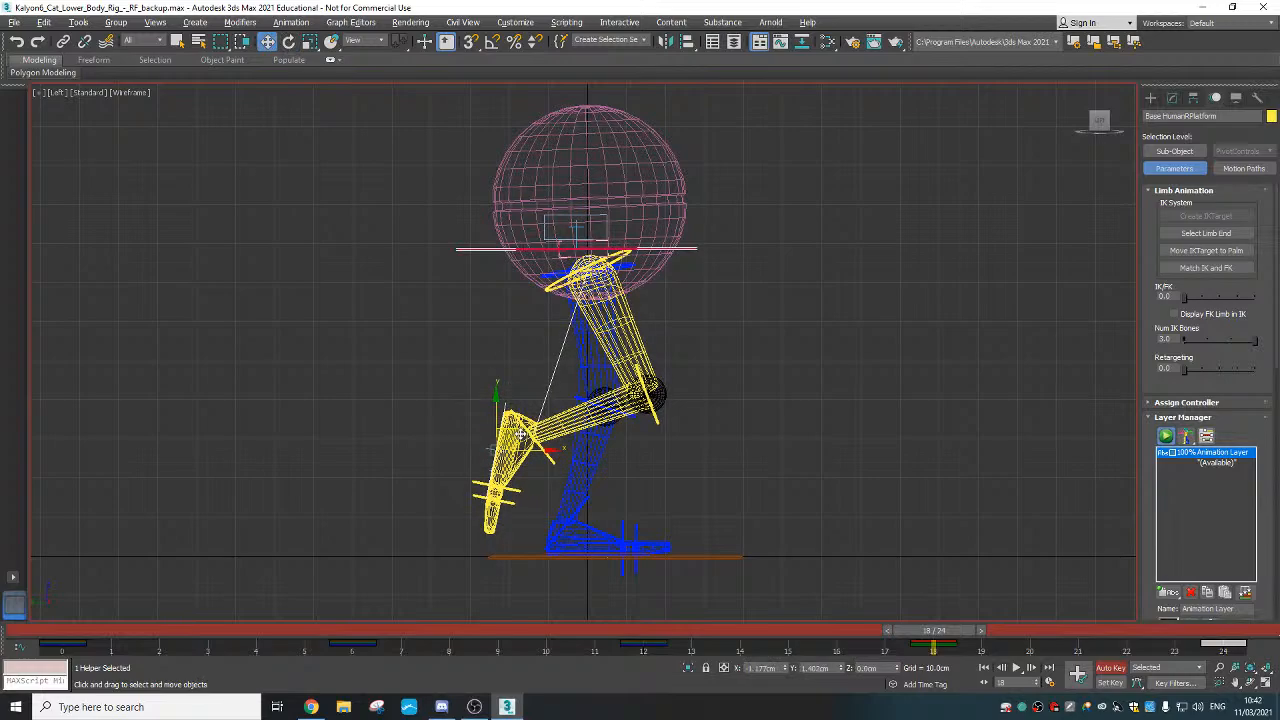
Tilt the yellow foot and lift it slightly higher and further back
{"action": "right_click", "coordinate": [521, 434]}
{"action": "left_click", "coordinate": [545, 449]}
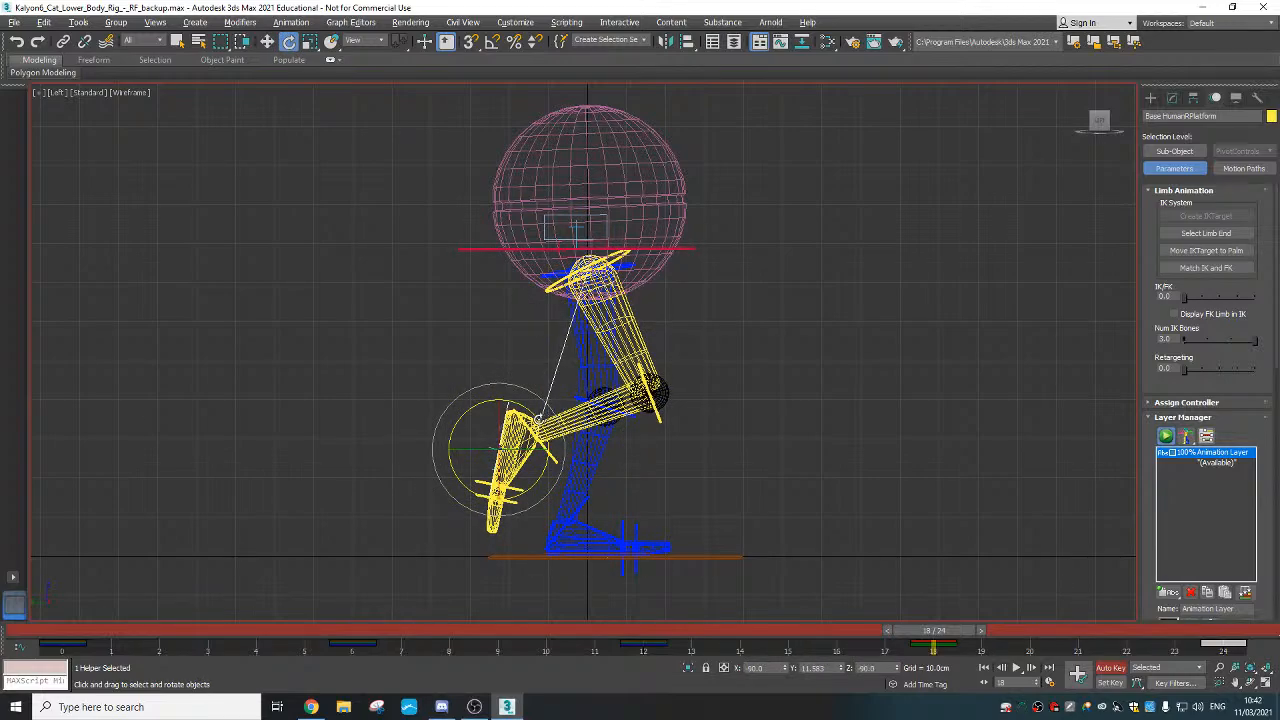
{"action": "right_click", "coordinate": [508, 455]}
{"action": "left_click", "coordinate": [535, 470]}
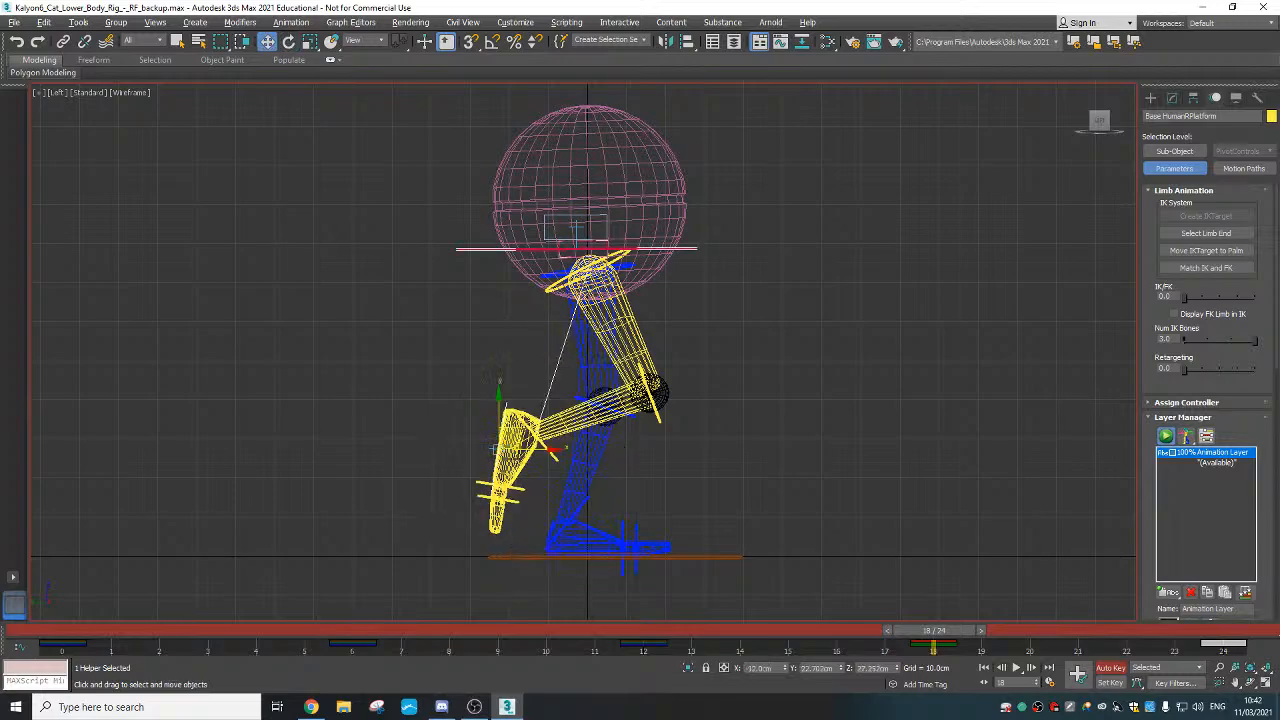
{"action": "left_click_drag", "start_coordinate": [499, 421], "coordinate": [499, 416]}
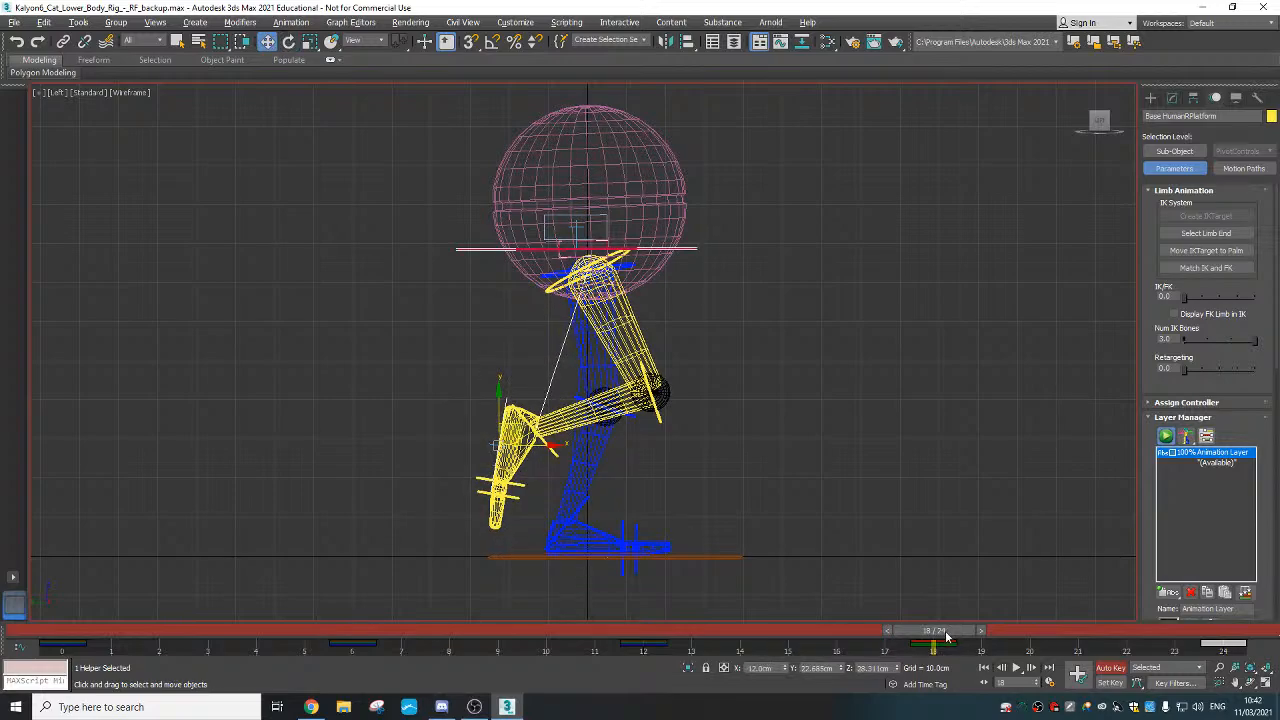
{"action": "mouse_move", "coordinate": [946, 636]}
{"action": "left_mouse_down"}
{"action": "mouse_move", "coordinate": [376, 637]}
{"action": "mouse_move", "coordinate": [936, 636]}
{"action": "left_mouse_up"}
{"action": "left_click_drag", "start_coordinate": [520, 428], "coordinate": [517, 421]}
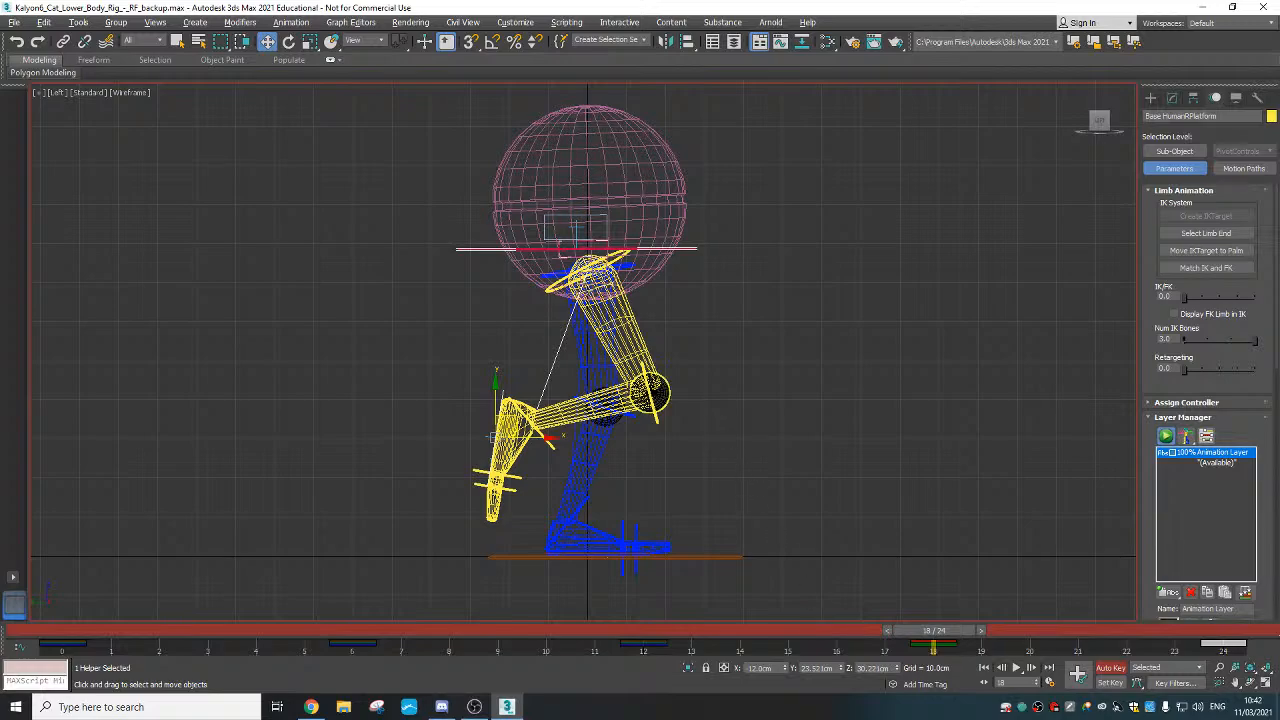
{"action": "scroll", "coordinate": [620, 375], "scroll_direction": "up", "scroll_amount": 4}
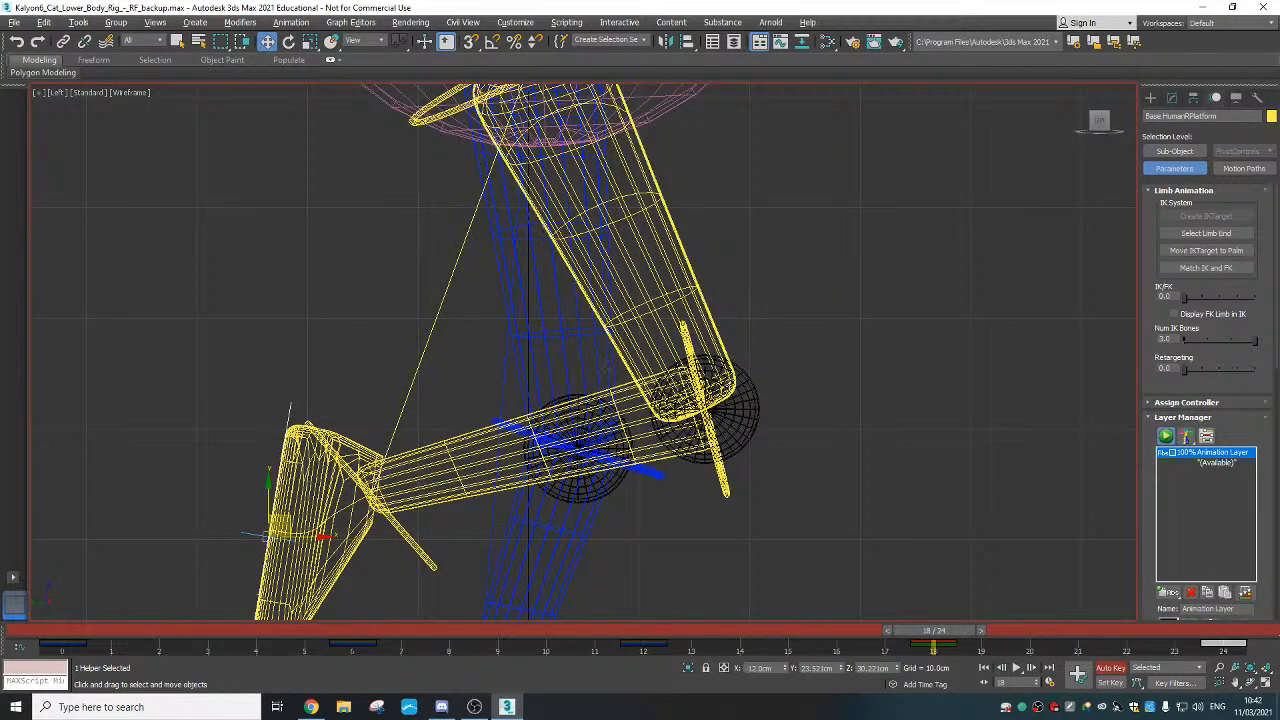
Switch to shaded Perspective, reframe the rig, and play the walk cycle to review it
{"action": "key", "text": "p"}
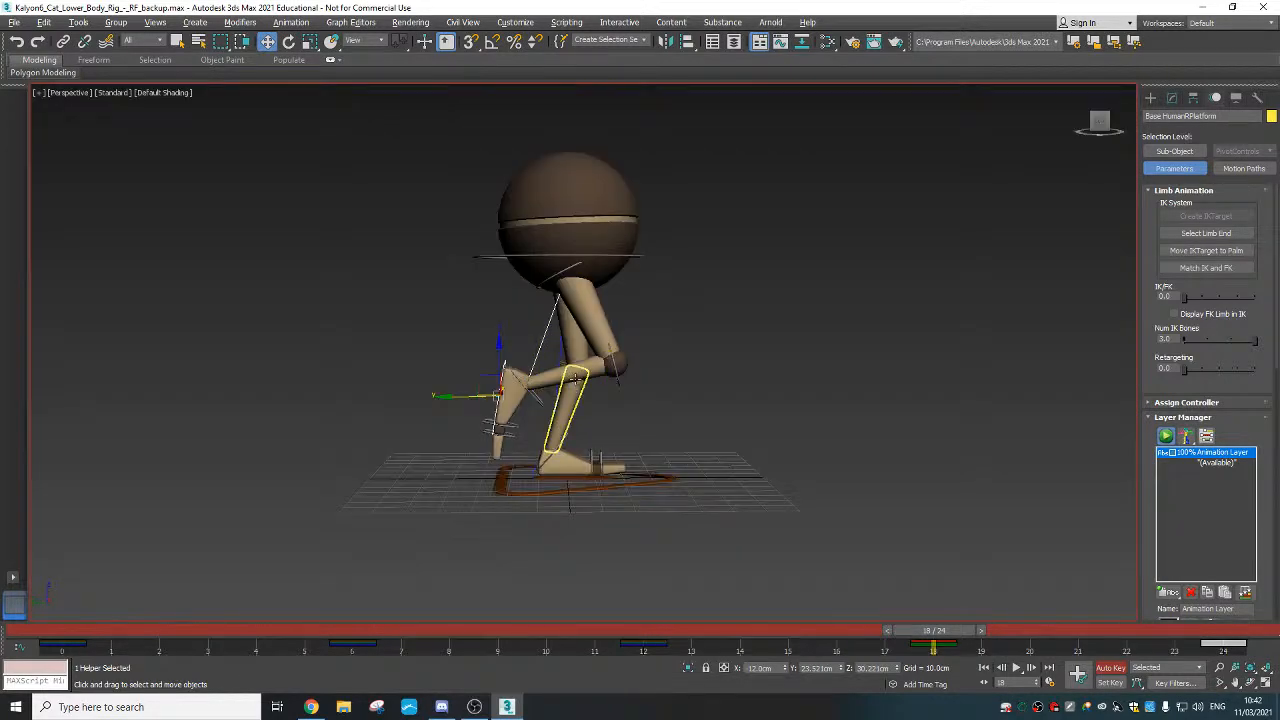
{"action": "scroll", "coordinate": [573, 386], "scroll_direction": "up", "scroll_amount": 3}
{"action": "middle_click_drag", "start_coordinate": [573, 386], "coordinate": [568, 408]}
{"action": "scroll", "coordinate": [568, 408], "scroll_direction": "down", "scroll_amount": 3}
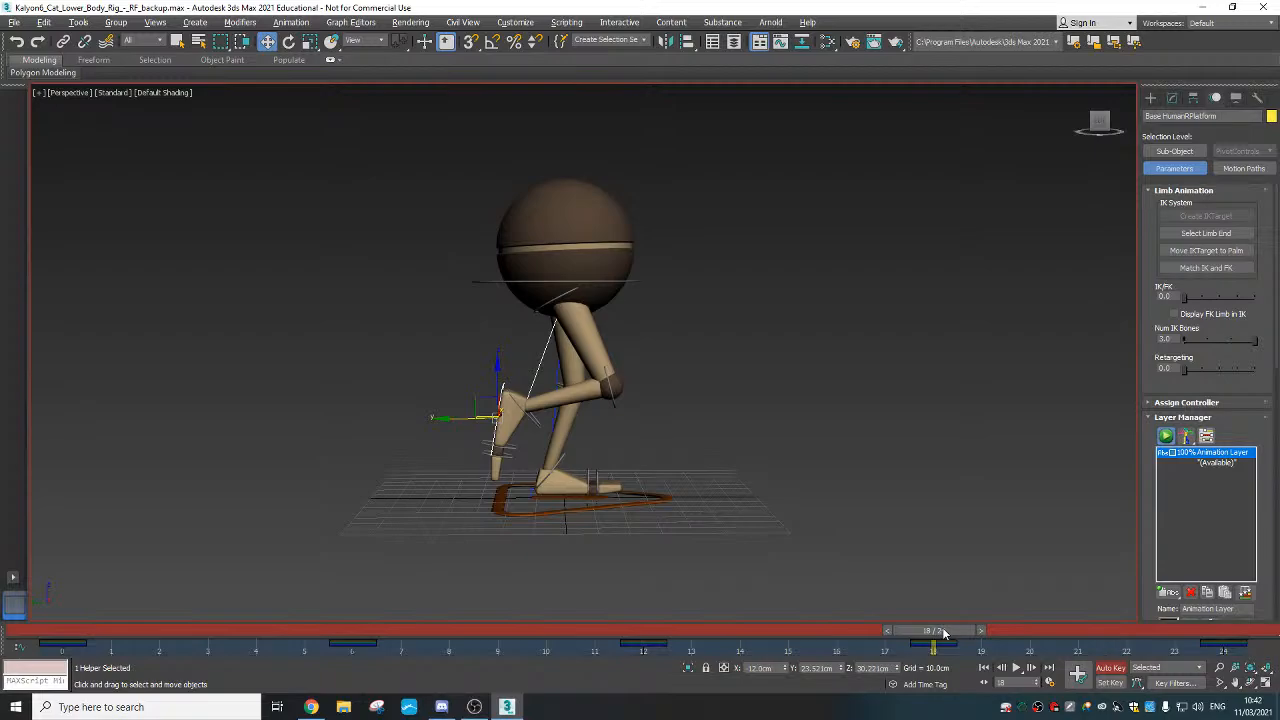
{"action": "left_click_drag", "start_coordinate": [942, 627], "coordinate": [1125, 630]}
{"action": "left_click_drag", "start_coordinate": [1178, 593], "coordinate": [594, 626]}
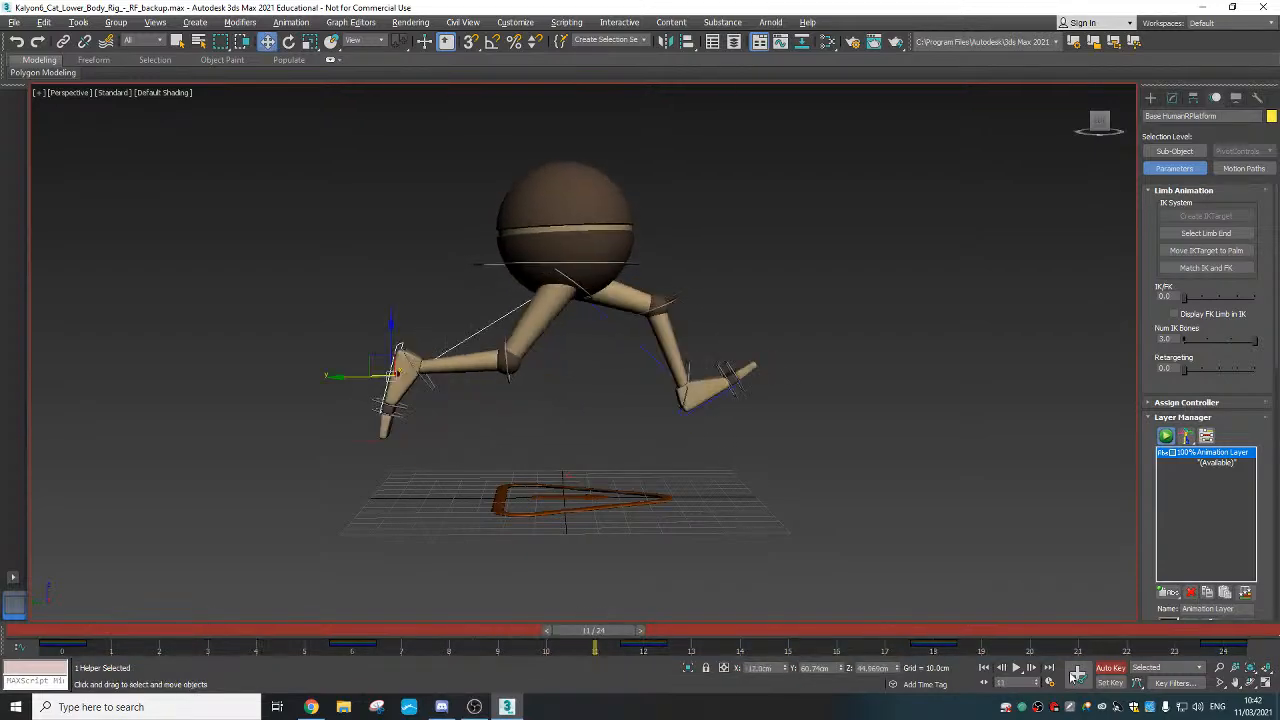
{"action": "left_click", "coordinate": [1017, 668]}
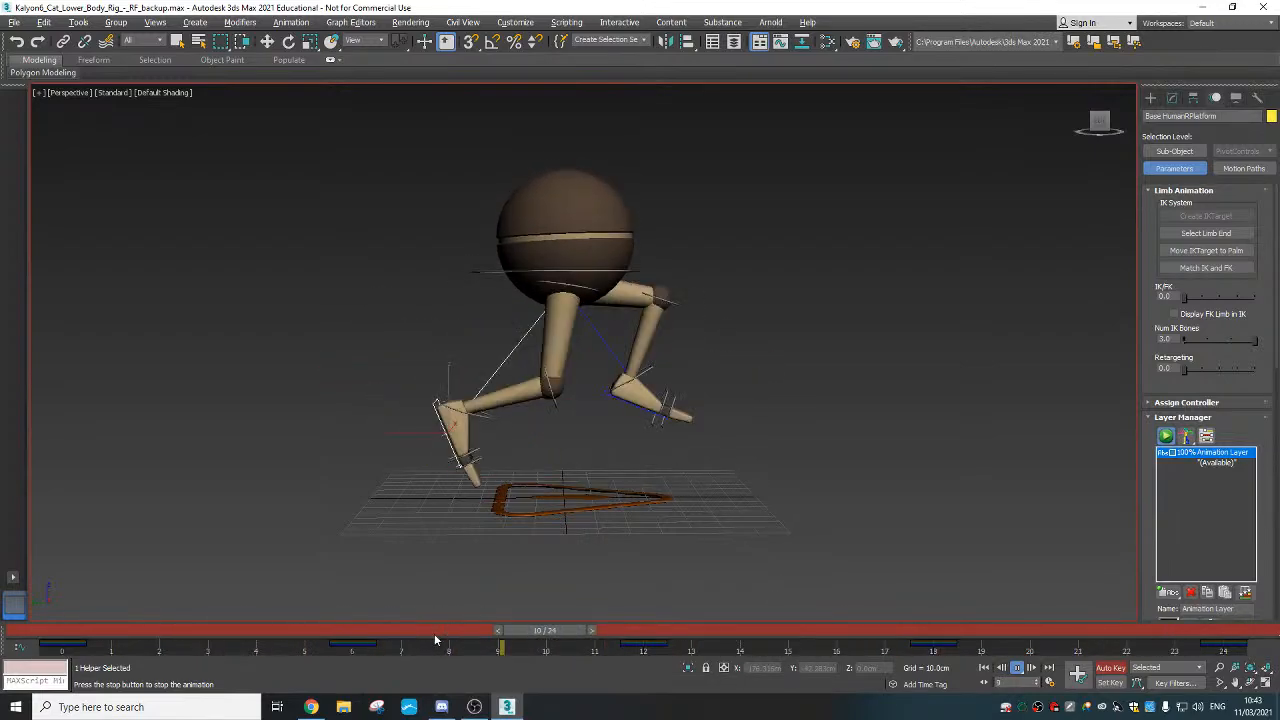
{"action": "left_click_drag", "start_coordinate": [434, 631], "coordinate": [300, 631]}
At frame 4, zero the foot's rotation and height so it lies flat on the ground
{"action": "key", "text": "w"}
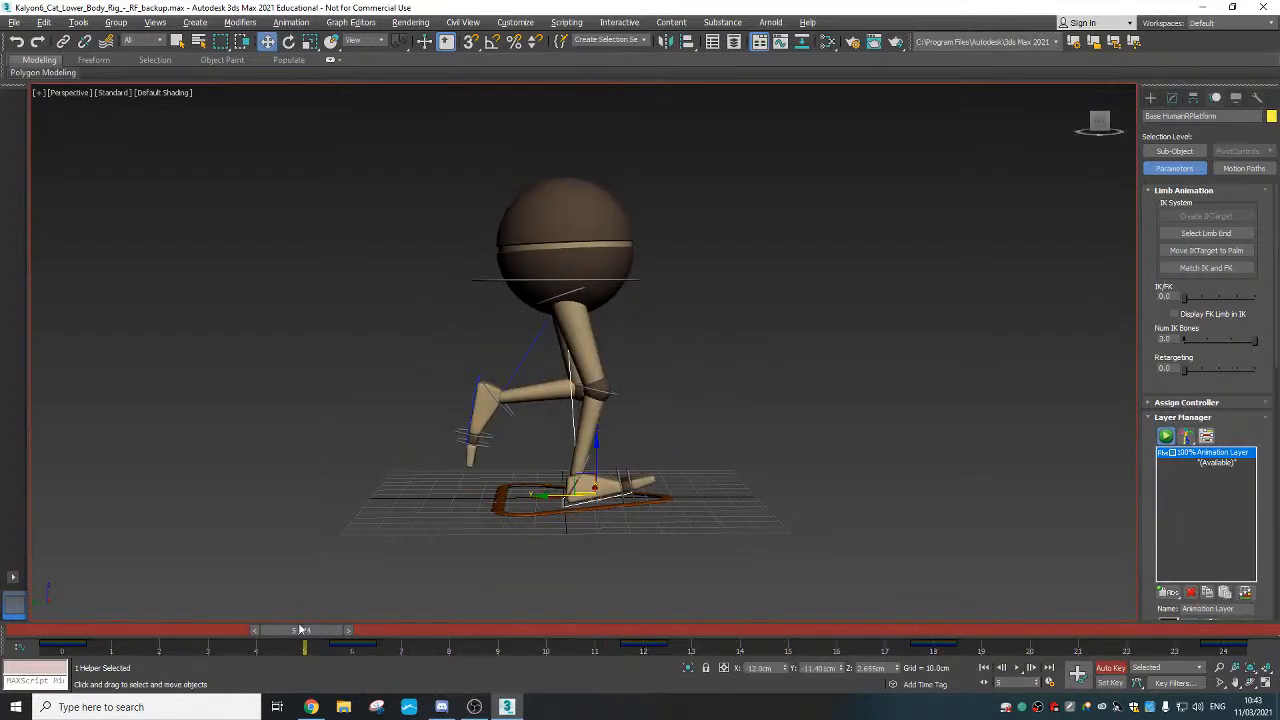
{"action": "left_click", "coordinate": [288, 632]}
{"action": "left_click_drag", "start_coordinate": [288, 633], "coordinate": [62, 633]}
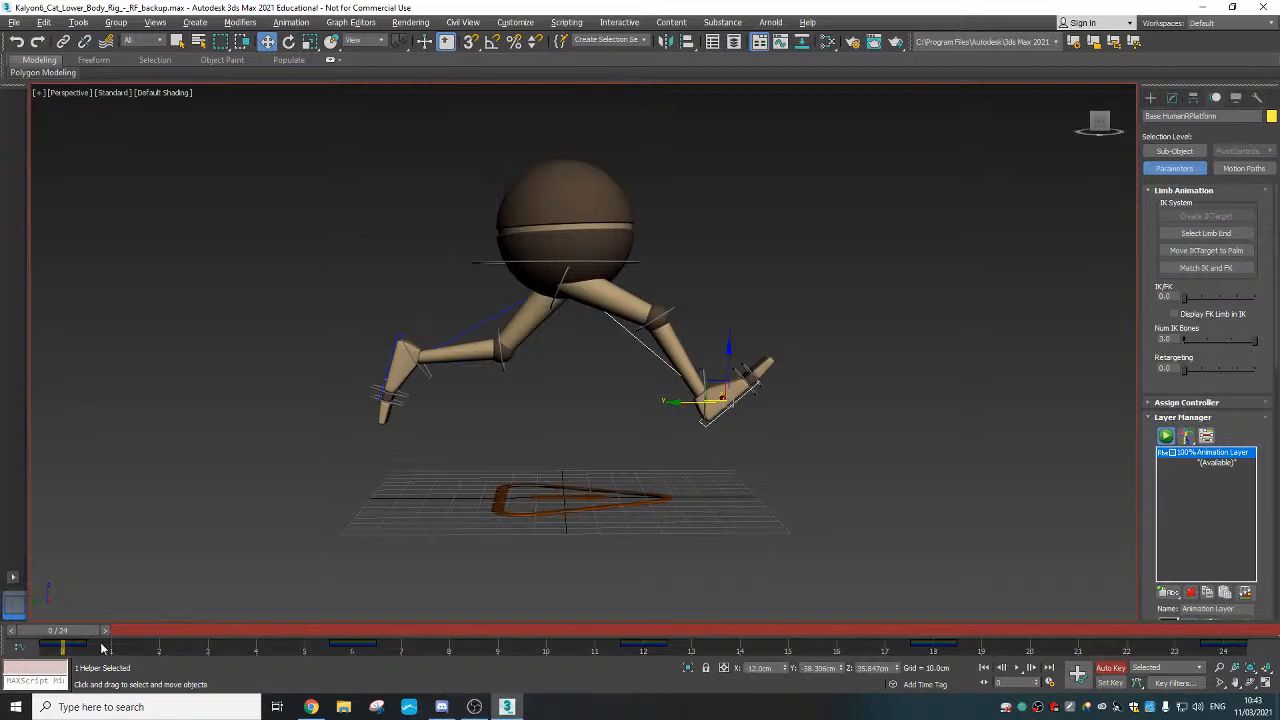
{"action": "left_click_drag", "start_coordinate": [103, 648], "coordinate": [266, 651]}
{"action": "key", "text": "w"}
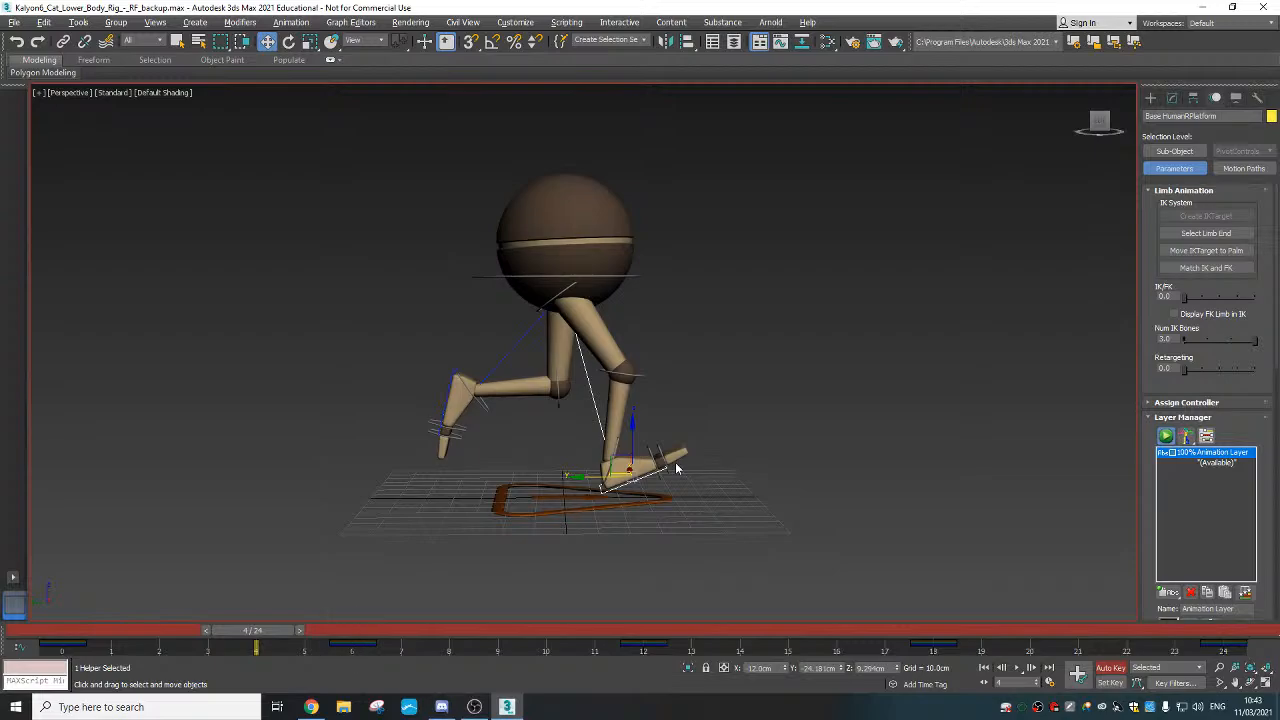
{"action": "right_click", "coordinate": [636, 466]}
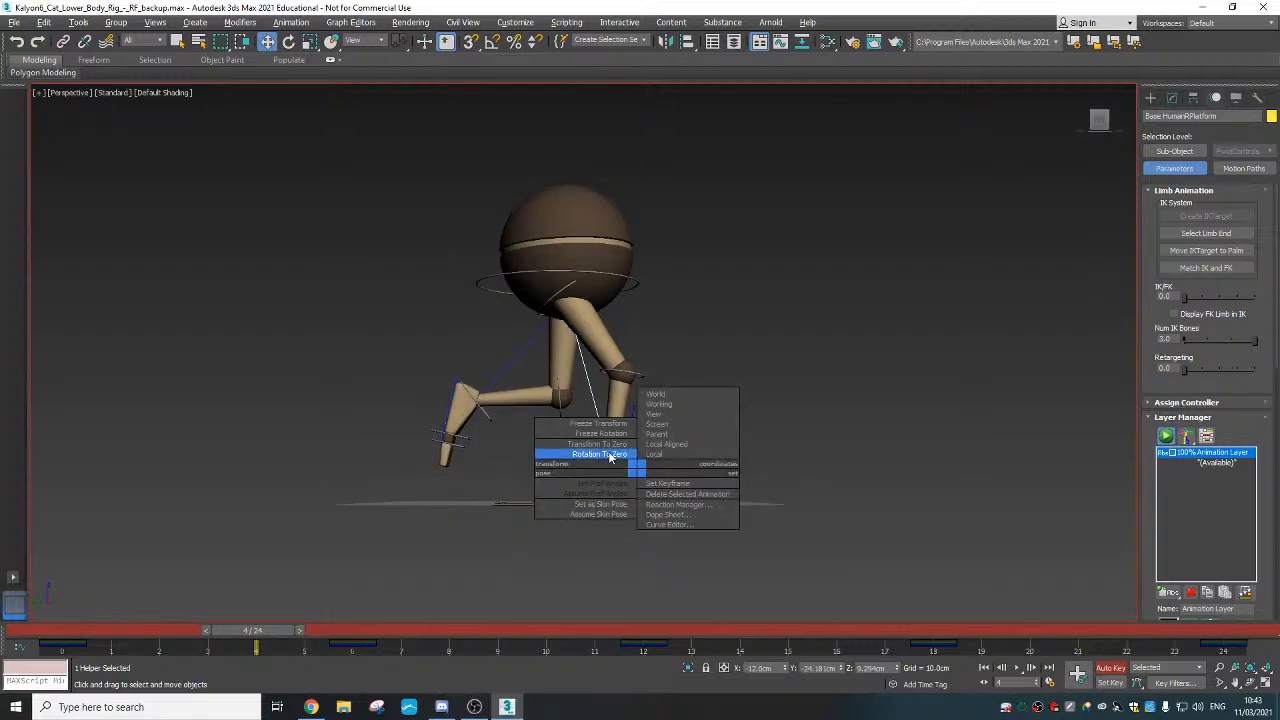
{"action": "left_click", "coordinate": [605, 454]}
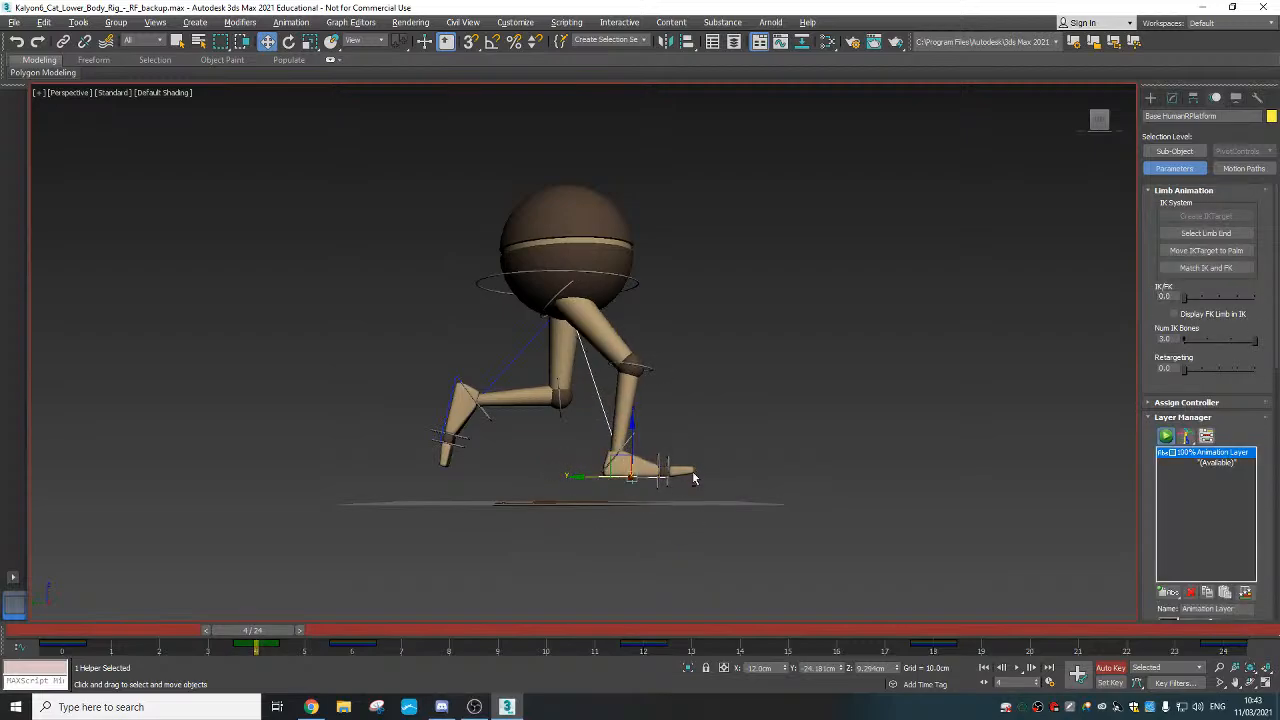
{"action": "right_click", "coordinate": [896, 668]}
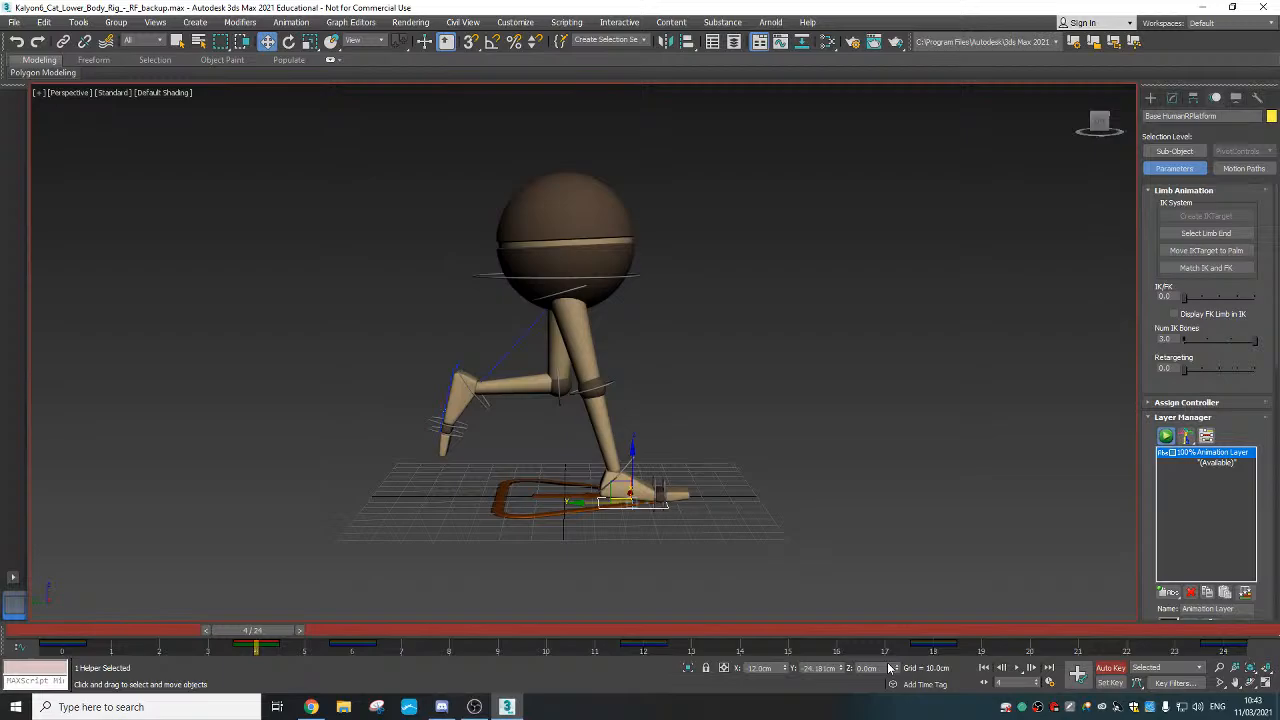
{"action": "middle_click_drag", "start_coordinate": [715, 512], "coordinate": [701, 498], "text": "alt"}
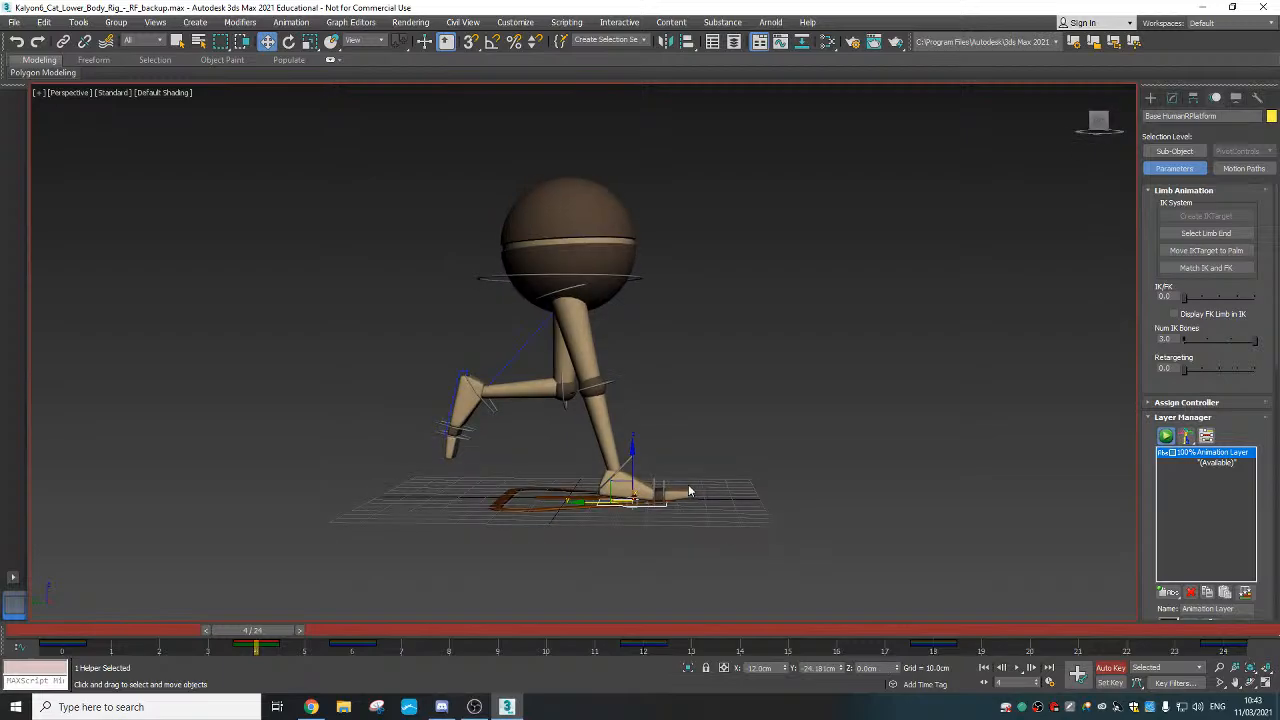
At frame 8, drop the foot to zero height with zero rotation, then return to frame 0
{"action": "left_click_drag", "start_coordinate": [253, 630], "coordinate": [441, 643]}
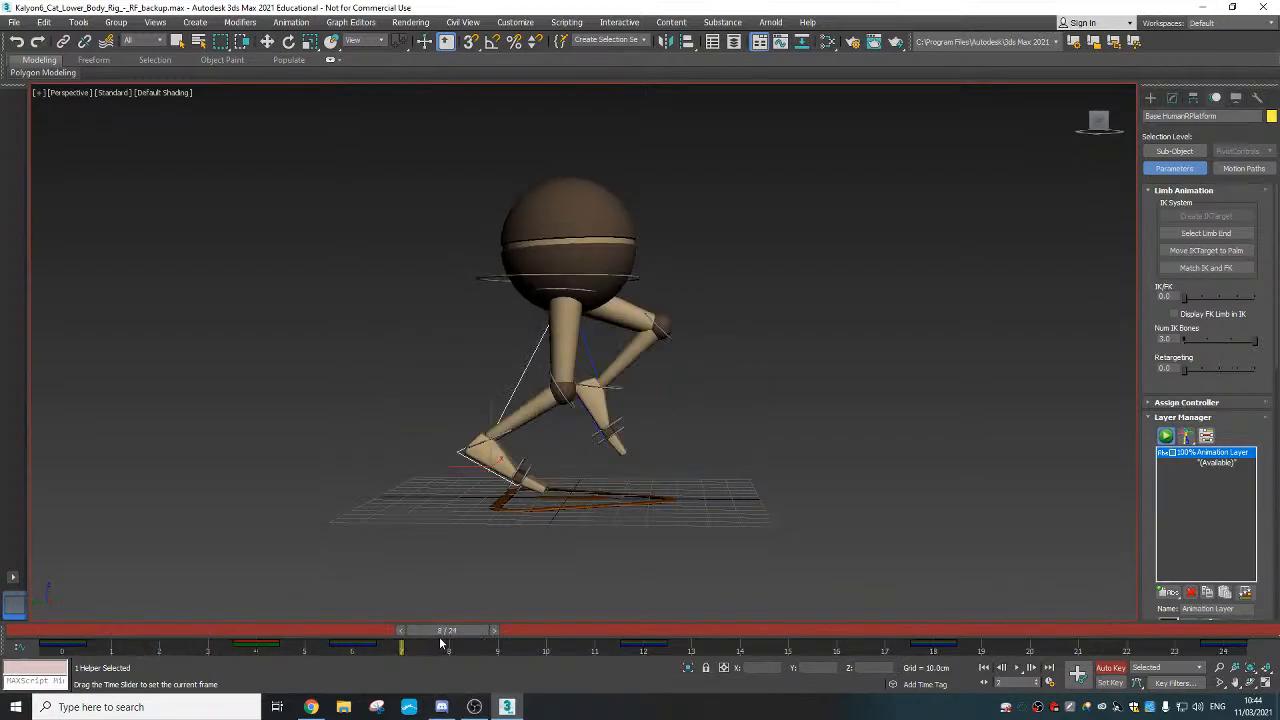
{"action": "key", "text": "w"}
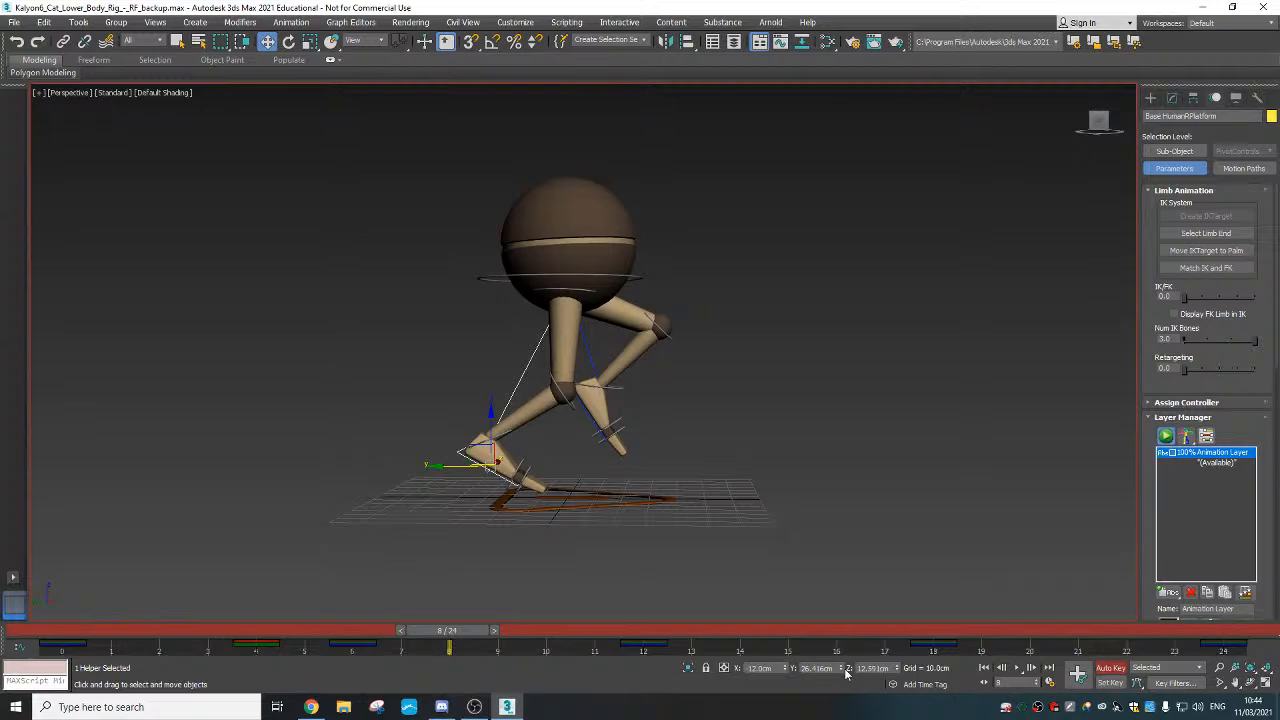
{"action": "right_click", "coordinate": [896, 668]}
{"action": "right_click", "coordinate": [484, 504], "text": "alt"}
{"action": "left_click", "coordinate": [457, 485]}
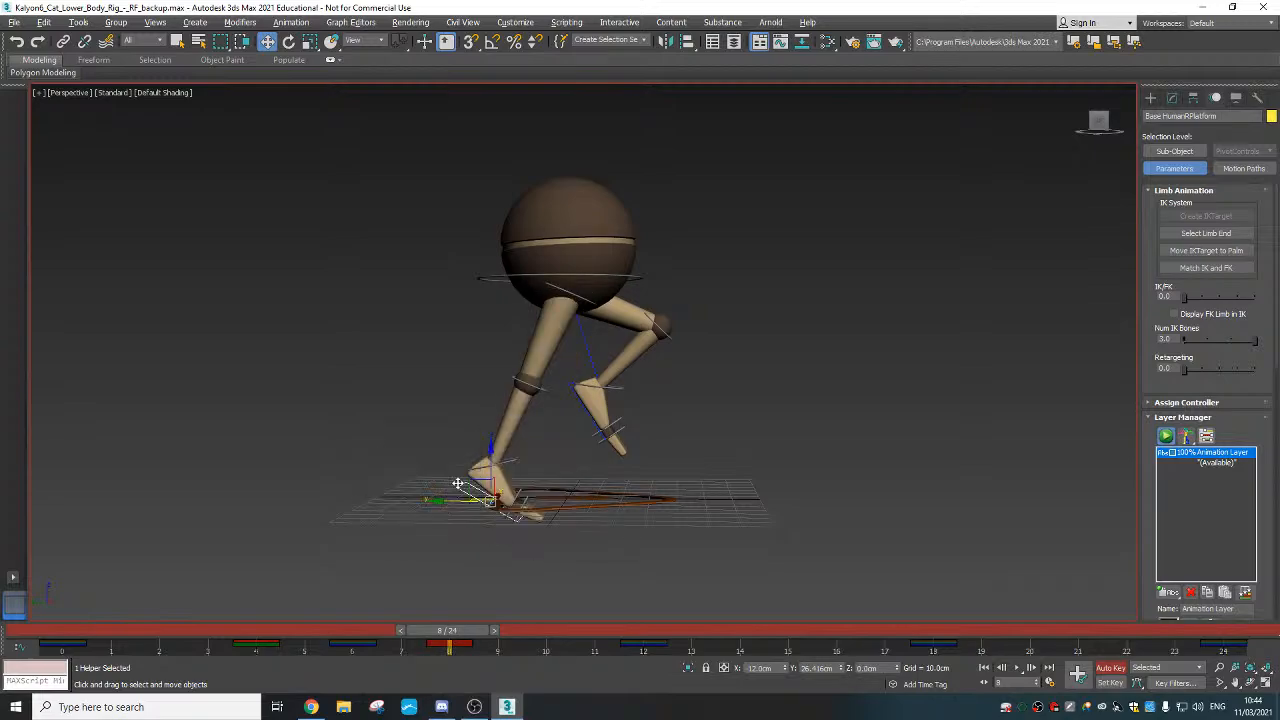
{"action": "middle_click_drag", "start_coordinate": [519, 523], "coordinate": [516, 520], "text": "alt"}
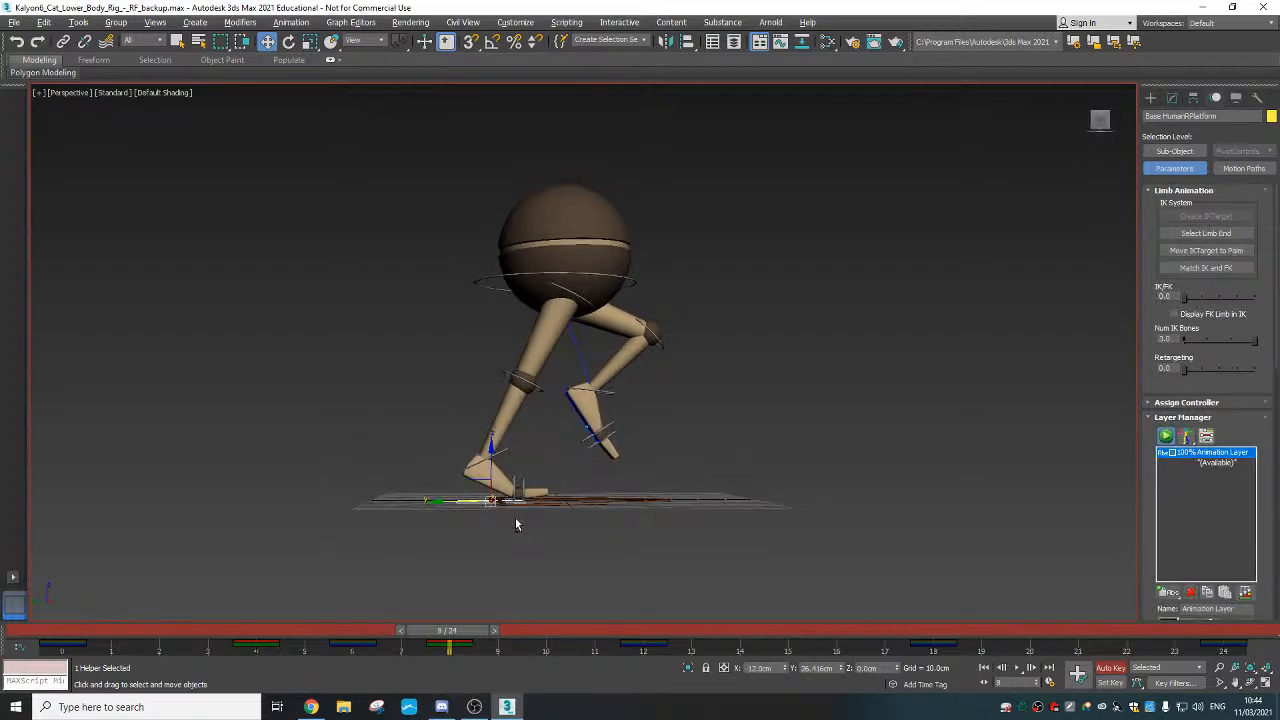
{"action": "mouse_move", "coordinate": [447, 630]}
{"action": "left_mouse_down"}
{"action": "mouse_move", "coordinate": [190, 630]}
{"action": "mouse_move", "coordinate": [508, 628]}
{"action": "mouse_move", "coordinate": [335, 636]}
{"action": "mouse_move", "coordinate": [500, 630]}
{"action": "mouse_move", "coordinate": [461, 638]}
{"action": "left_mouse_up"}
{"action": "key", "text": "w"}
{"action": "left_click_drag", "start_coordinate": [460, 632], "coordinate": [252, 632]}
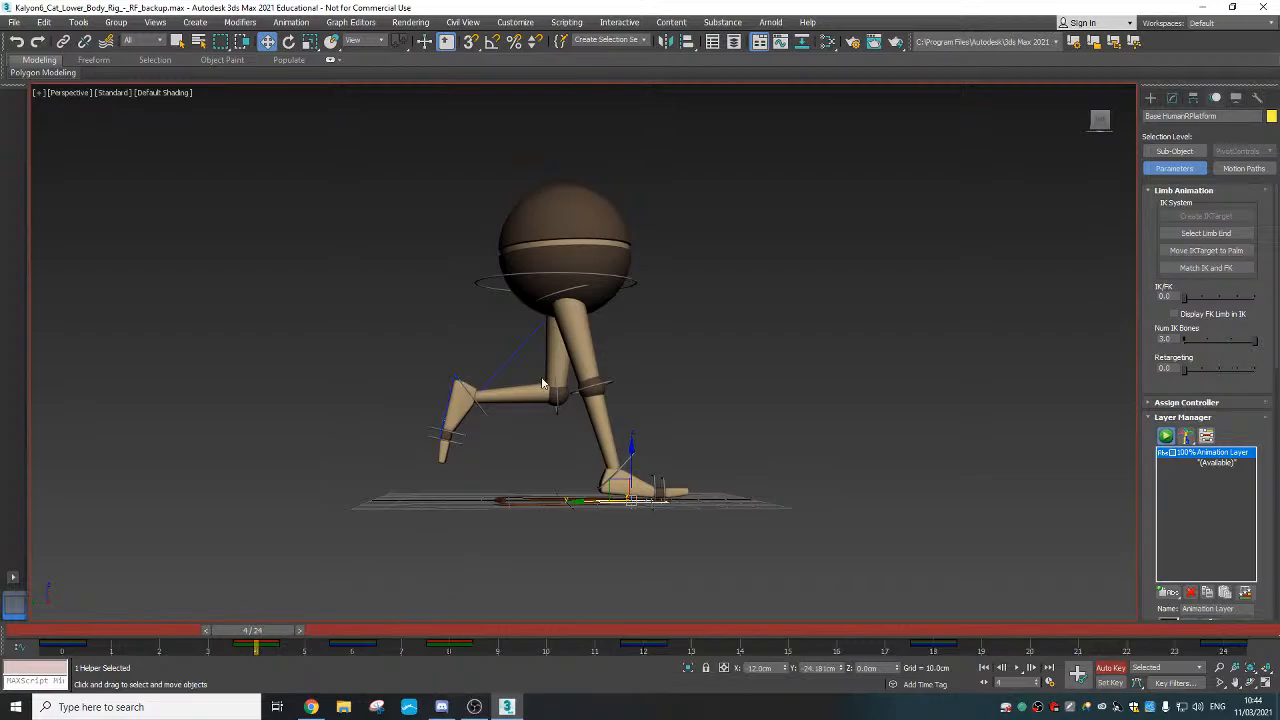
At frame 16, drop the right foot to ground height and zero its rotation
{"action": "left_click_drag", "start_coordinate": [252, 630], "coordinate": [668, 649]}
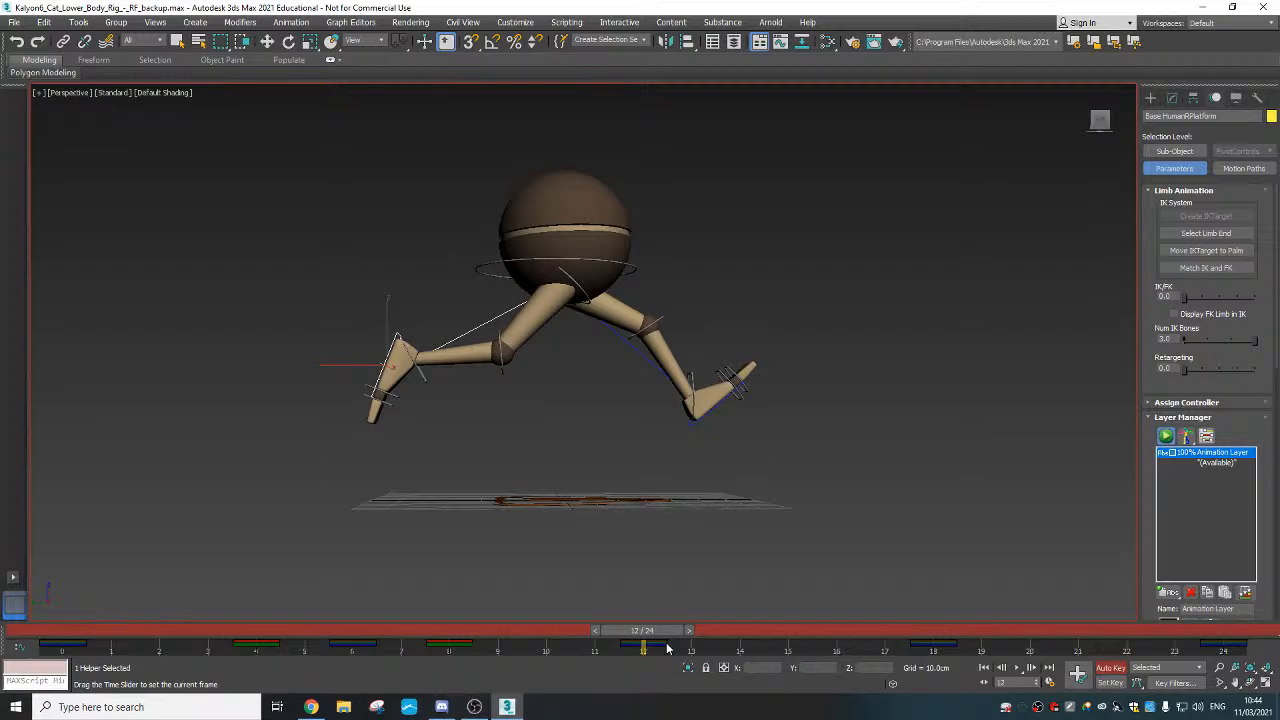
{"action": "key", "text": "w"}
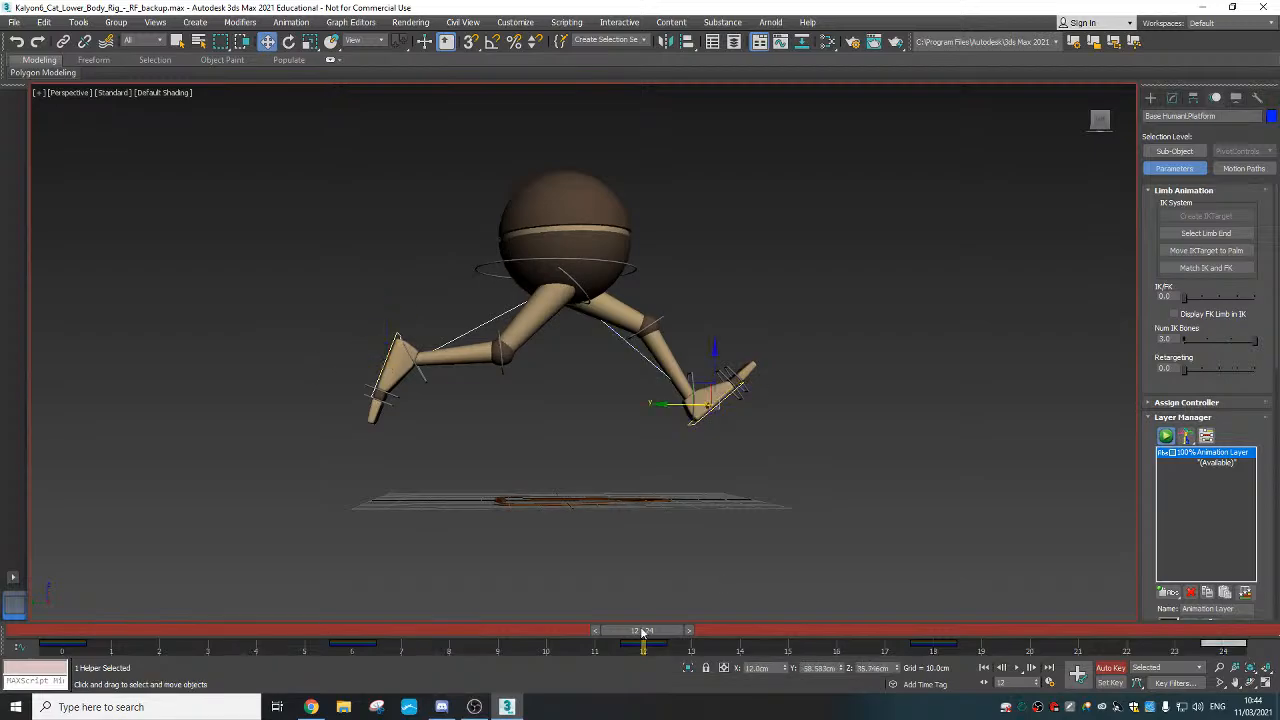
{"action": "left_click_drag", "start_coordinate": [643, 630], "coordinate": [818, 643]}
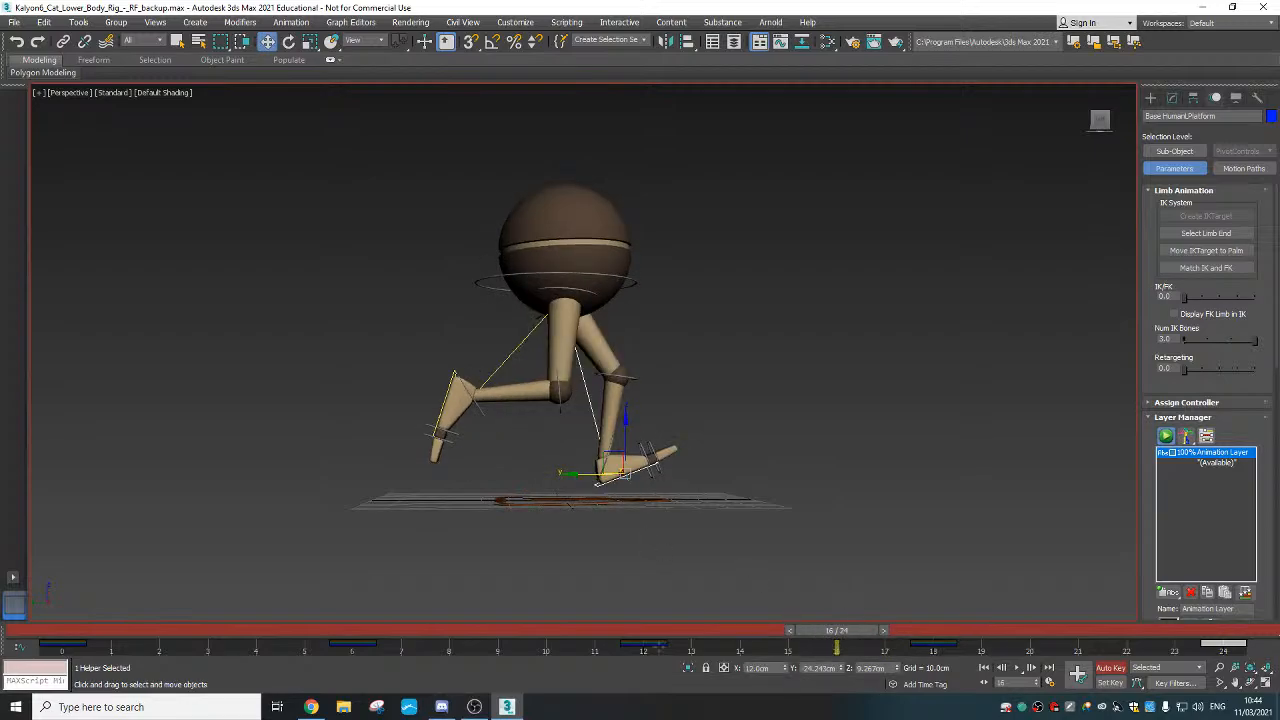
{"action": "left_click", "coordinate": [451, 374]}
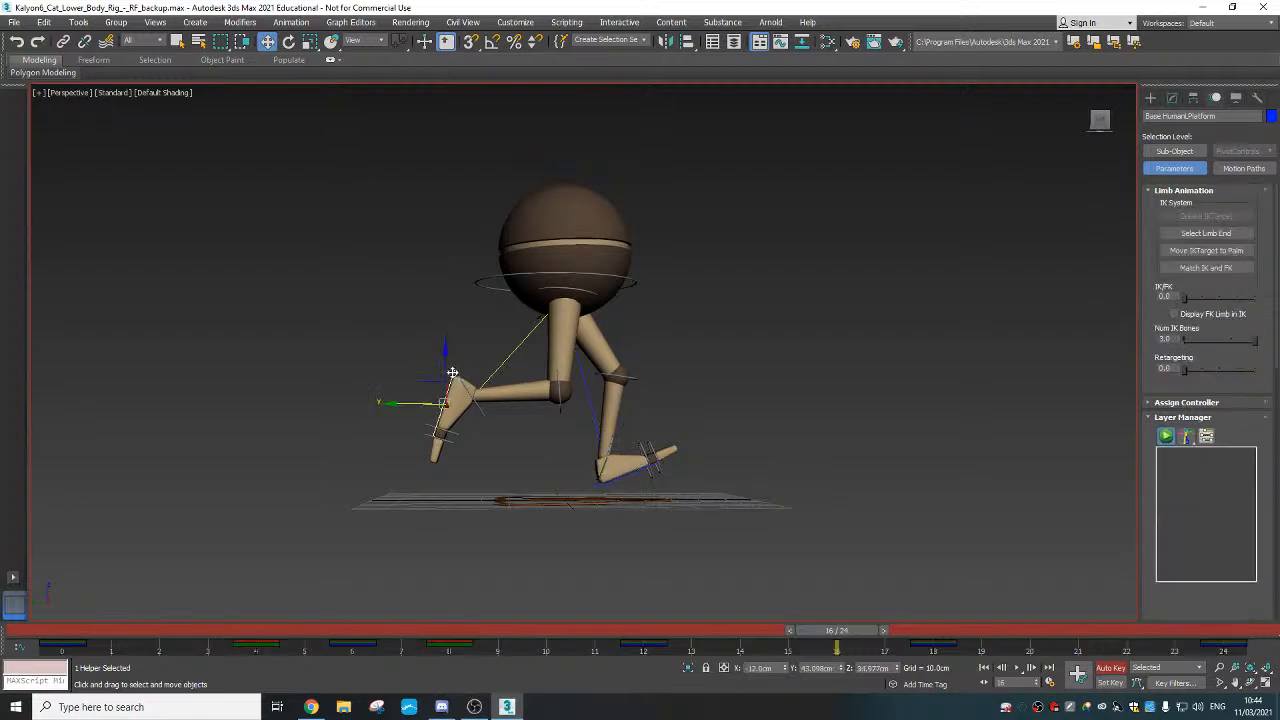
{"action": "left_click", "coordinate": [612, 468]}
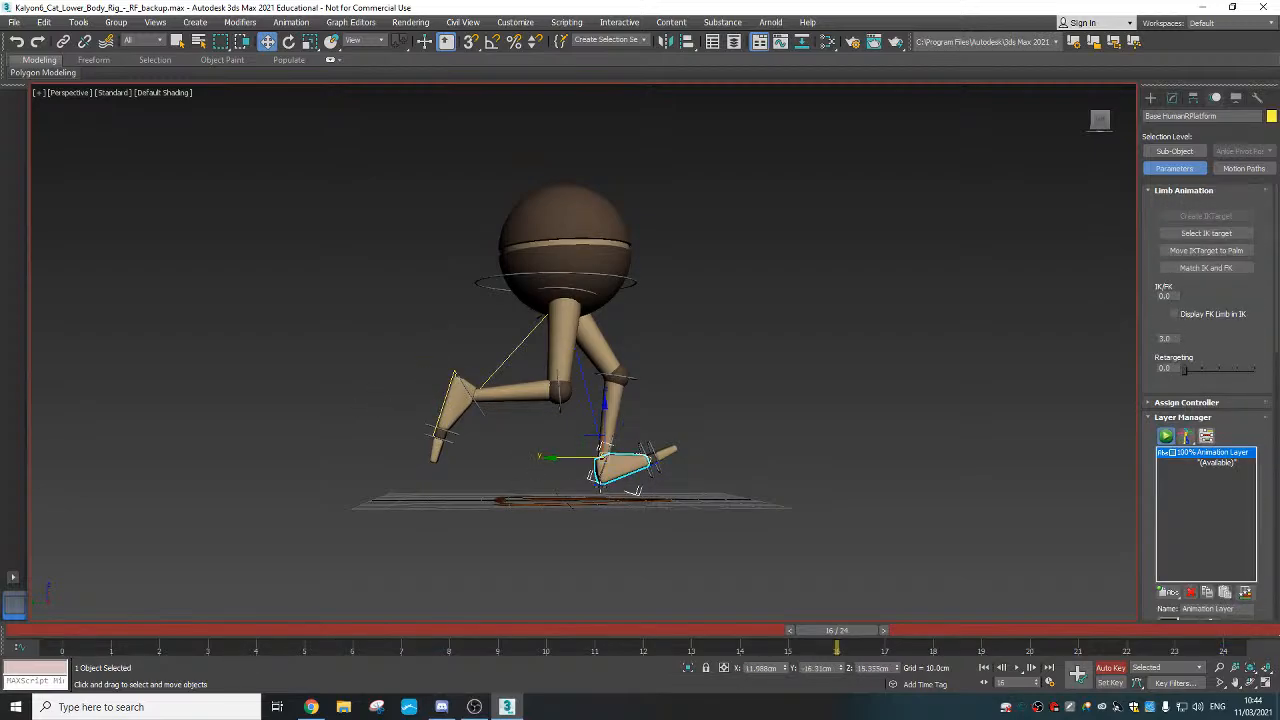
{"action": "right_click", "coordinate": [622, 472]}
{"action": "left_click", "coordinate": [657, 487]}
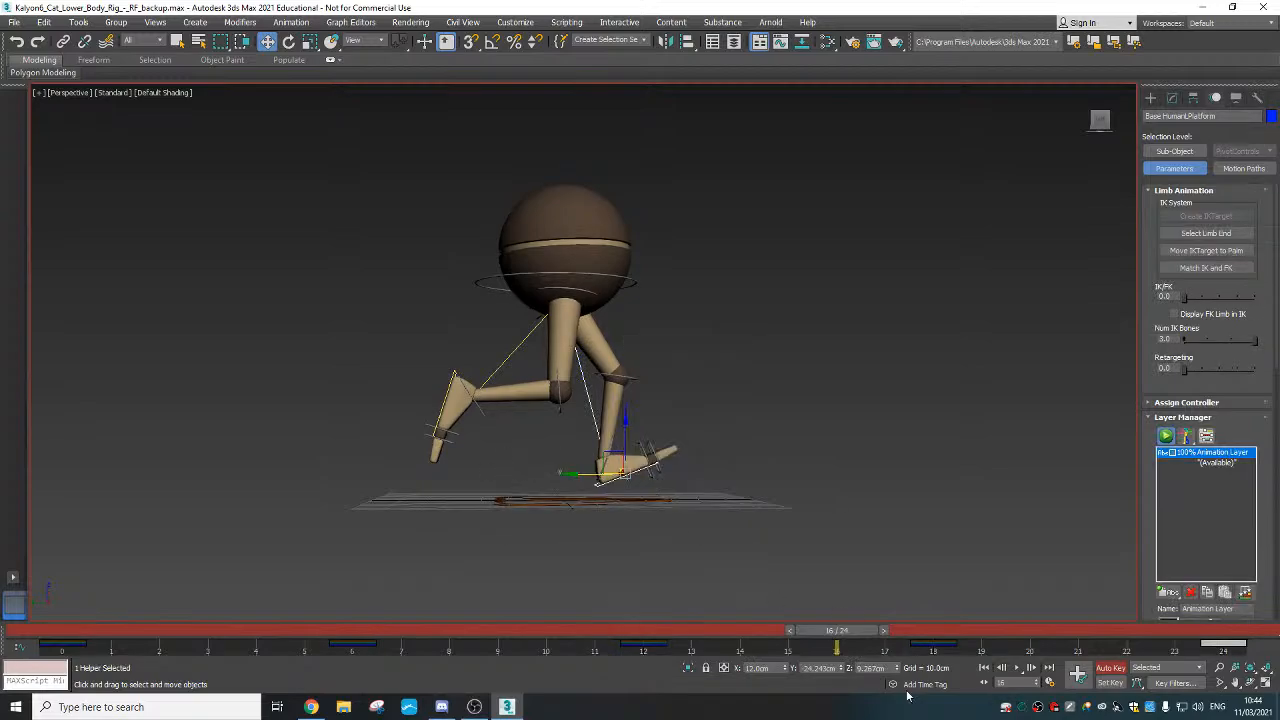
{"action": "right_click", "coordinate": [897, 669]}
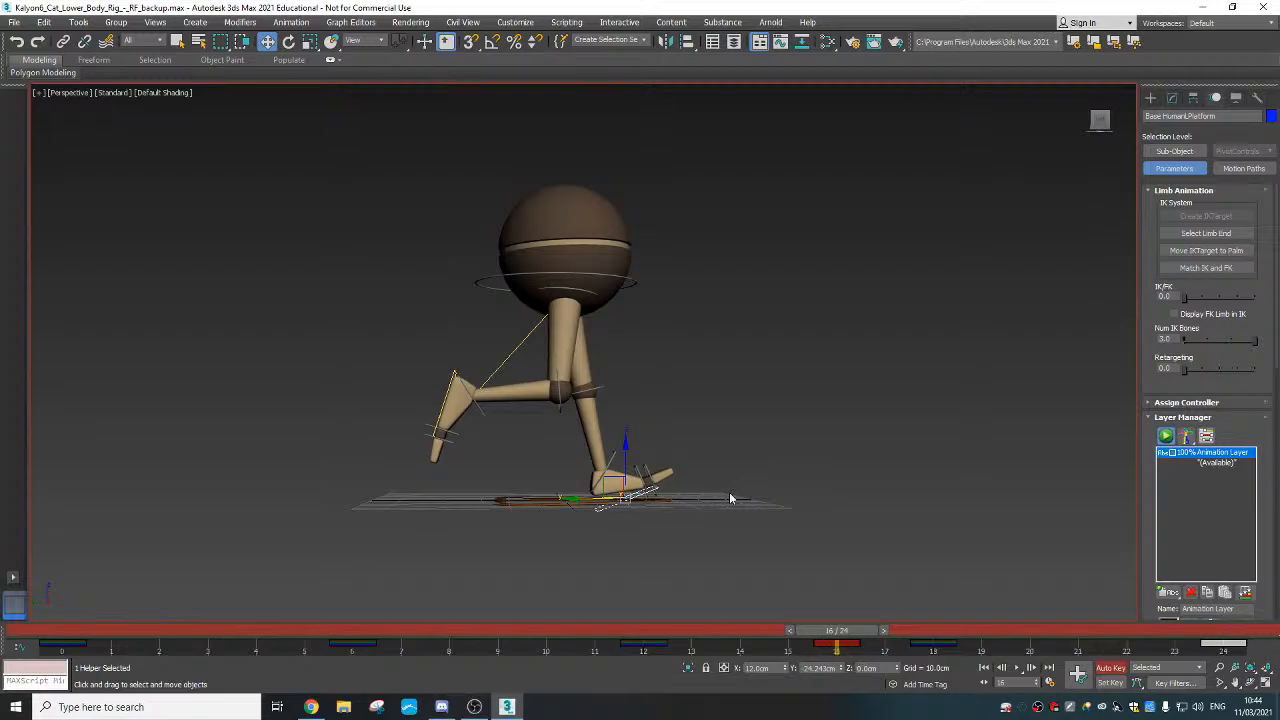
{"action": "right_click", "coordinate": [620, 493]}
{"action": "left_click", "coordinate": [596, 476]}
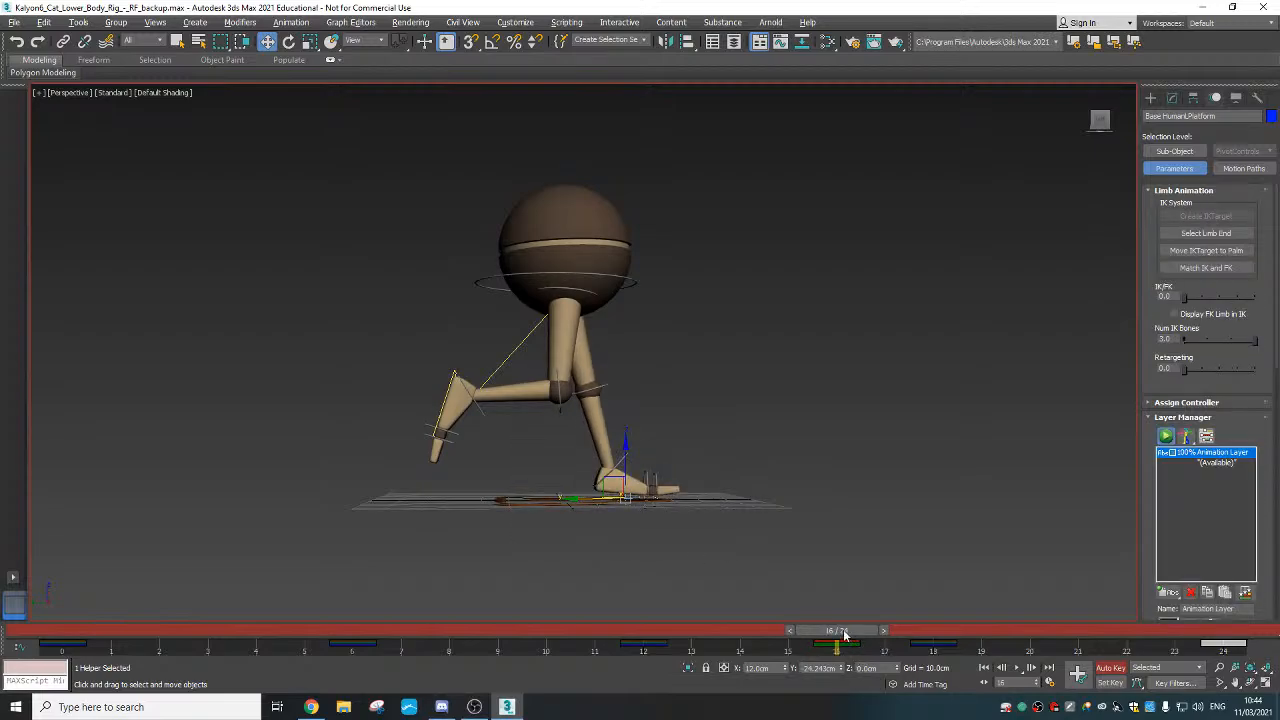
At frame 20, zero the foot's rotation and set its height to 0
{"action": "left_click_drag", "start_coordinate": [847, 633], "coordinate": [1029, 633]}
{"action": "key", "text": "w"}
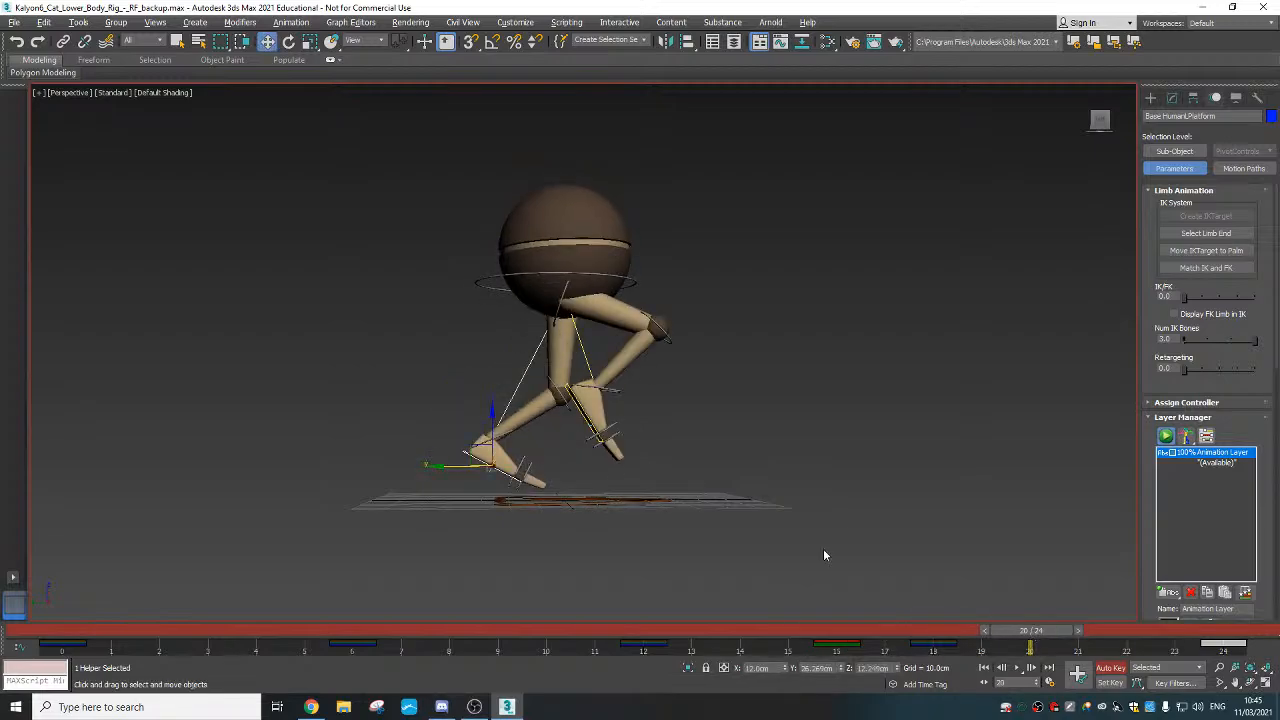
{"action": "right_click", "coordinate": [460, 458]}
{"action": "left_click", "coordinate": [432, 437]}
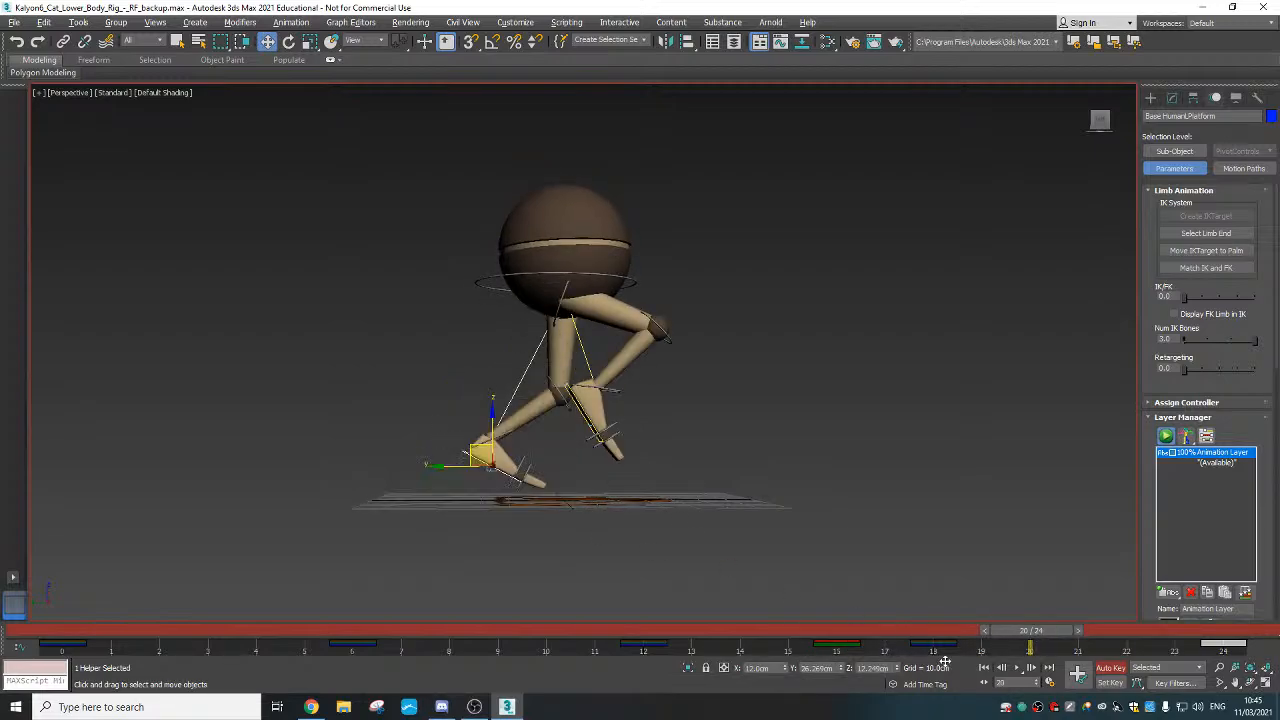
{"action": "right_click", "coordinate": [897, 670]}
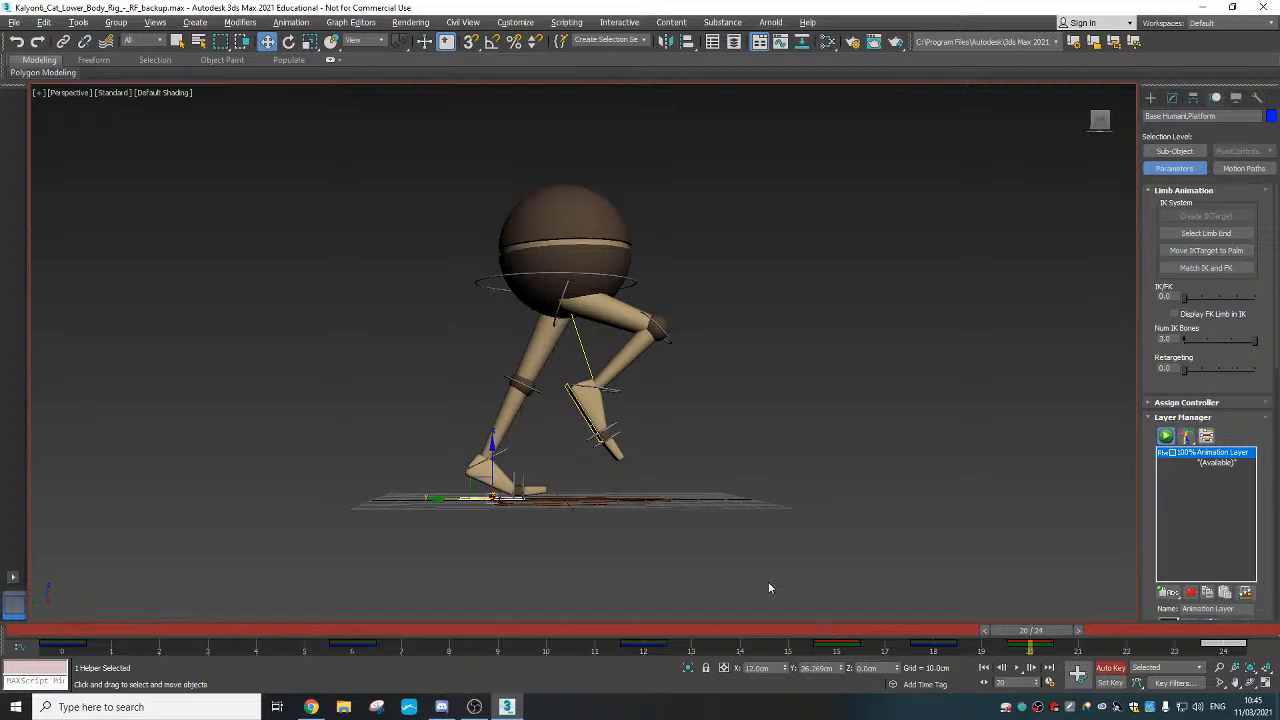
Play back the walk cycle, stop at frame 1 and select the pelvis ring
{"action": "left_click_drag", "start_coordinate": [1029, 634], "coordinate": [1076, 630]}
{"action": "left_click", "coordinate": [1016, 667]}
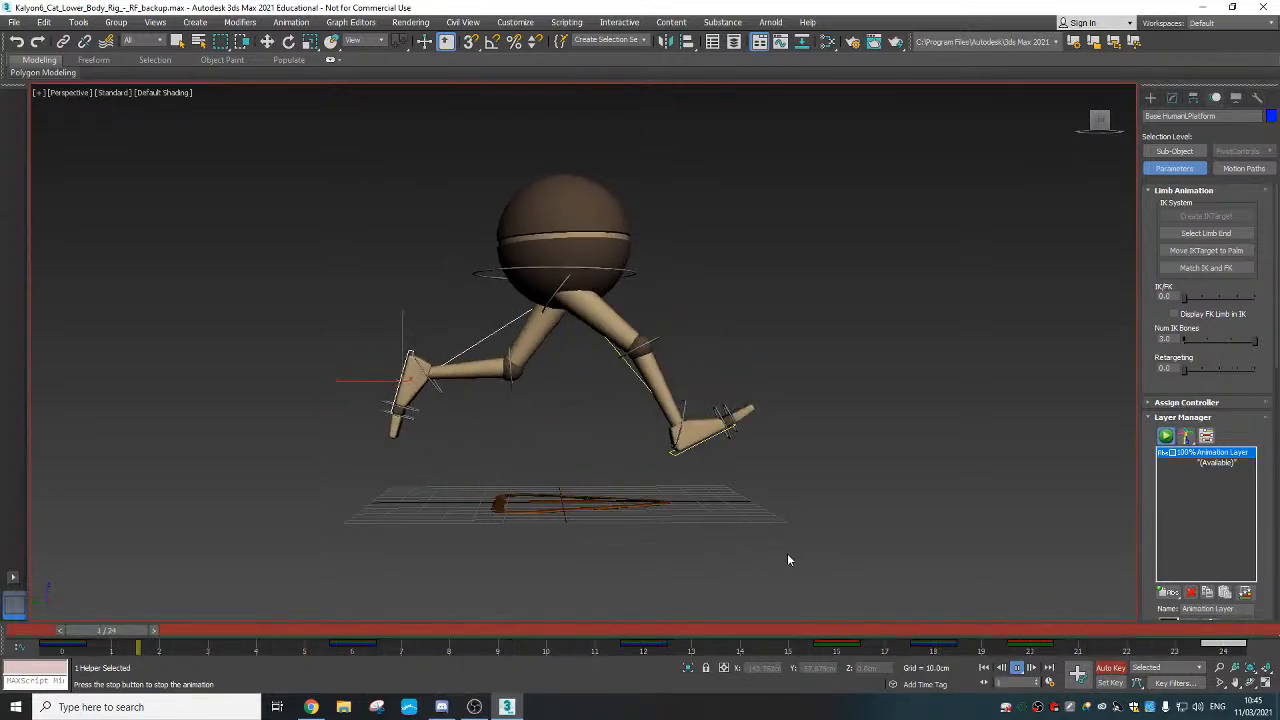
{"action": "left_click_drag", "start_coordinate": [312, 630], "coordinate": [110, 630]}
{"action": "key", "text": "w"}
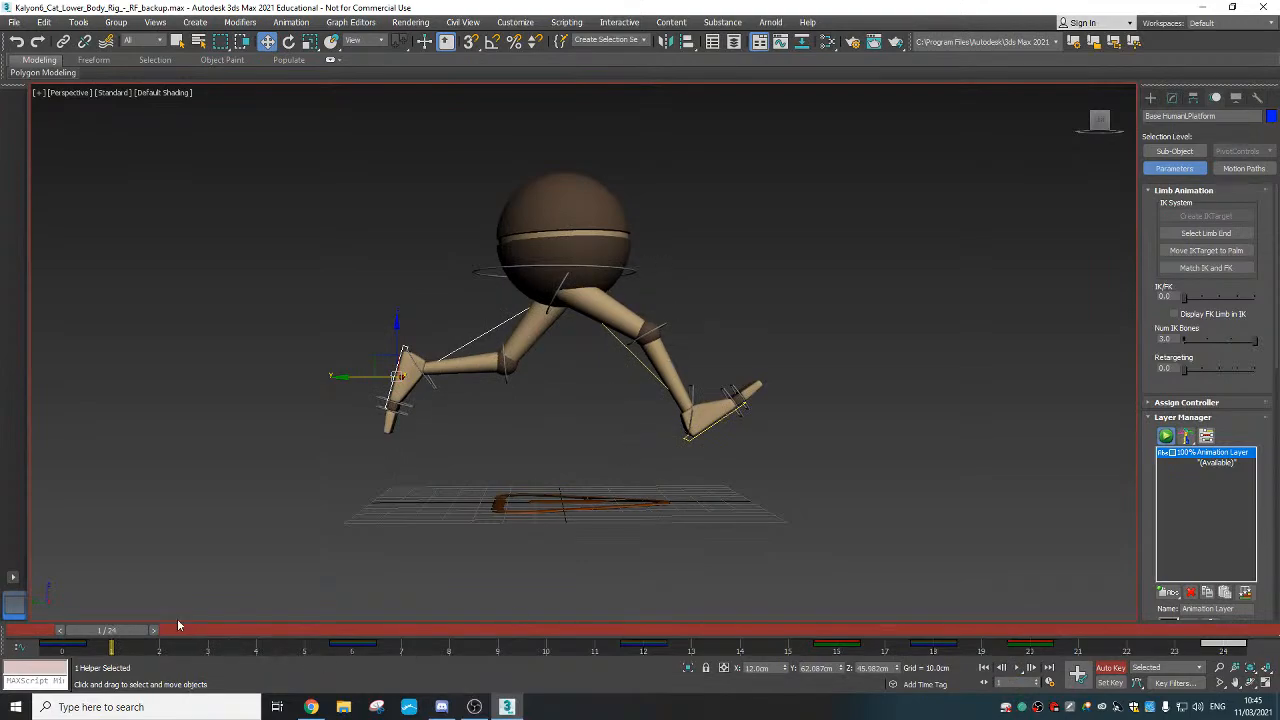
{"action": "left_click", "coordinate": [631, 270]}
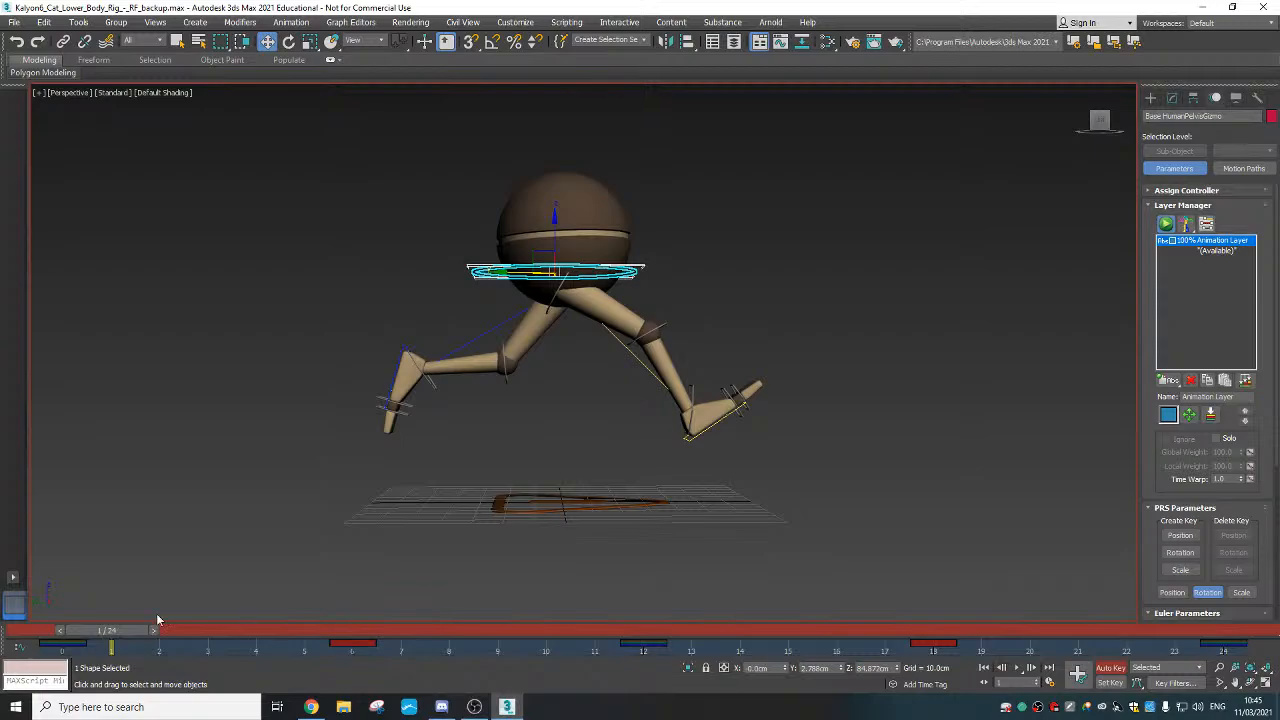
At frame 6, tilt the pelvis sideways exactly 5° with Angle Snap on, viewed from the front
{"action": "left_click_drag", "start_coordinate": [98, 628], "coordinate": [348, 632]}
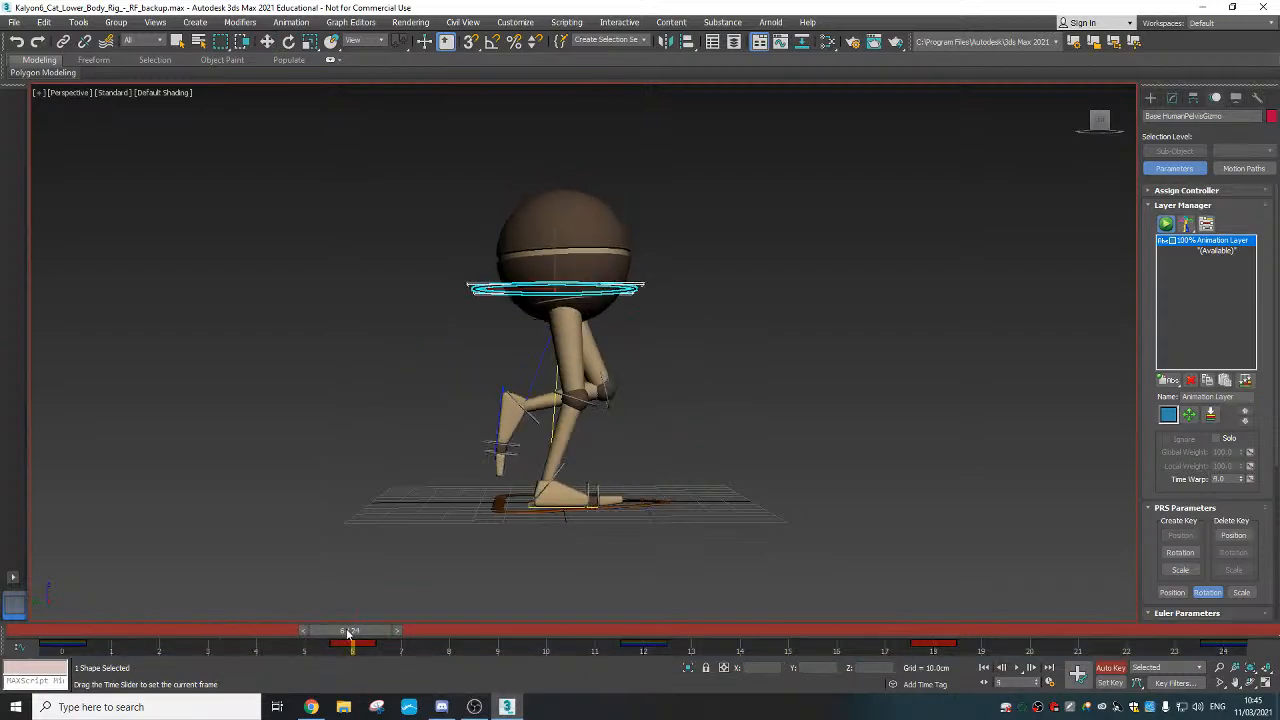
{"action": "key", "text": "w"}
{"action": "middle_click_drag", "start_coordinate": [794, 369], "coordinate": [668, 375], "text": "alt"}
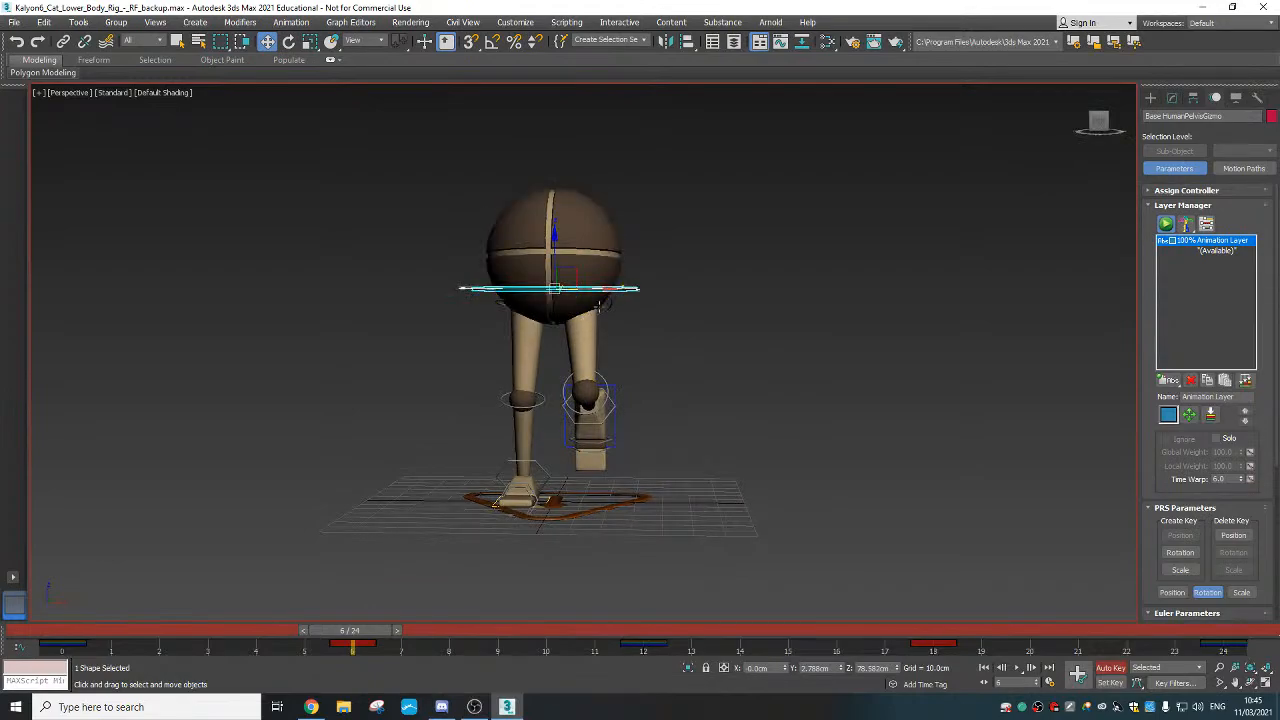
{"action": "middle_click_drag", "start_coordinate": [590, 291], "coordinate": [598, 296], "text": "alt"}
{"action": "right_click", "coordinate": [598, 296]}
{"action": "left_click", "coordinate": [618, 320]}
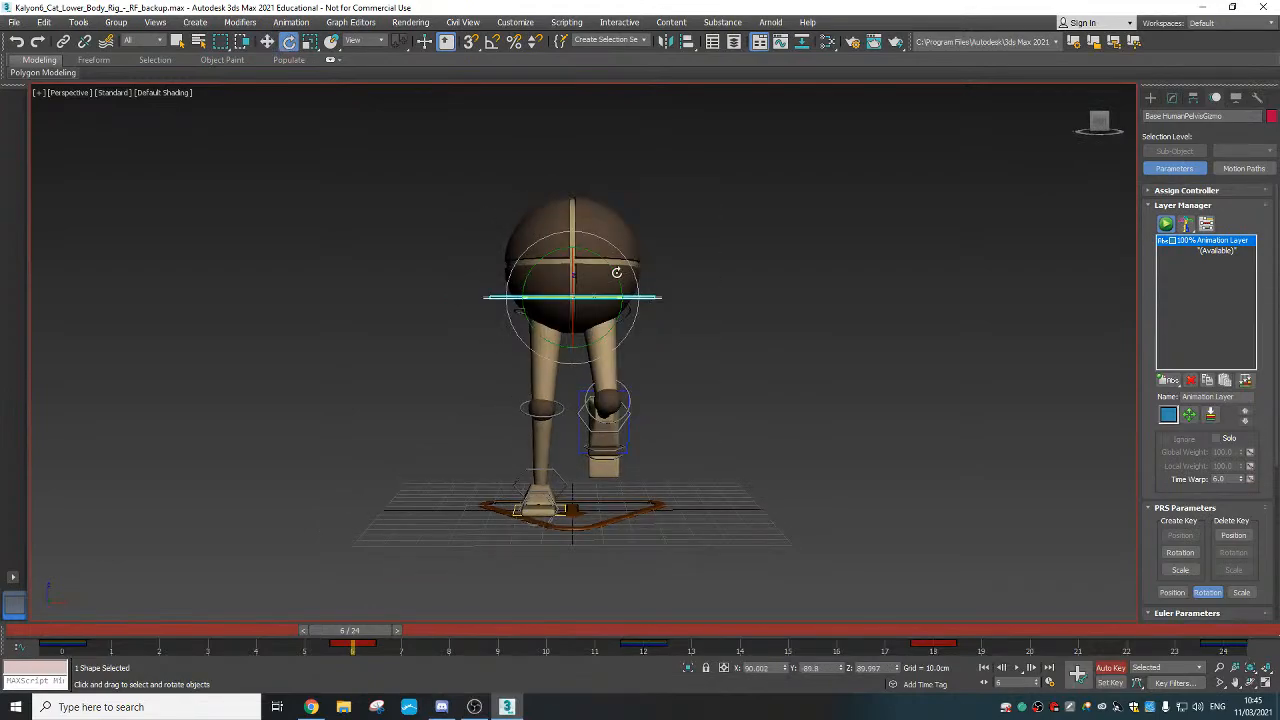
{"action": "left_click_drag", "start_coordinate": [612, 273], "coordinate": [607, 273]}
{"action": "key", "text": "ctrl+z"}
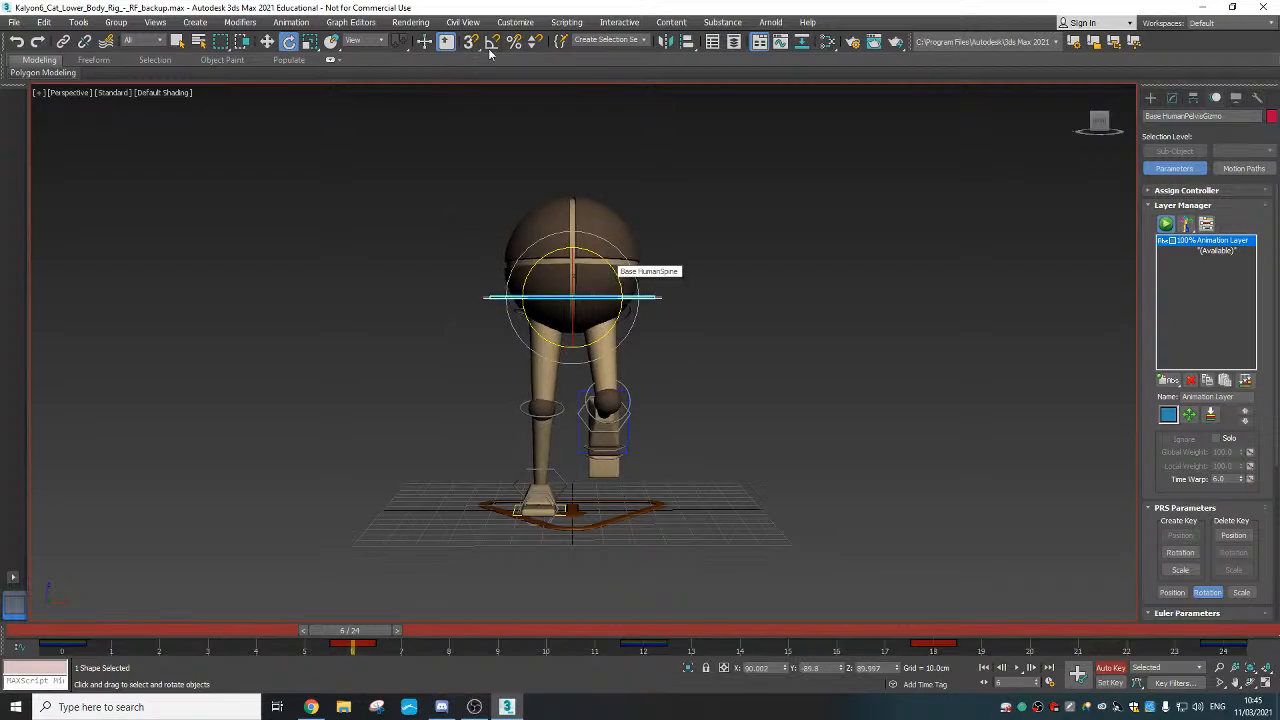
{"action": "left_click", "coordinate": [492, 41]}
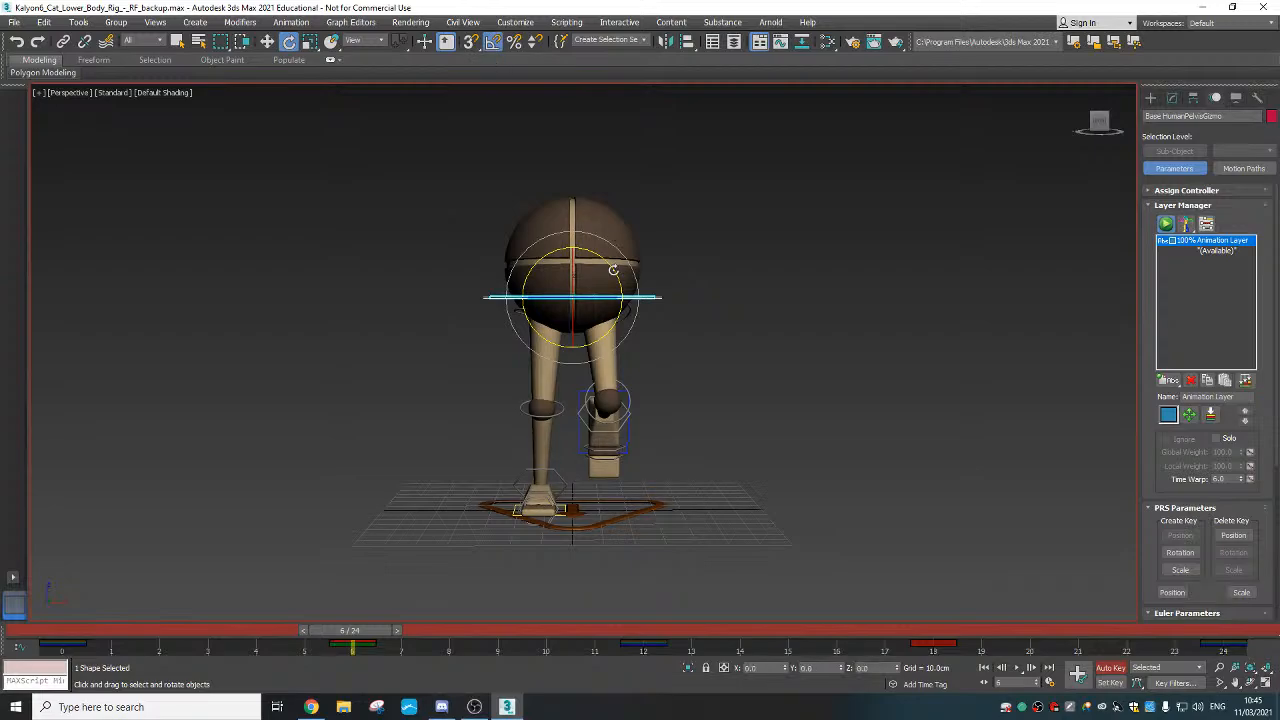
{"action": "left_click_drag", "start_coordinate": [614, 250], "coordinate": [613, 269]}
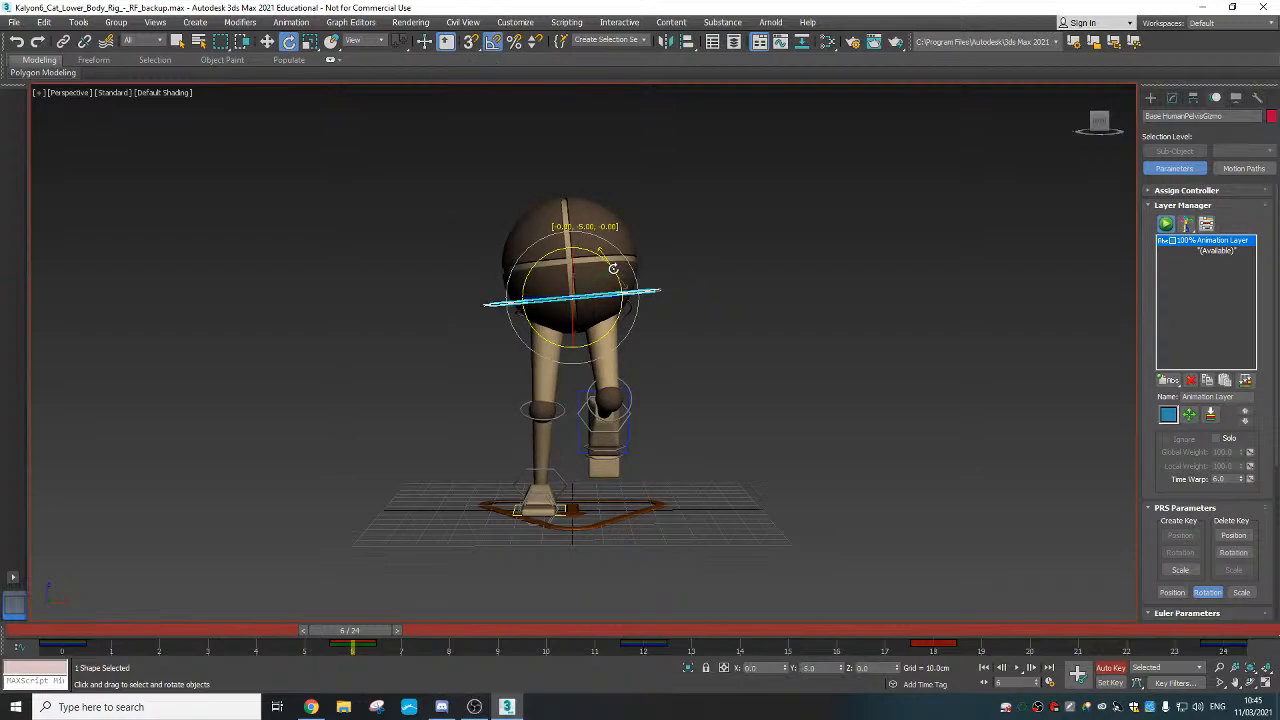
{"action": "middle_click_drag", "start_coordinate": [598, 318], "coordinate": [510, 322], "text": "alt"}
Key the same sideways pelvis tilt near frame 18 and review the grid and snap settings
{"action": "left_click_drag", "start_coordinate": [333, 632], "coordinate": [930, 629]}
{"action": "middle_click_drag", "start_coordinate": [865, 518], "coordinate": [743, 457], "text": "alt"}
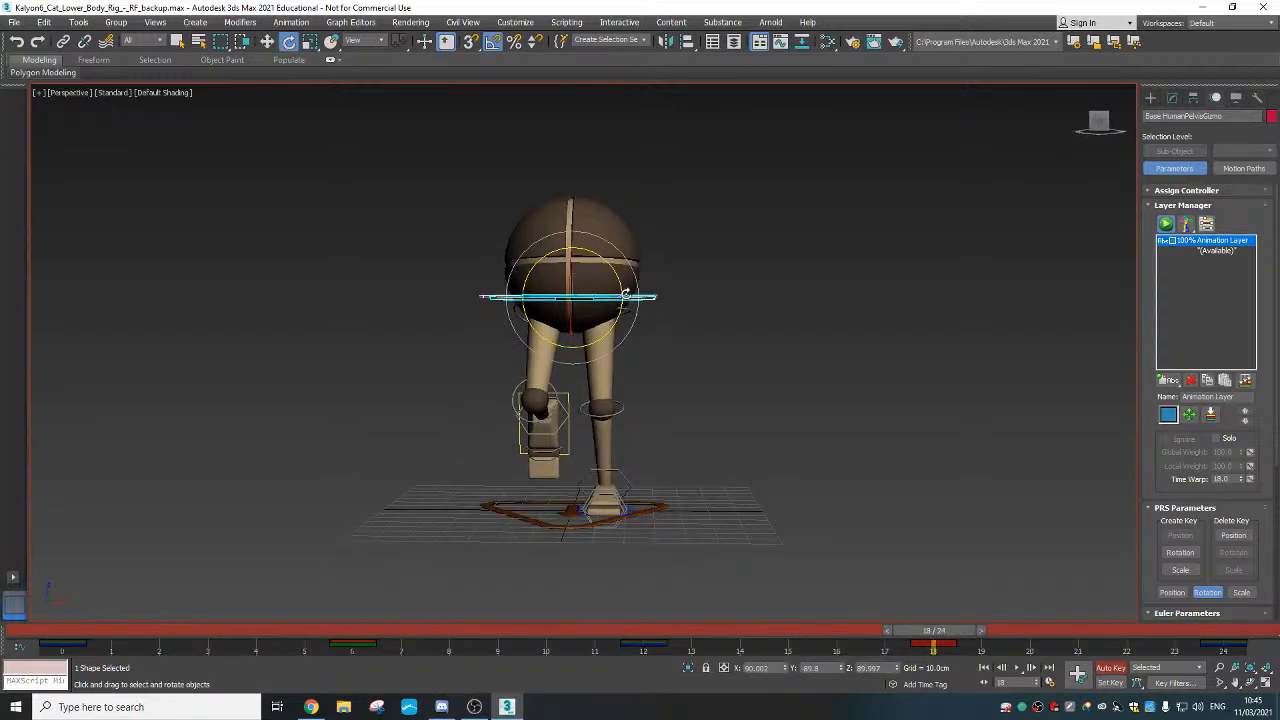
{"action": "left_click_drag", "start_coordinate": [625, 295], "coordinate": [612, 274]}
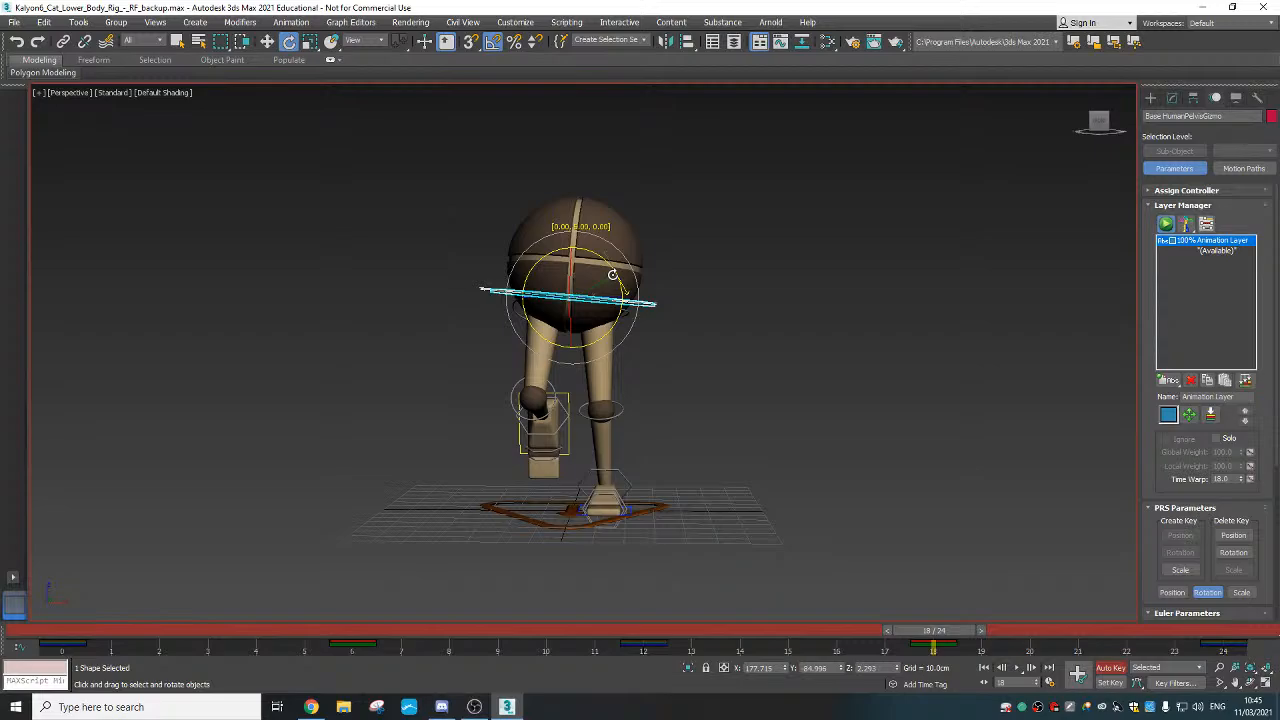
{"action": "middle_click_drag", "start_coordinate": [688, 427], "coordinate": [712, 420], "text": "alt"}
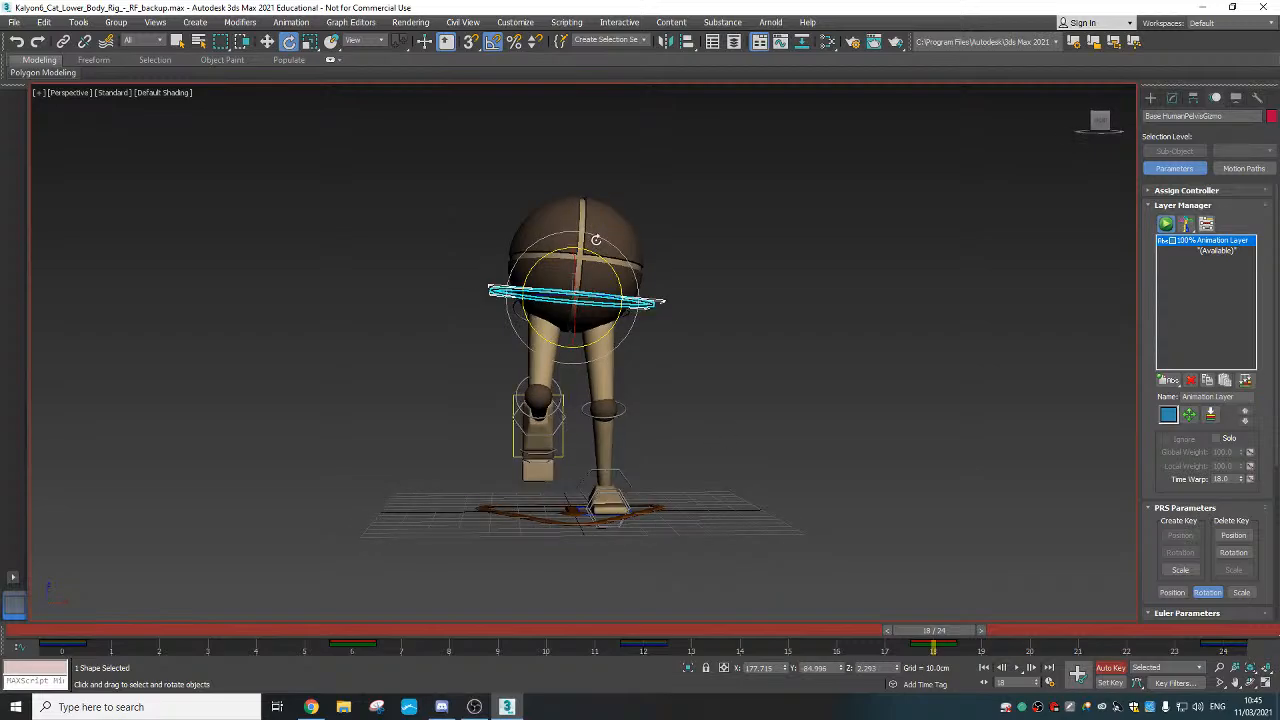
{"action": "right_click", "coordinate": [493, 38]}
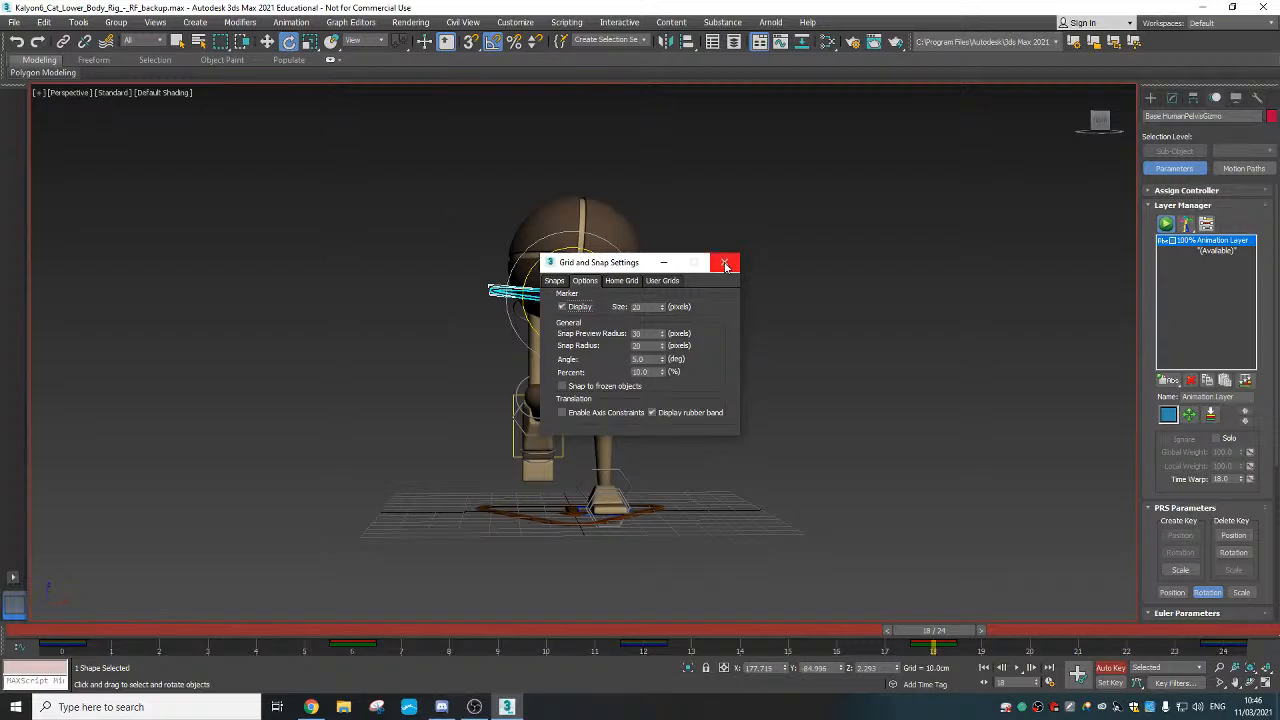
{"action": "left_click", "coordinate": [725, 265]}
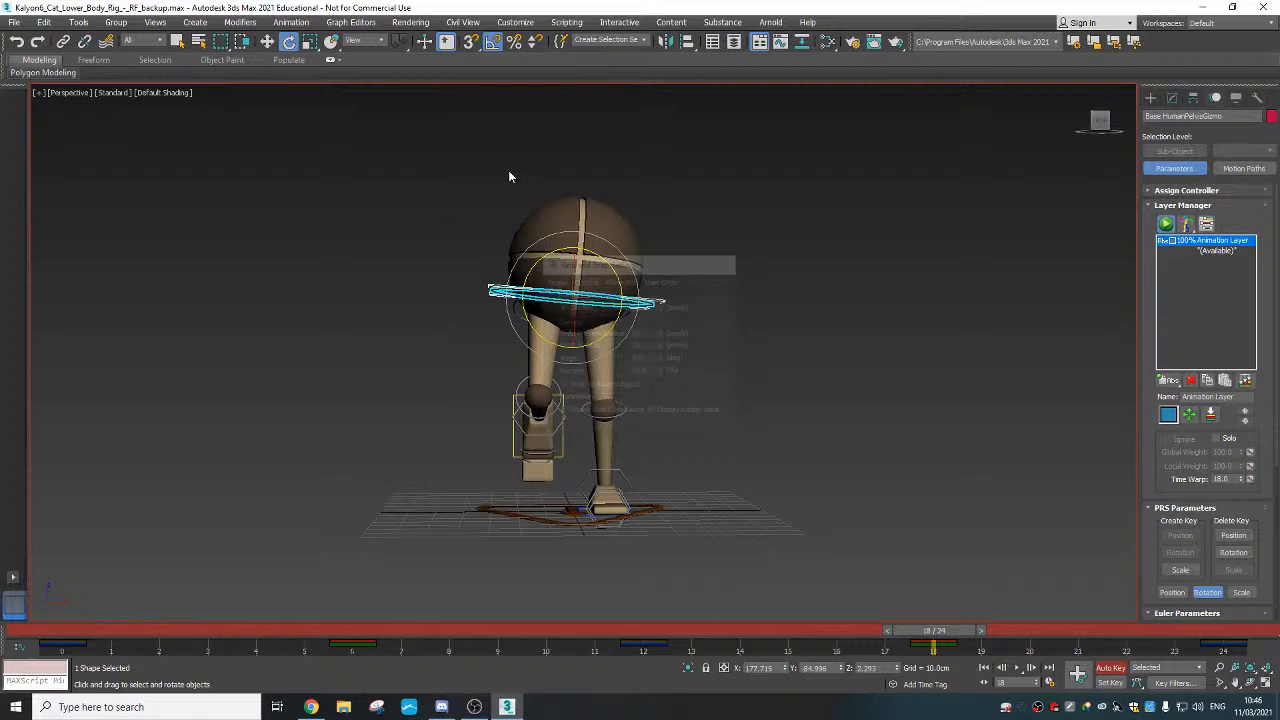
Play back the hip sway, then at frame 11 select the right foot control with Rotate active
{"action": "key", "text": "/"}
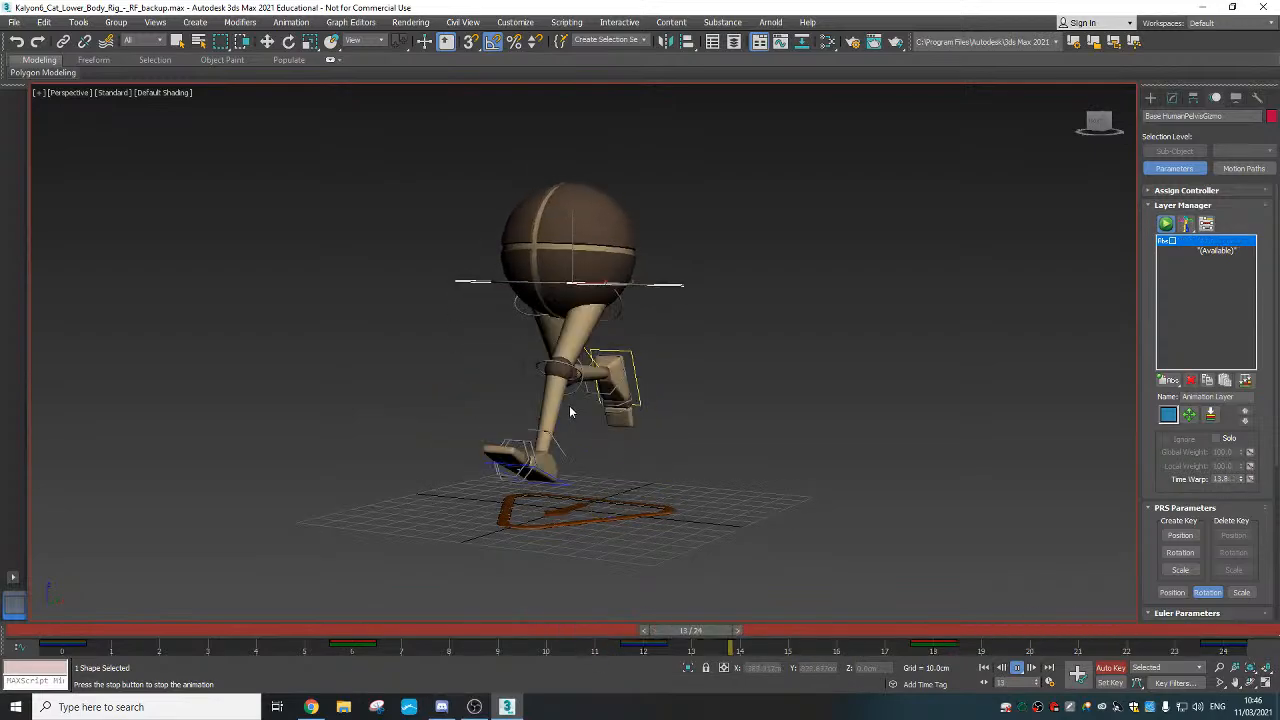
{"action": "scroll", "coordinate": [569, 405], "scroll_direction": "up", "scroll_amount": 4}
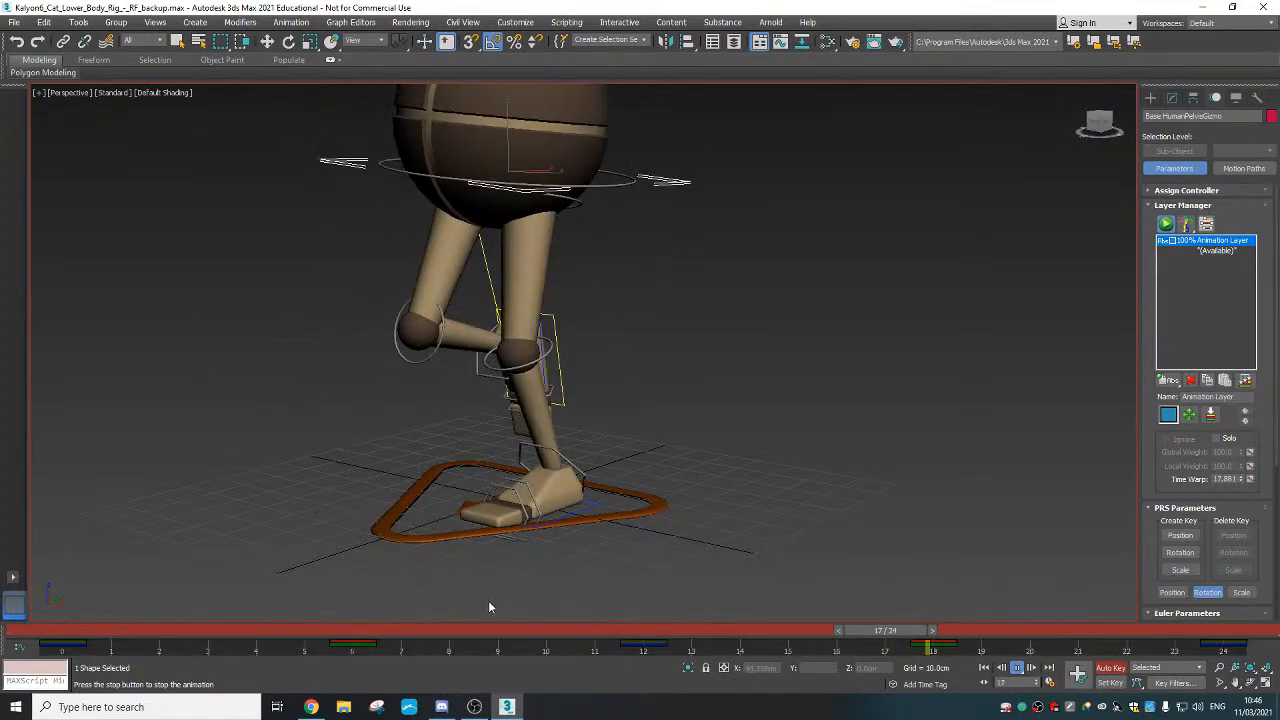
{"action": "left_click_drag", "start_coordinate": [129, 637], "coordinate": [34, 634]}
{"action": "middle_click_drag", "start_coordinate": [397, 440], "coordinate": [573, 560], "text": "alt"}
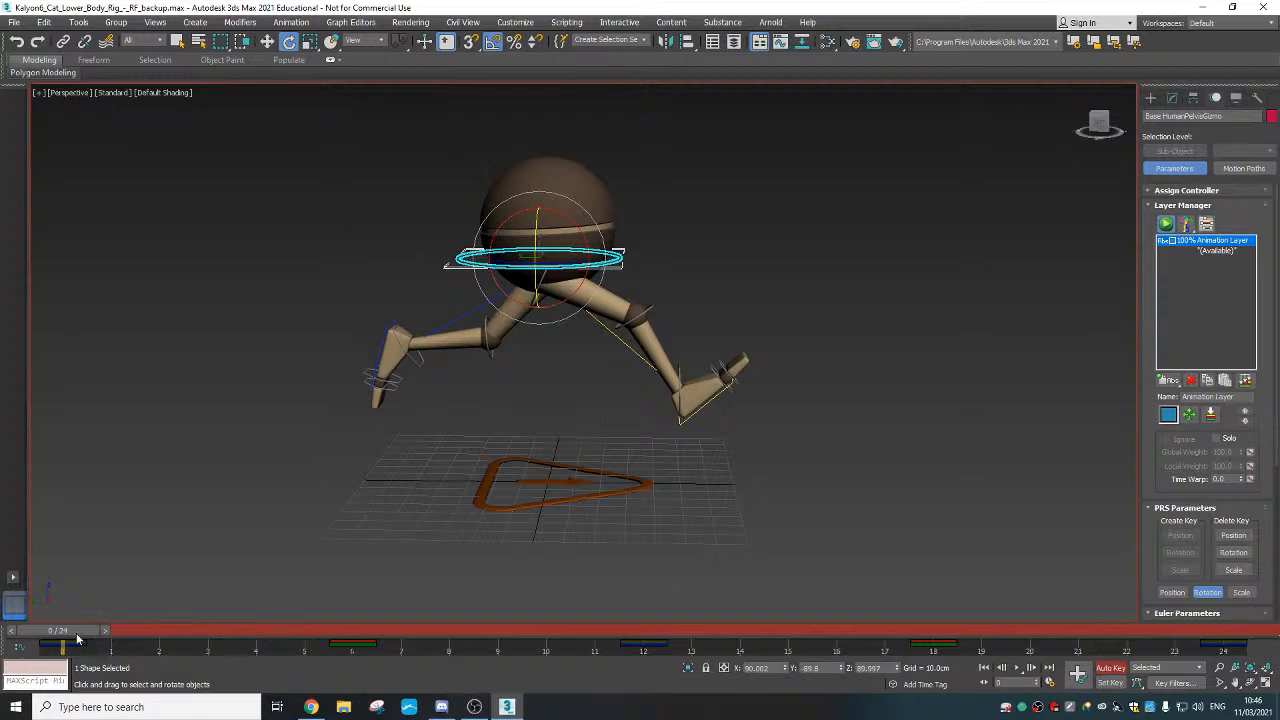
{"action": "left_click_drag", "start_coordinate": [80, 636], "coordinate": [636, 641]}
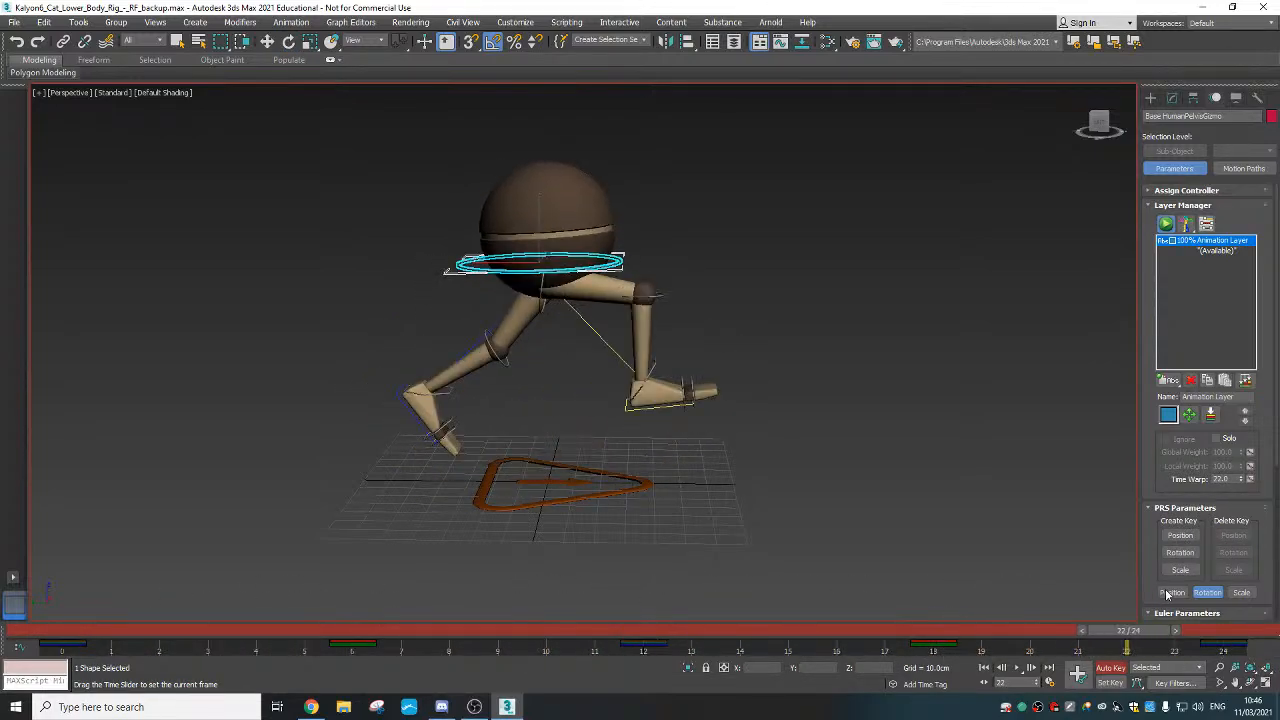
{"action": "key", "text": "e"}
{"action": "middle_click_drag", "start_coordinate": [732, 443], "coordinate": [783, 465]}
{"action": "middle_click_drag", "start_coordinate": [783, 465], "coordinate": [772, 446], "text": "alt"}
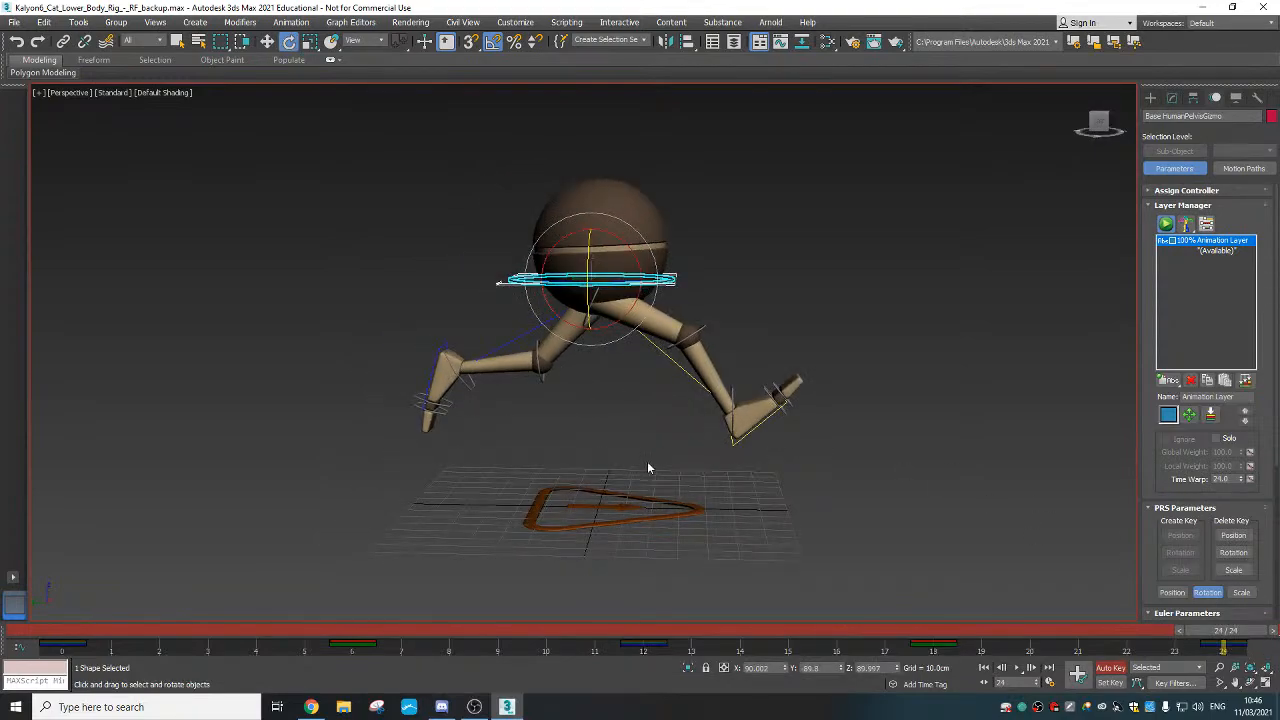
{"action": "left_click", "coordinate": [742, 440]}
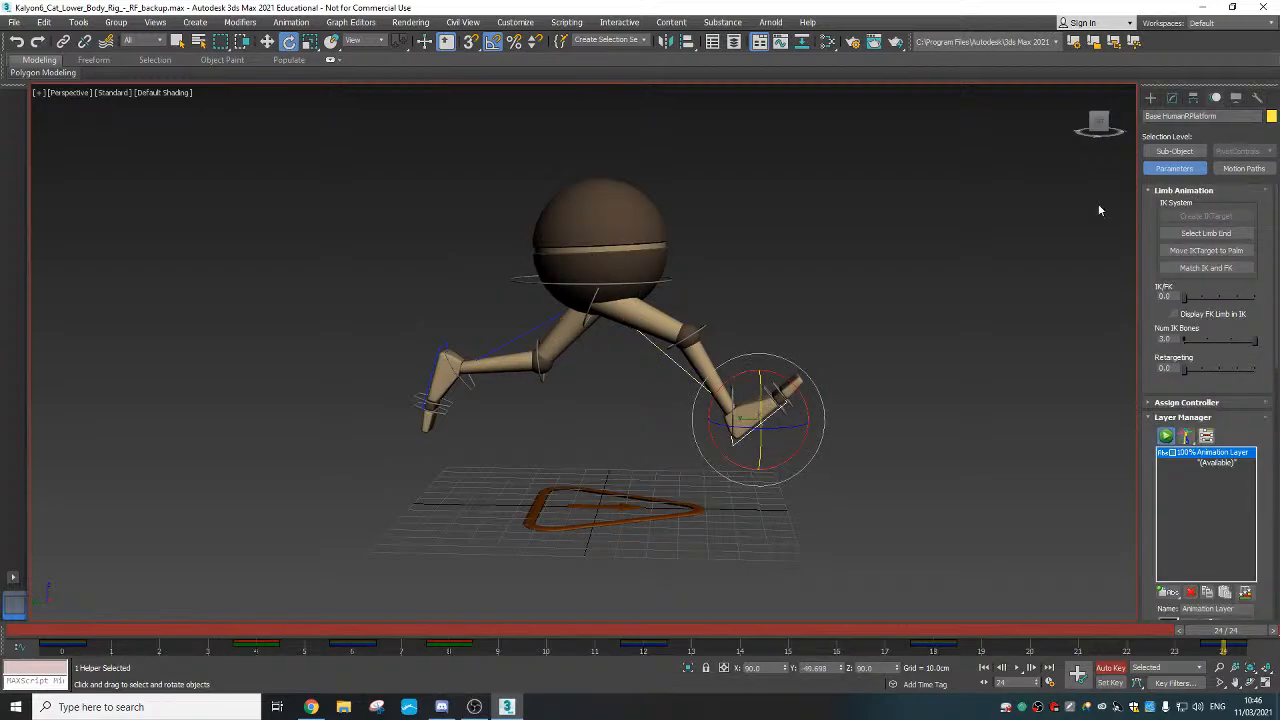
Show the foot's motion path at frame 0 and pick one of its sub-object path keys
{"action": "left_click", "coordinate": [1262, 170]}
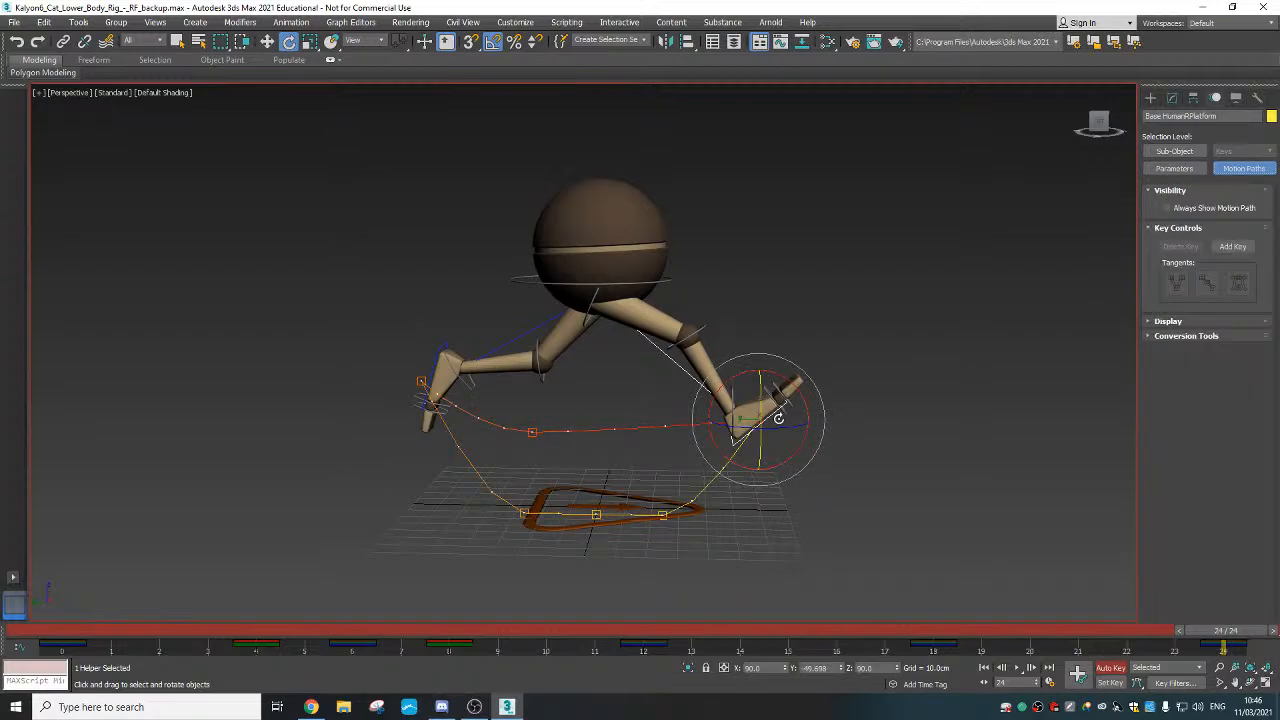
{"action": "left_click_drag", "start_coordinate": [1222, 630], "coordinate": [836, 630]}
{"action": "key", "text": "e"}
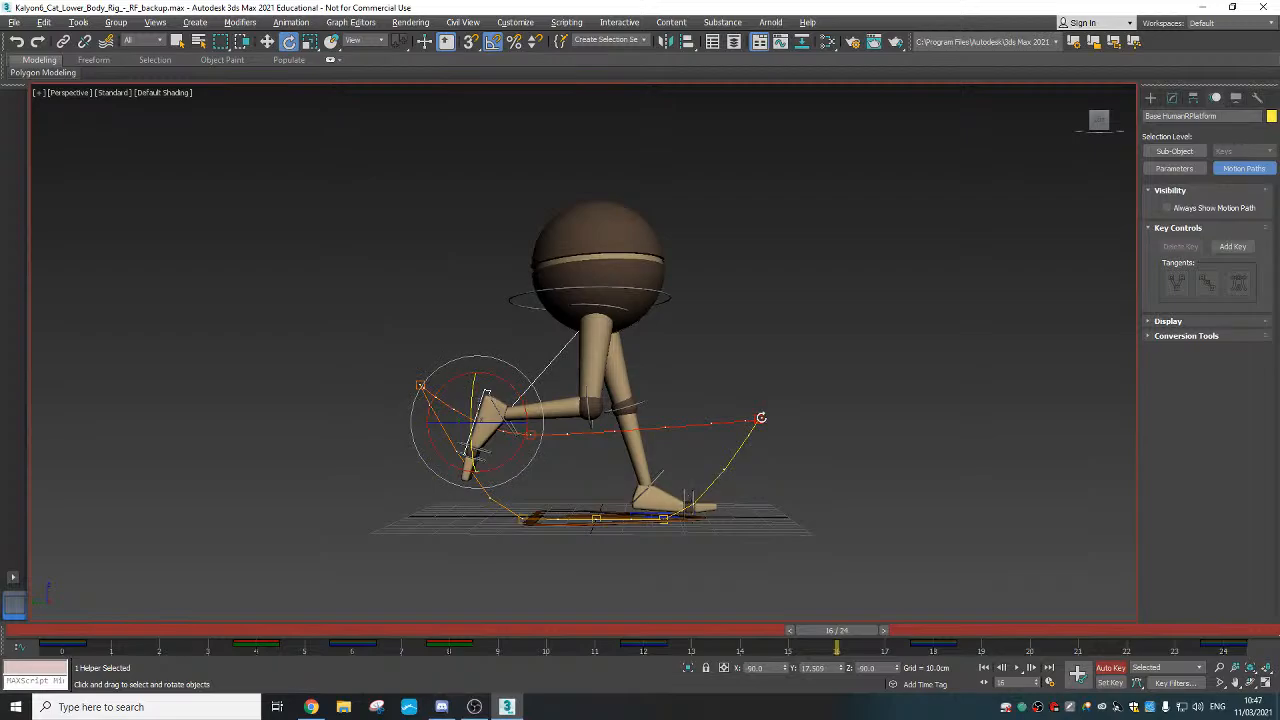
{"action": "key", "text": "ctrl+b"}
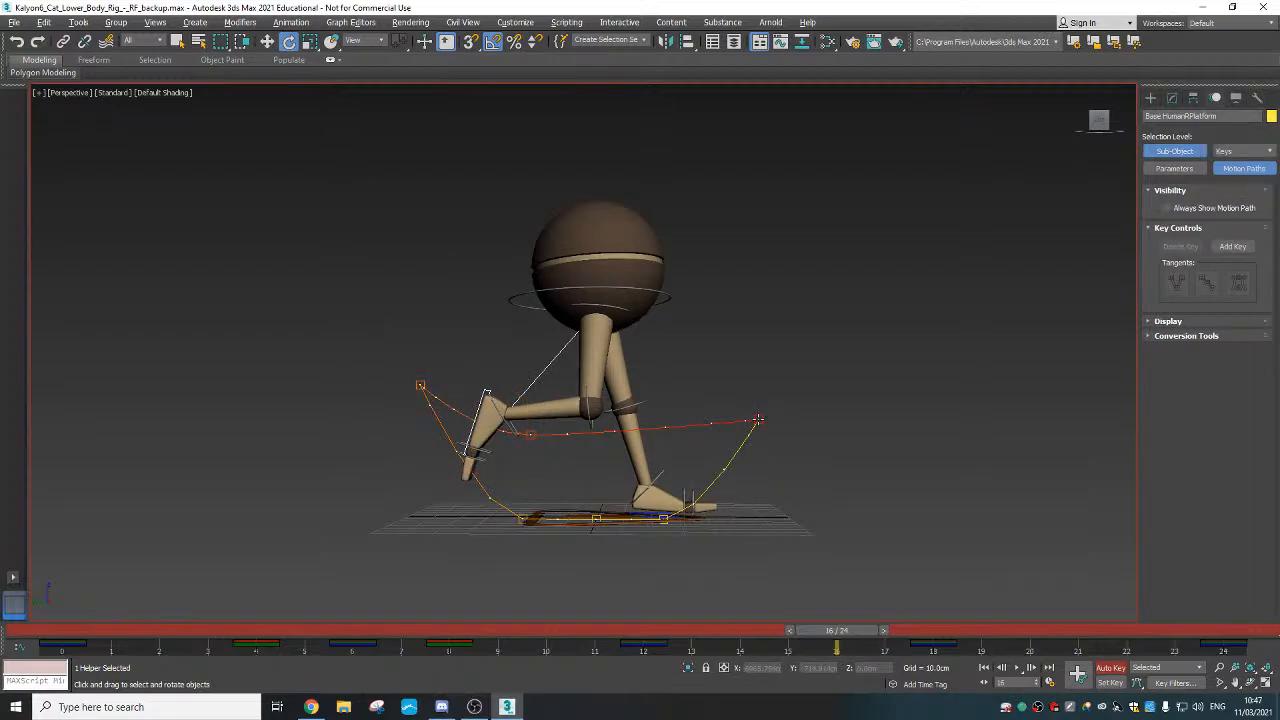
{"action": "left_click", "coordinate": [758, 420]}
{"action": "scroll", "coordinate": [759, 427], "scroll_direction": "up", "scroll_amount": 4}
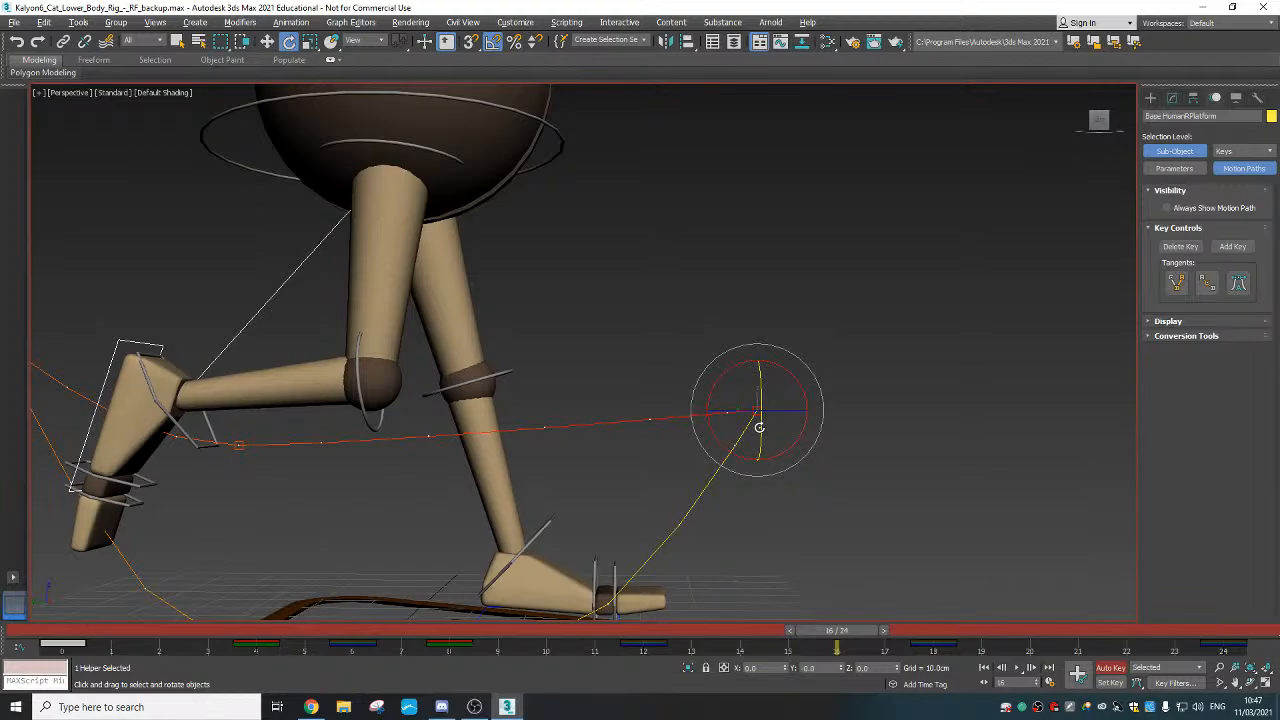
{"action": "scroll", "coordinate": [759, 427], "scroll_direction": "down", "scroll_amount": 4}
Orbit below the legs to inspect the stride, then bring up the Mini Curve Editor
{"action": "left_click_drag", "start_coordinate": [344, 625], "coordinate": [594, 630]}
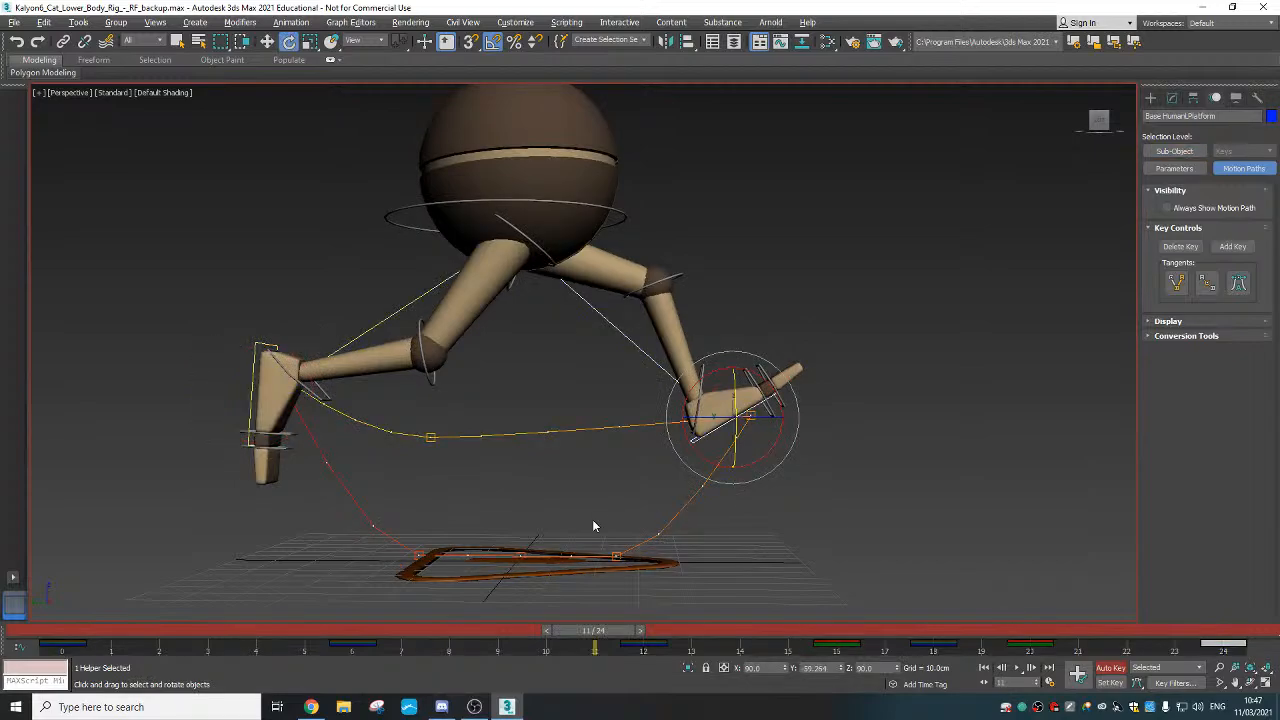
{"action": "middle_click_drag", "start_coordinate": [593, 525], "coordinate": [665, 578], "text": "alt"}
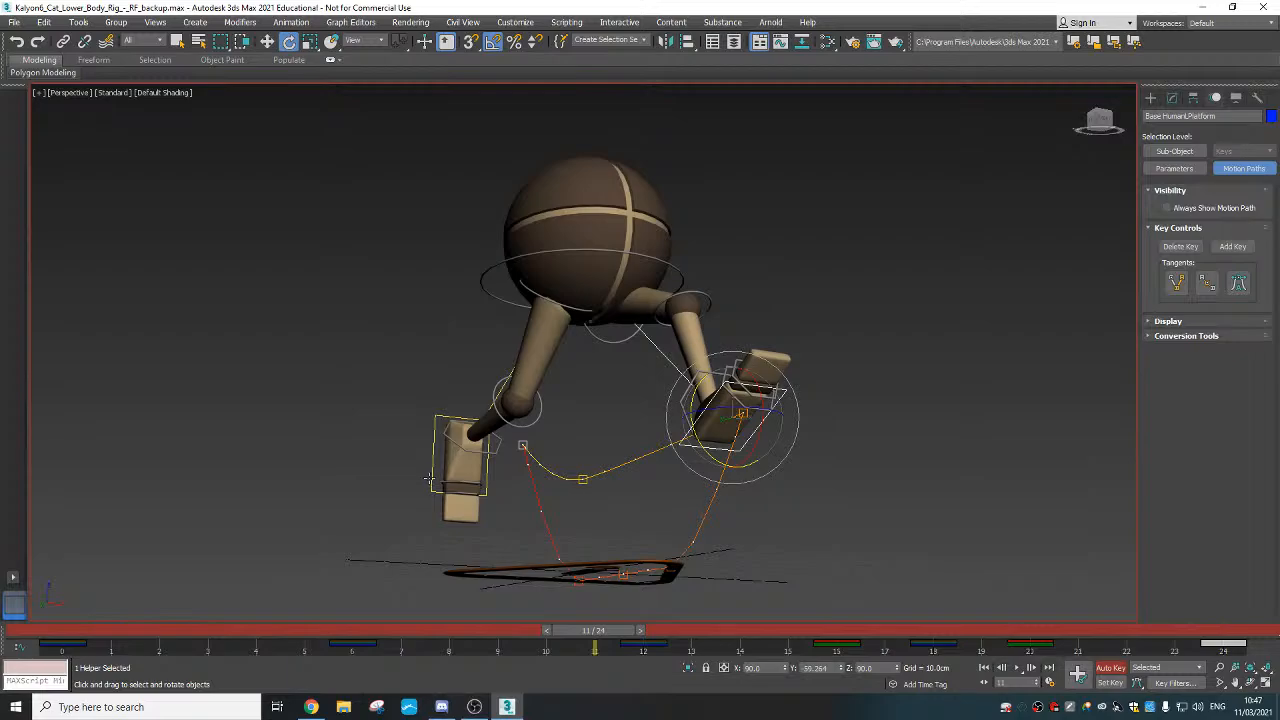
{"action": "middle_click_drag", "start_coordinate": [613, 562], "coordinate": [413, 285], "text": "alt"}
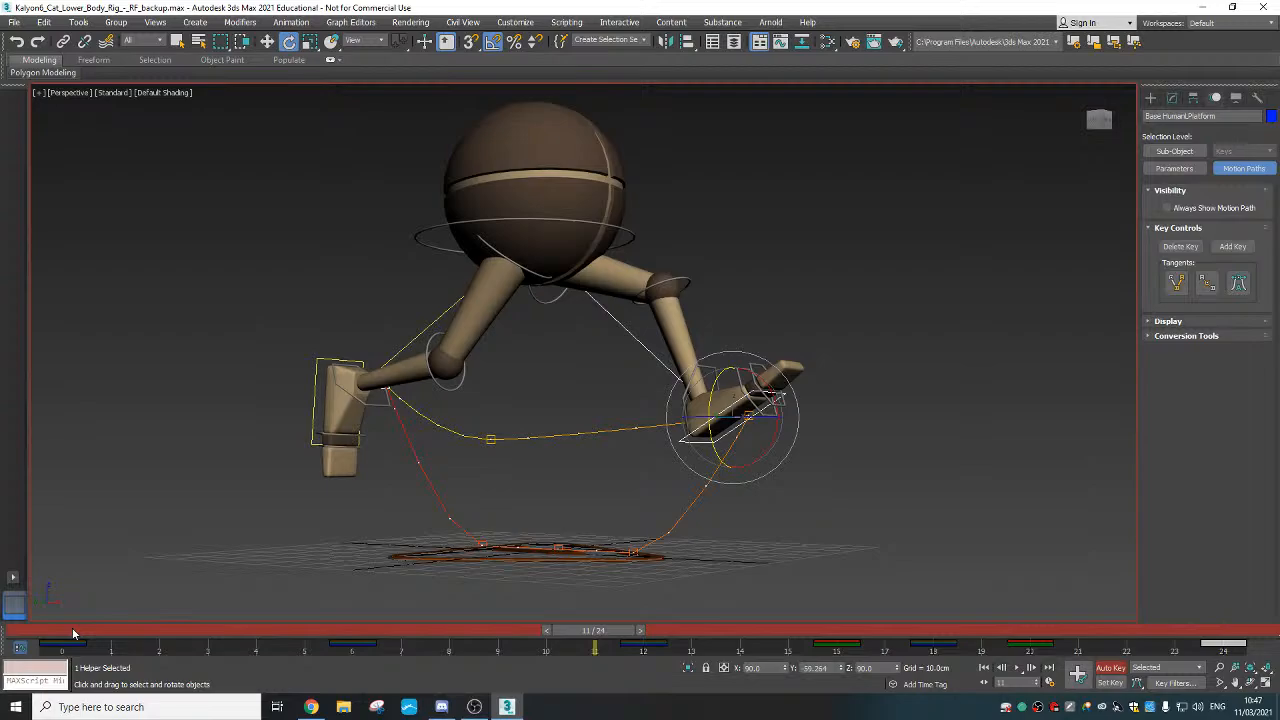
{"action": "left_click", "coordinate": [20, 647]}
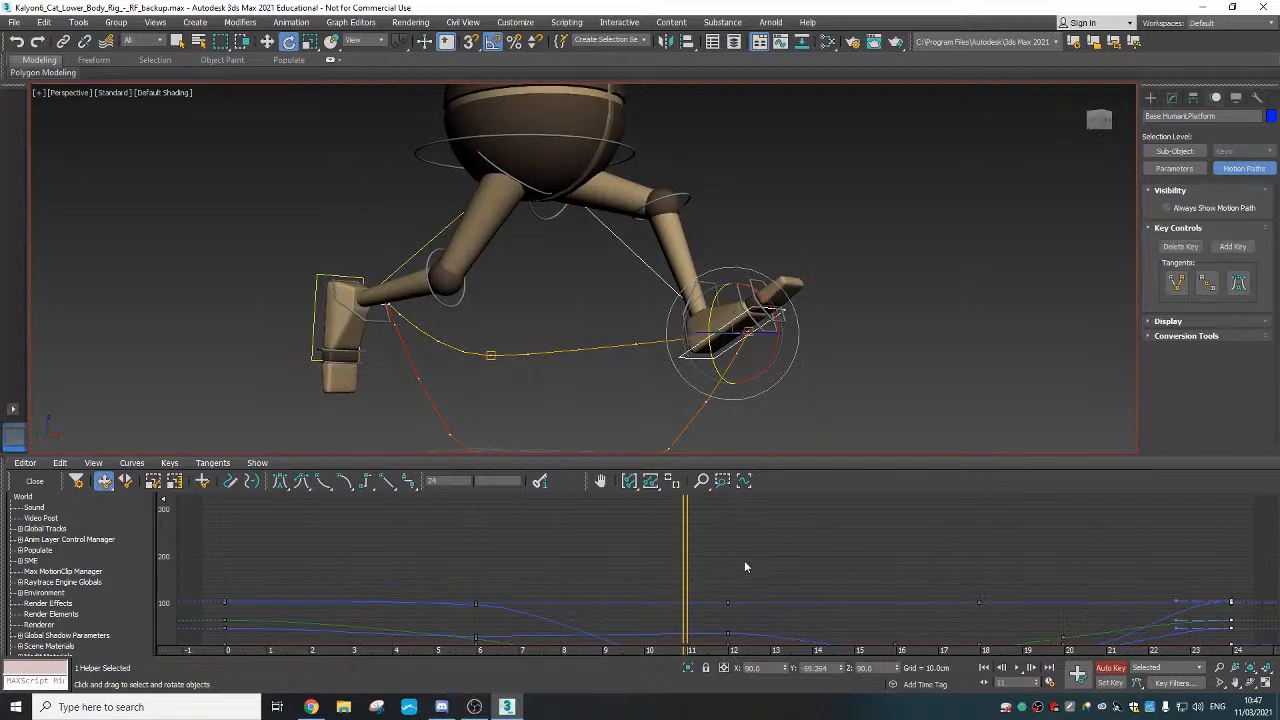
Close the Mini Curve Editor and view the walk from a lower angle at frame 17
{"action": "middle_click_drag", "start_coordinate": [744, 562], "coordinate": [694, 486]}
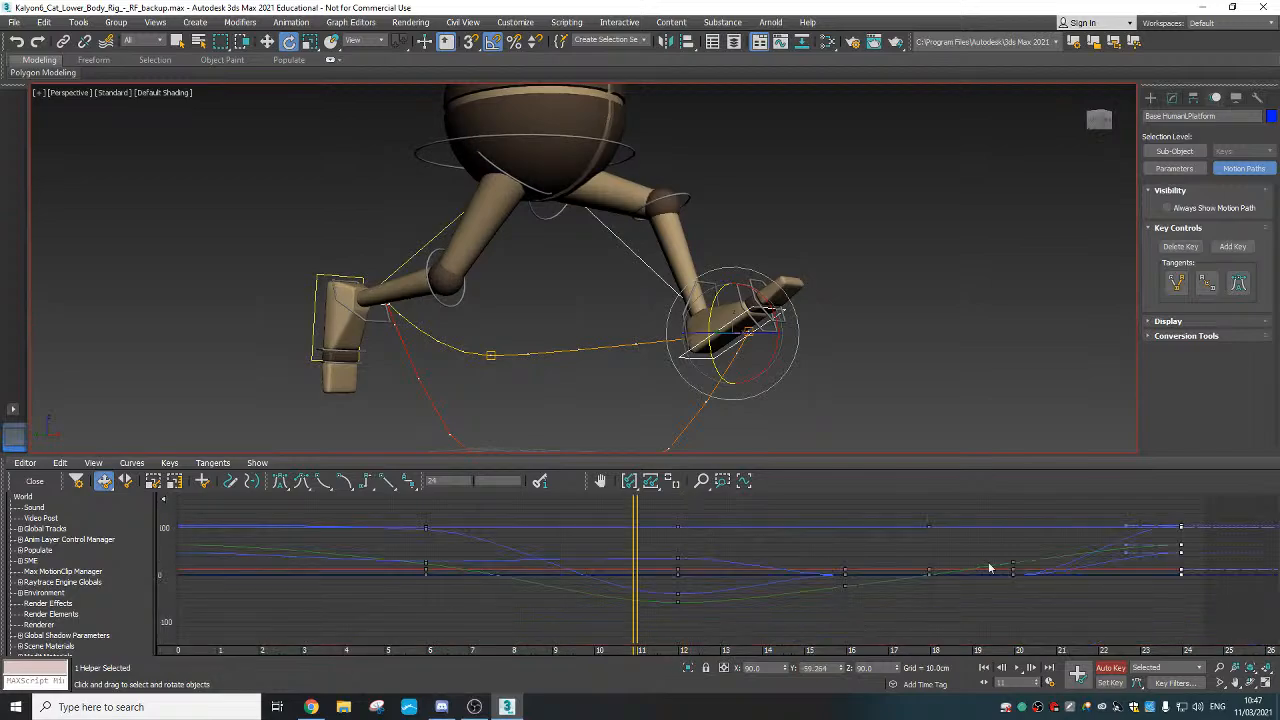
{"action": "left_click", "coordinate": [34, 481]}
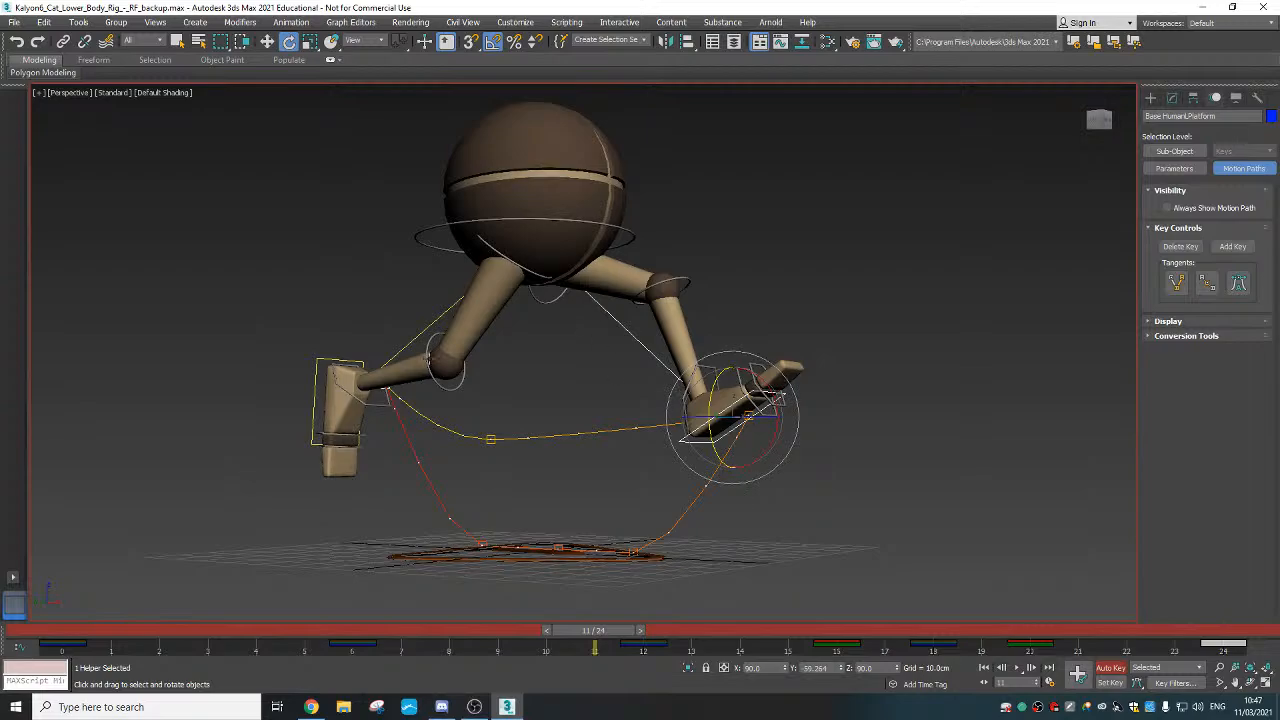
{"action": "middle_click_drag", "start_coordinate": [404, 398], "coordinate": [528, 476], "text": "alt"}
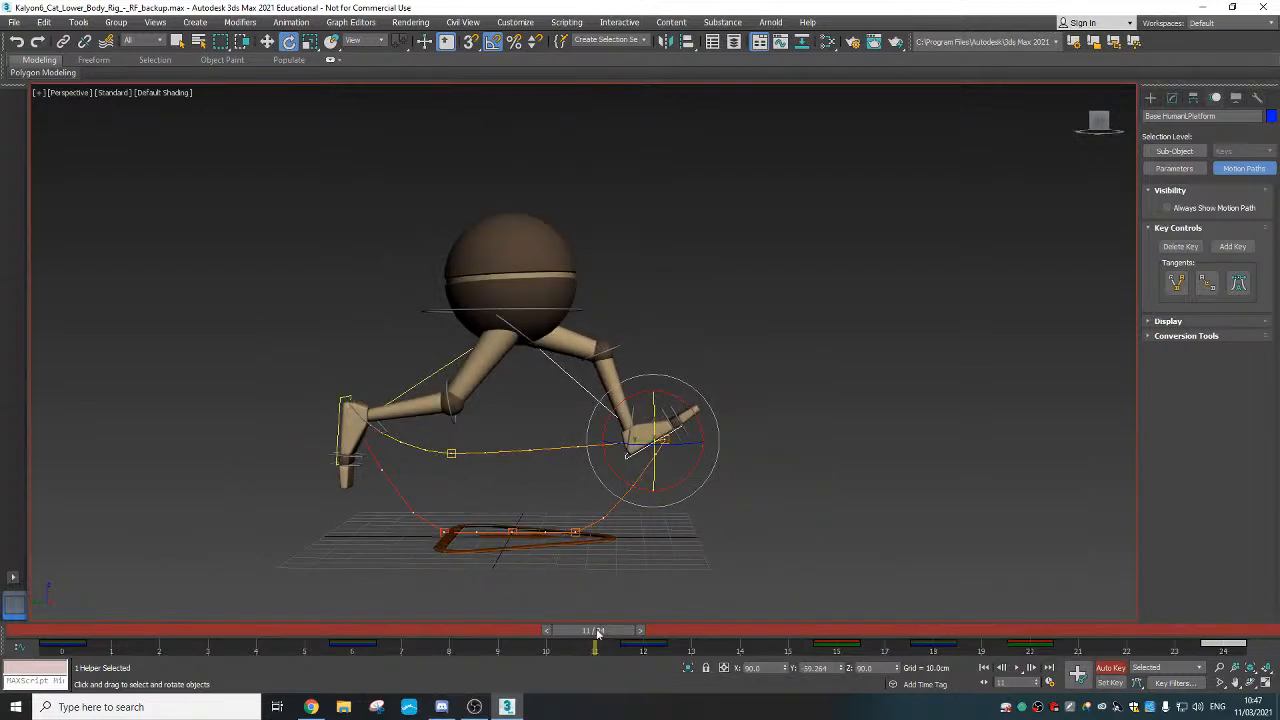
{"action": "left_click_drag", "start_coordinate": [597, 632], "coordinate": [1078, 650]}
At frame 10, select the left foot's toe control for rotating
{"action": "key", "text": "e"}
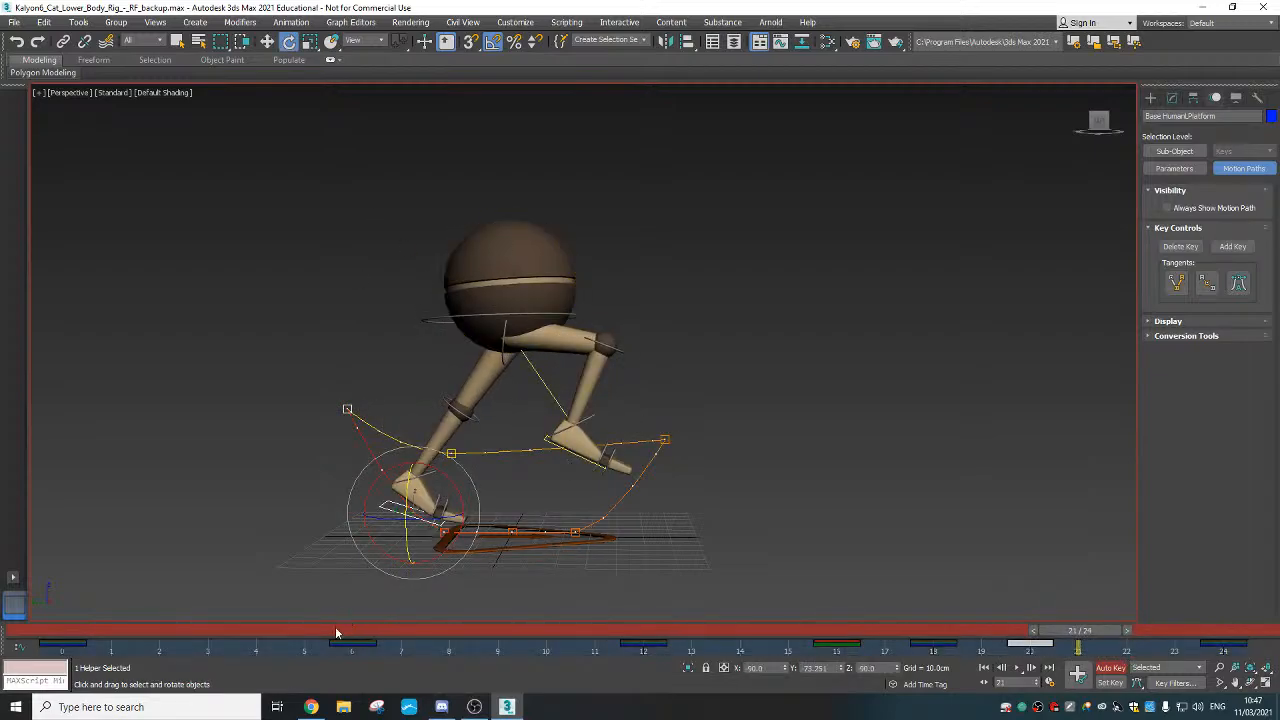
{"action": "left_click_drag", "start_coordinate": [328, 628], "coordinate": [559, 622]}
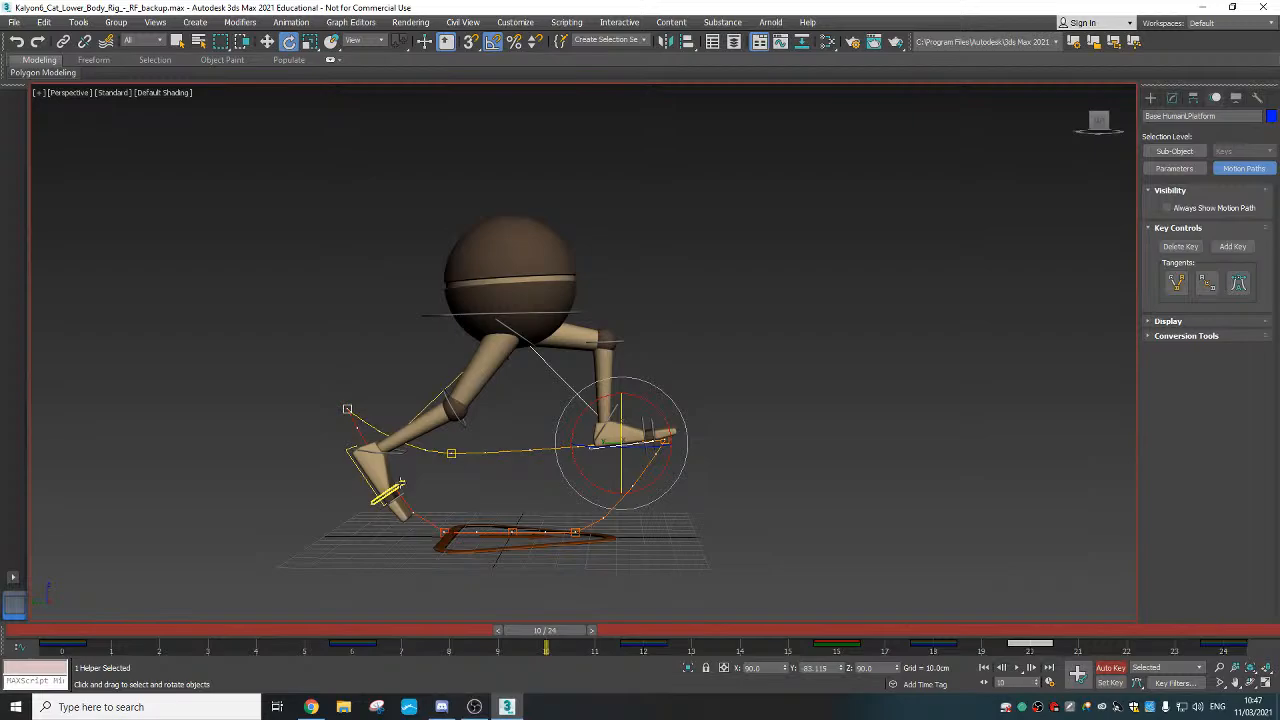
{"action": "left_click", "coordinate": [390, 492]}
{"action": "scroll", "coordinate": [380, 492], "scroll_direction": "up", "scroll_amount": 2}
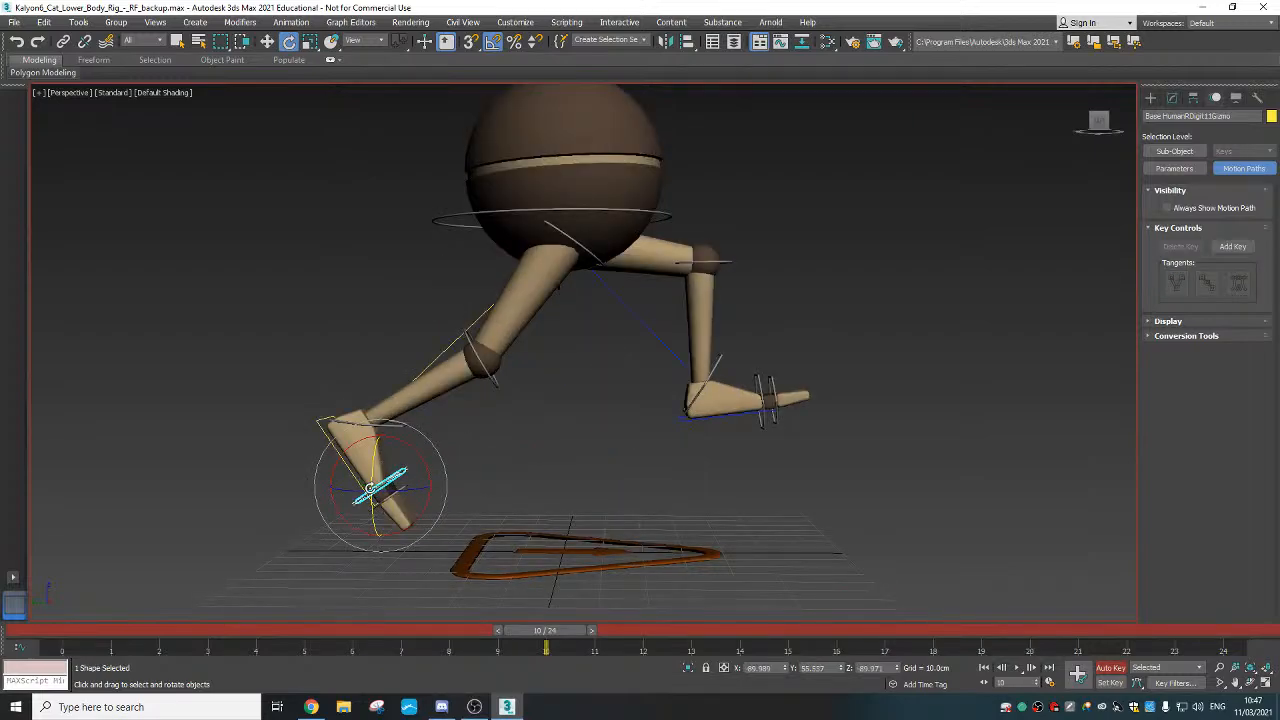
{"action": "scroll", "coordinate": [499, 600], "scroll_direction": "up", "scroll_amount": 2}
{"action": "left_click", "coordinate": [497, 630]}
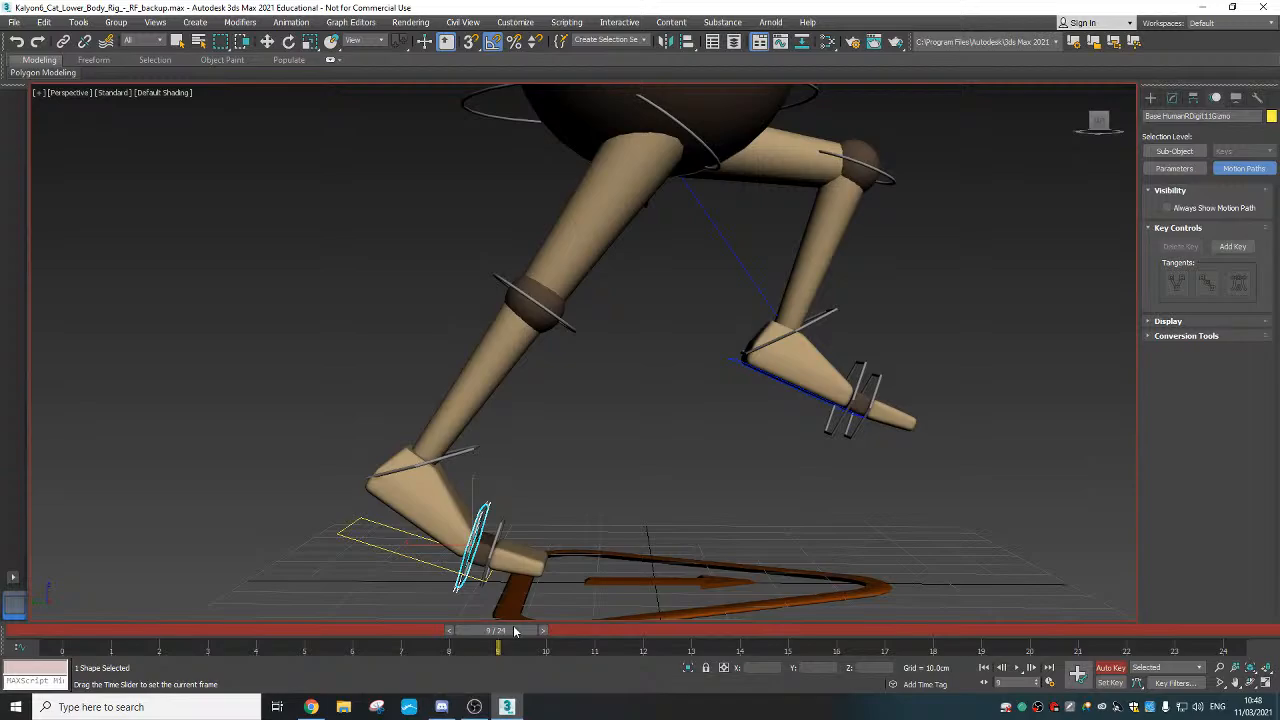
{"action": "left_click_drag", "start_coordinate": [514, 631], "coordinate": [103, 631]}
{"action": "scroll", "coordinate": [852, 426], "scroll_direction": "down", "scroll_amount": 3}
{"action": "middle_click_drag", "start_coordinate": [814, 388], "coordinate": [795, 457]}
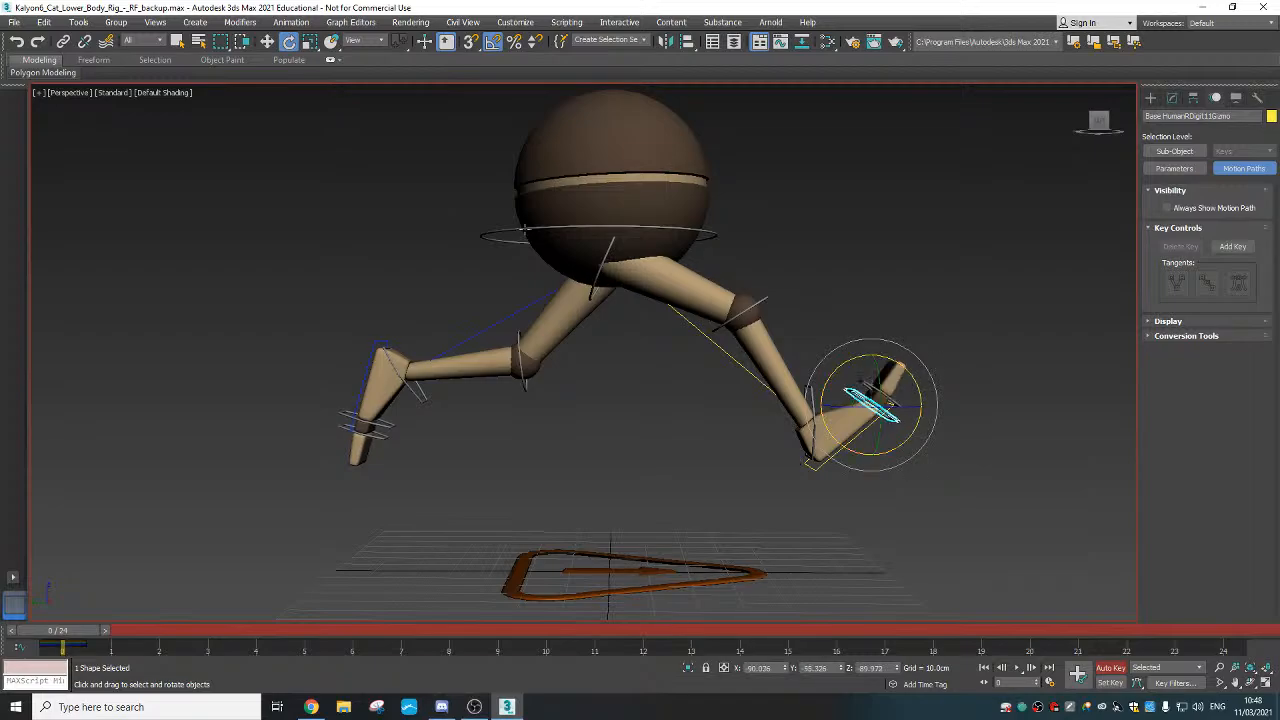
{"action": "left_click", "coordinate": [117, 631]}
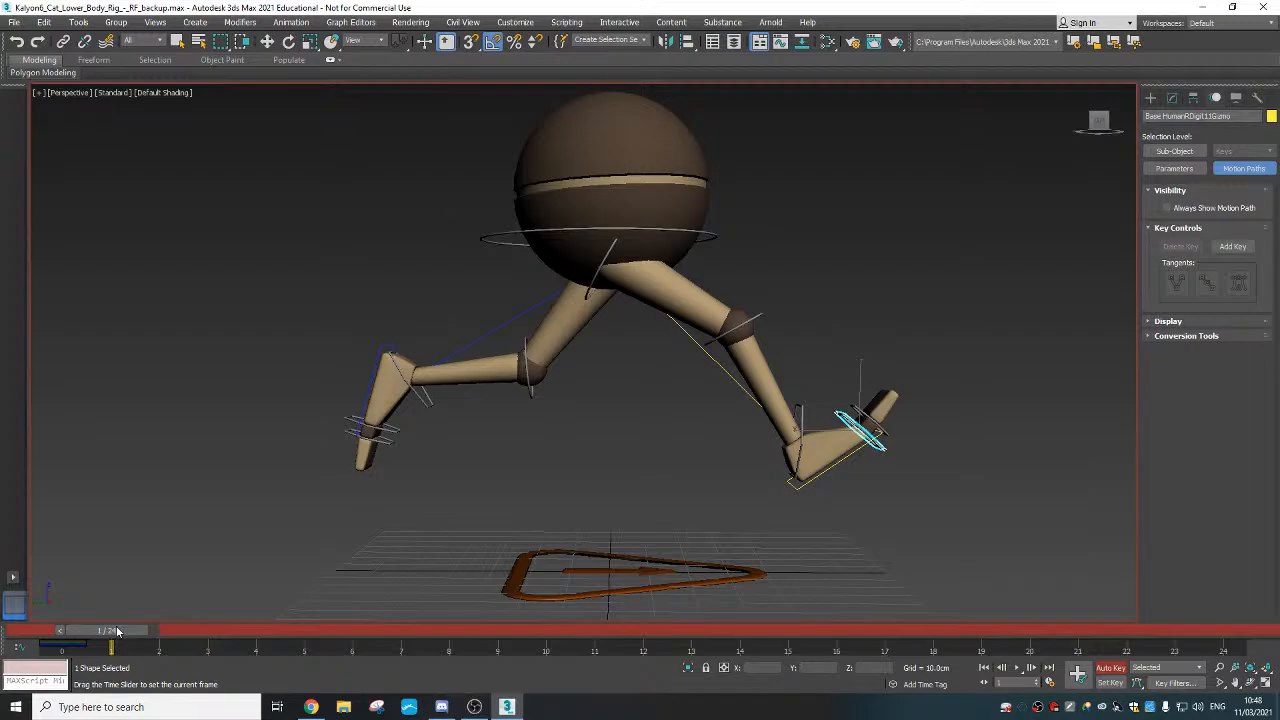
Set a rotation key on the left toe at frame 4, then check the walk at frame 22
{"action": "key", "text": "e"}
{"action": "mouse_move", "coordinate": [117, 630]}
{"action": "left_mouse_down"}
{"action": "mouse_move", "coordinate": [264, 631]}
{"action": "mouse_move", "coordinate": [117, 617]}
{"action": "left_mouse_up"}
{"action": "key", "text": "k"}
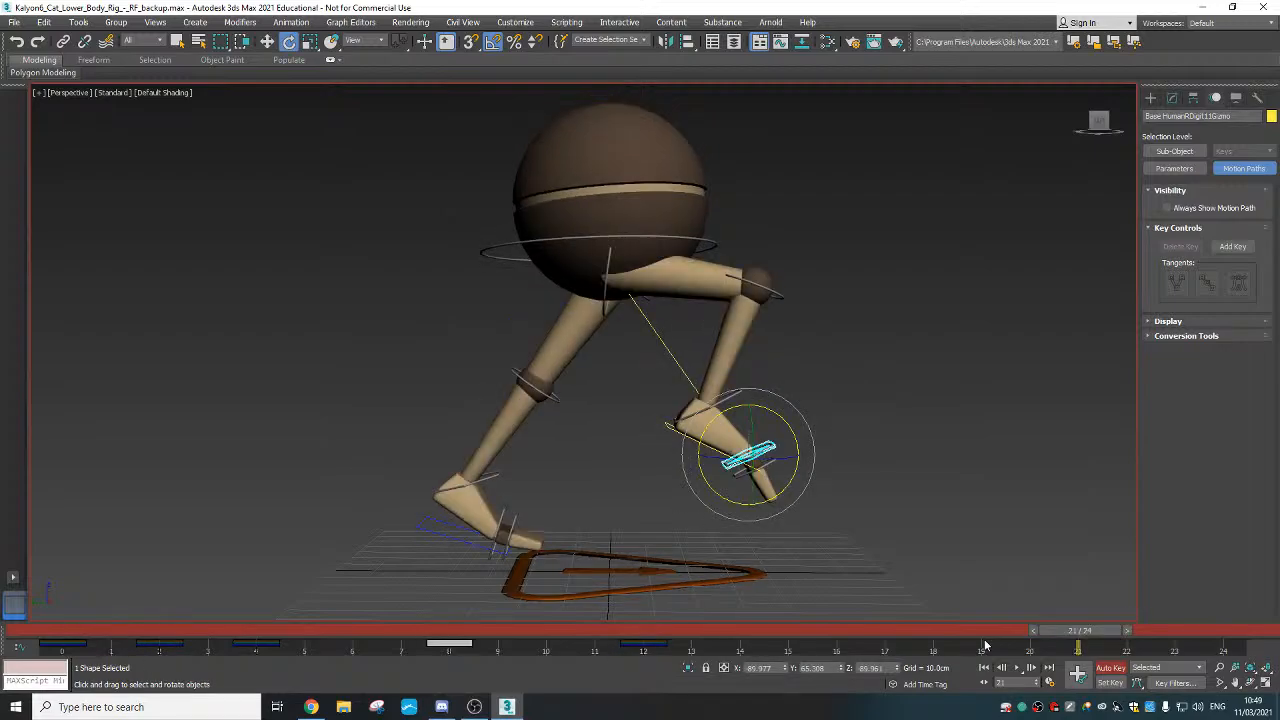
{"action": "left_click_drag", "start_coordinate": [1094, 634], "coordinate": [1145, 636]}
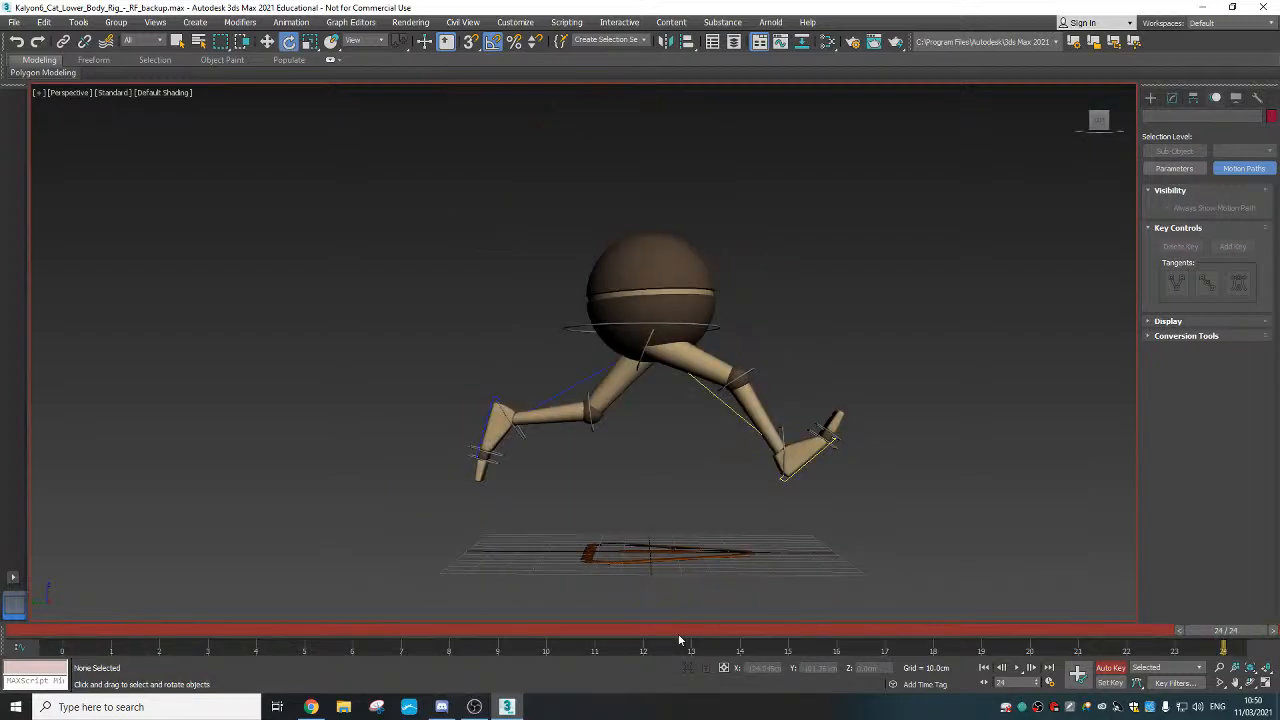
Preview the looping walk in the viewport and stop it at frame 10
{"action": "left_click", "coordinate": [1016, 667]}
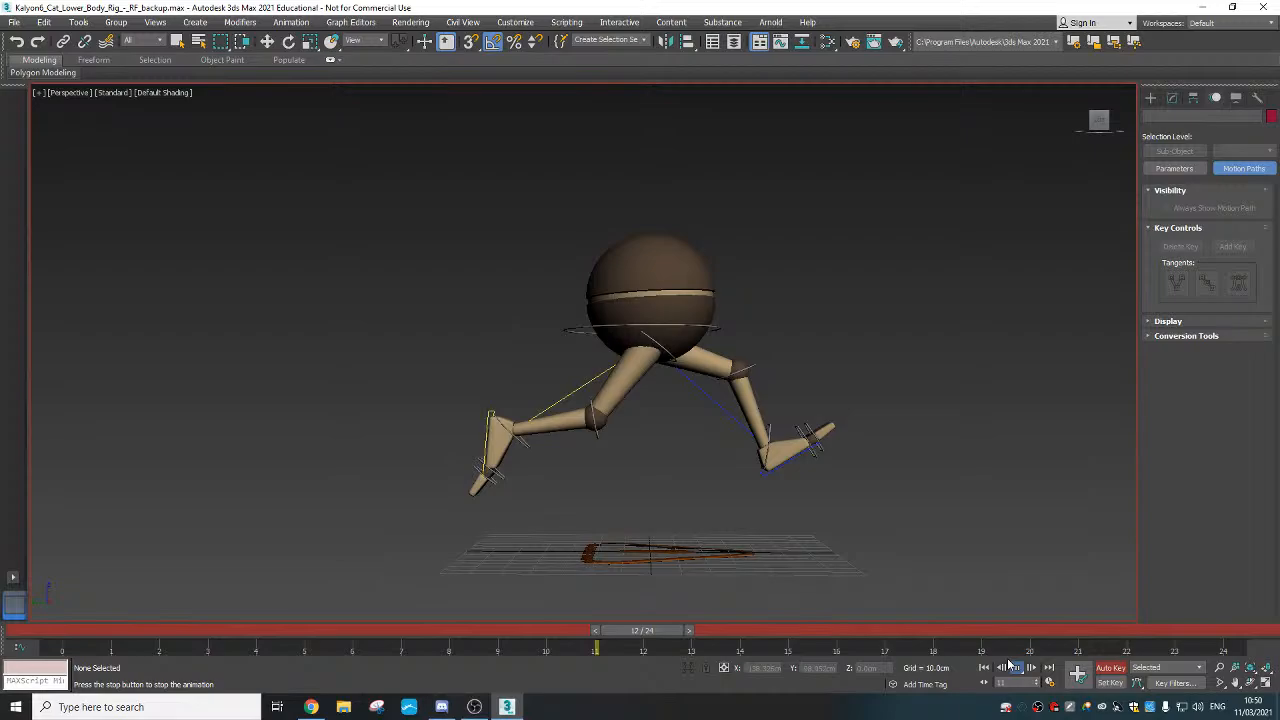
{"action": "right_click", "coordinate": [535, 454]}
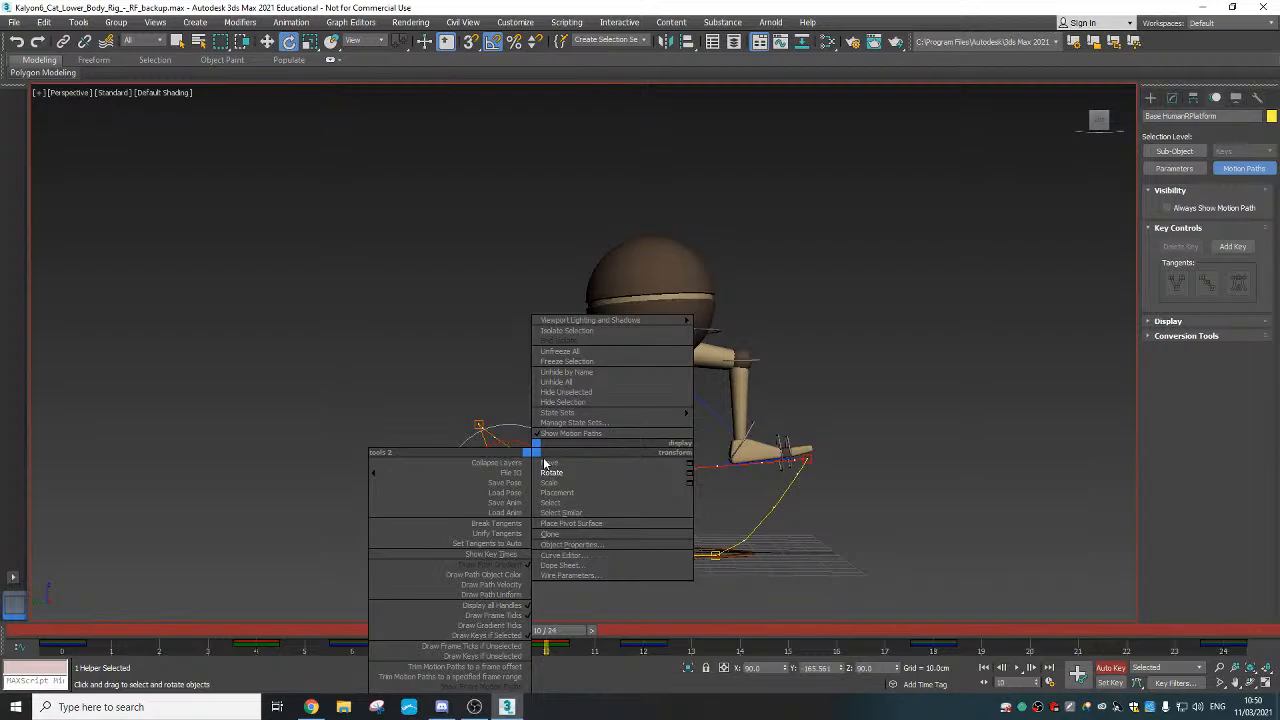
Switch the selected control to Move and return the walk to frame 0
{"action": "left_click", "coordinate": [549, 462]}
{"action": "left_click_drag", "start_coordinate": [560, 630], "coordinate": [82, 637]}
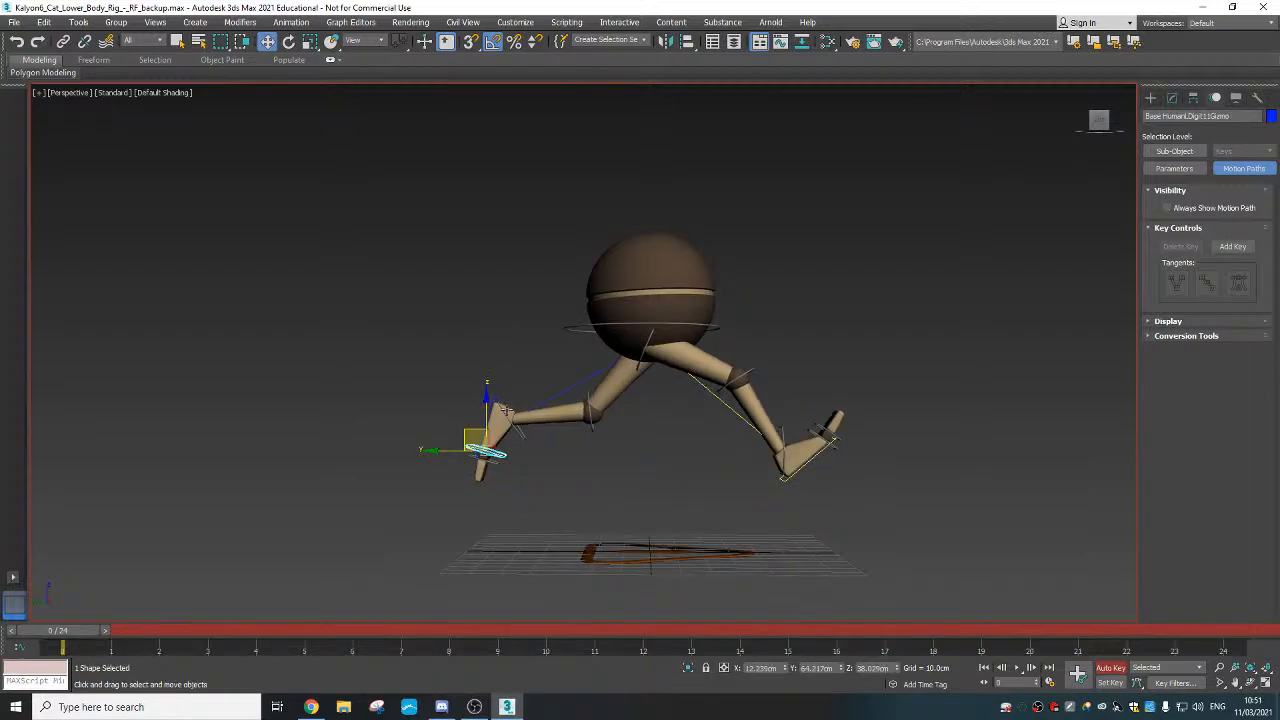
Rotate the left toe 15° at frame 0, then scrub frames 14 to 16 to review
{"action": "key", "text": "e"}
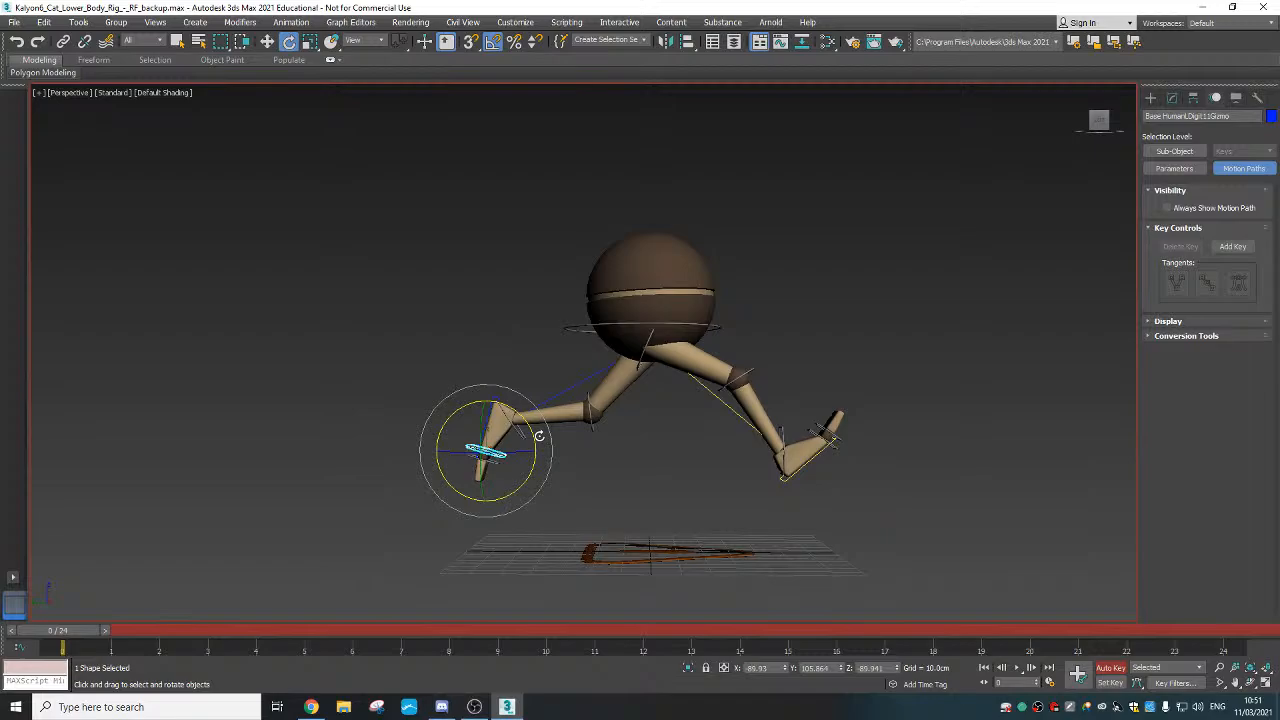
{"action": "left_click_drag", "start_coordinate": [538, 436], "coordinate": [531, 438]}
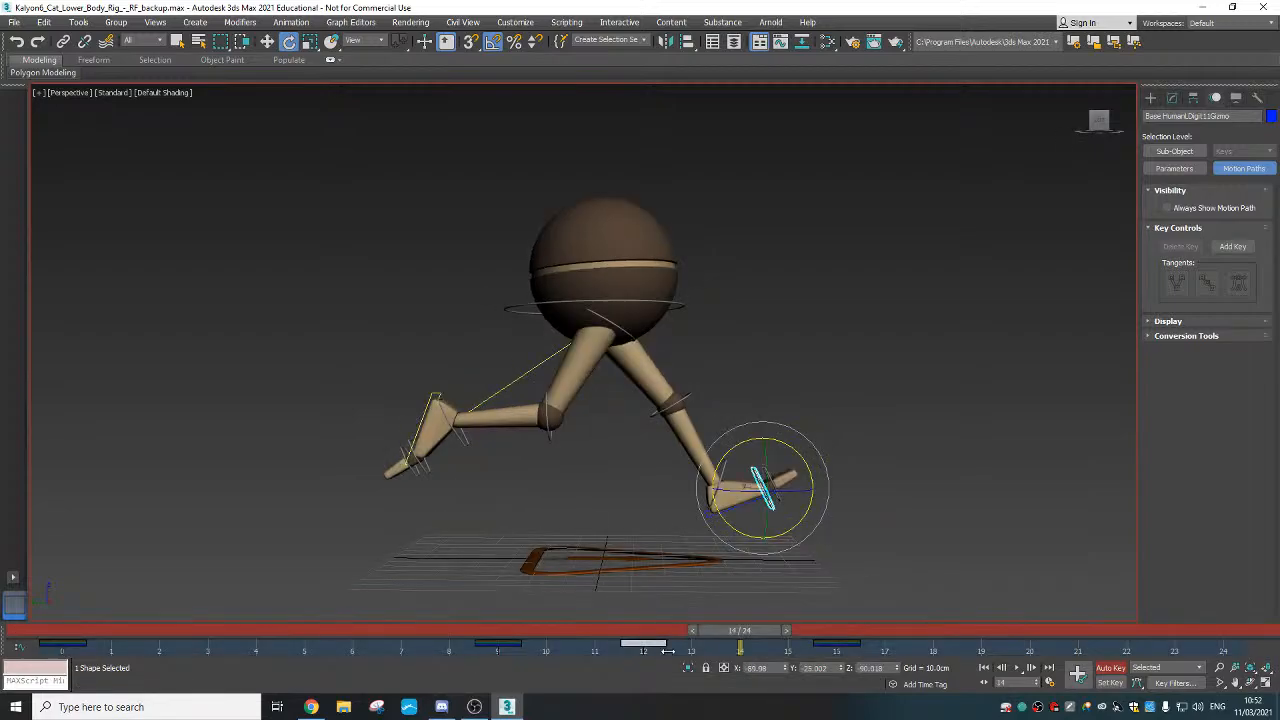
{"action": "left_click_drag", "start_coordinate": [759, 631], "coordinate": [418, 640]}
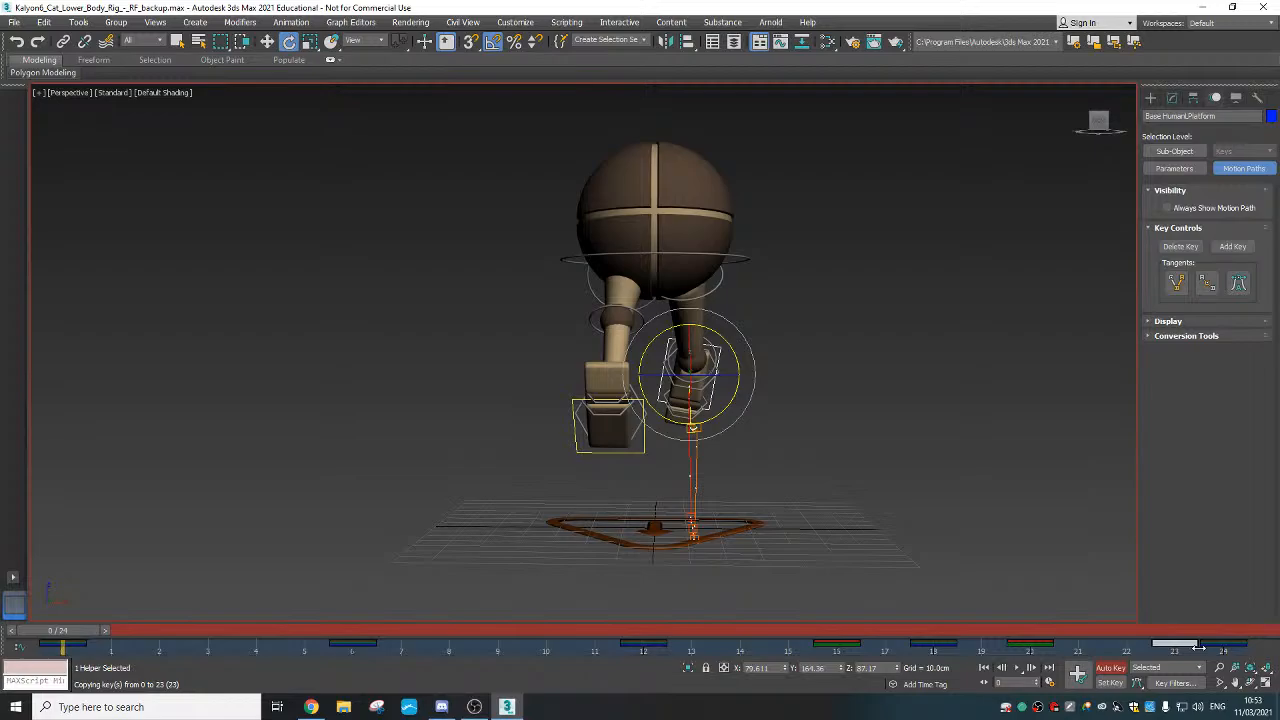
Shift-copy the foot platform's frame 0 key to frame 12 in the track bar
{"action": "left_click_drag", "start_coordinate": [1199, 648], "coordinate": [171, 632], "text": "shift"}
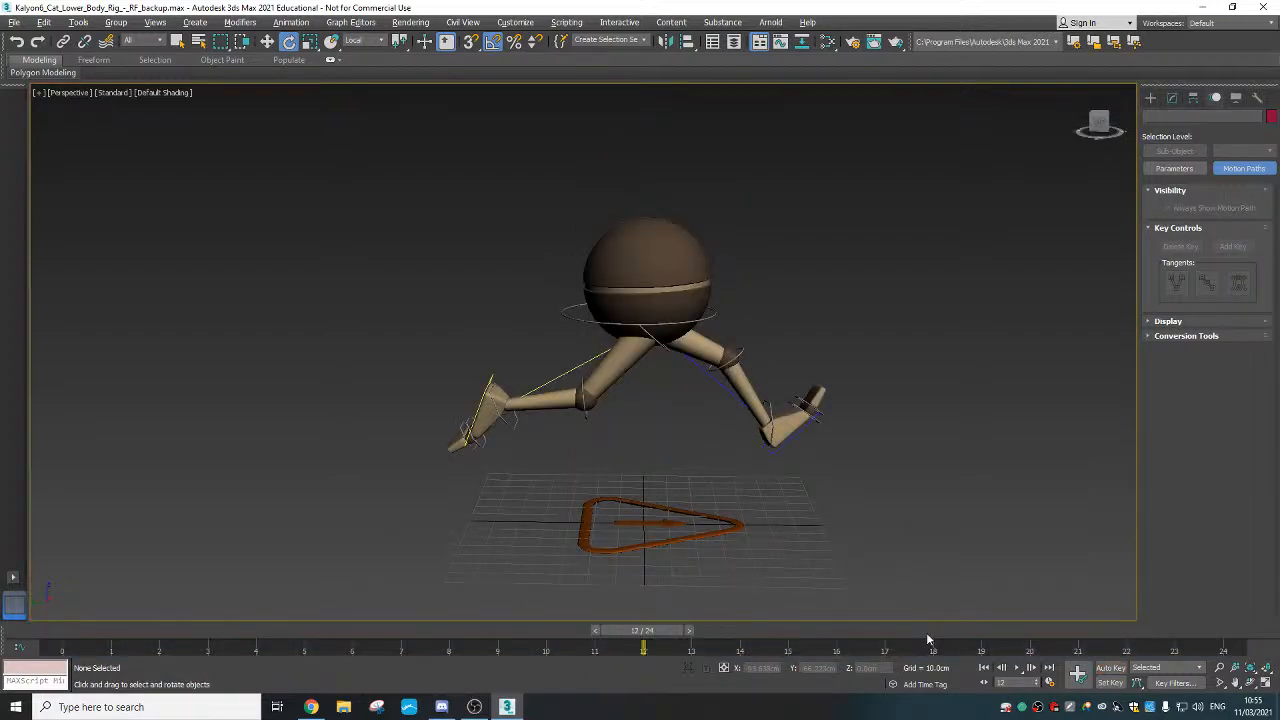
Play the walk cycle in the viewport using the / shortcut
{"action": "key", "text": "slash"}
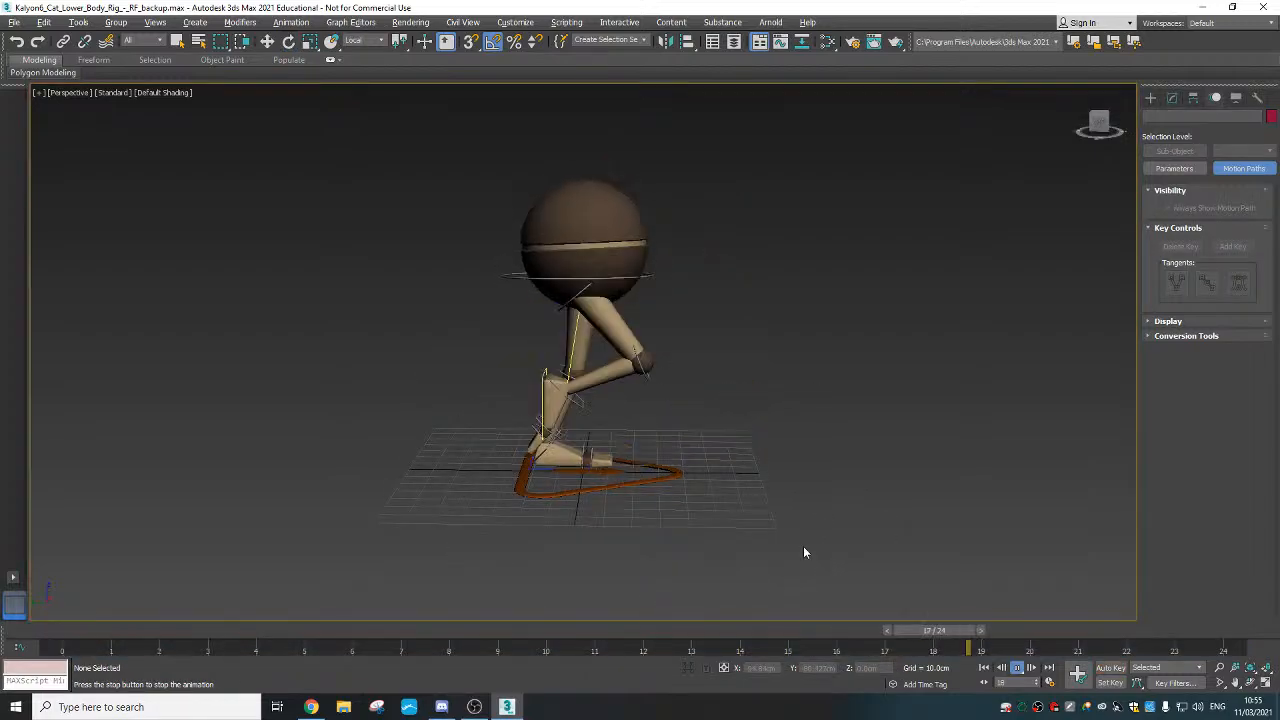
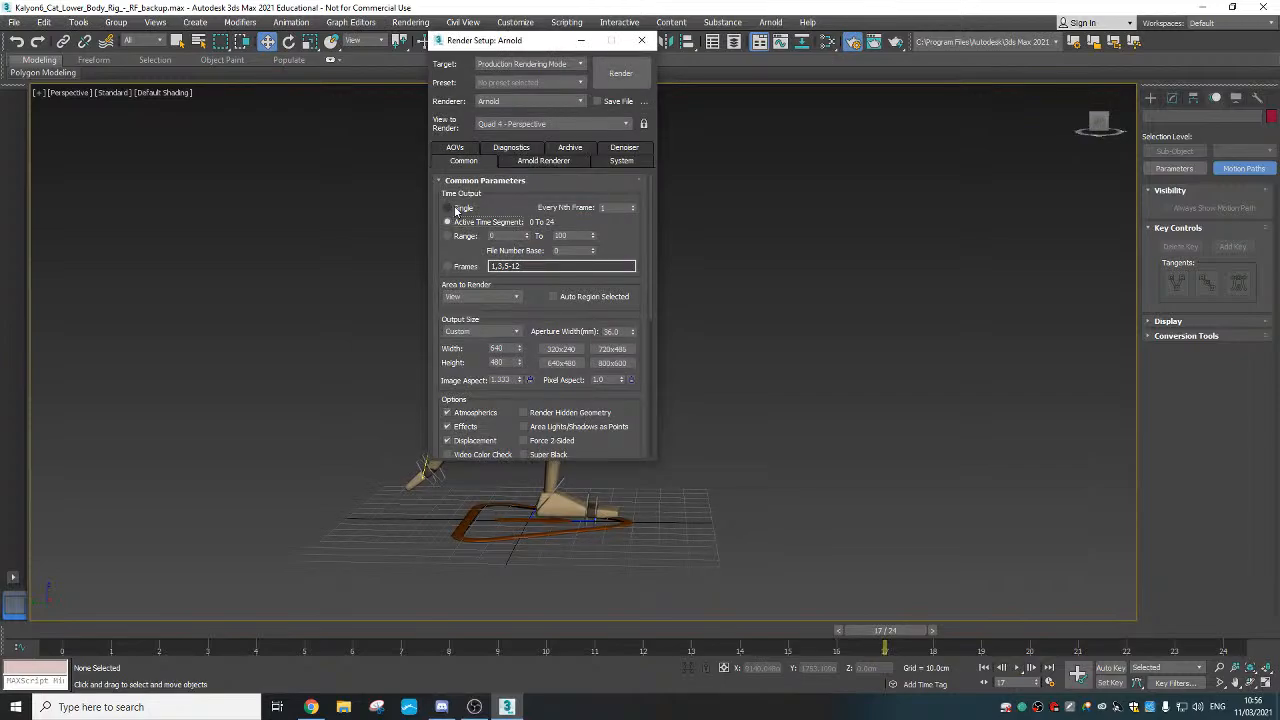
Set the Arnold Time Output to Single and make a new folder for the rendered images
{"action": "left_click", "coordinate": [456, 209]}
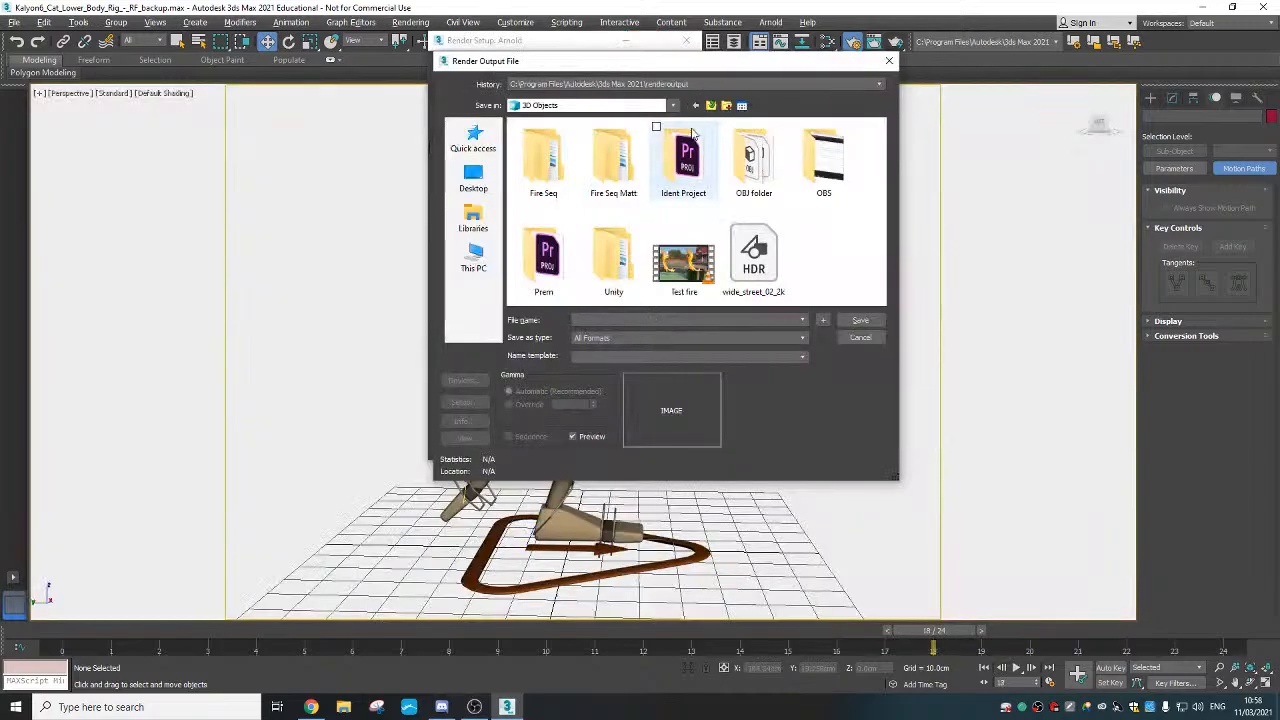
{"action": "left_click", "coordinate": [727, 106]}
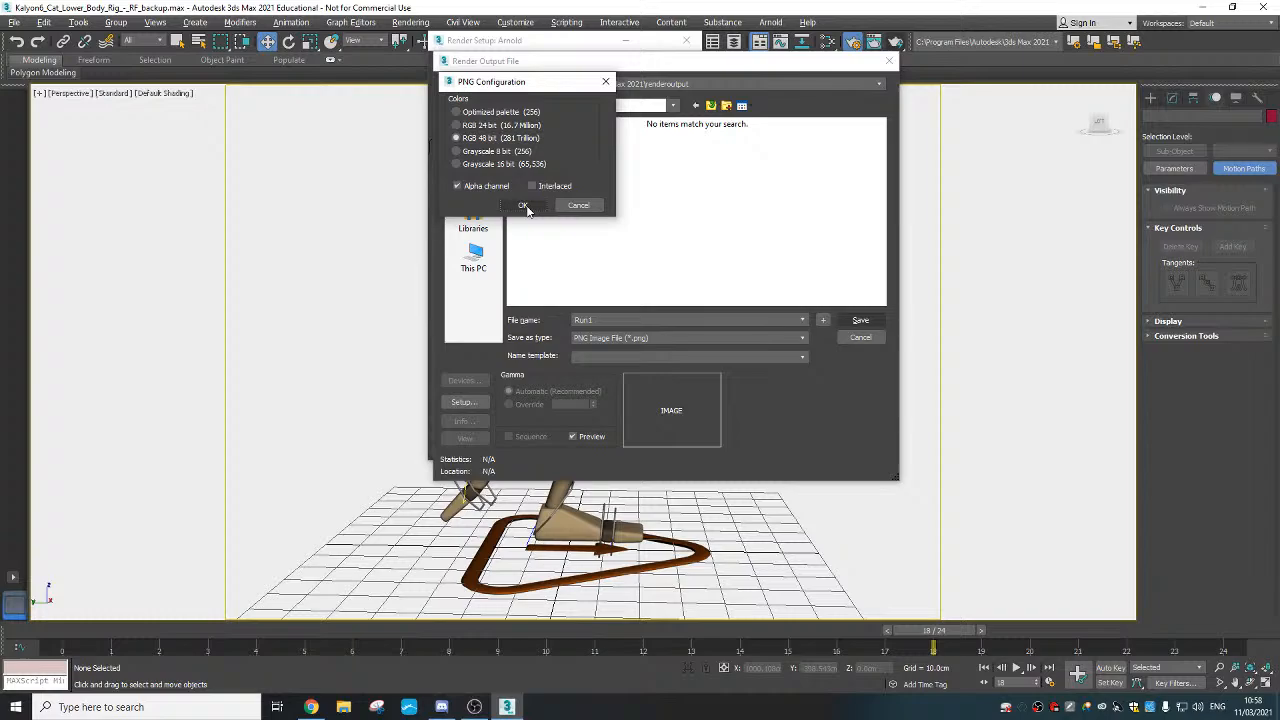
Confirm RGB 48 bit colour with an alpha channel for the Run1 PNG output
{"action": "left_click", "coordinate": [522, 205]}
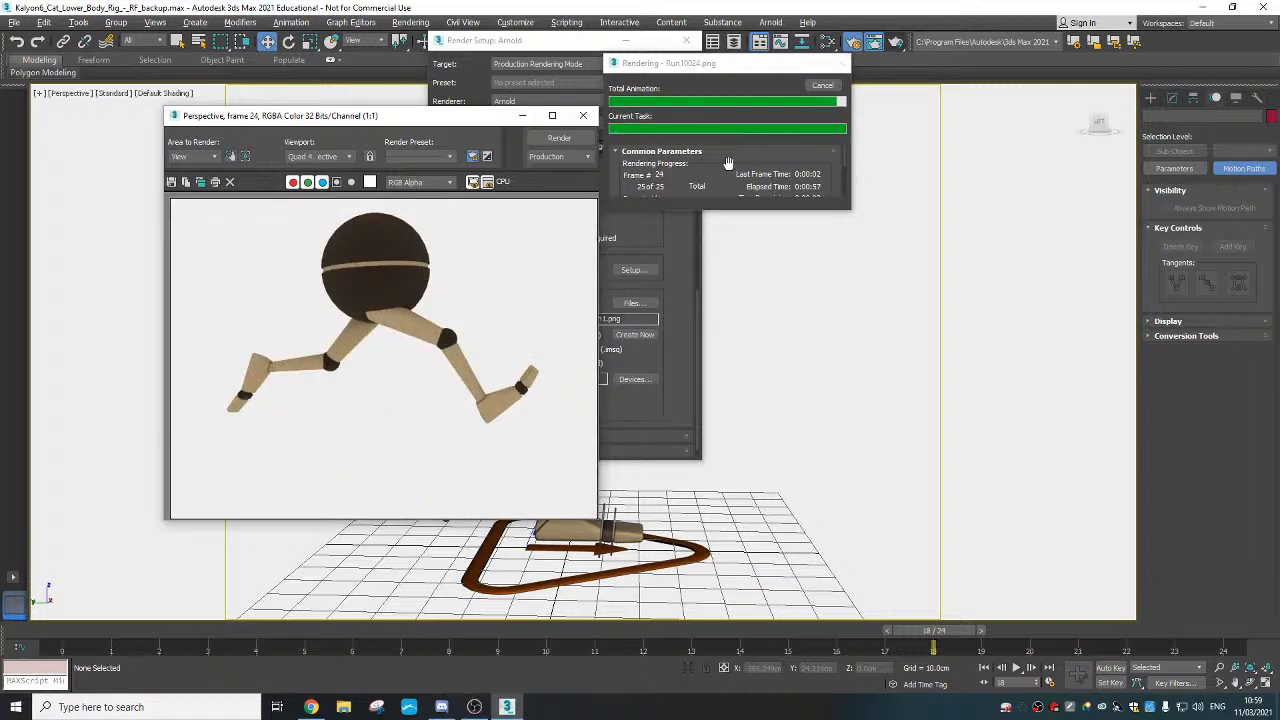
After frames 0–24 render to the Run1 PNG sequence, start a Windows taskbar search
{"action": "left_click", "coordinate": [147, 707]}
Search for 'anim' and launch Adobe Animate 2020 from Best match
{"action": "type", "text": "anim"}
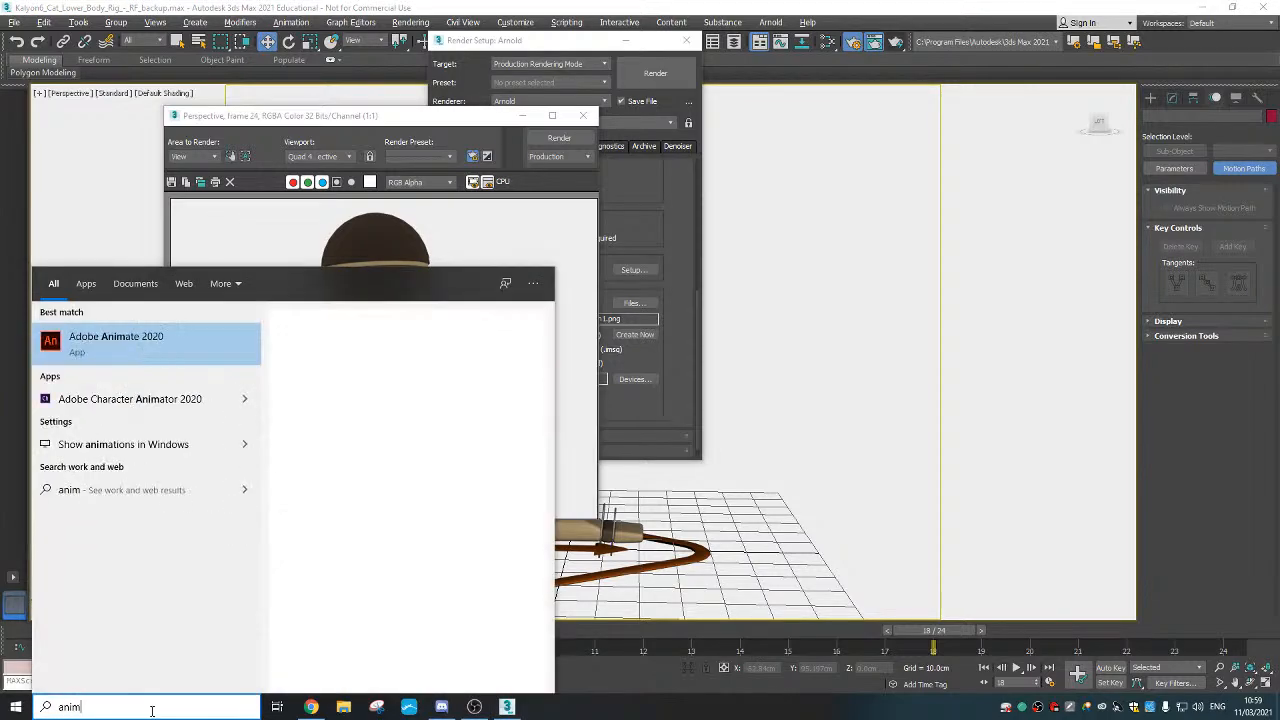
{"action": "left_click", "coordinate": [192, 345]}
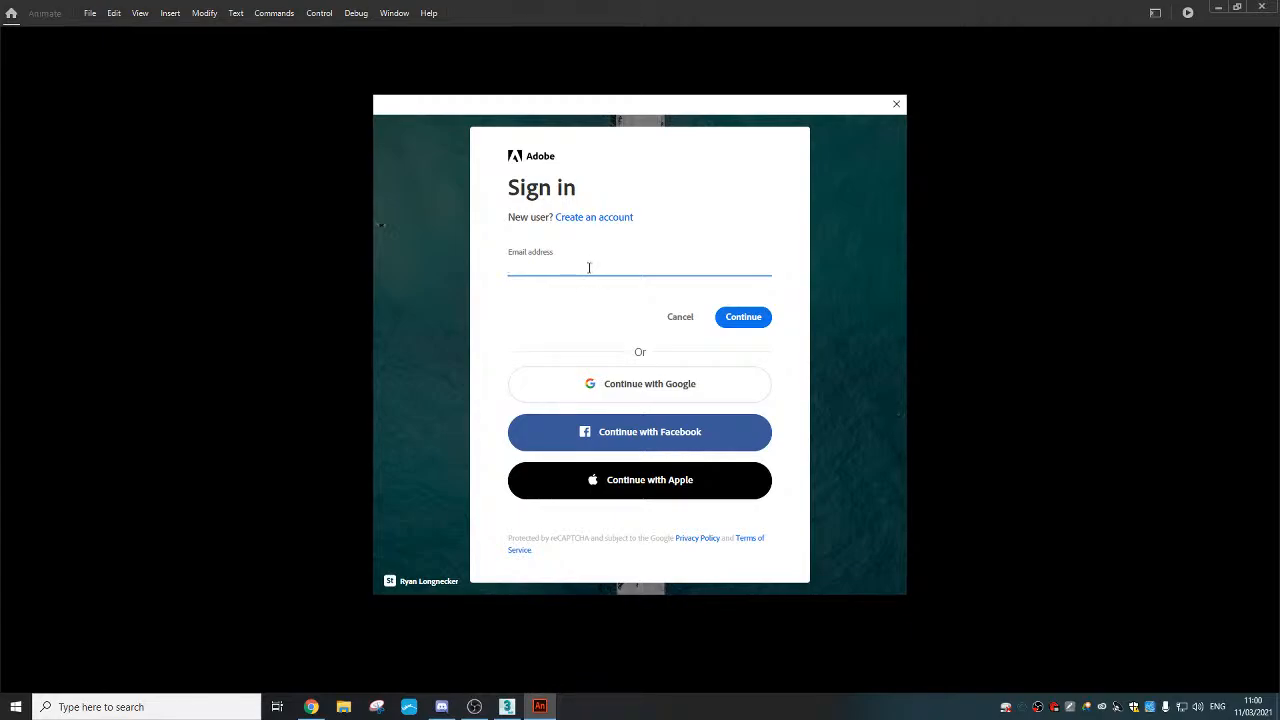
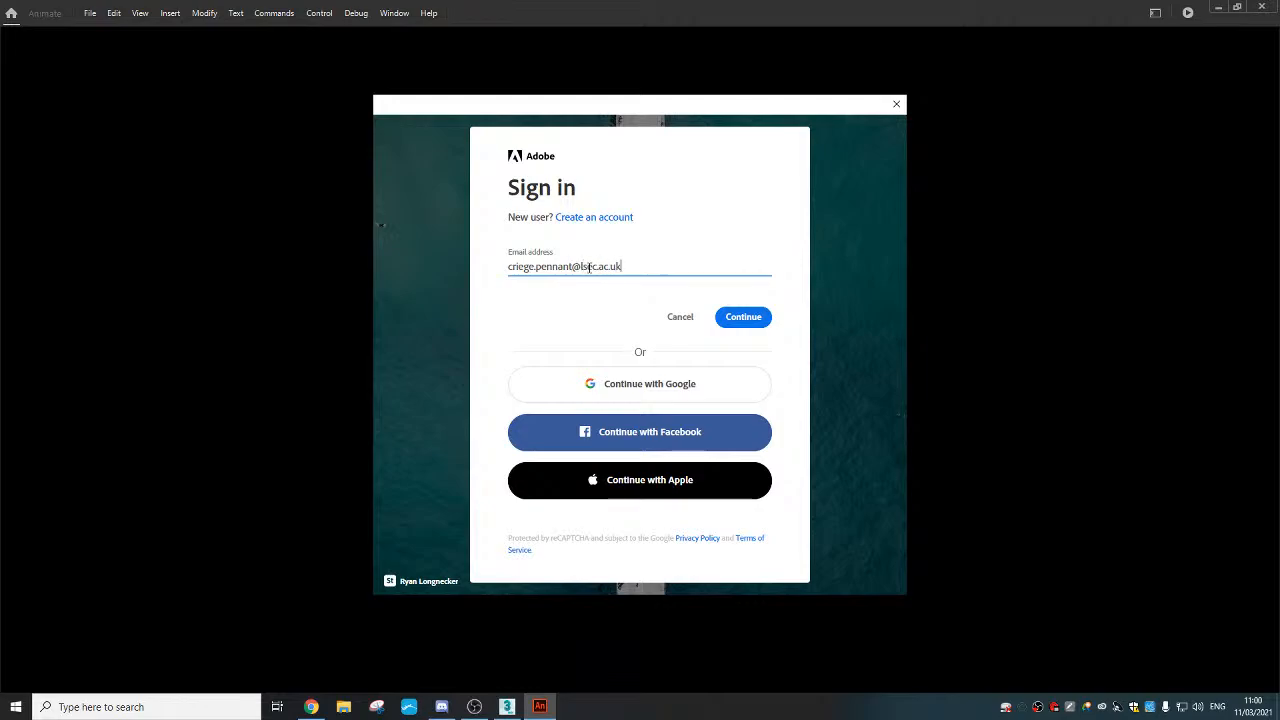
Sign in with the school account e-mail, sign out the other device, and skip the introduction
{"action": "left_click", "coordinate": [744, 319]}
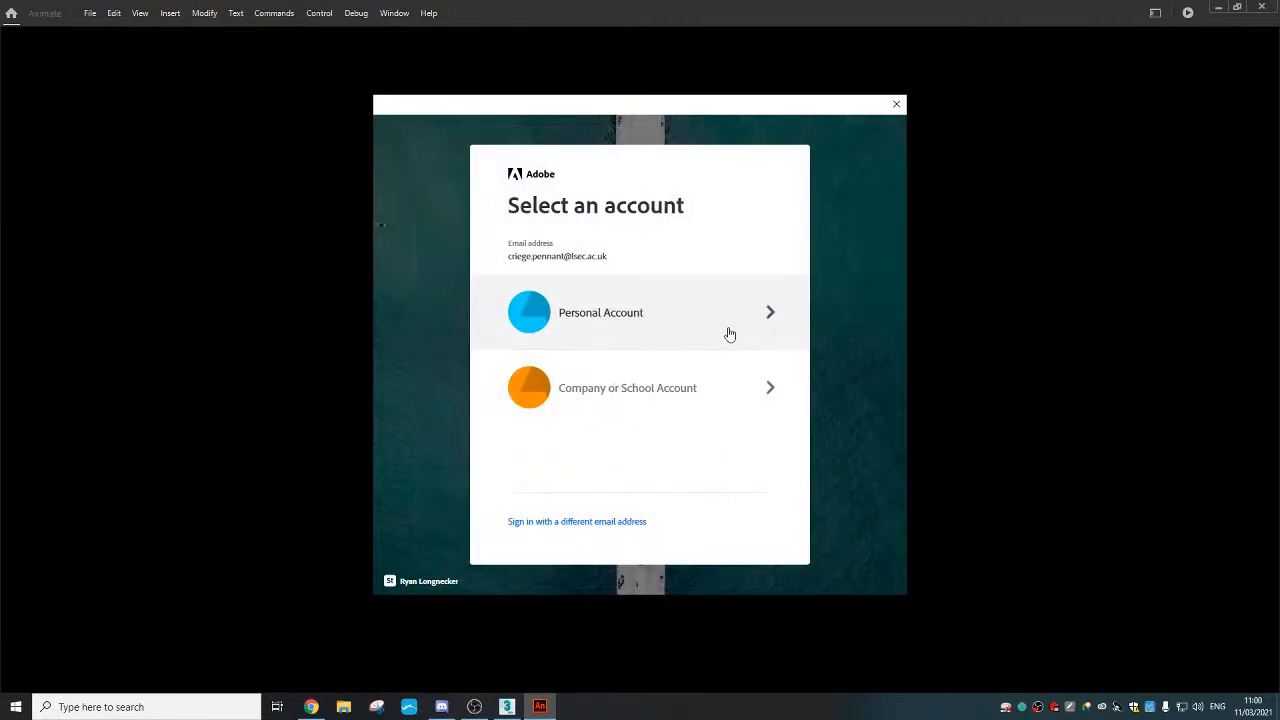
{"action": "left_click", "coordinate": [672, 398]}
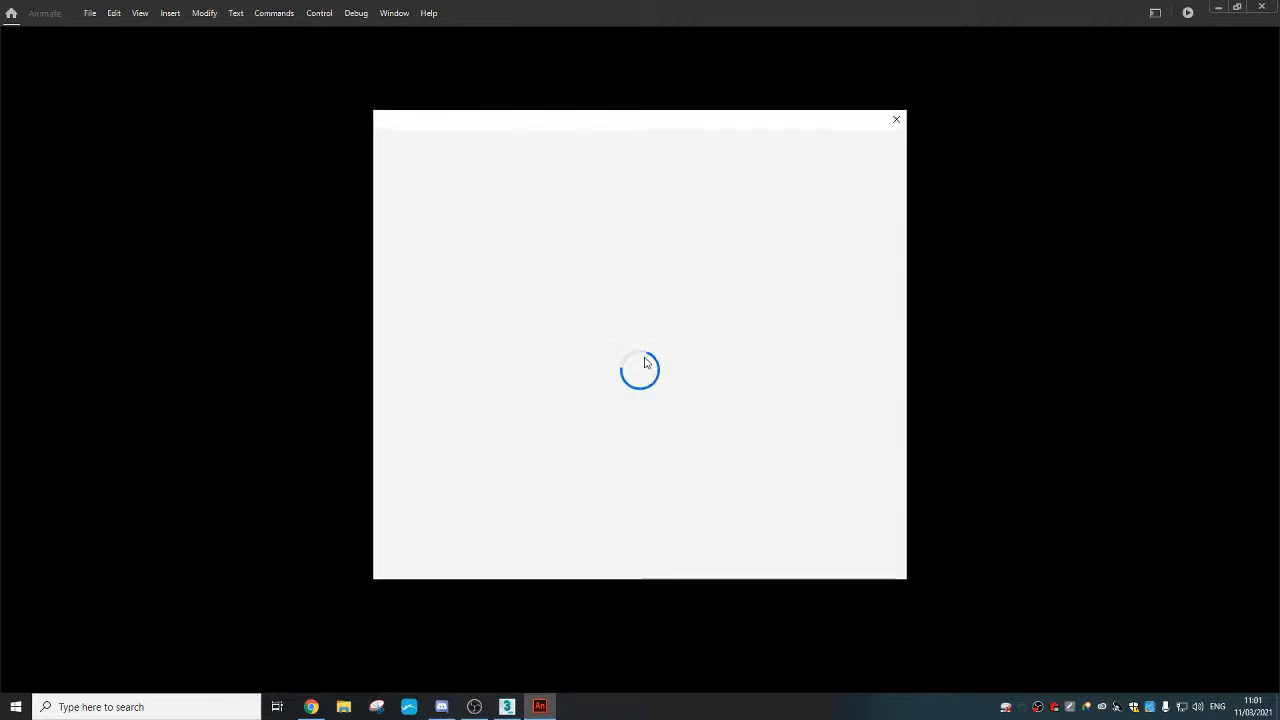
{"action": "left_click", "coordinate": [645, 430]}
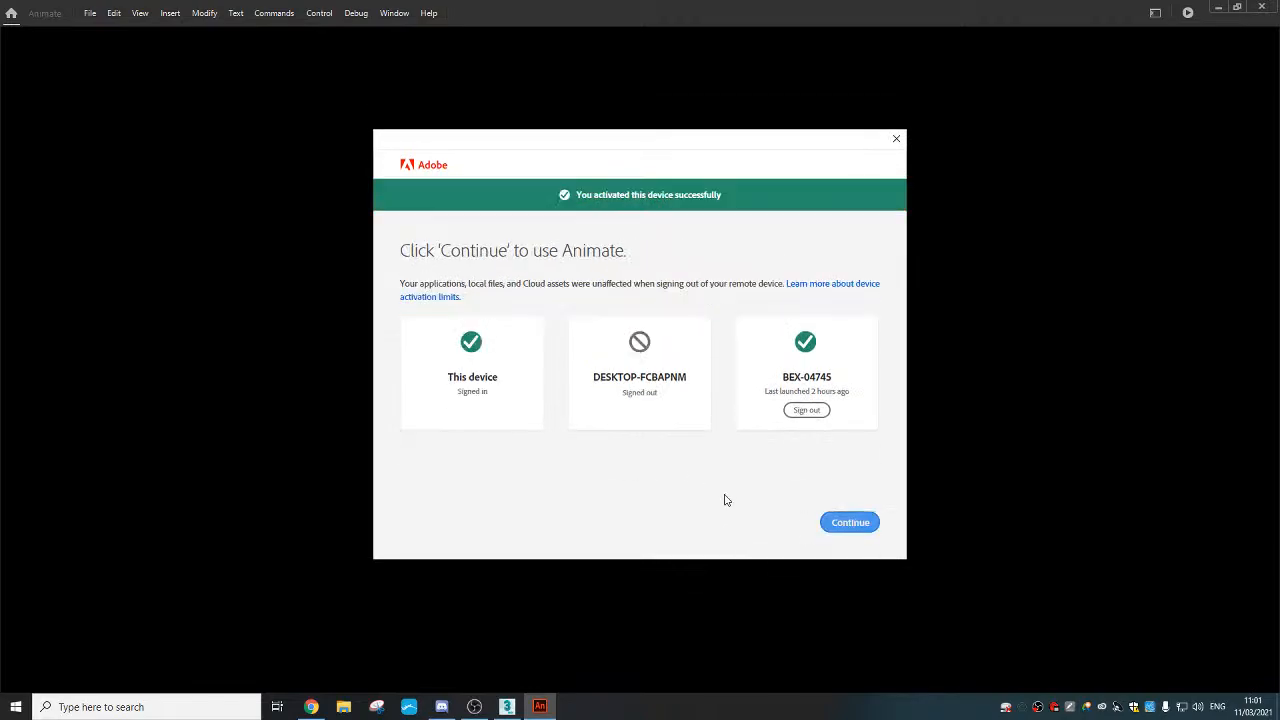
{"action": "left_click", "coordinate": [849, 523]}
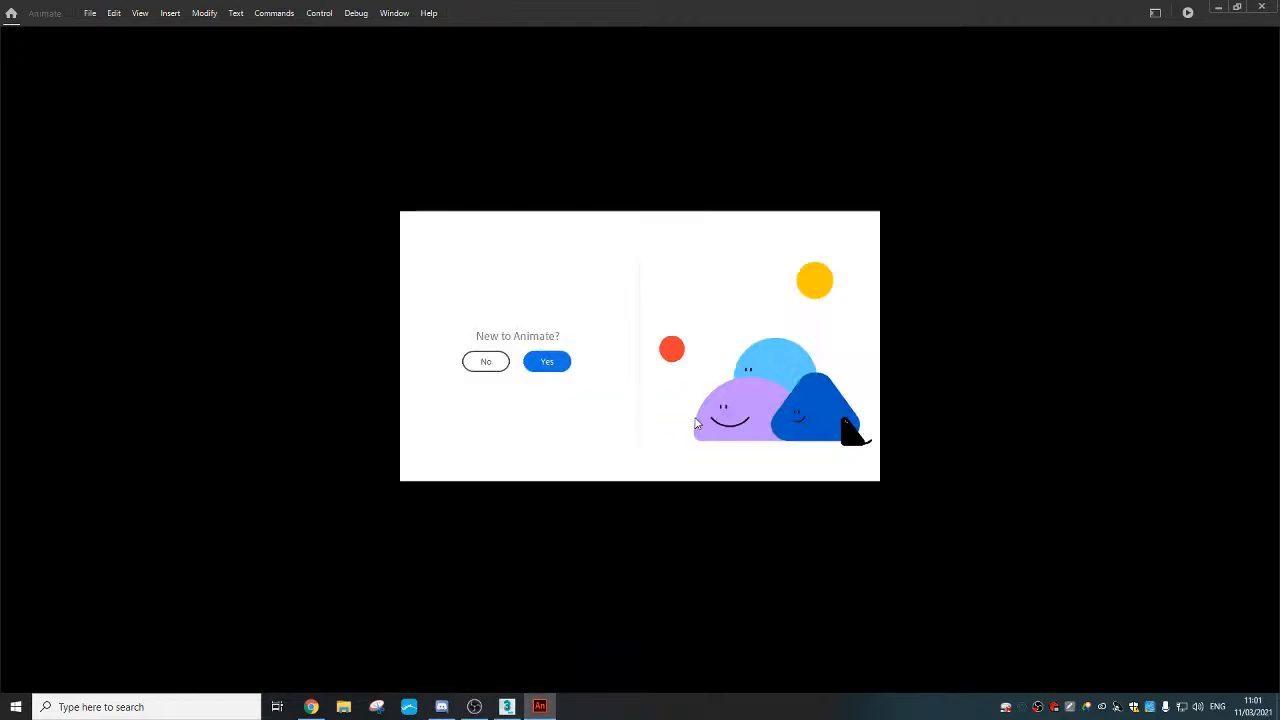
{"action": "left_click", "coordinate": [490, 365]}
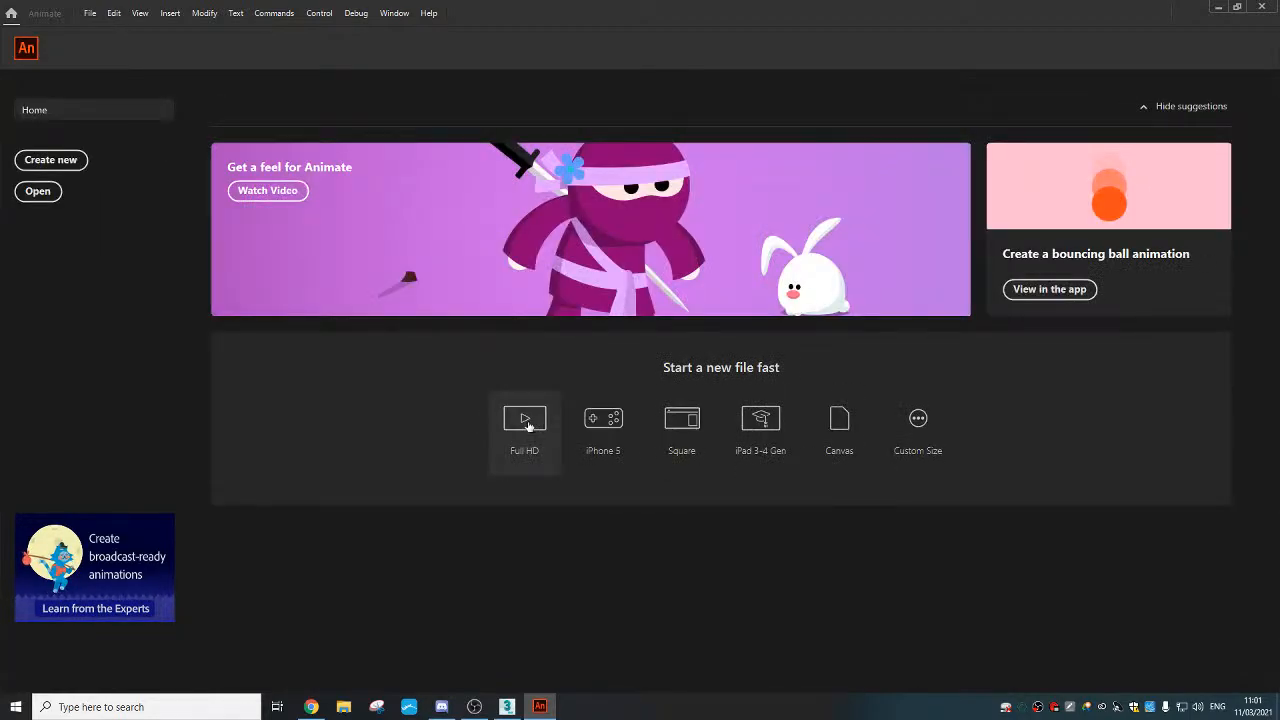
Create a Full HD document and resize its stage to 640 × 480
{"action": "left_click", "coordinate": [604, 422]}
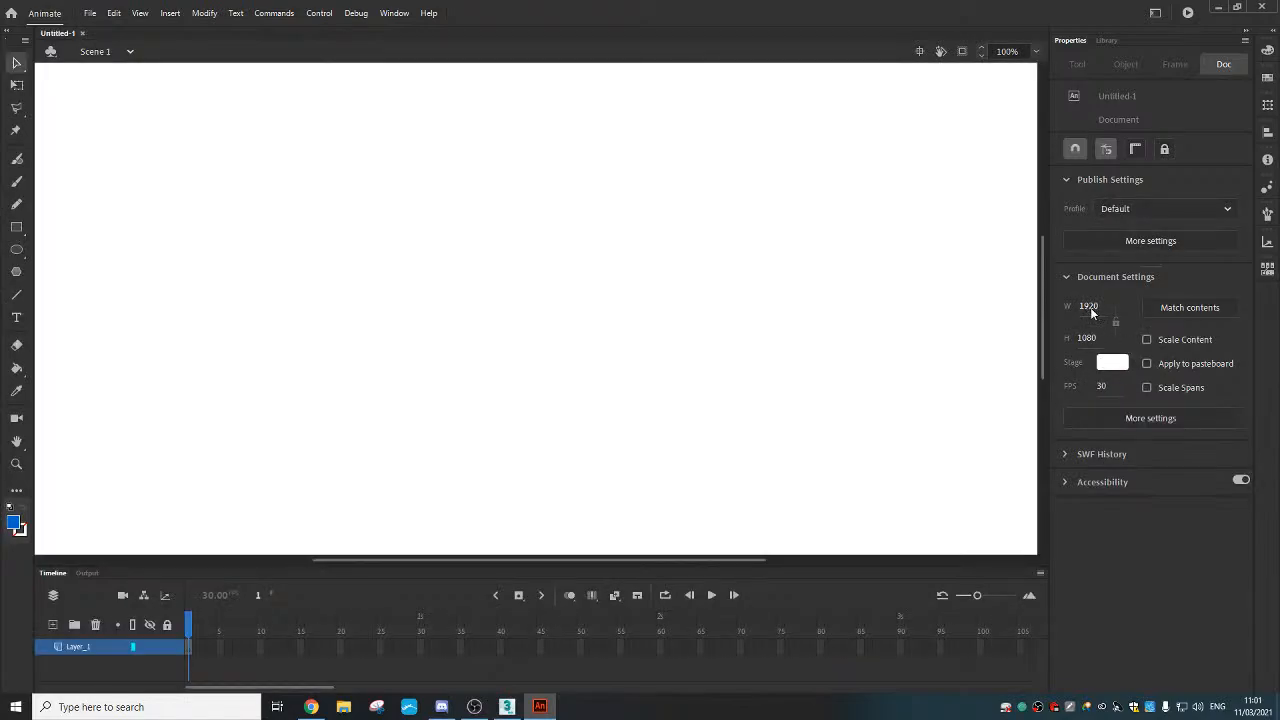
{"action": "left_click", "coordinate": [1090, 307]}
{"action": "type", "text": "640"}
{"action": "key", "text": "Tab"}
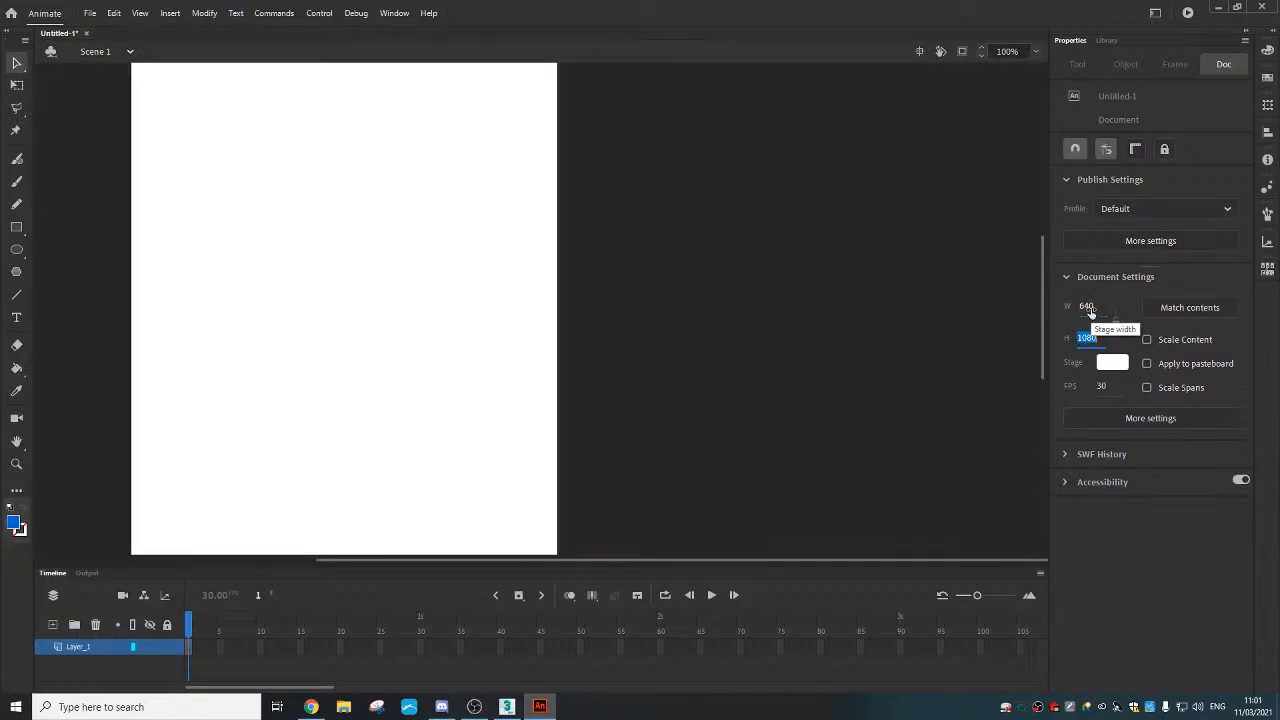
{"action": "type", "text": "480"}
{"action": "key", "text": "Return"}
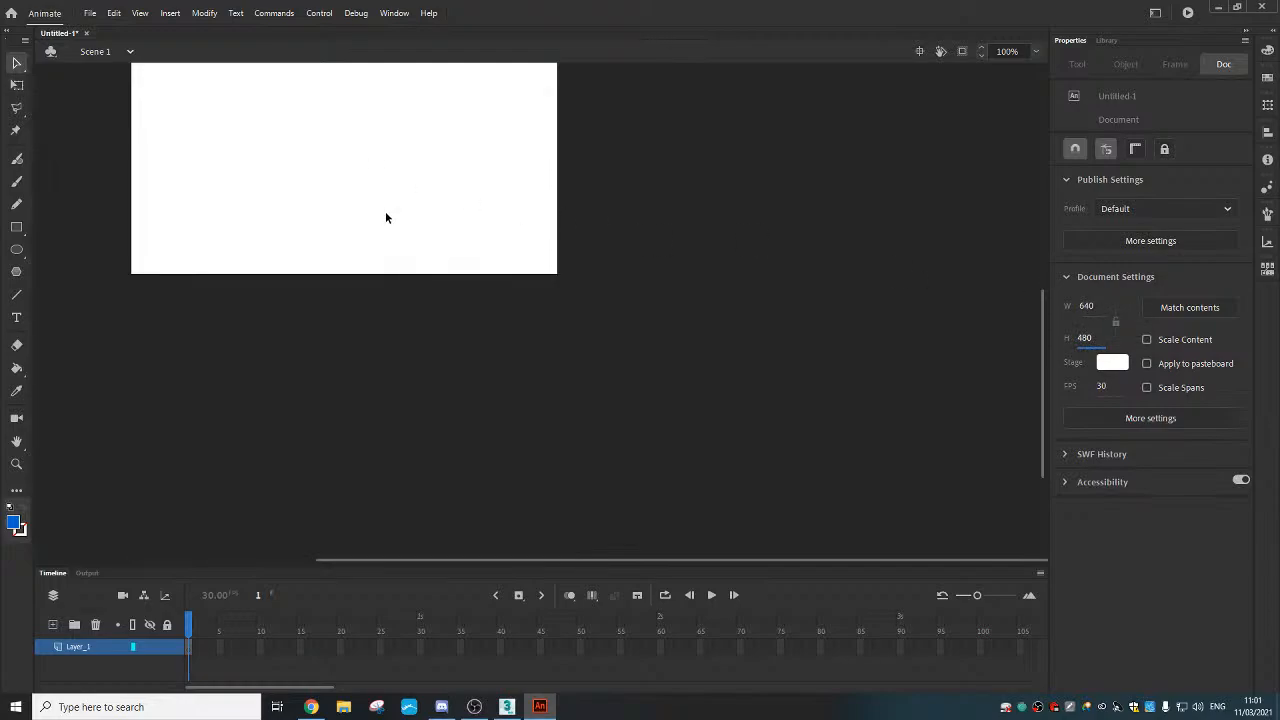
Bring the stage into view and look through the menus for import commands
{"action": "middle_click_drag", "start_coordinate": [468, 366], "coordinate": [531, 385]}
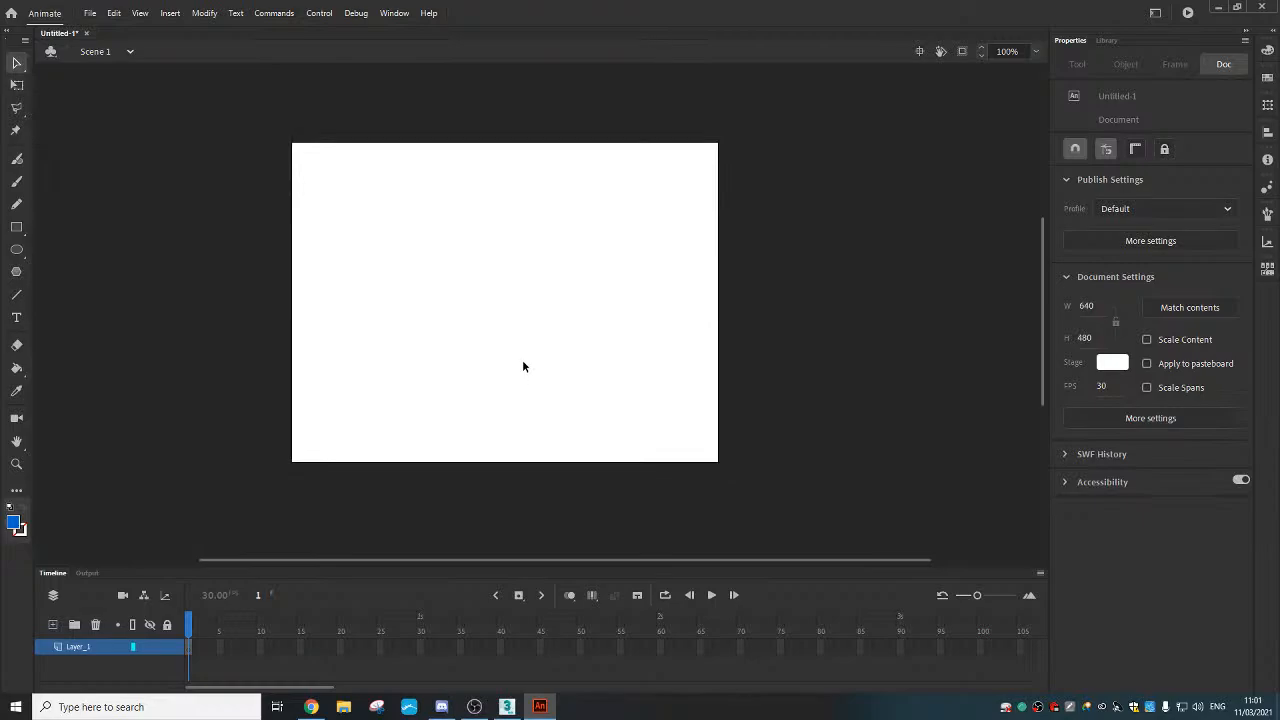
{"action": "scroll", "coordinate": [522, 362], "scroll_direction": "up", "scroll_amount": 2, "text": "ctrl"}
{"action": "scroll", "coordinate": [522, 362], "scroll_direction": "down", "scroll_amount": 2, "text": "ctrl"}
{"action": "scroll", "coordinate": [520, 359], "scroll_direction": "up", "scroll_amount": 1, "text": "ctrl"}
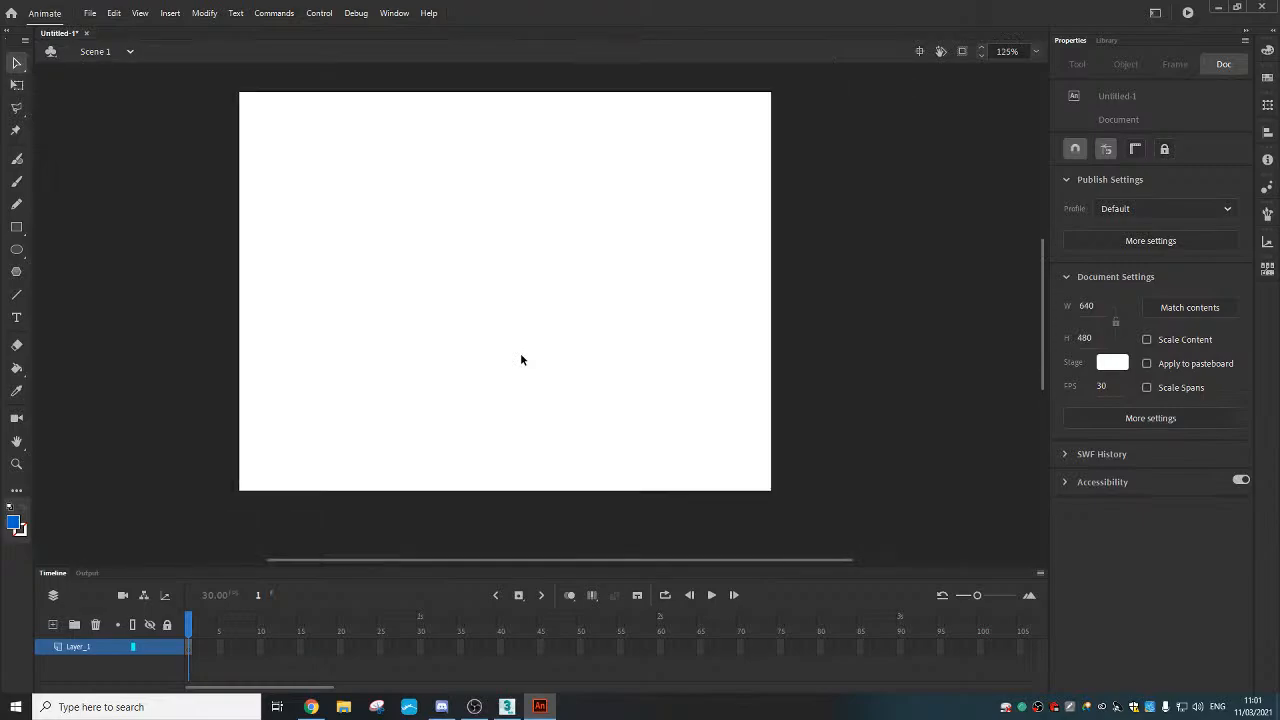
{"action": "scroll", "coordinate": [520, 359], "scroll_direction": "up", "scroll_amount": 1, "text": "ctrl"}
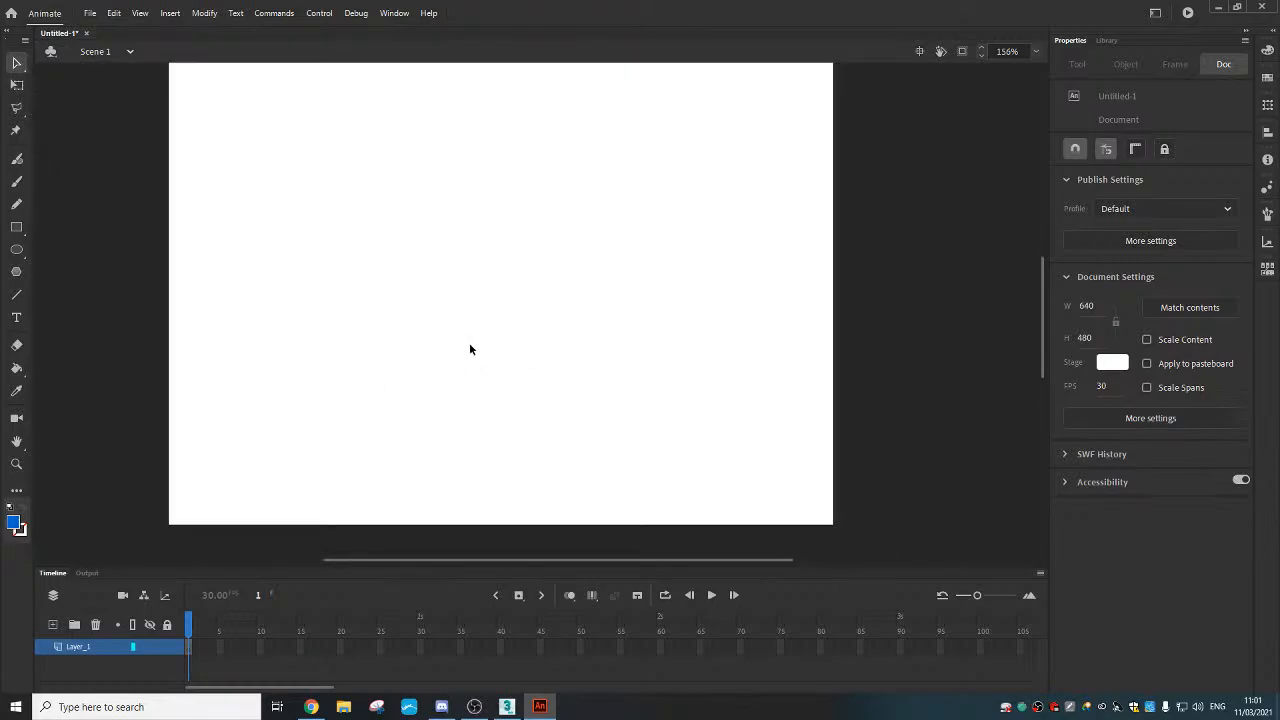
{"action": "middle_click_drag", "start_coordinate": [469, 349], "coordinate": [483, 367]}
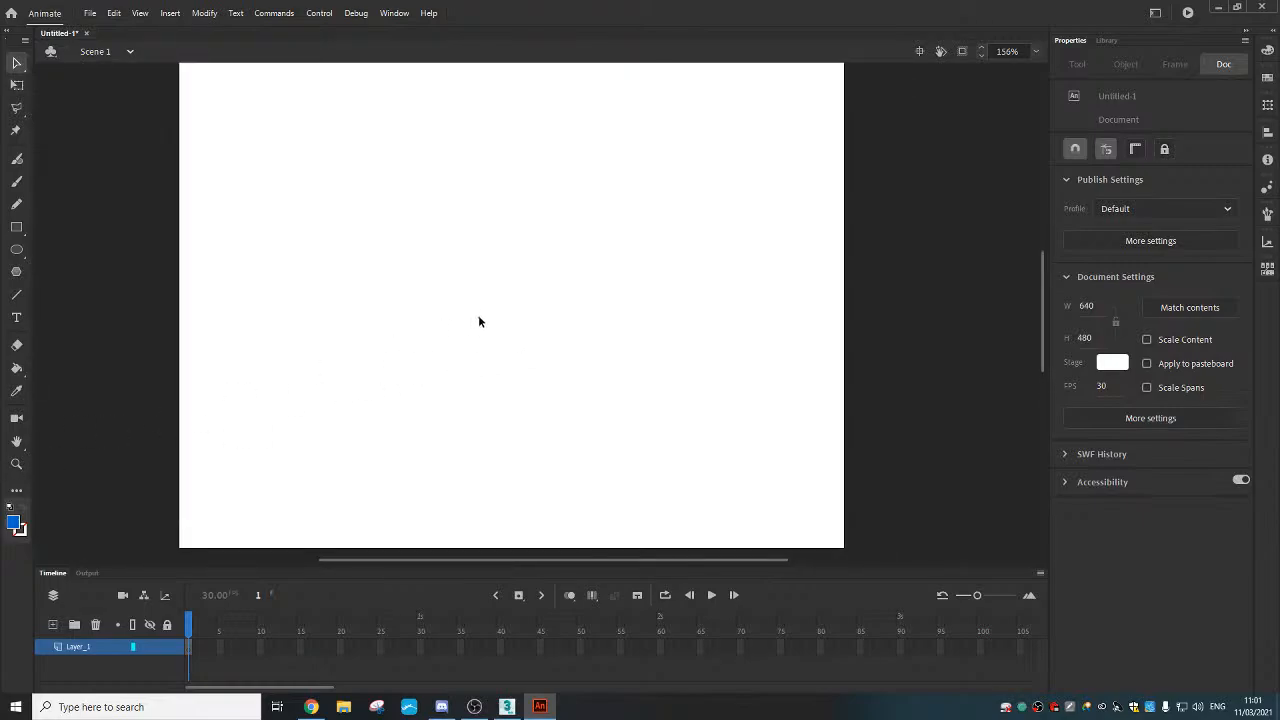
{"action": "scroll", "coordinate": [480, 316], "scroll_direction": "down", "scroll_amount": 1, "text": "ctrl"}
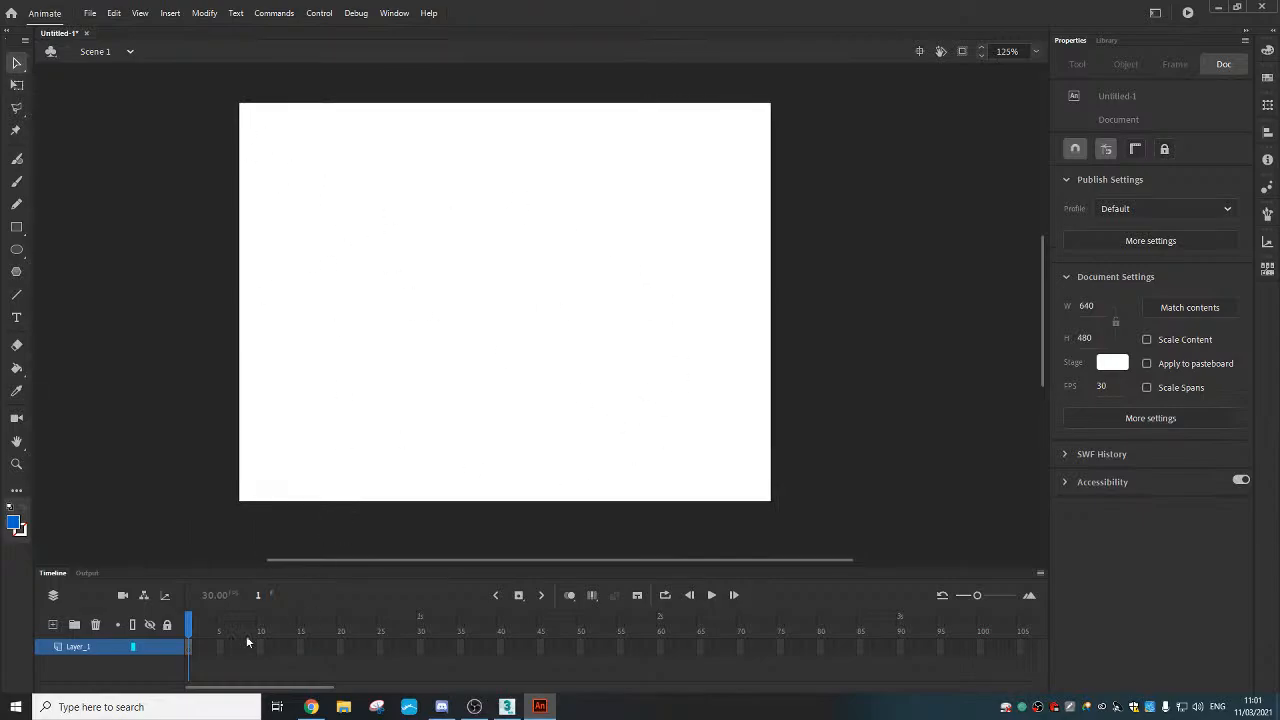
{"action": "left_click", "coordinate": [115, 13]}
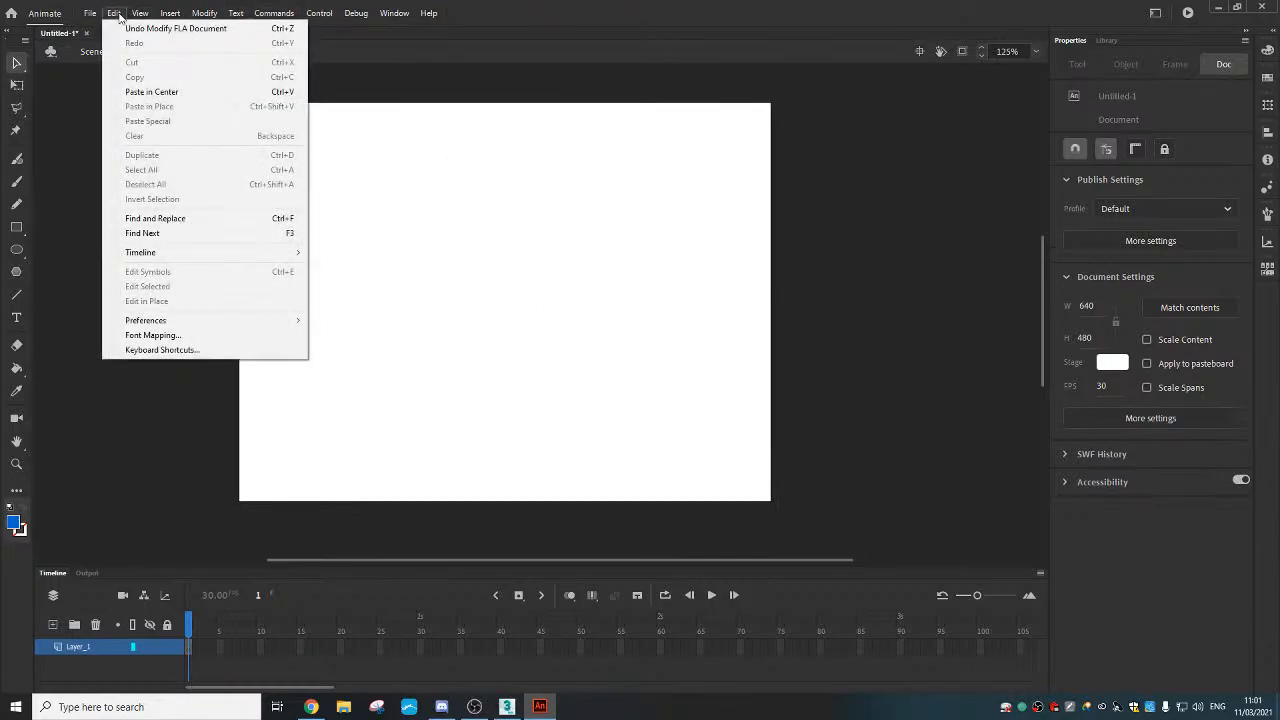
Import Run10000 from 3D Objects > Run Seq to the stage
{"action": "mouse_move", "coordinate": [89, 13]}
{"action": "mouse_move", "coordinate": [214, 209]}
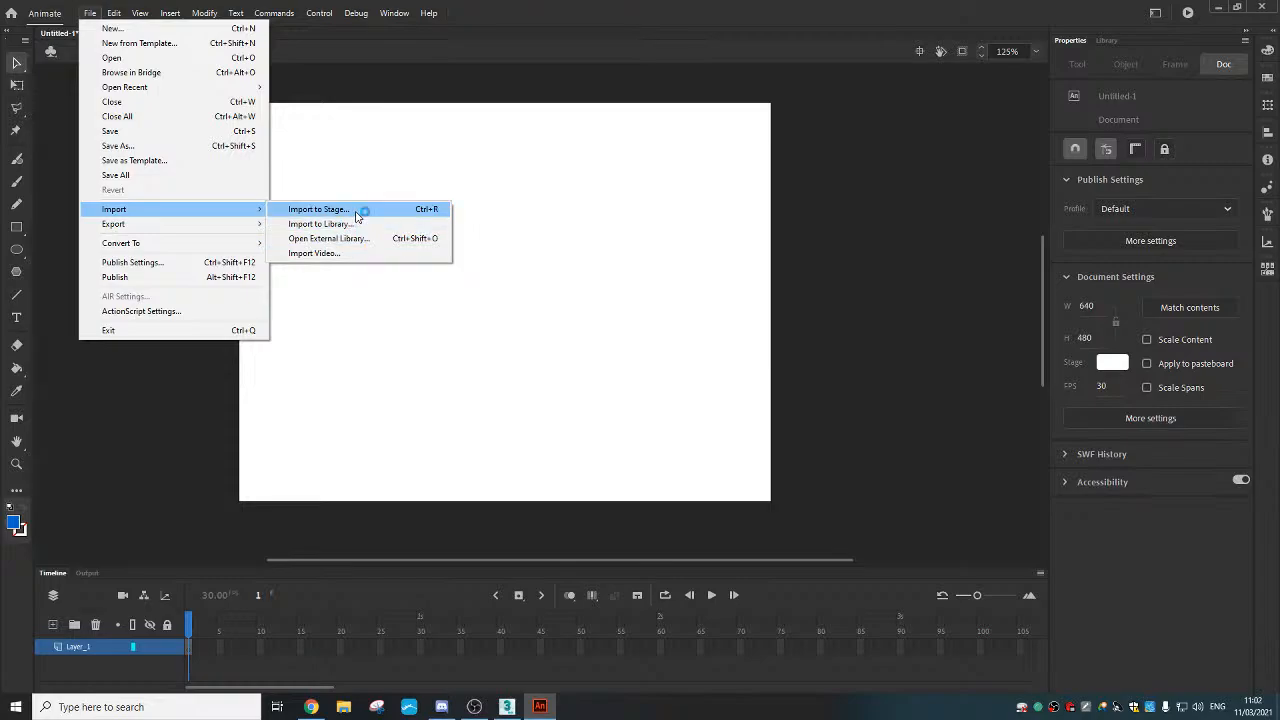
{"action": "left_click", "coordinate": [355, 216]}
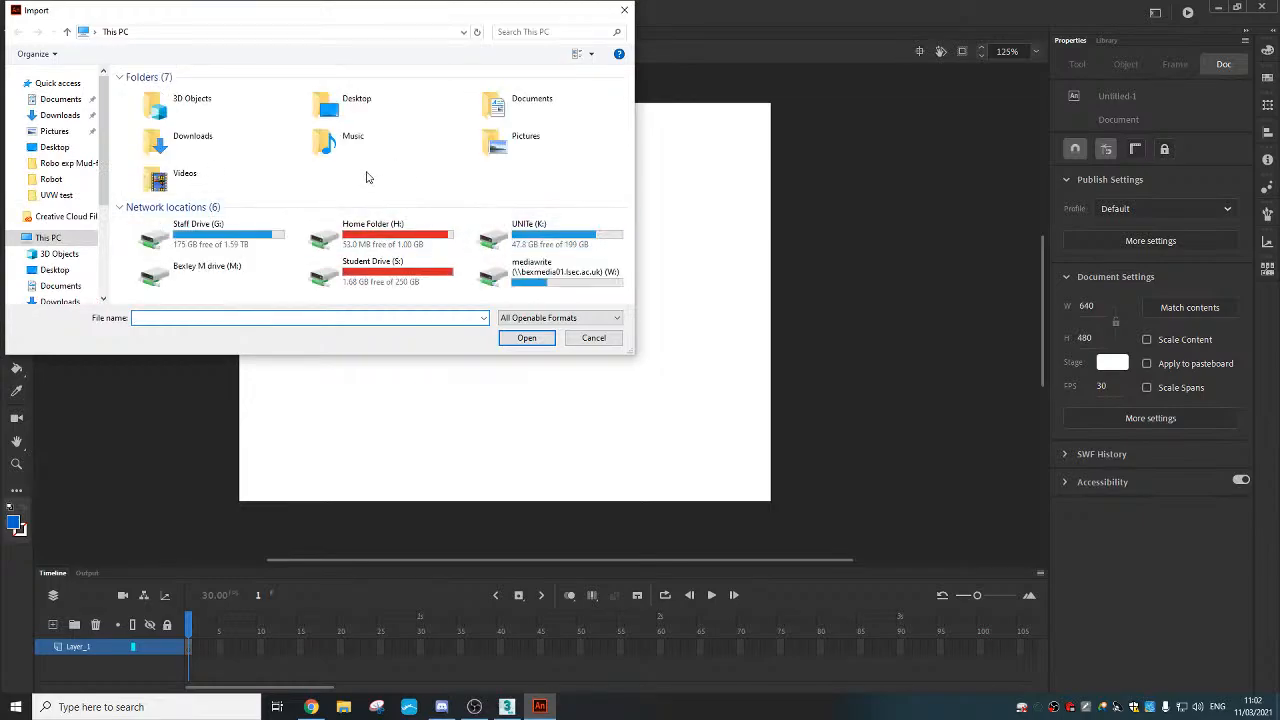
{"action": "left_click", "coordinate": [58, 254]}
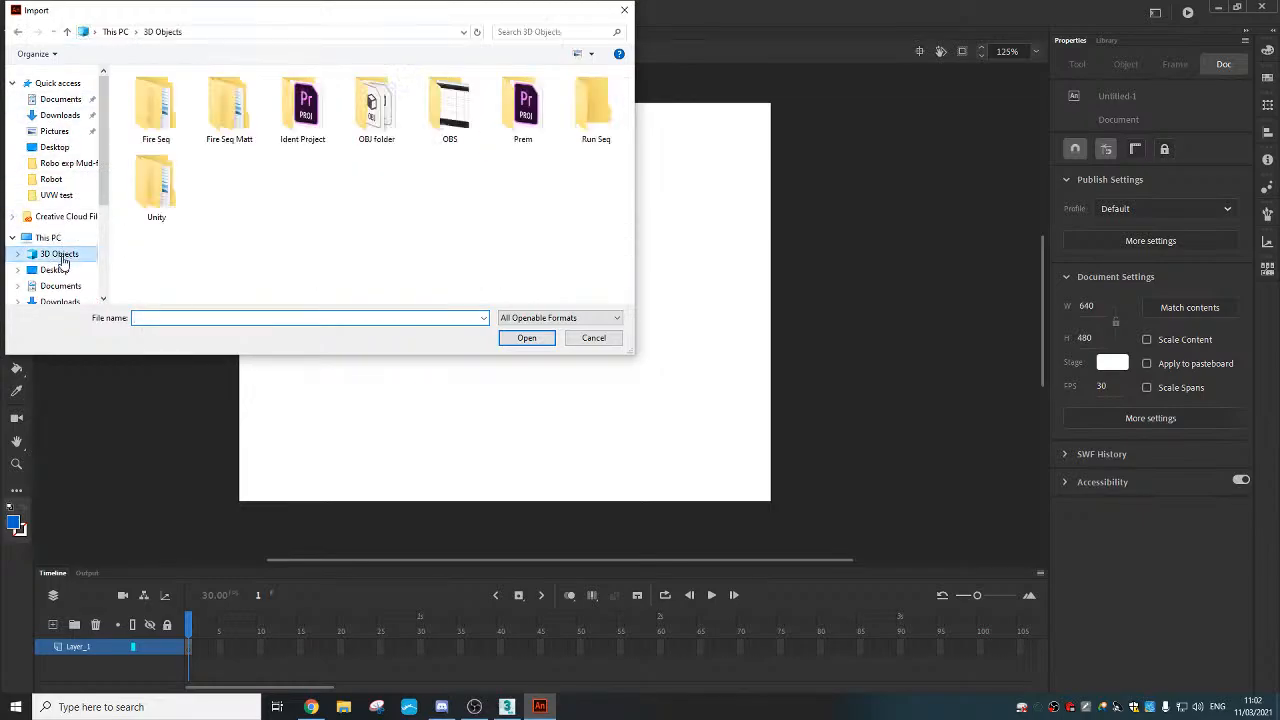
{"action": "double_click", "coordinate": [593, 108]}
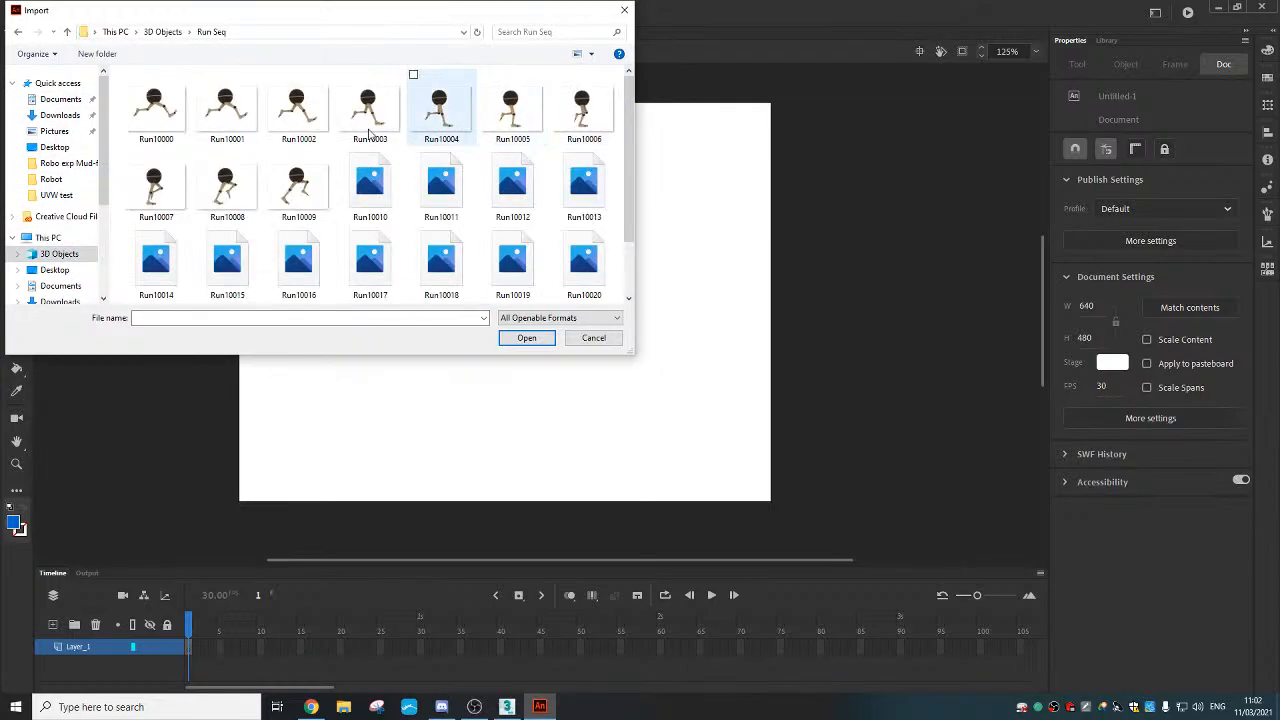
{"action": "left_click", "coordinate": [152, 108]}
{"action": "left_click", "coordinate": [526, 338]}
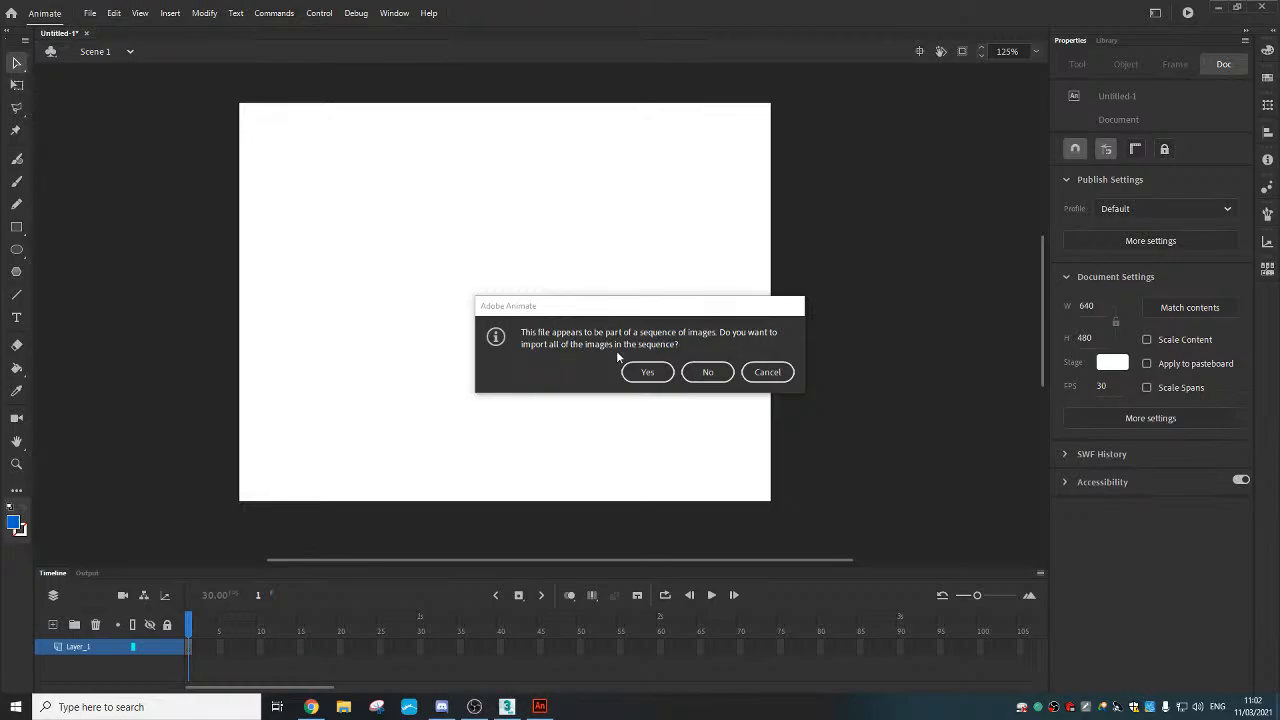
Import the whole Run image sequence and enable Edit Multiple Frames for All Frames
{"action": "left_click", "coordinate": [647, 372]}
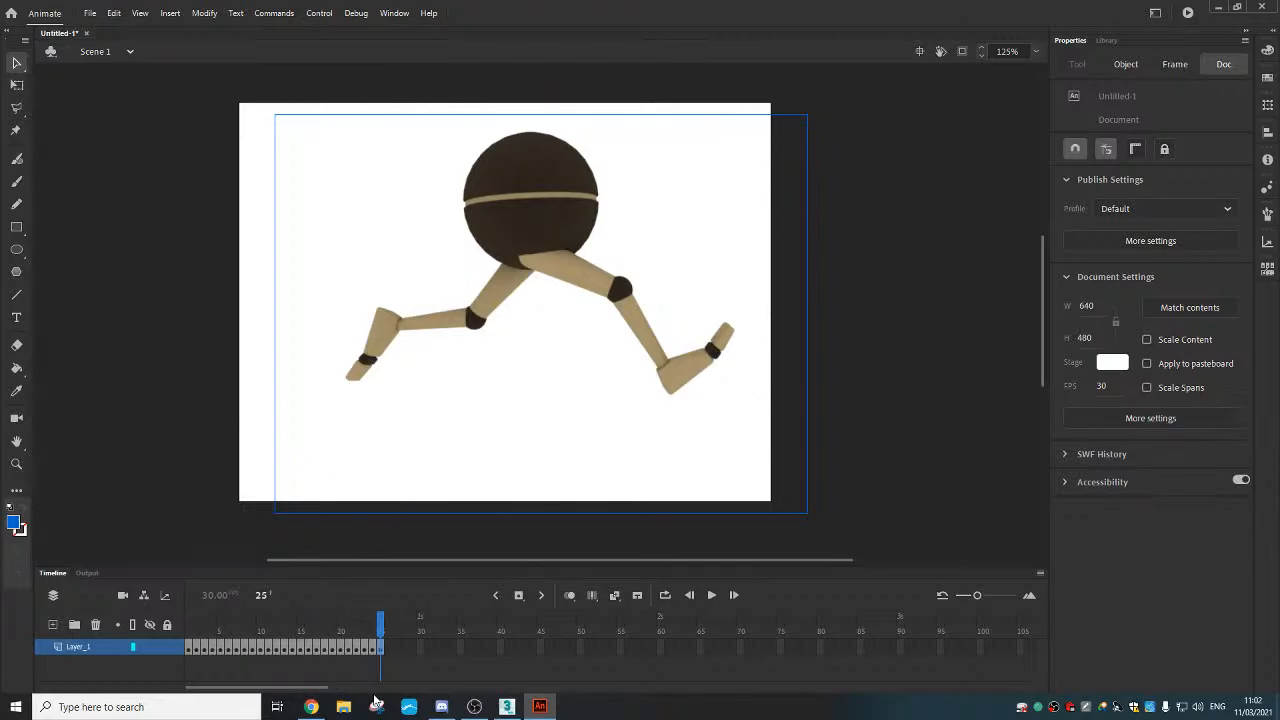
{"action": "left_click", "coordinate": [594, 600]}
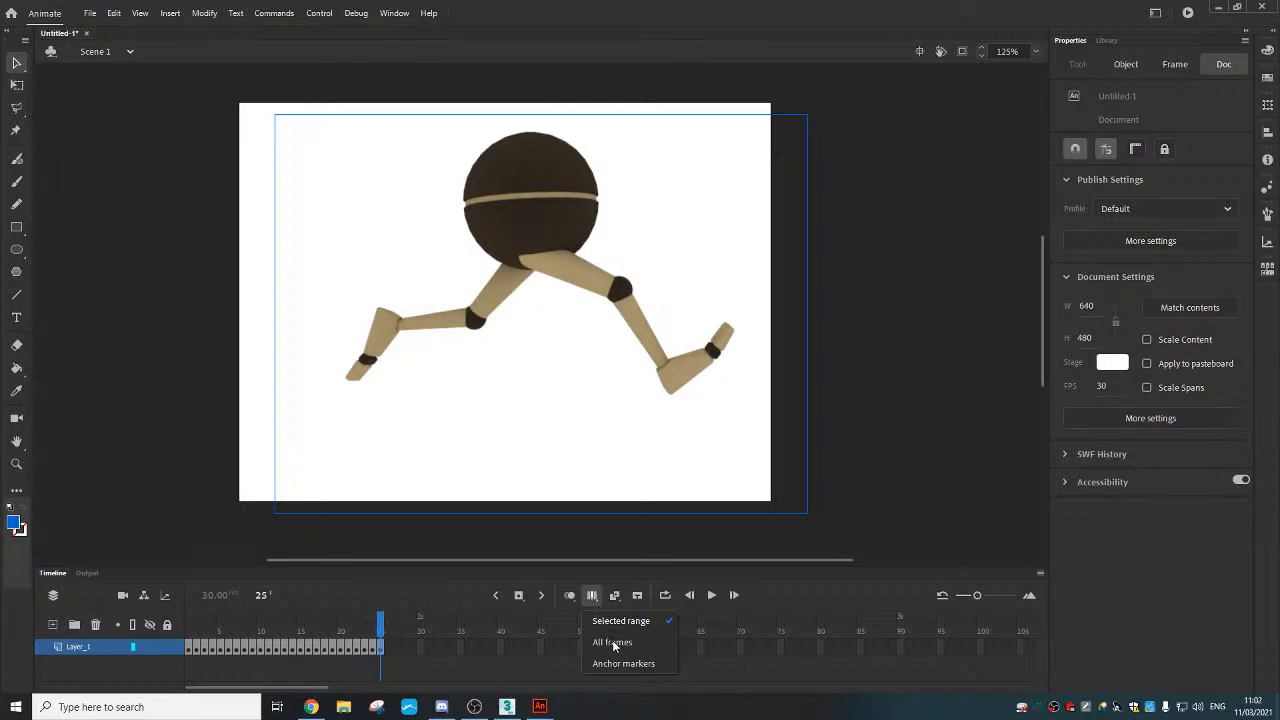
{"action": "left_click", "coordinate": [612, 645]}
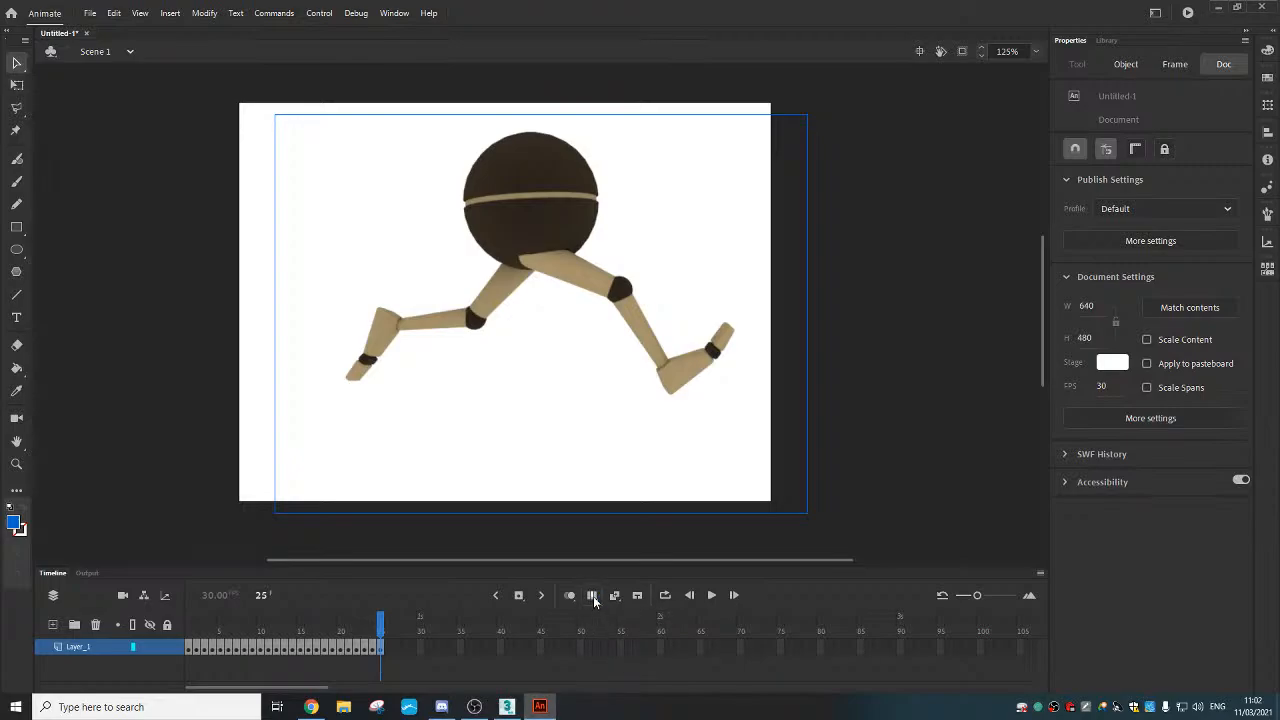
{"action": "left_click", "coordinate": [592, 595]}
{"action": "left_click", "coordinate": [606, 645]}
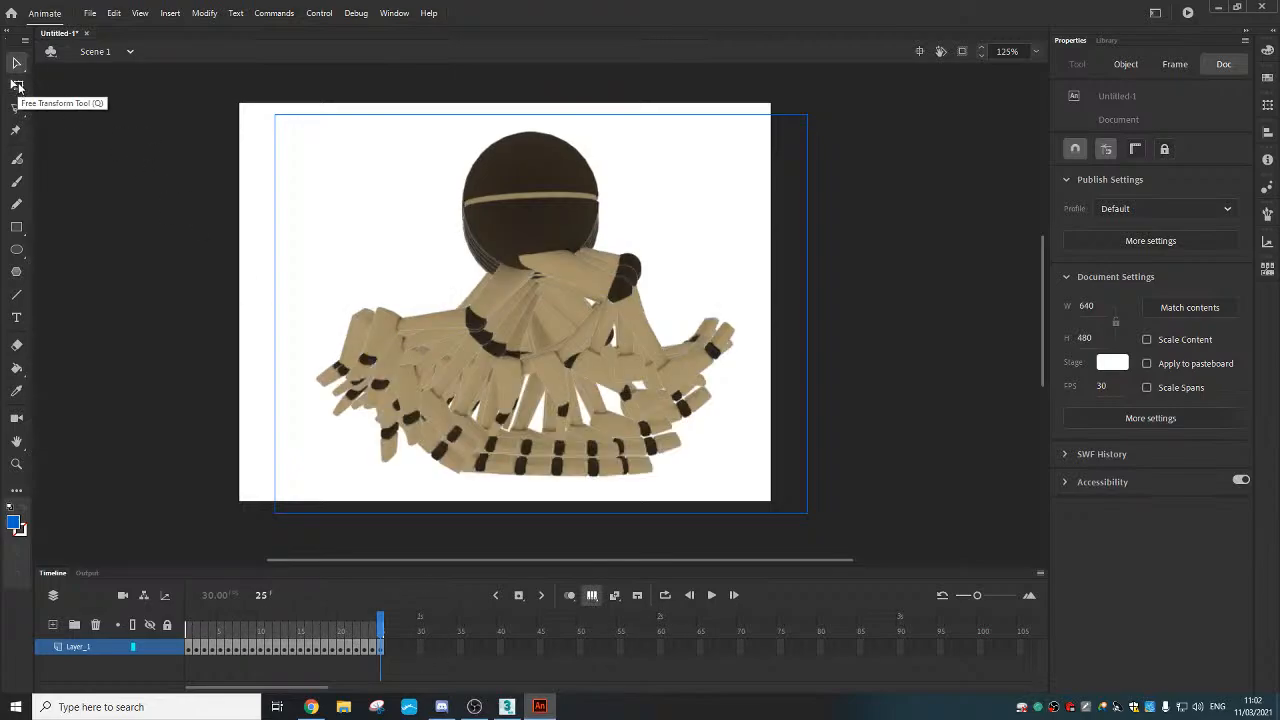
Move every frame's bitmap together with Free Transform to X 0, Y 0
{"action": "left_click", "coordinate": [17, 85]}
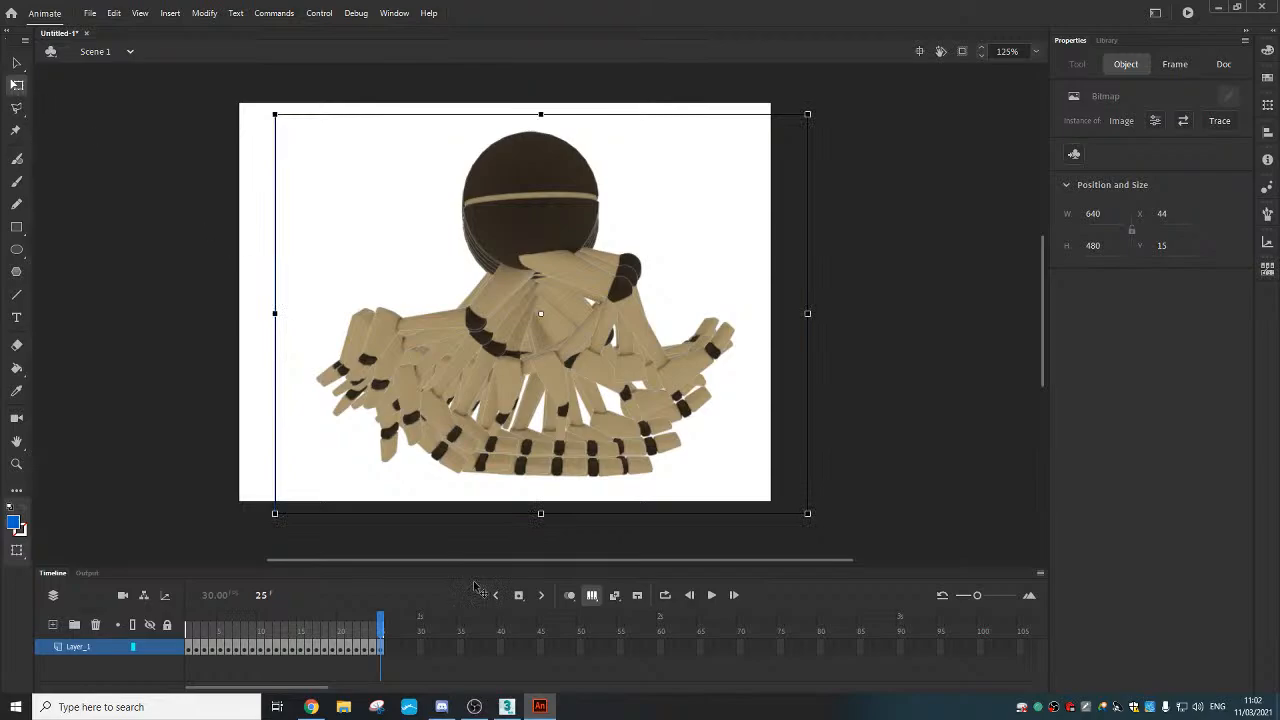
{"action": "left_click_drag", "start_coordinate": [419, 650], "coordinate": [179, 648]}
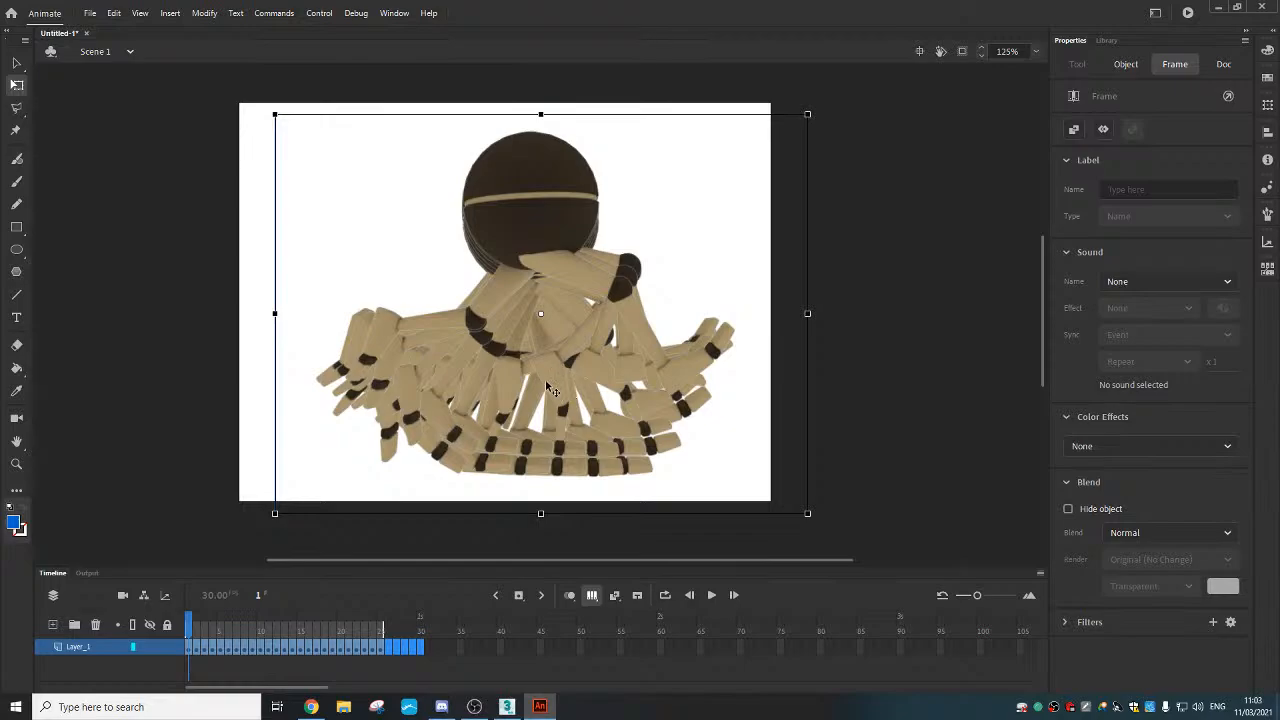
{"action": "left_click_drag", "start_coordinate": [548, 391], "coordinate": [518, 380]}
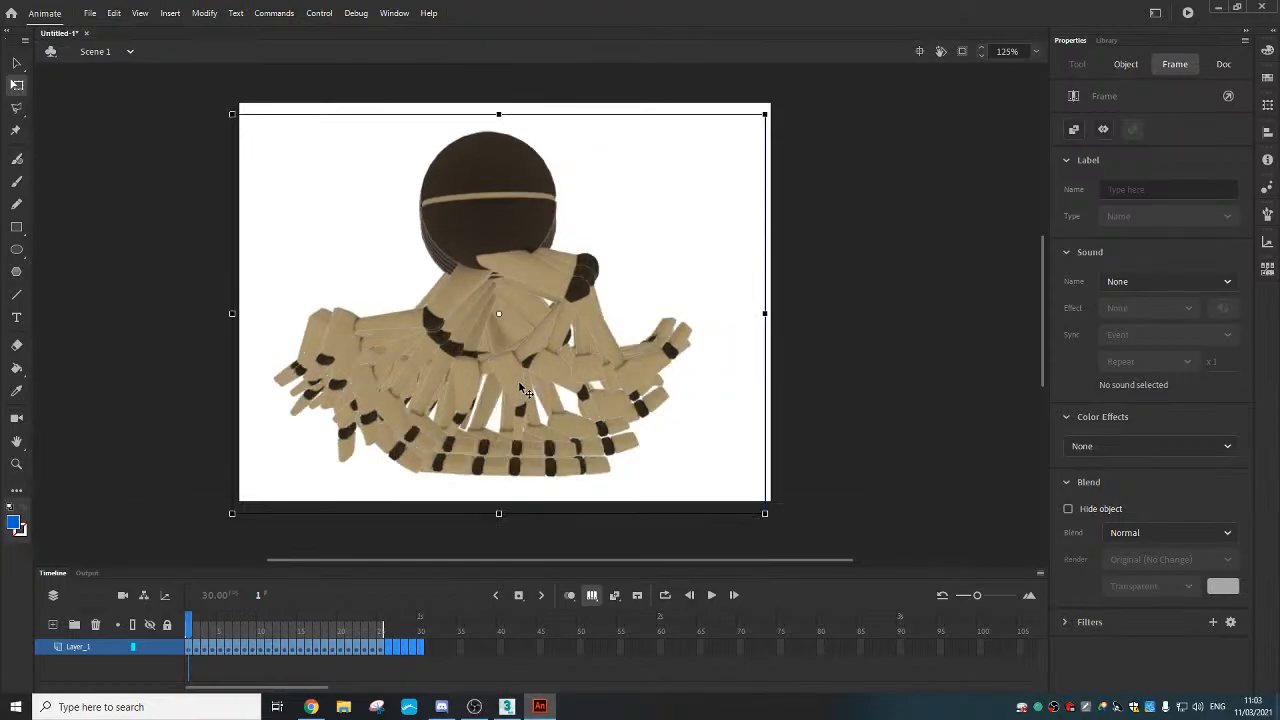
{"action": "mouse_move", "coordinate": [578, 420]}
{"action": "left_mouse_down"}
{"action": "mouse_move", "coordinate": [577, 397]}
{"action": "mouse_move", "coordinate": [583, 415]}
{"action": "left_mouse_up"}
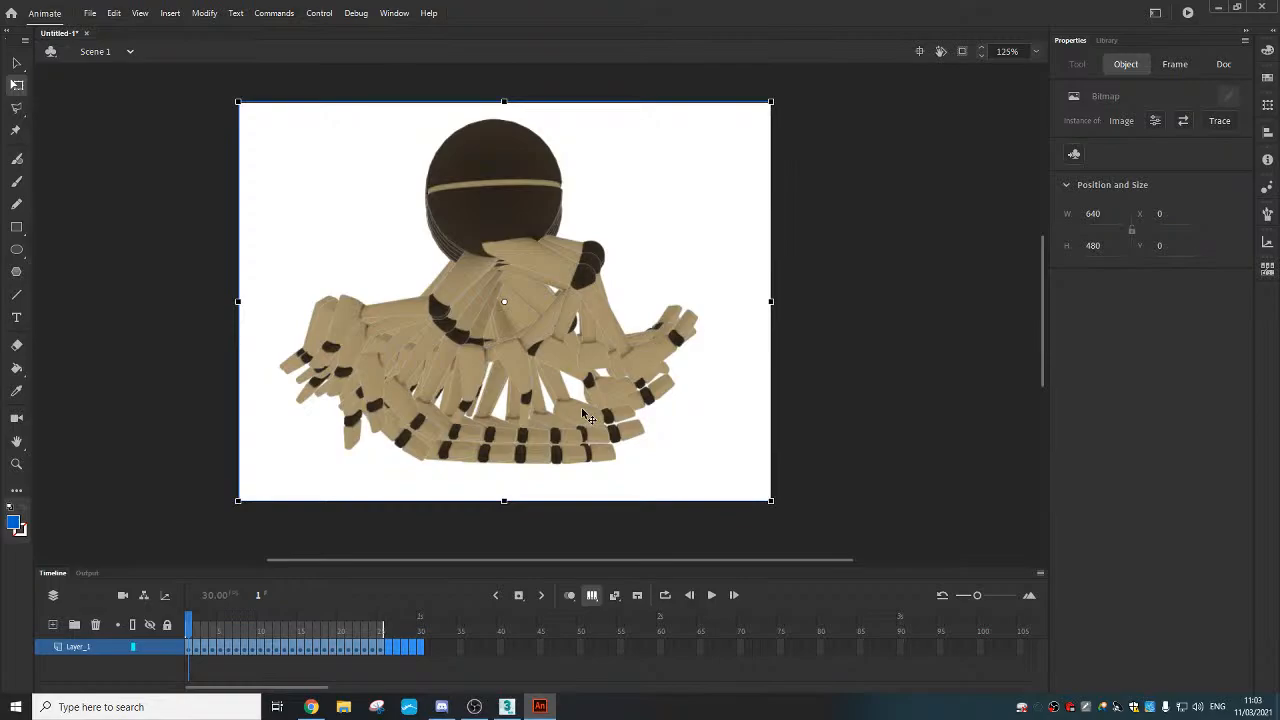
{"action": "left_click", "coordinate": [884, 428]}
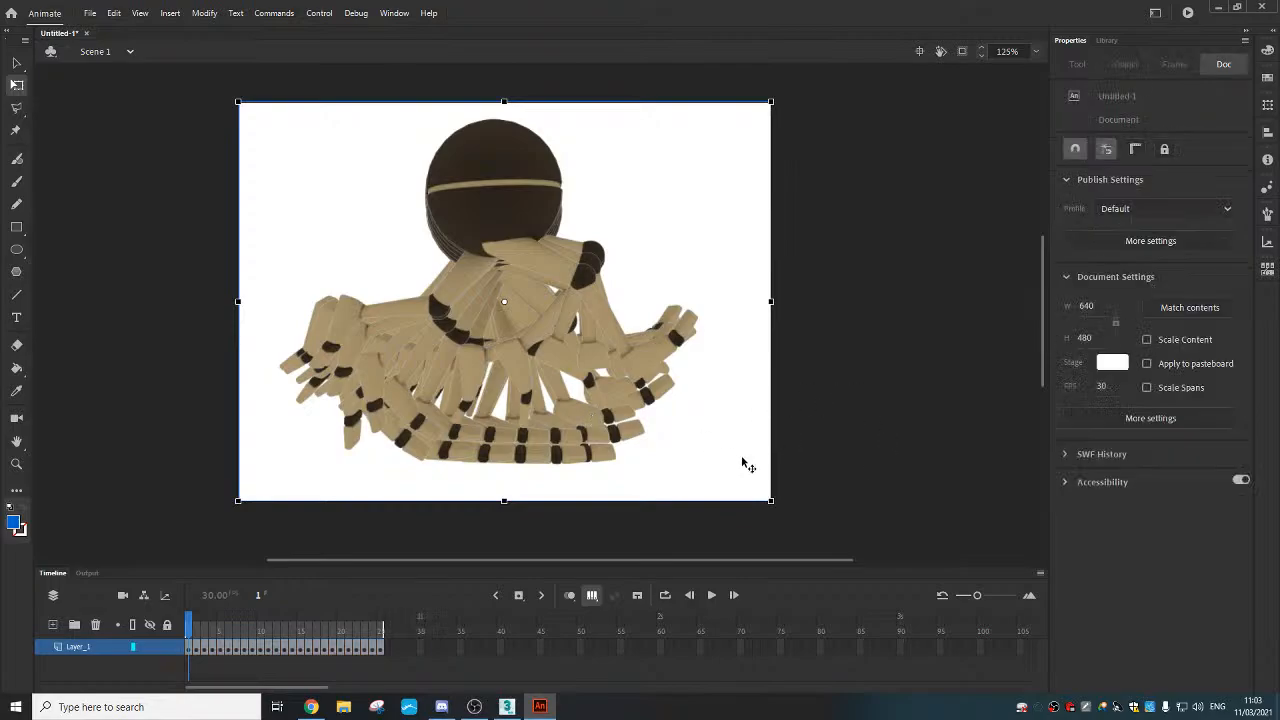
Turn off multi-frame editing and play the run cycle looping over frames 1–25
{"action": "left_click", "coordinate": [592, 597]}
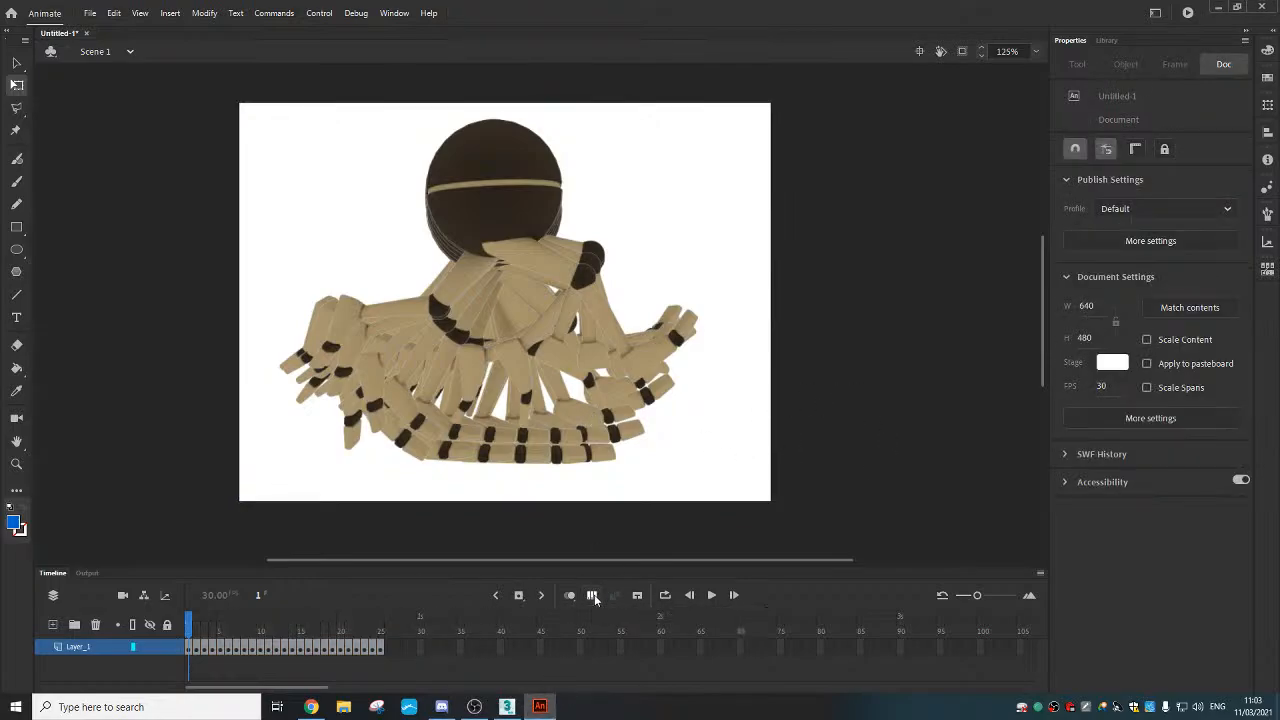
{"action": "left_click", "coordinate": [711, 597]}
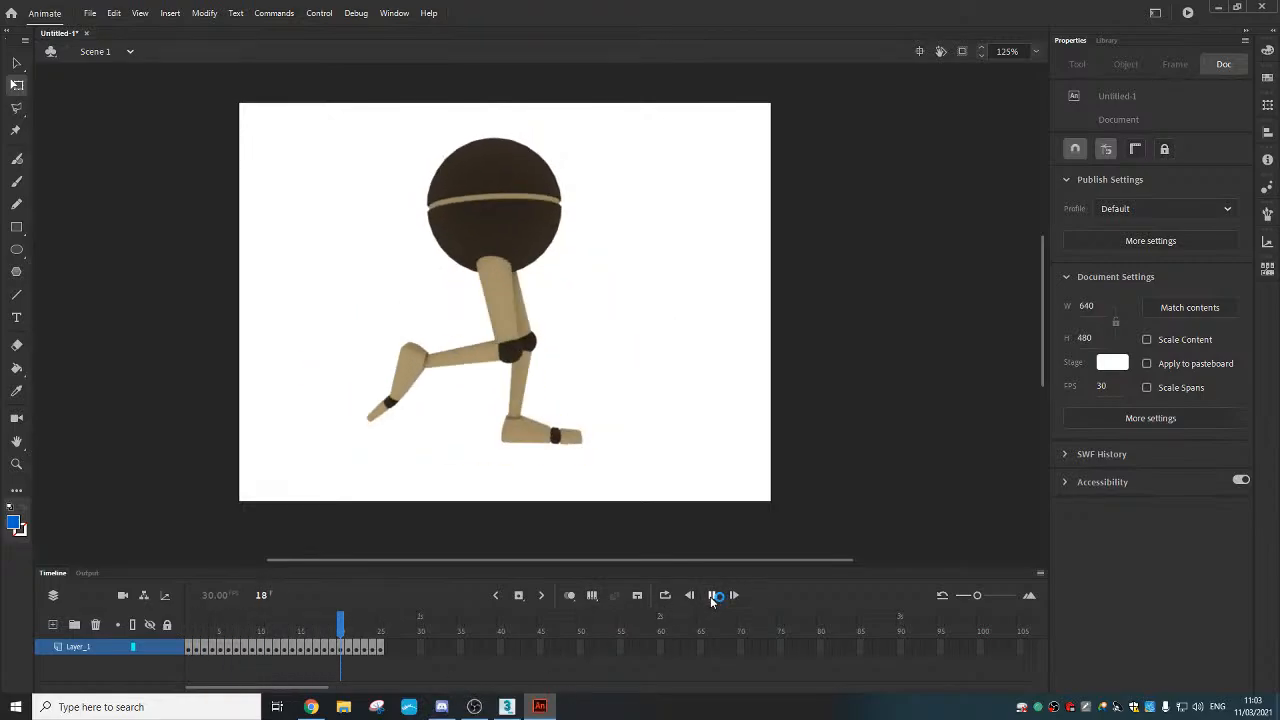
{"action": "left_click", "coordinate": [666, 597]}
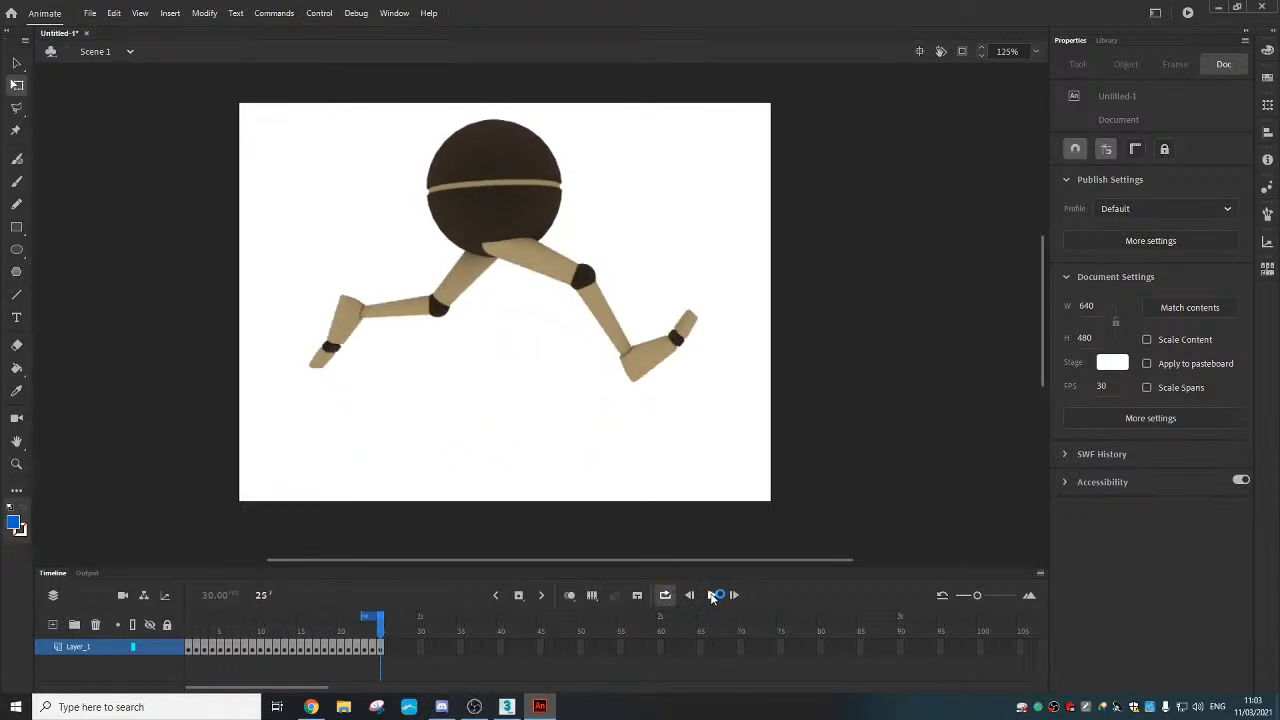
{"action": "left_click", "coordinate": [713, 597]}
{"action": "left_click_drag", "start_coordinate": [365, 616], "coordinate": [186, 617]}
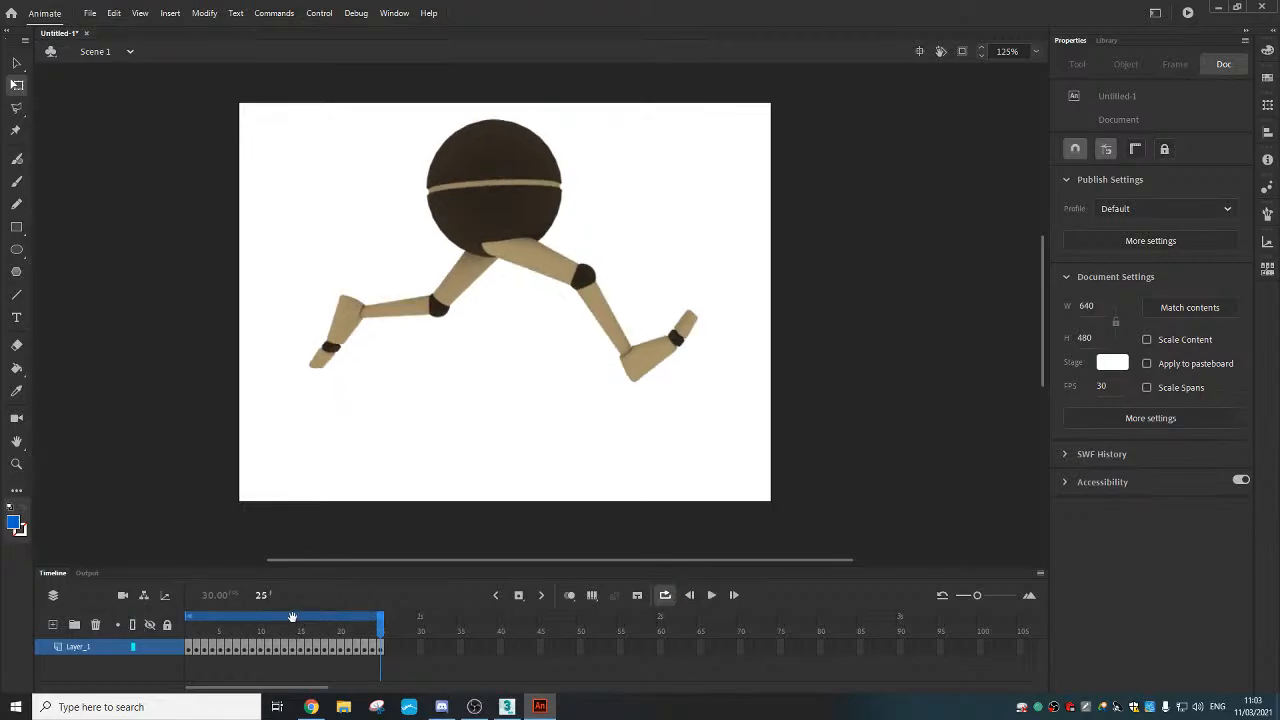
{"action": "left_click", "coordinate": [712, 595]}
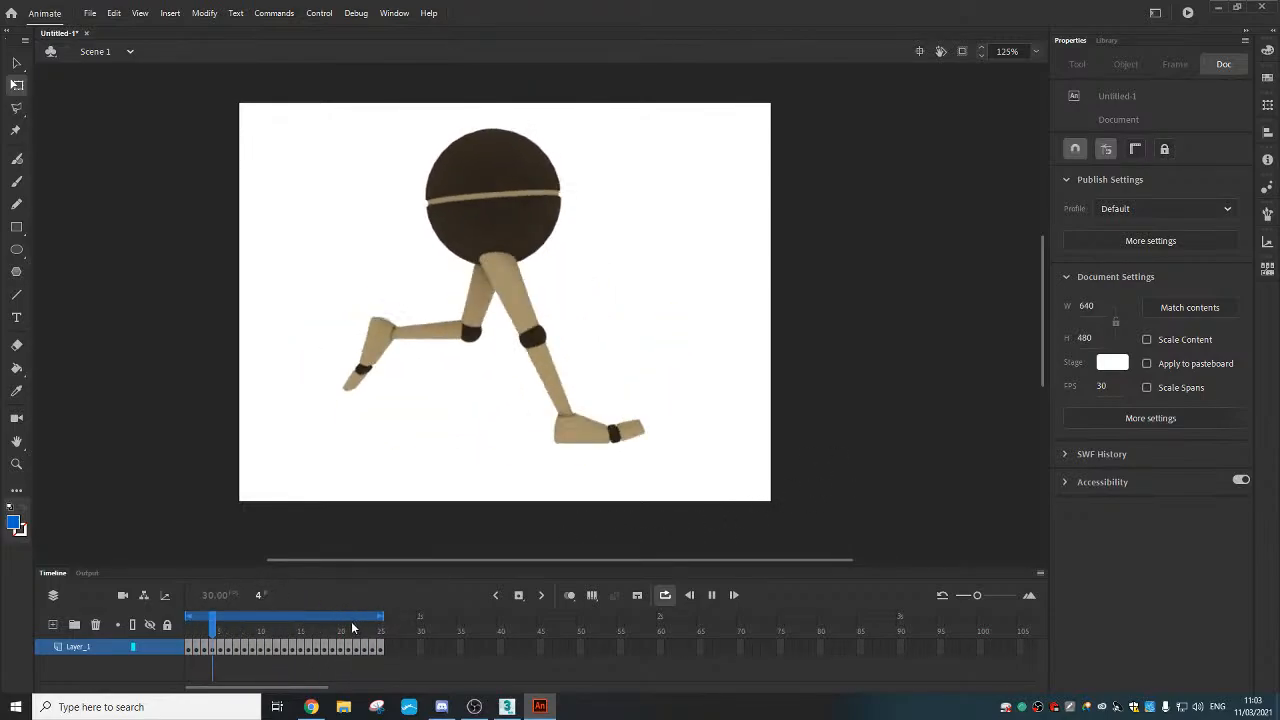
Stop playback, disable looping, scrub back and select frame 25 with the Selection tool
{"action": "left_click", "coordinate": [324, 618]}
{"action": "left_click", "coordinate": [667, 595]}
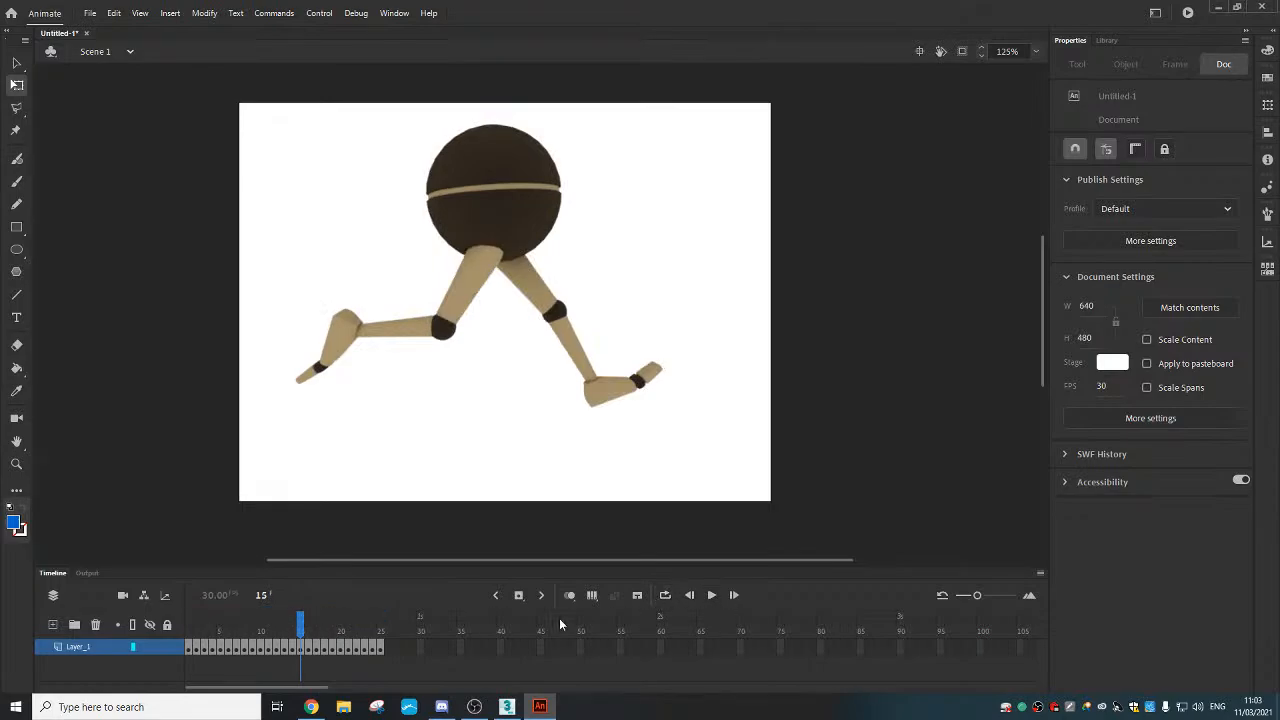
{"action": "left_click_drag", "start_coordinate": [305, 630], "coordinate": [447, 632]}
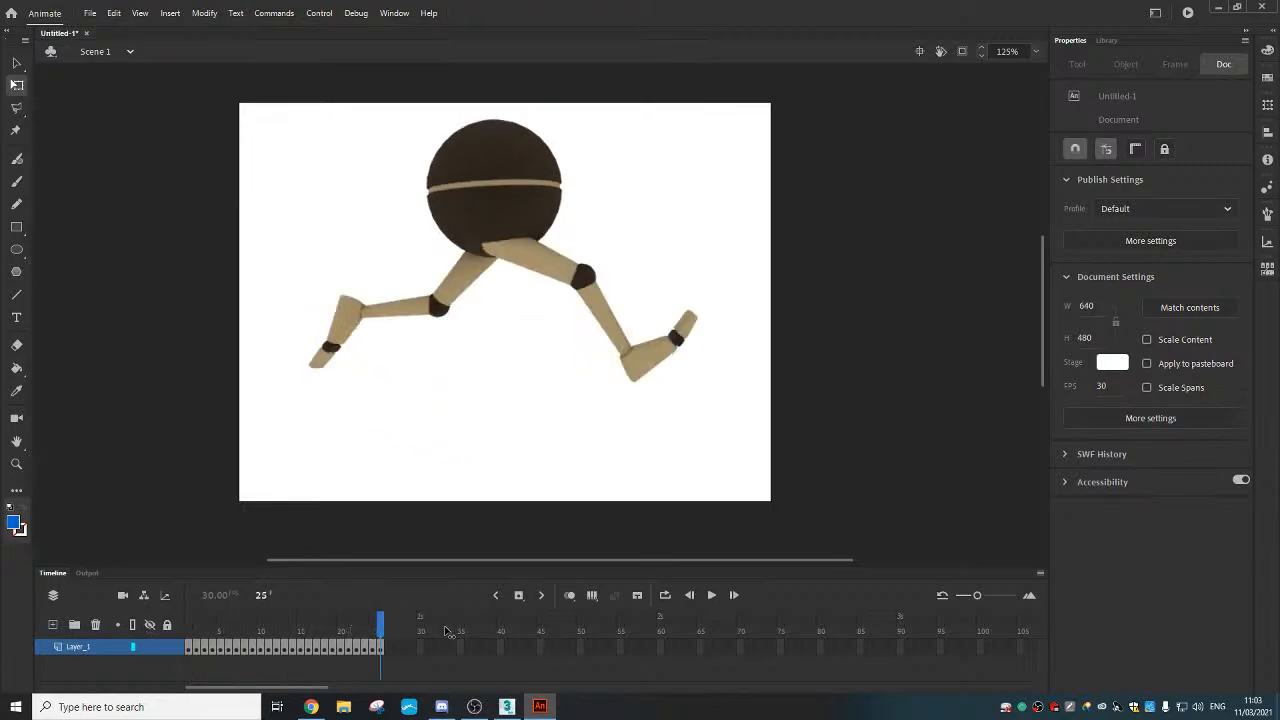
{"action": "left_click", "coordinate": [381, 647]}
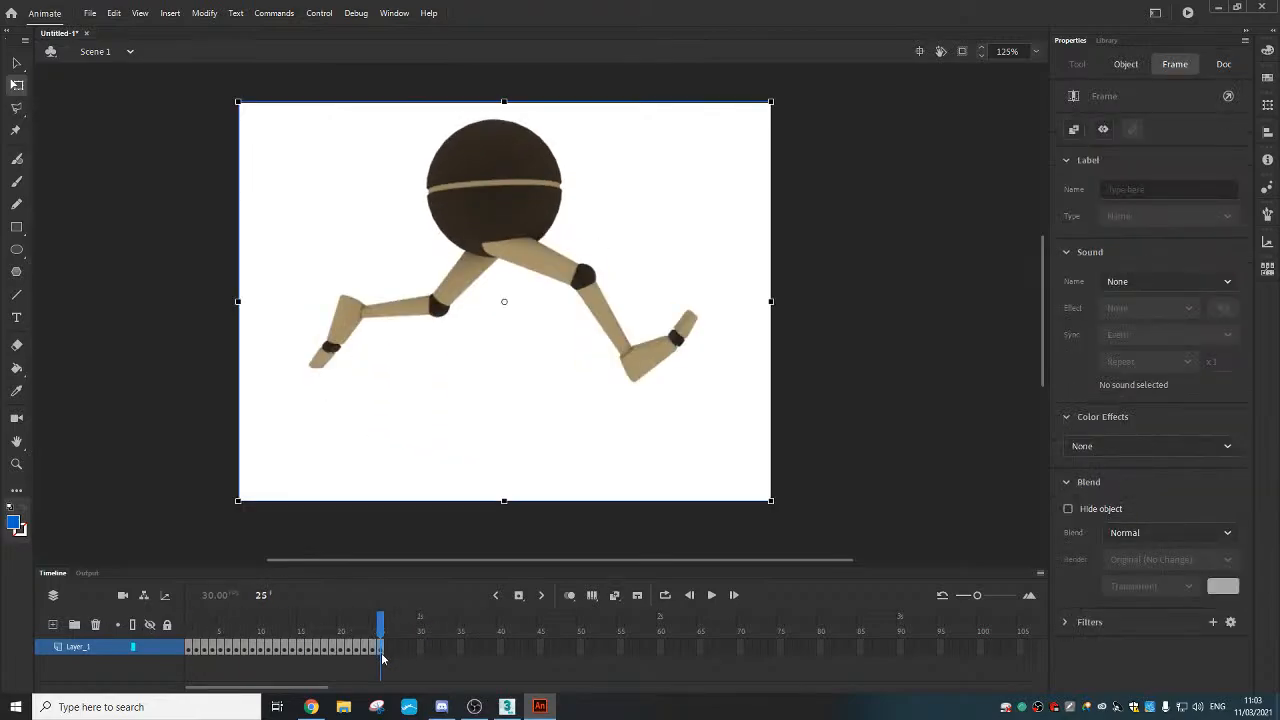
{"action": "left_click", "coordinate": [421, 545]}
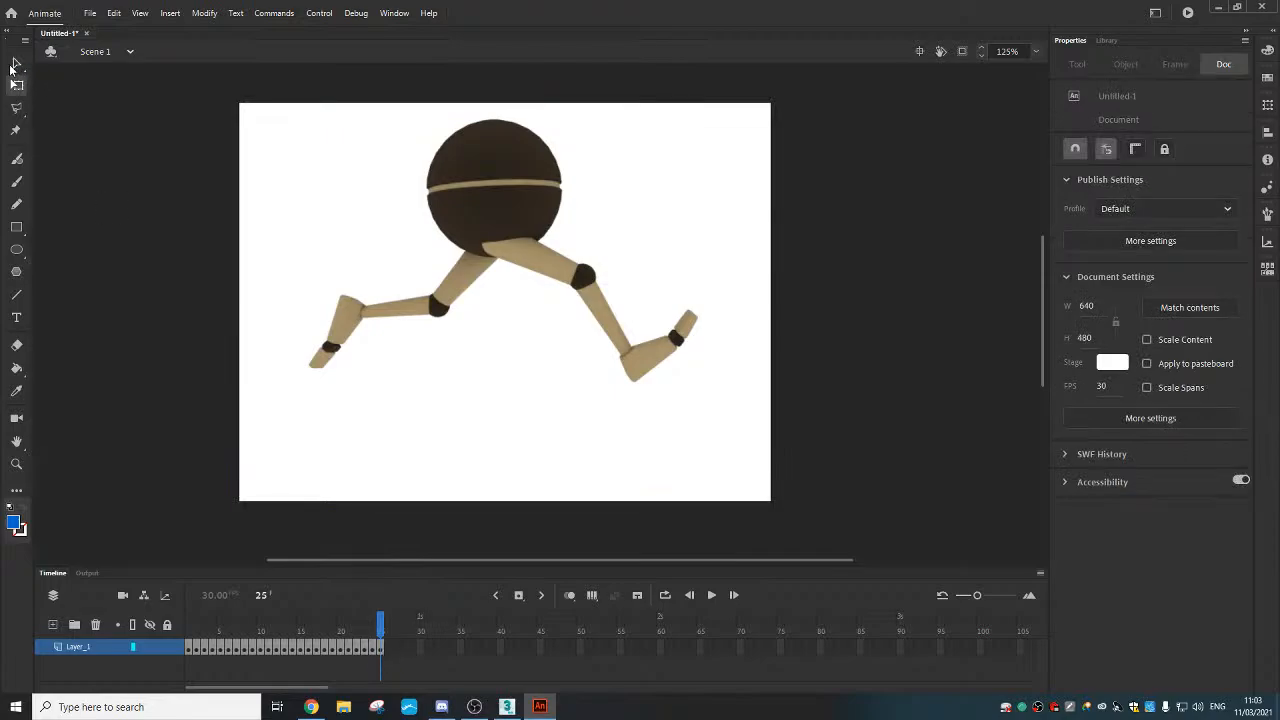
{"action": "left_click", "coordinate": [14, 65]}
{"action": "left_click", "coordinate": [381, 648]}
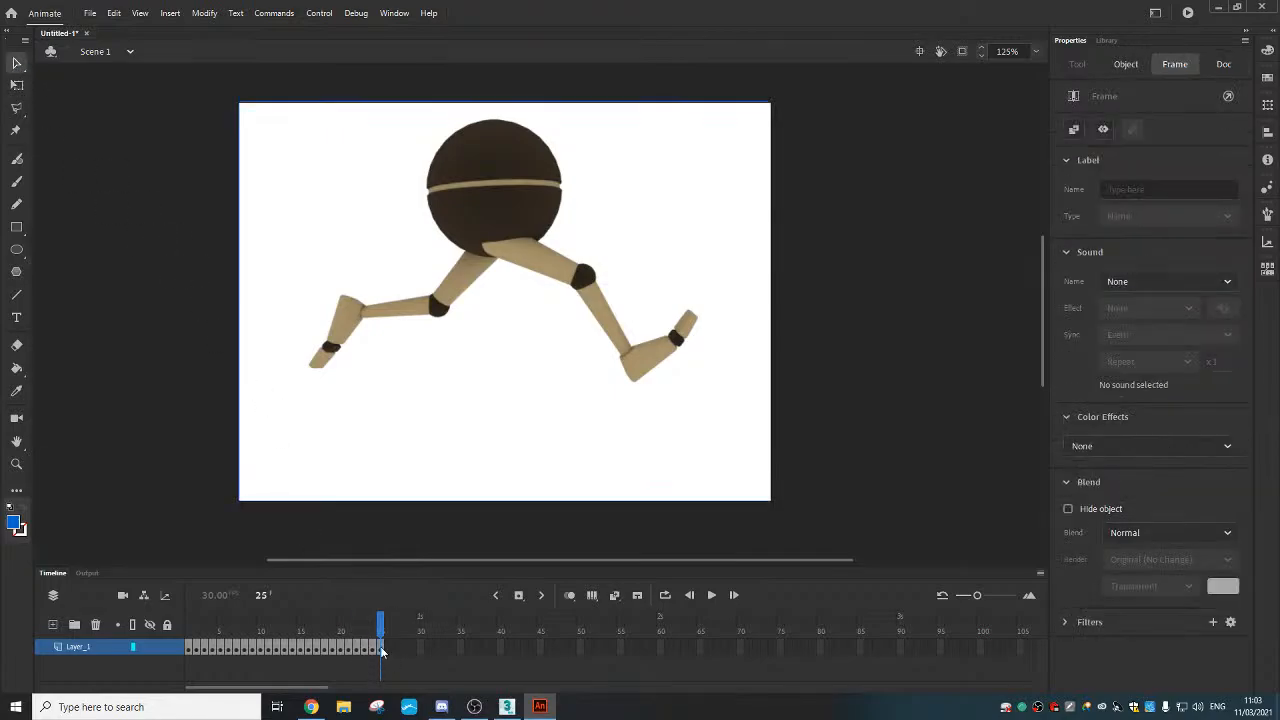
{"action": "right_click", "coordinate": [381, 648]}
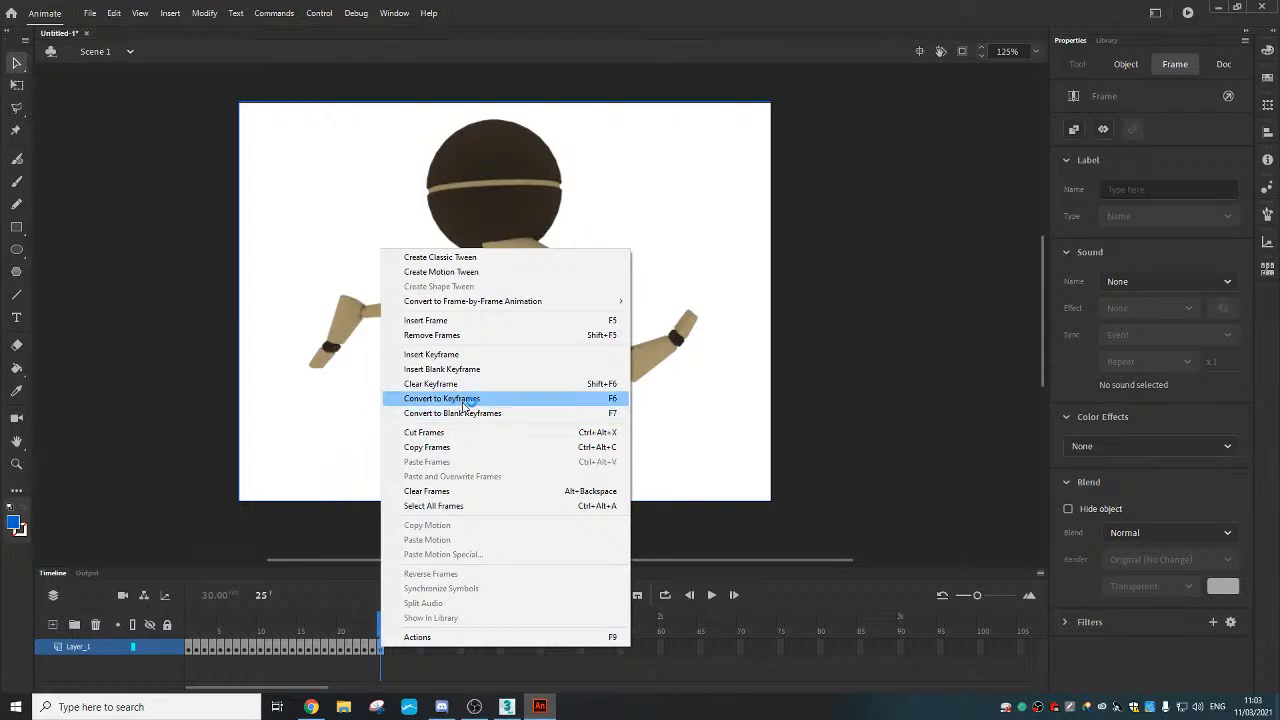
{"action": "left_click", "coordinate": [488, 337]}
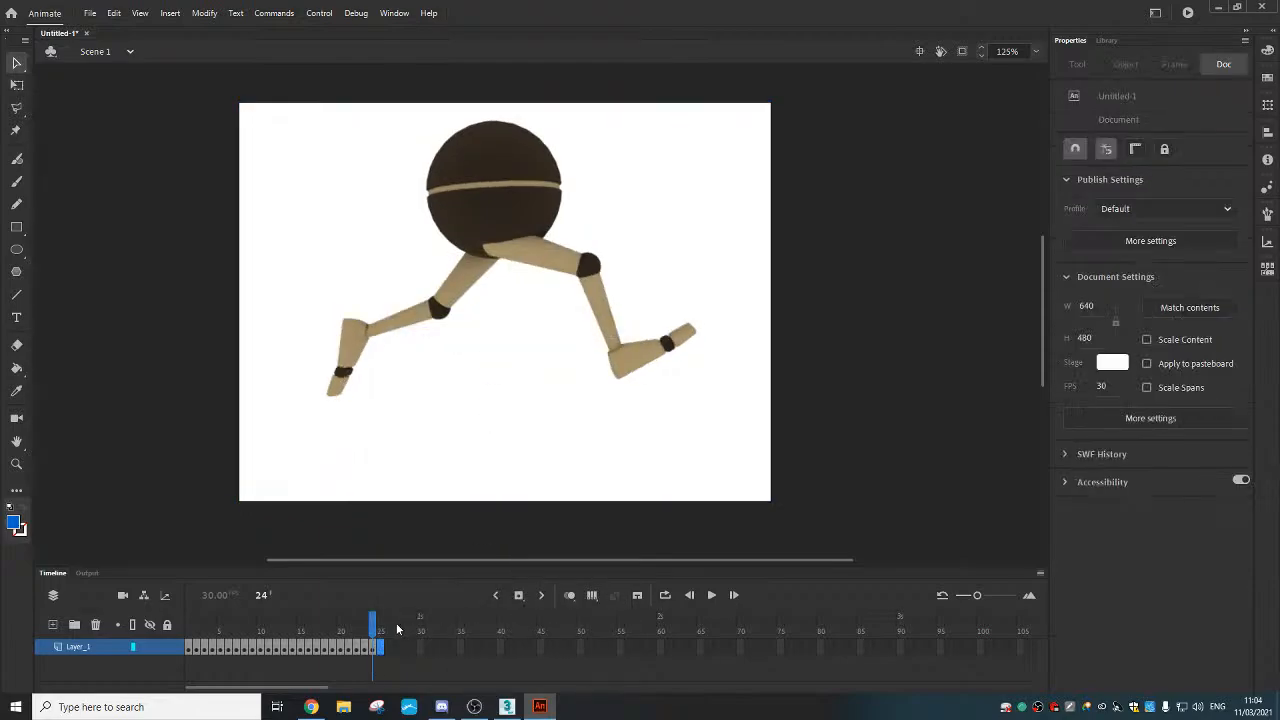
{"action": "left_click", "coordinate": [664, 595]}
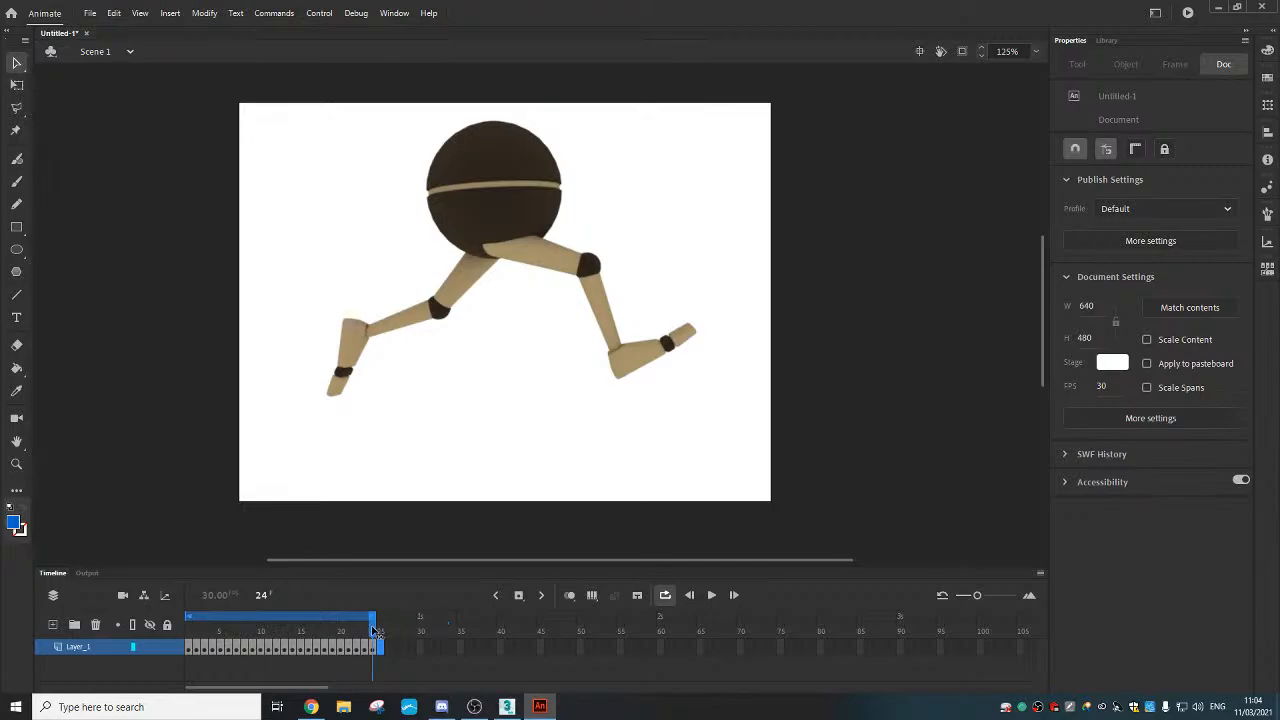
{"action": "left_click_drag", "start_coordinate": [372, 630], "coordinate": [157, 632]}
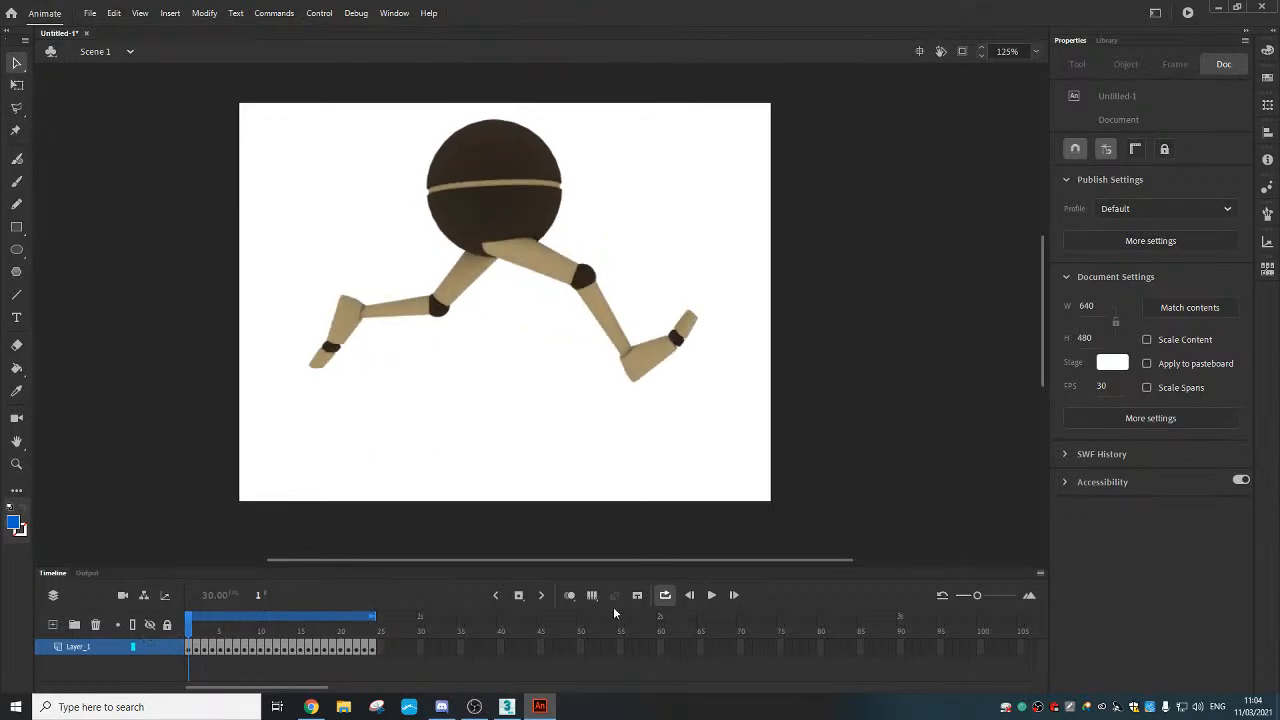
{"action": "left_click", "coordinate": [710, 595]}
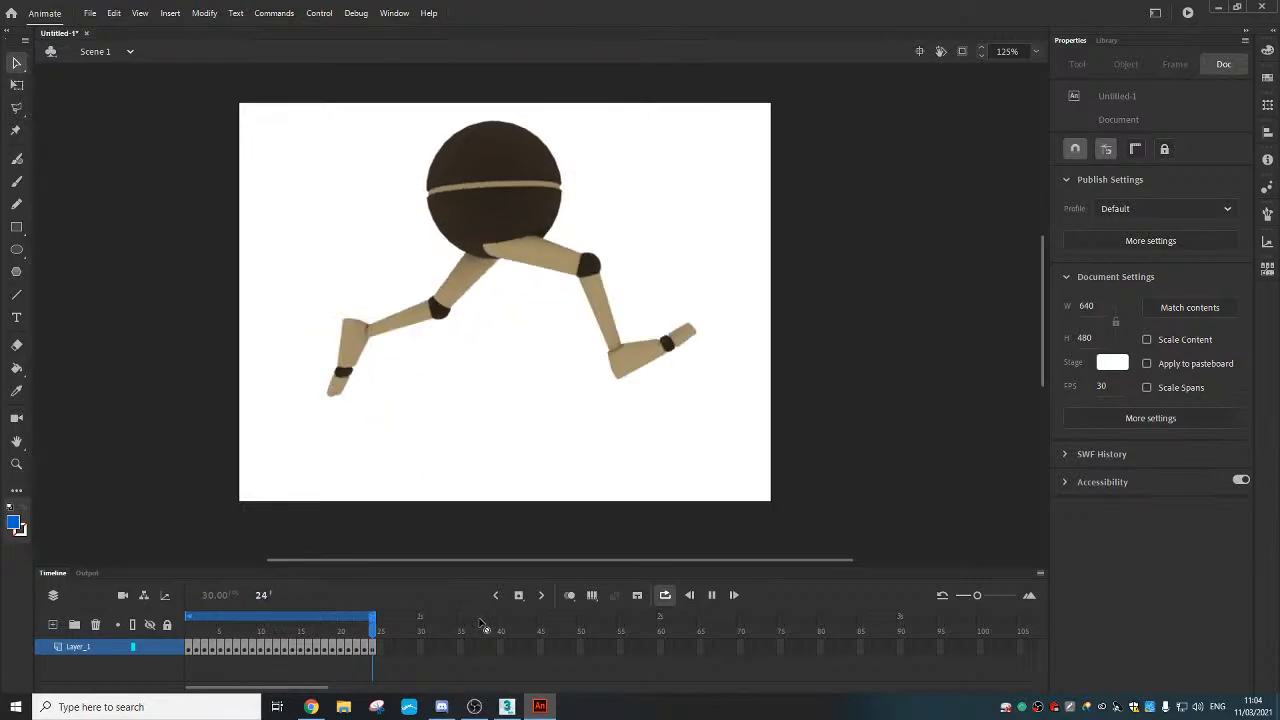
{"action": "left_click", "coordinate": [665, 595]}
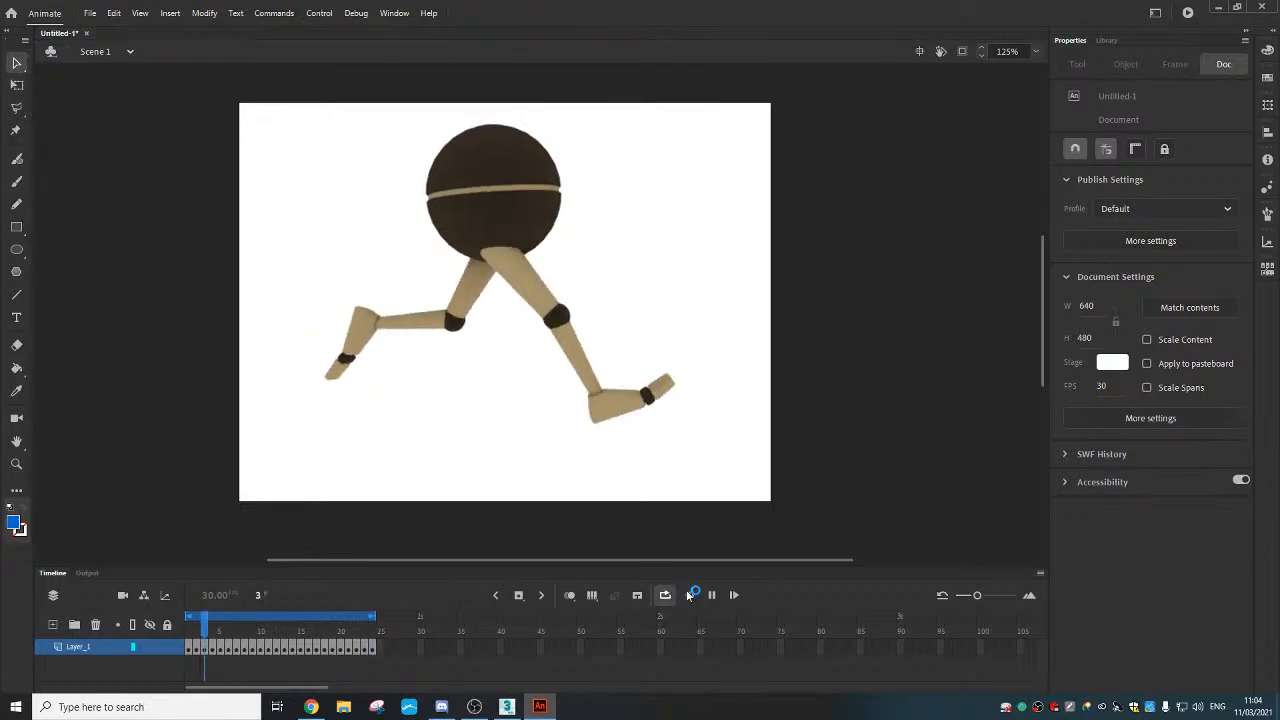
{"action": "left_click", "coordinate": [711, 595]}
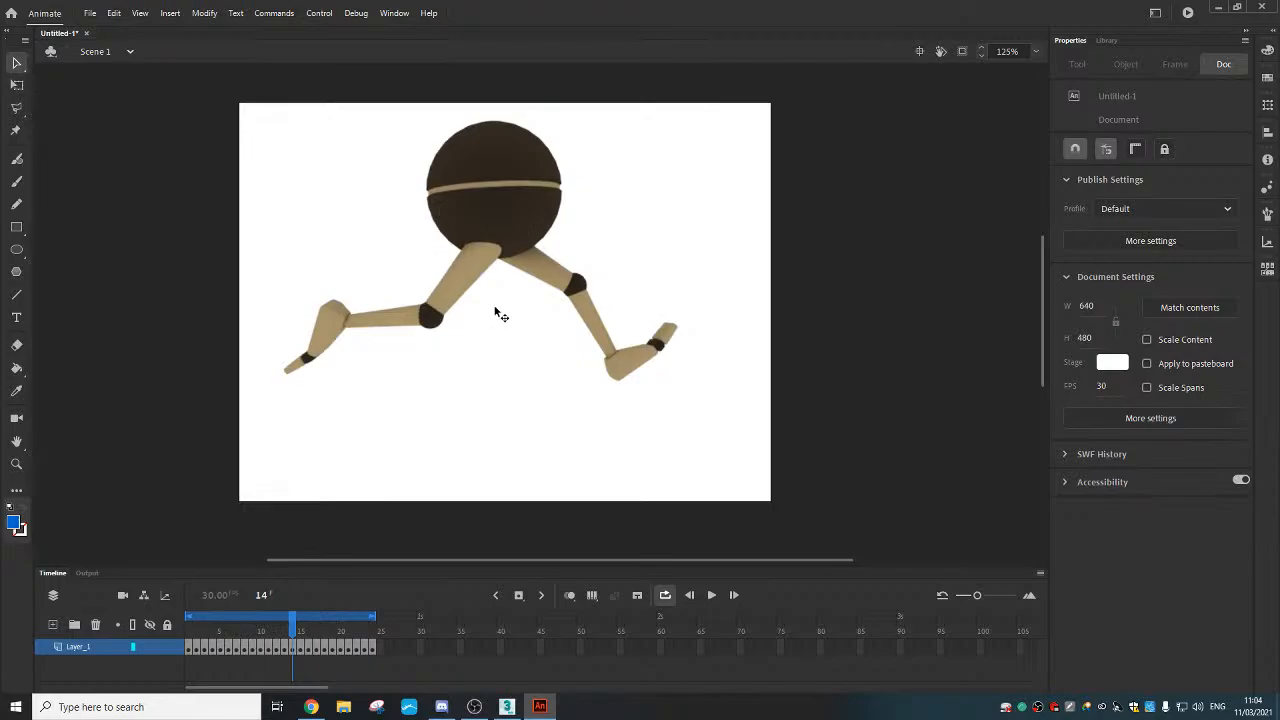
Open the Export Animated GIF dialog from File > Export
{"action": "left_click", "coordinate": [89, 15]}
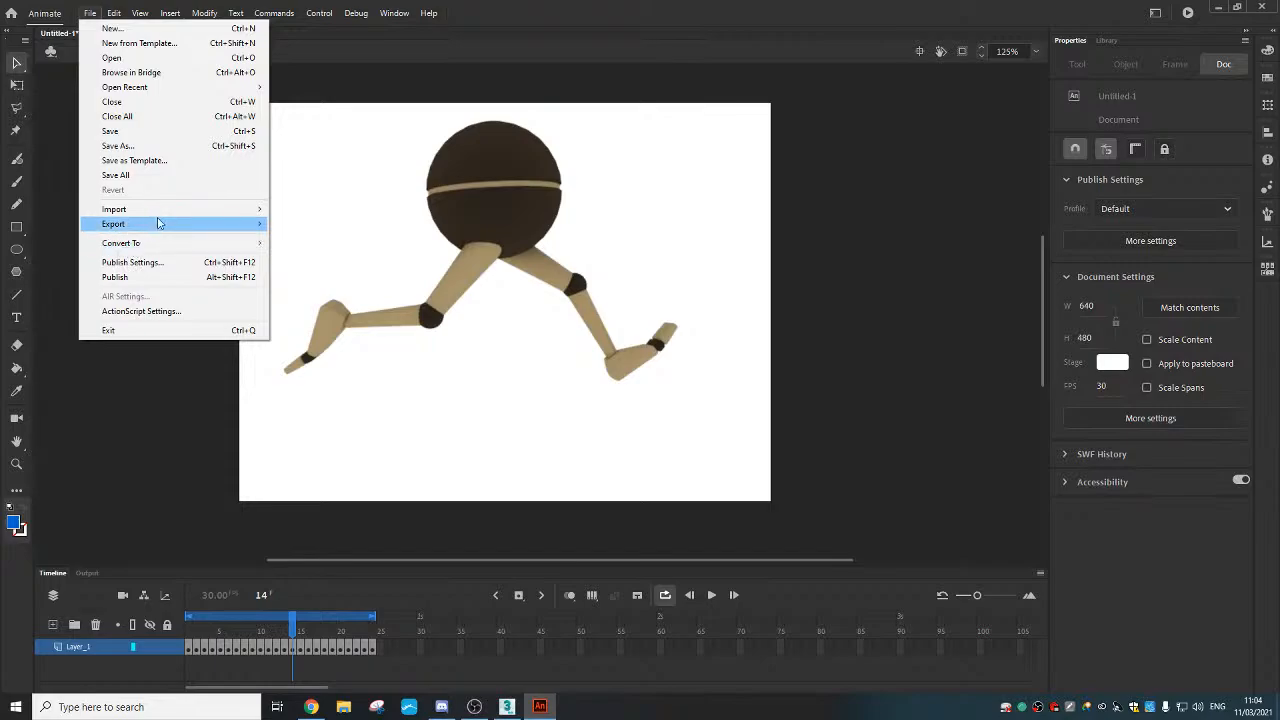
{"action": "mouse_move", "coordinate": [263, 223]}
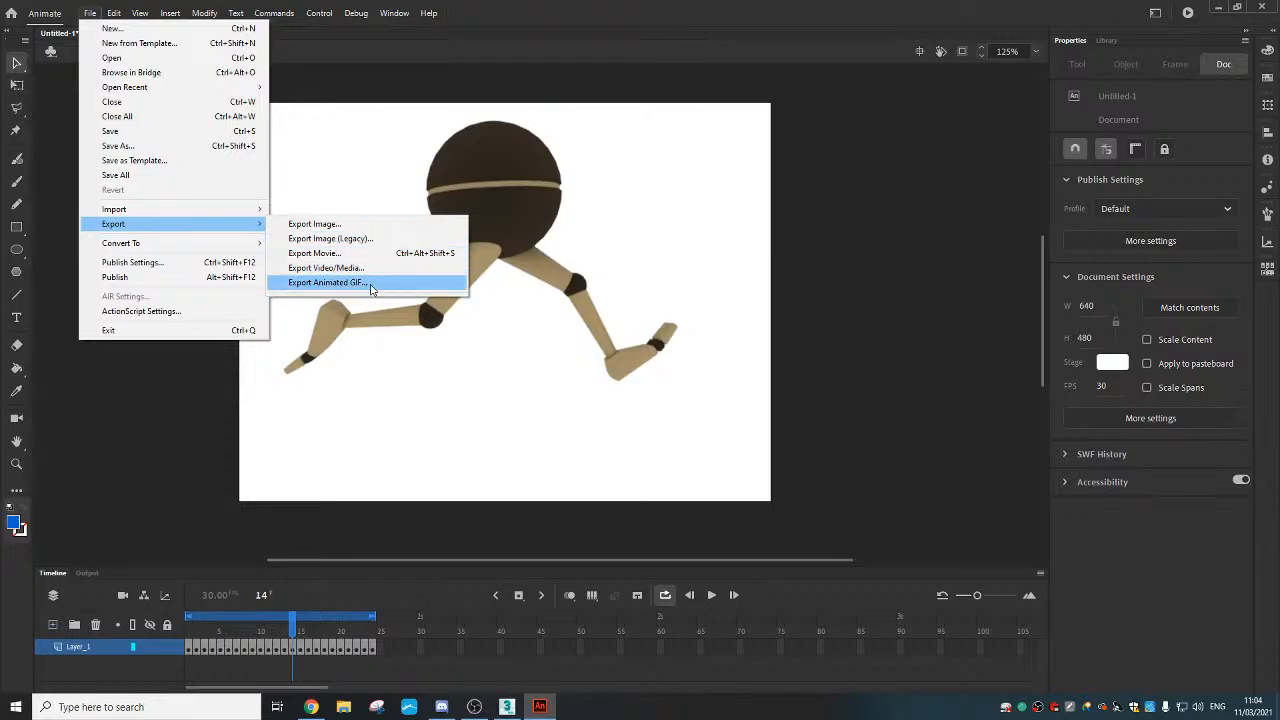
{"action": "left_click", "coordinate": [370, 284]}
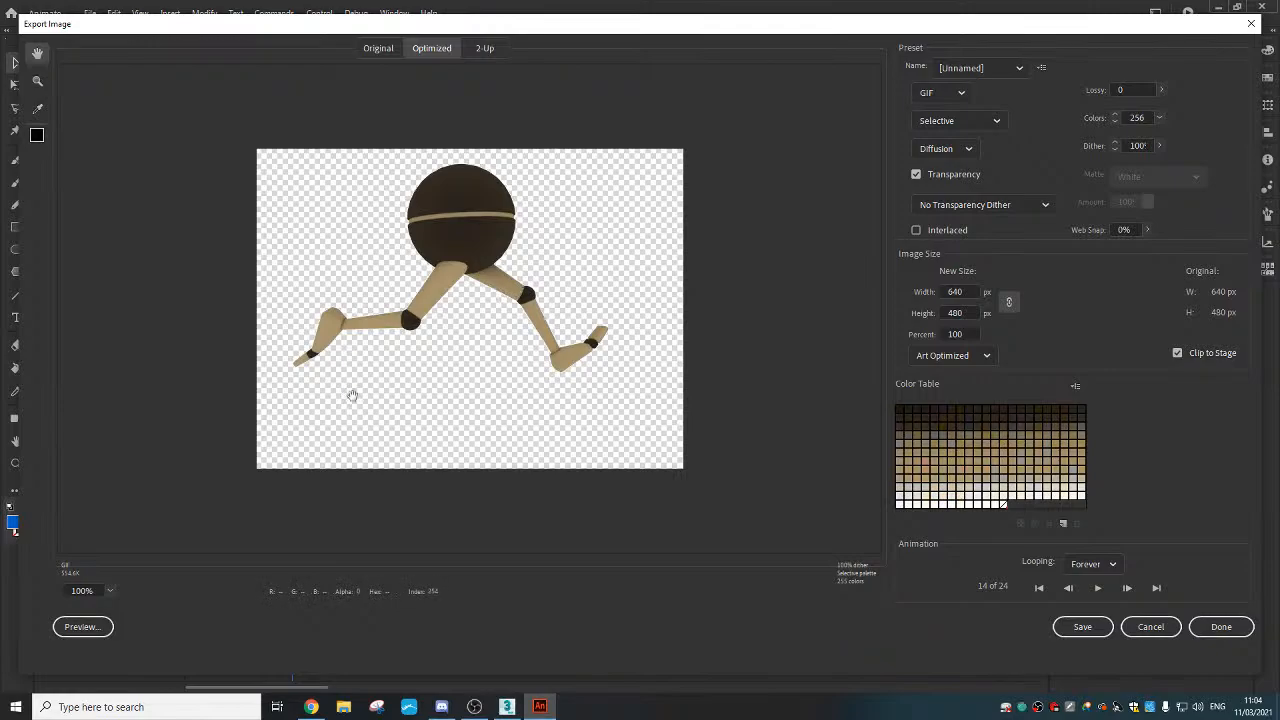
Turn off Transparency so the GIF exports with a white background, then save it
{"action": "left_click", "coordinate": [915, 176]}
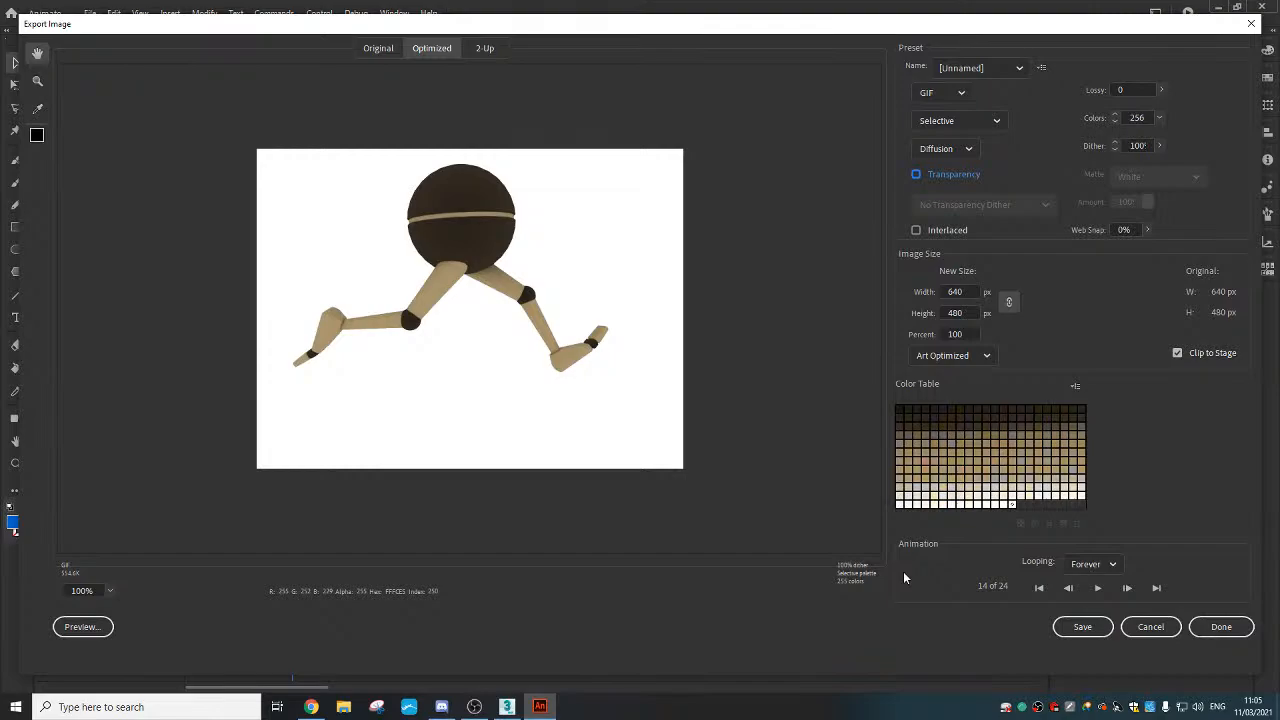
{"action": "left_click", "coordinate": [1085, 627]}
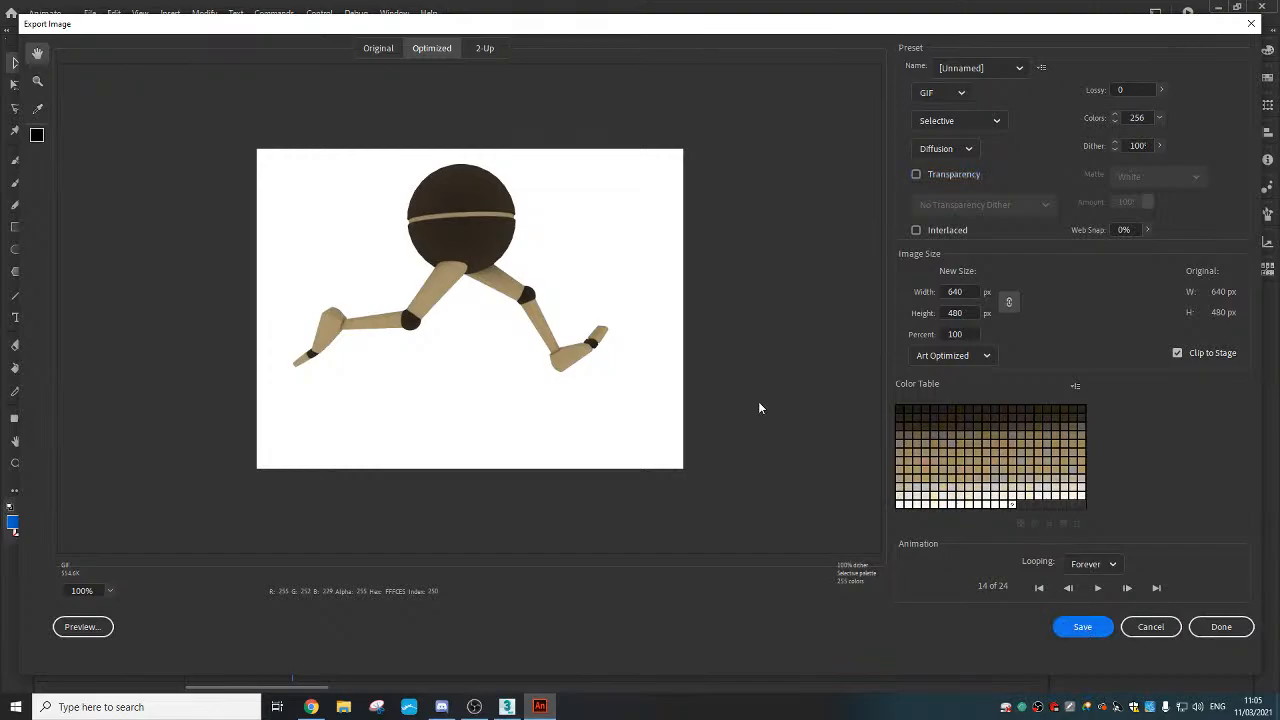
Save the GIF into the 3D Objects folder under the file name 'Run Tut'
{"action": "left_click", "coordinate": [68, 256]}
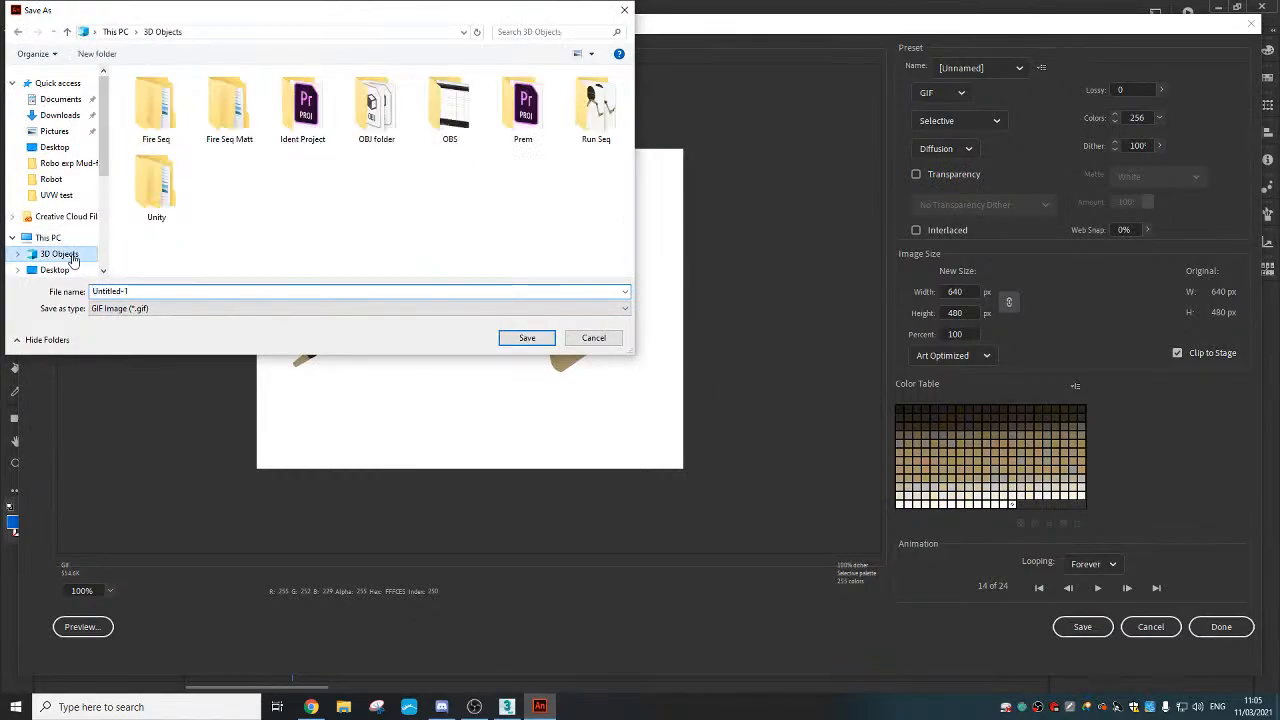
{"action": "left_click", "coordinate": [213, 291]}
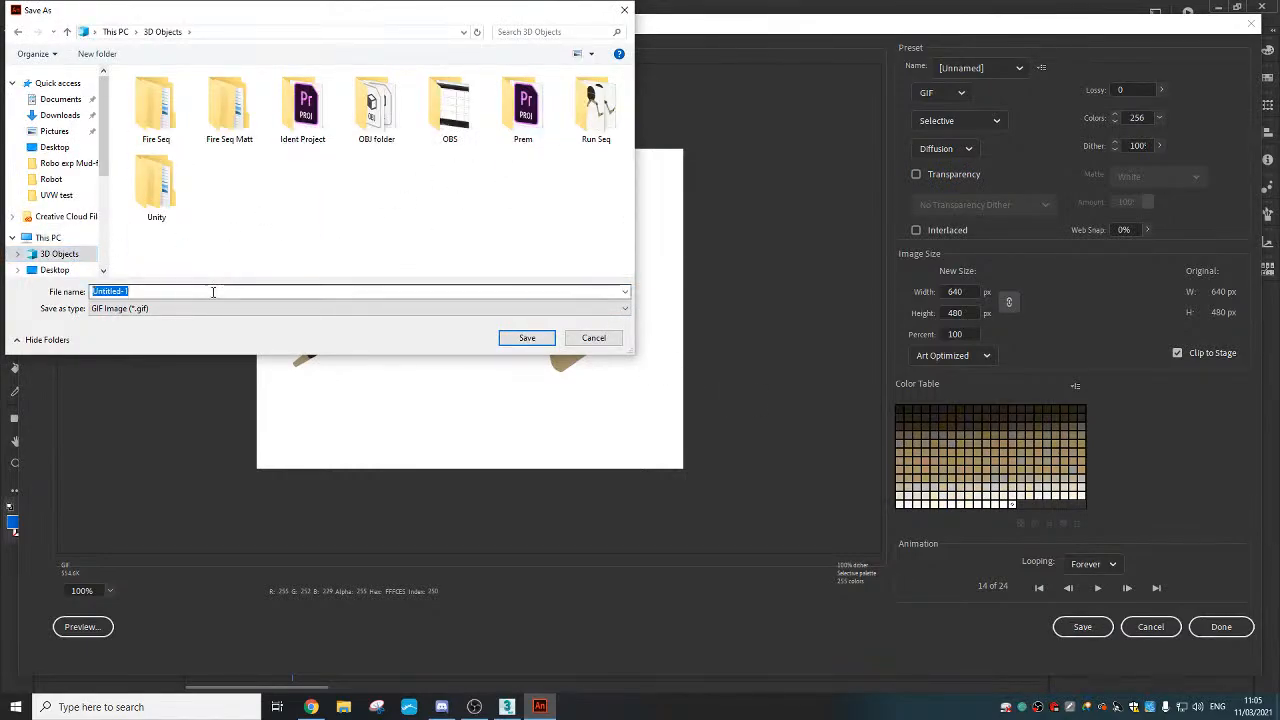
{"action": "type", "text": "R"}
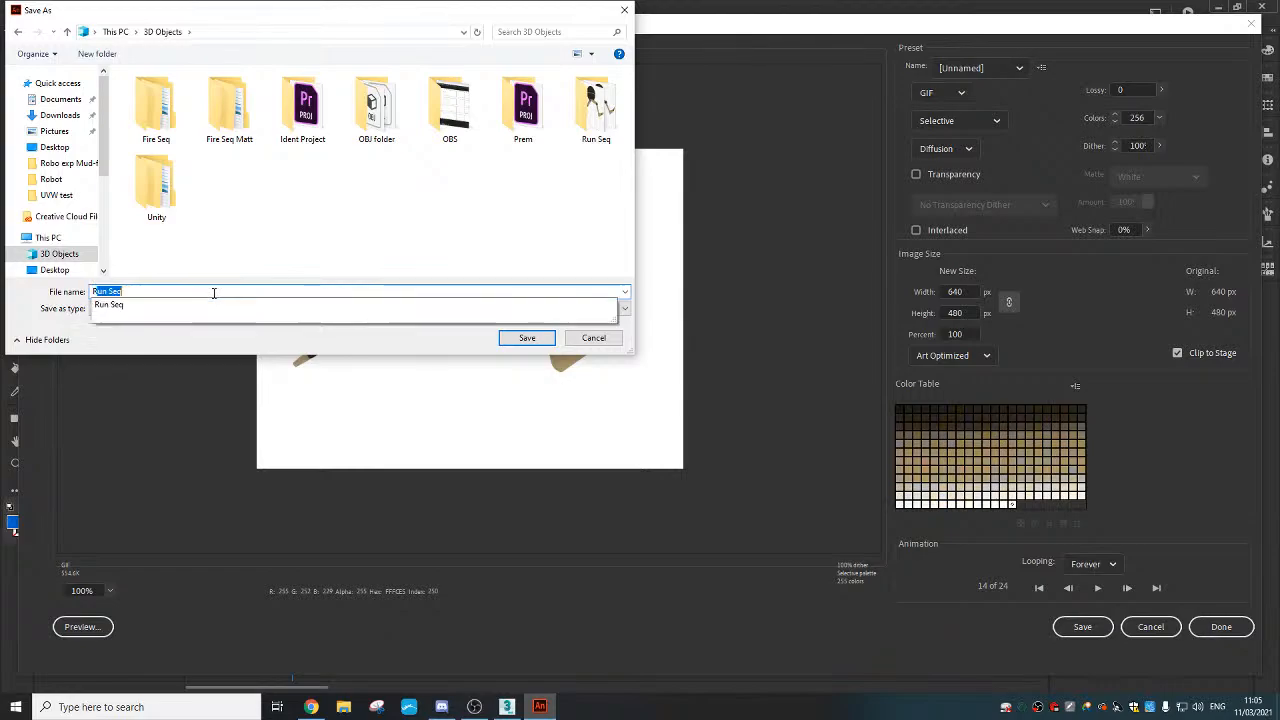
{"action": "type", "text": "un Tut"}
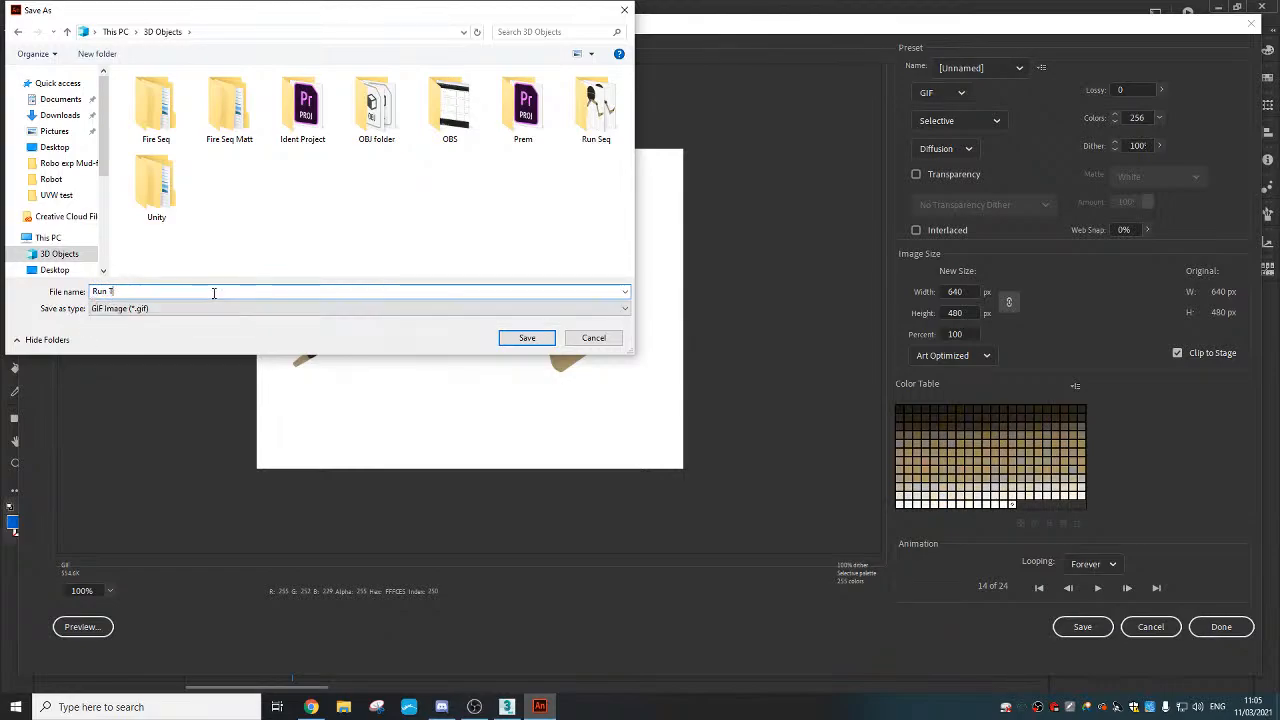
{"action": "left_click", "coordinate": [529, 338]}
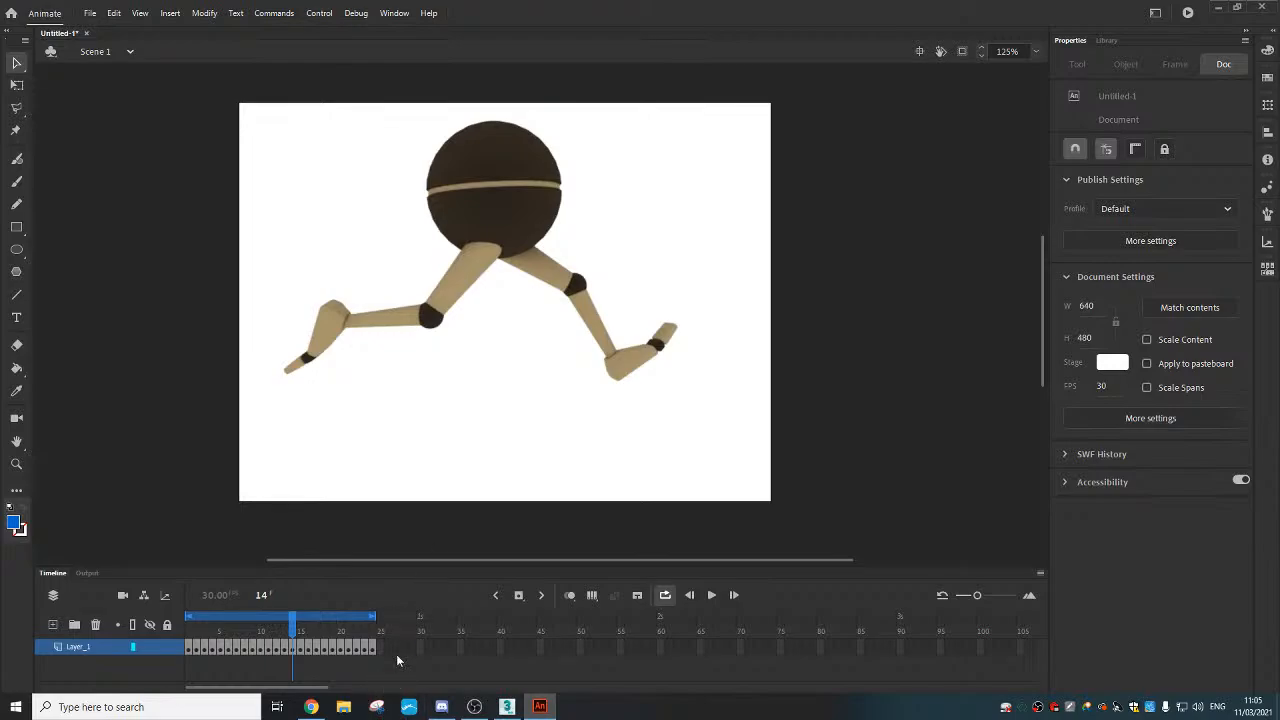
Preview Run-Tut from This PC > 3D Objects in Photos, then close it and minimize Explorer
{"action": "left_click", "coordinate": [343, 707]}
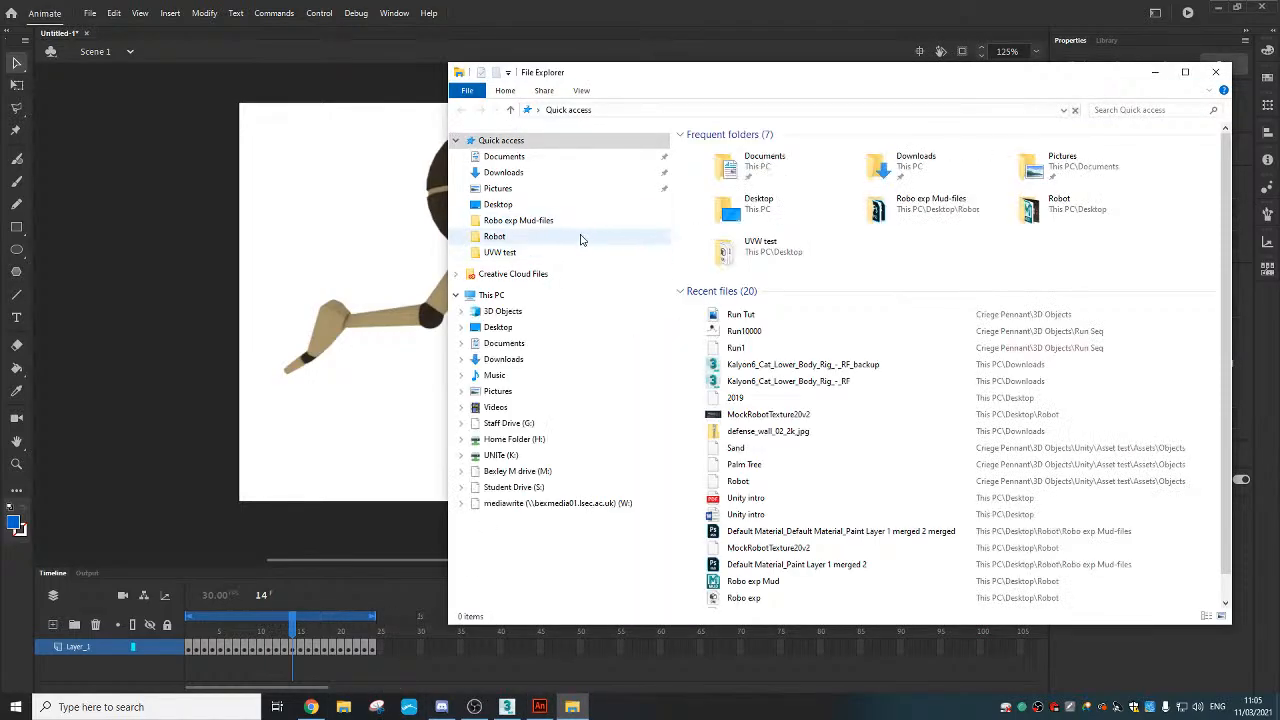
{"action": "left_click", "coordinate": [545, 311]}
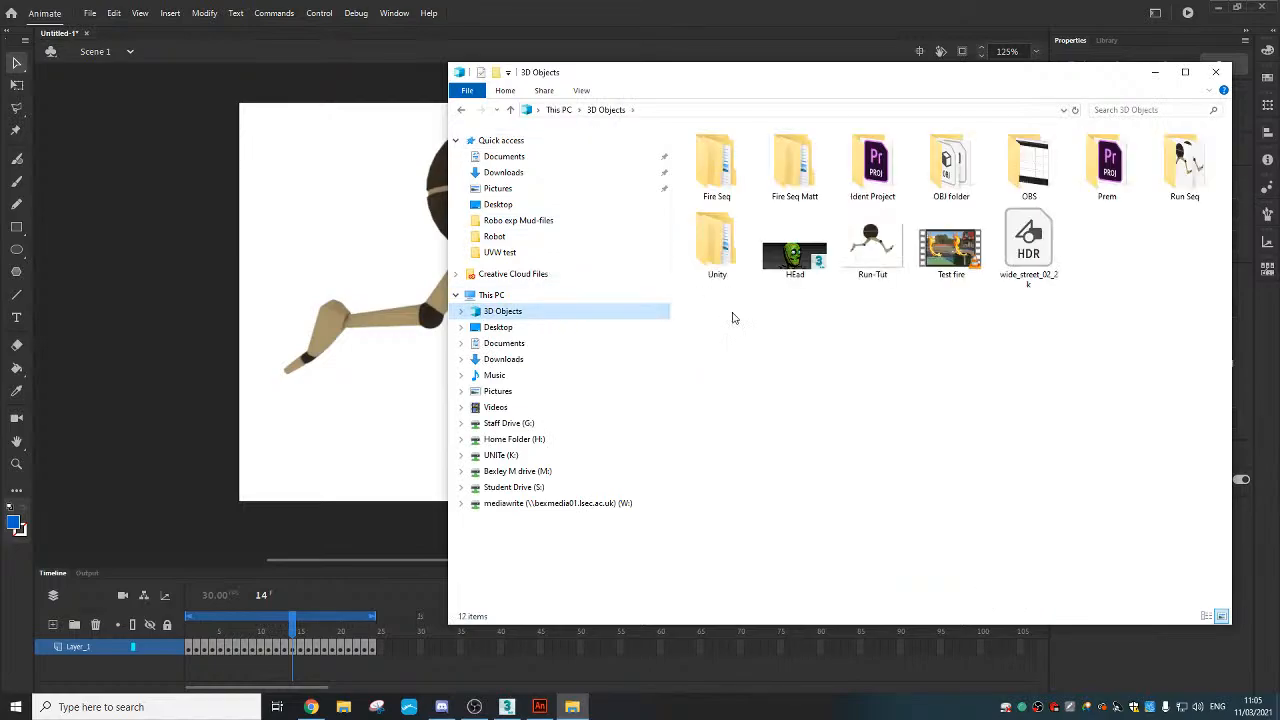
{"action": "left_click", "coordinate": [874, 256]}
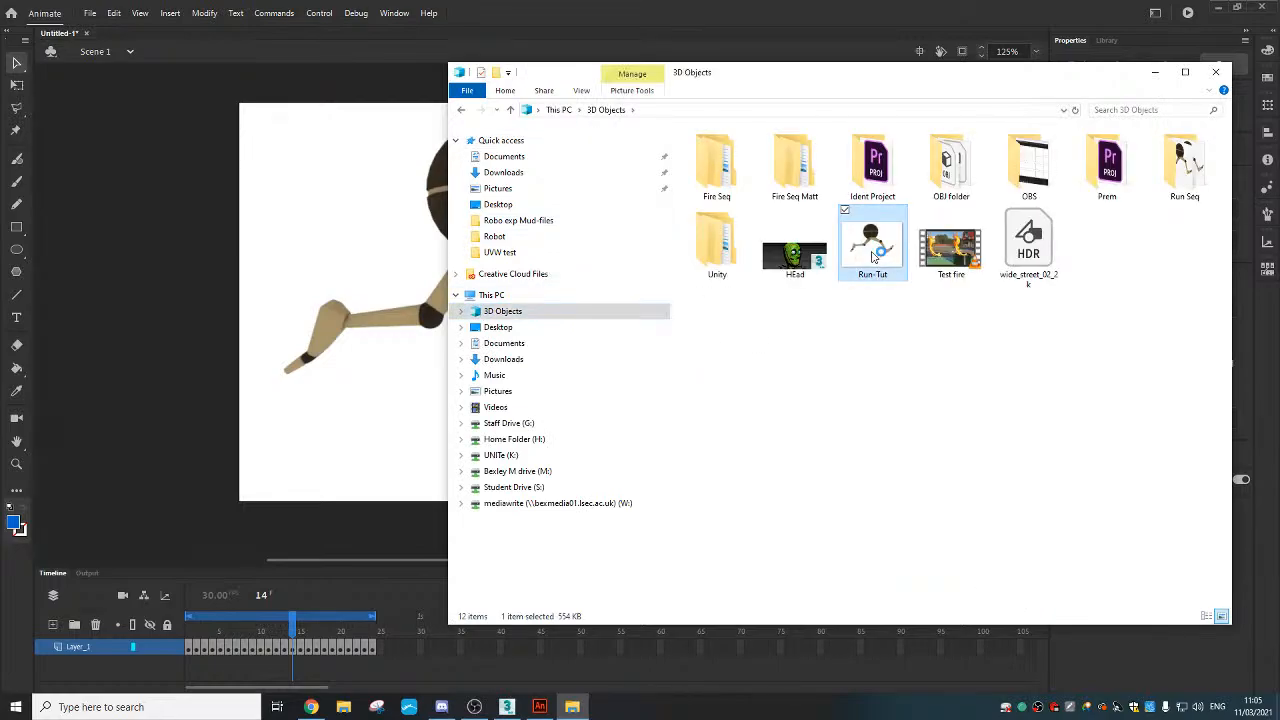
{"action": "double_click", "coordinate": [871, 255]}
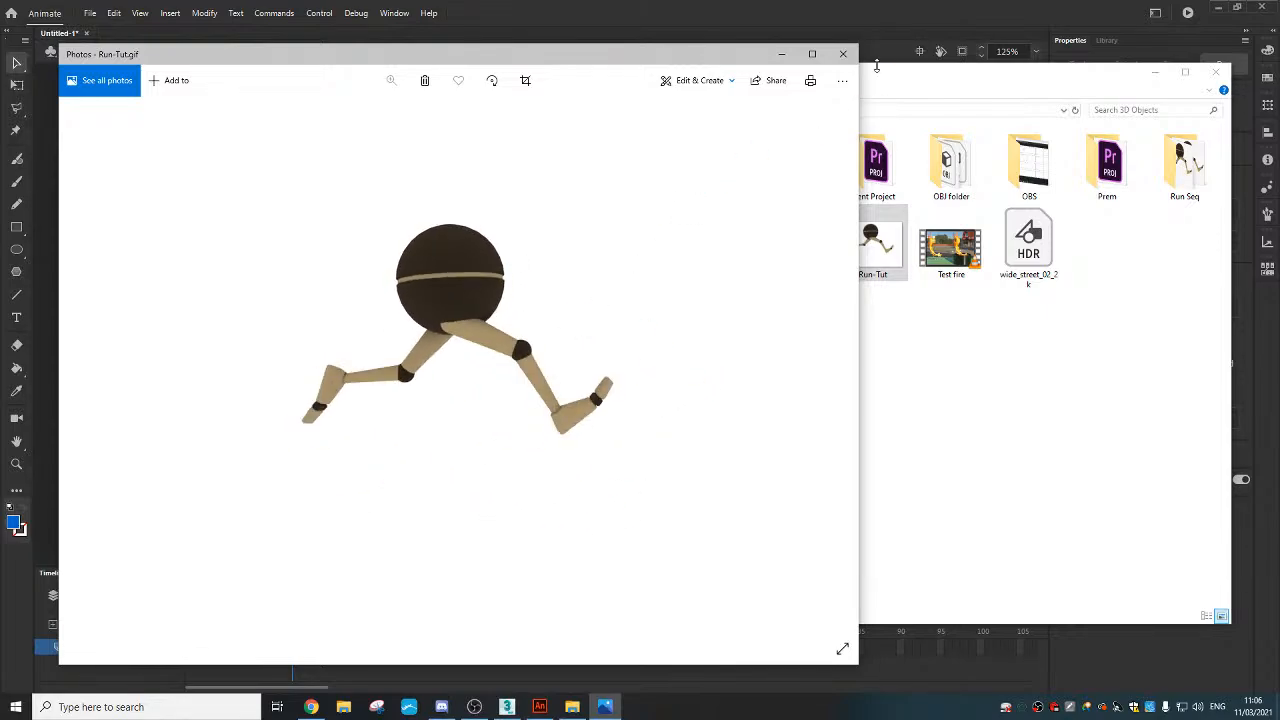
{"action": "left_click", "coordinate": [845, 56]}
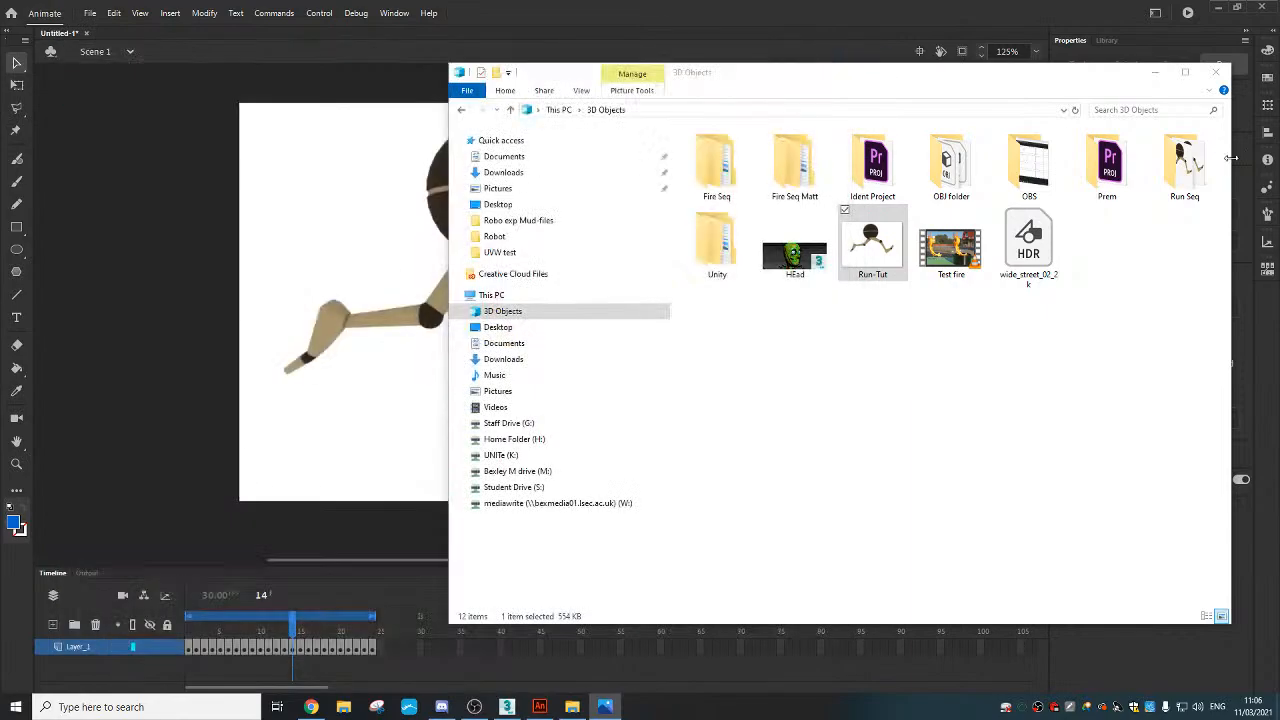
{"action": "left_click", "coordinate": [1150, 66]}
Upload Run-Tut.gif from 3D Objects to Discord's #project-3 channel, then minimize Discord
{"action": "left_click", "coordinate": [441, 706]}
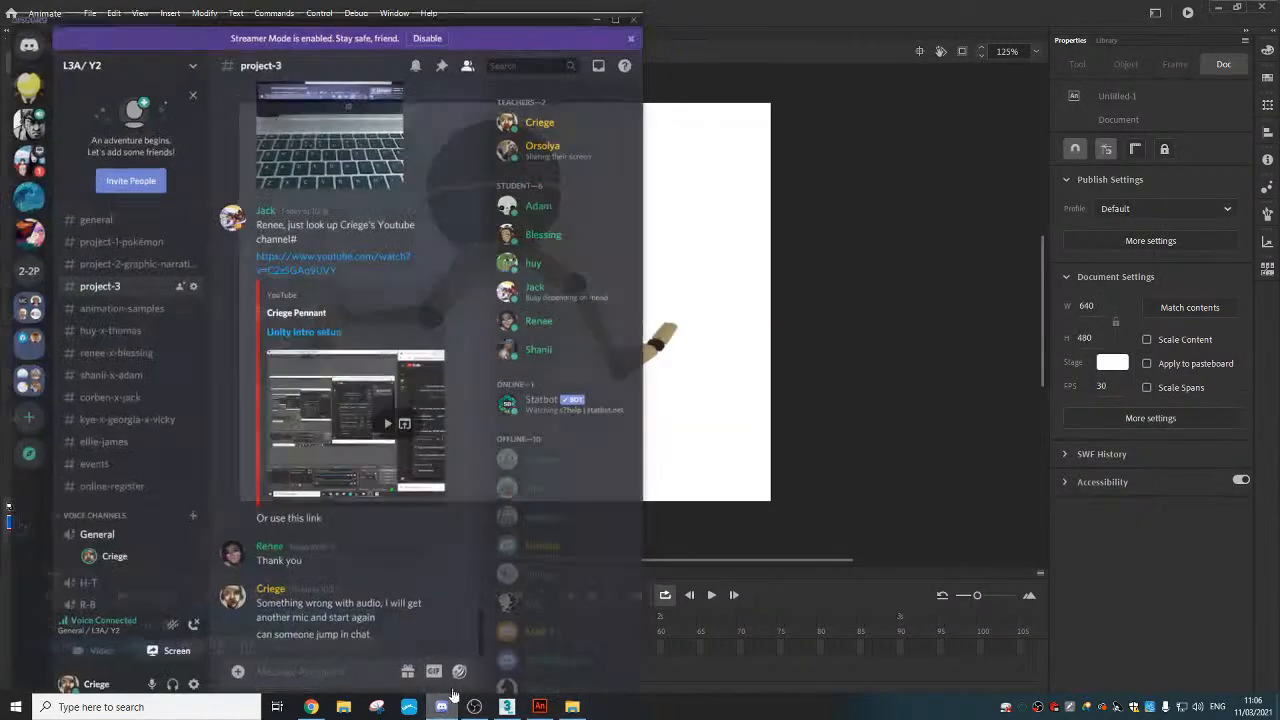
{"action": "left_click", "coordinate": [231, 667]}
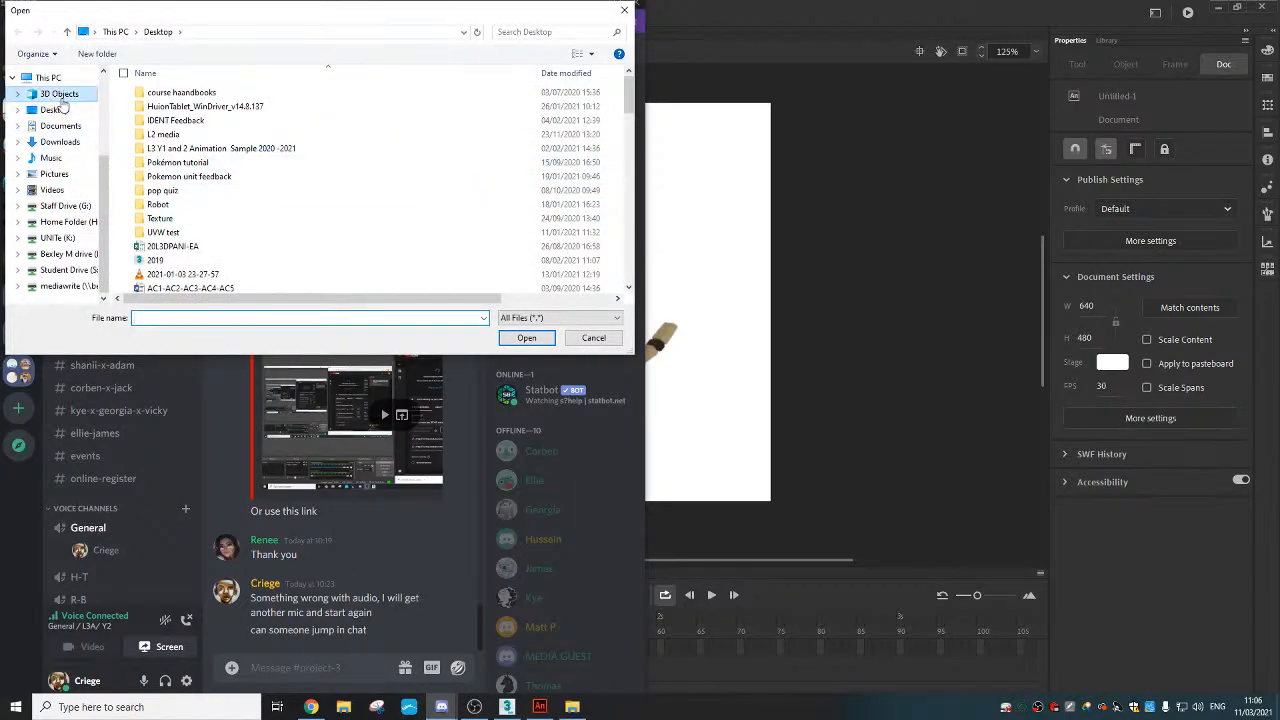
{"action": "left_click", "coordinate": [60, 93]}
{"action": "left_click", "coordinate": [303, 190]}
{"action": "left_click", "coordinate": [540, 339]}
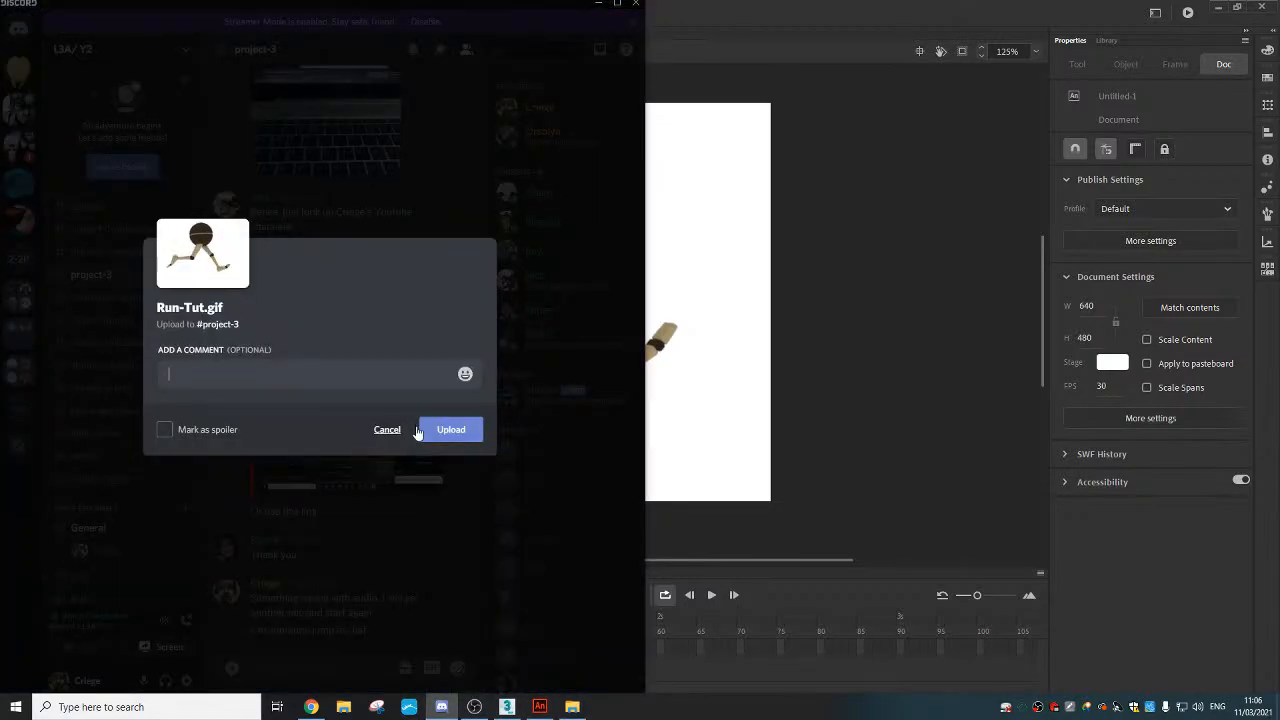
{"action": "left_click", "coordinate": [447, 430]}
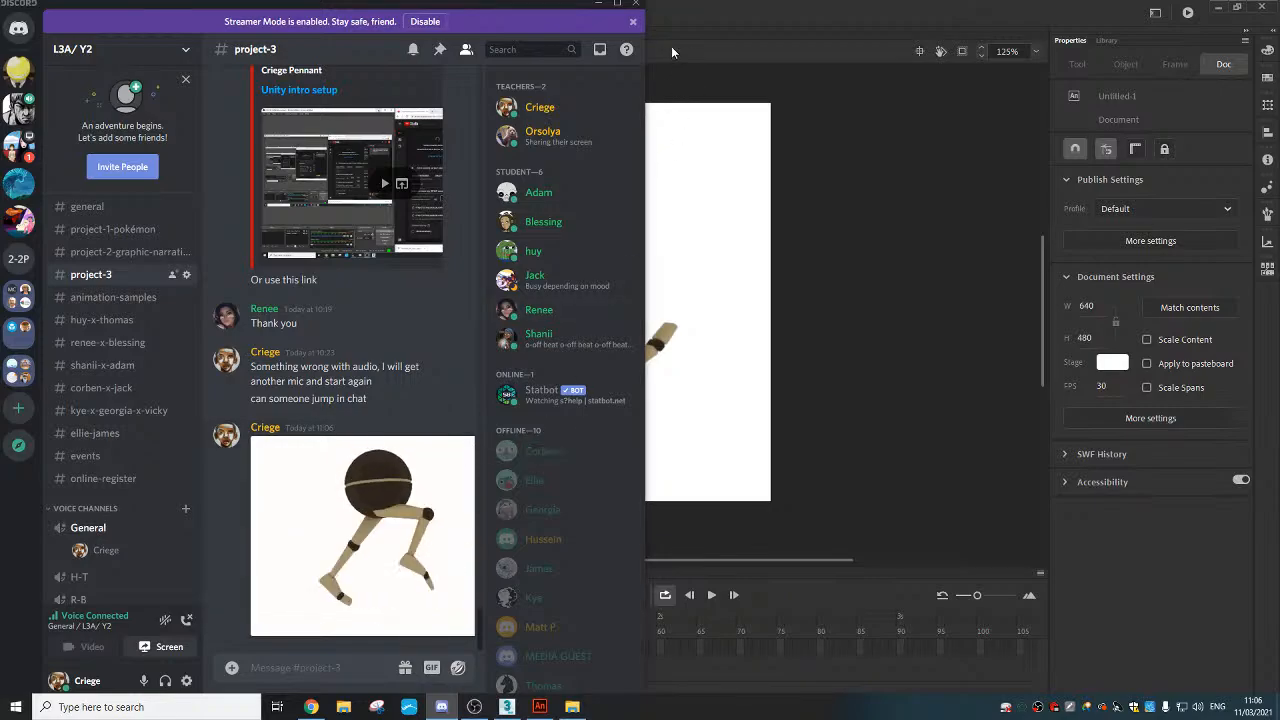
{"action": "left_click", "coordinate": [636, 4]}
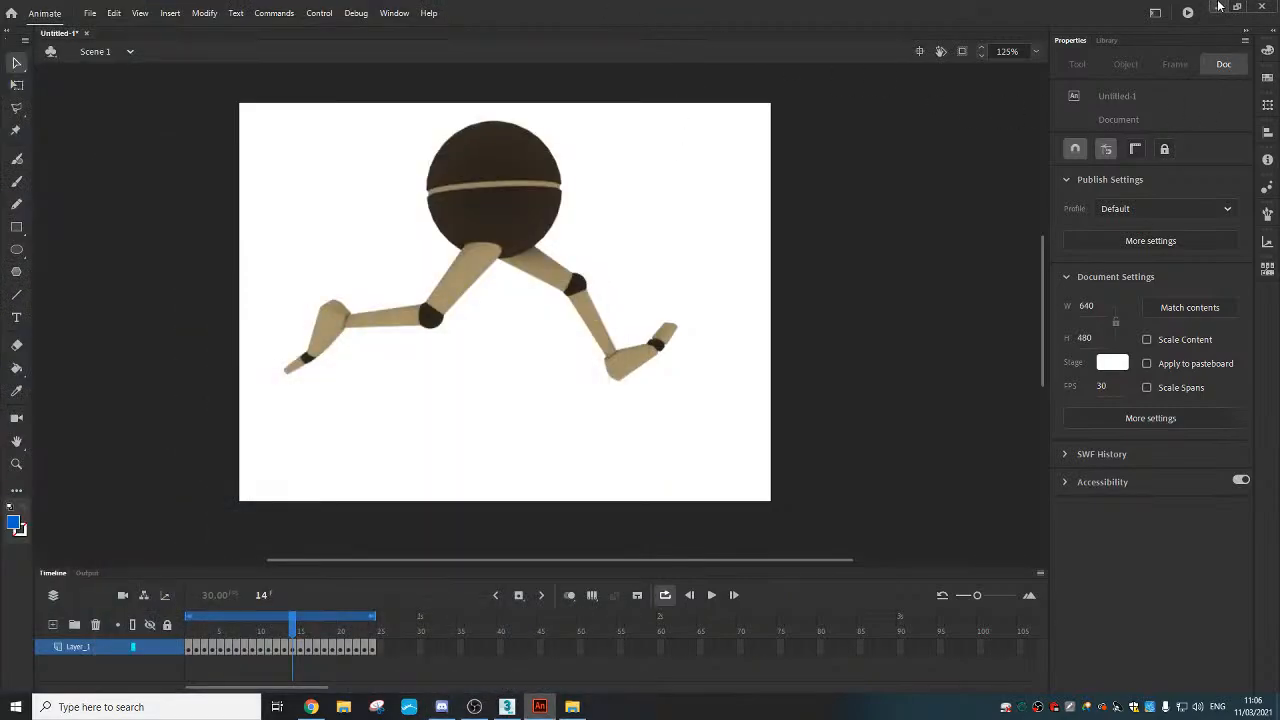
Minimize Animate and bring the 'Unity intro setup' YouTube Studio page up beside 3ds Max
{"action": "left_click", "coordinate": [1217, 6]}
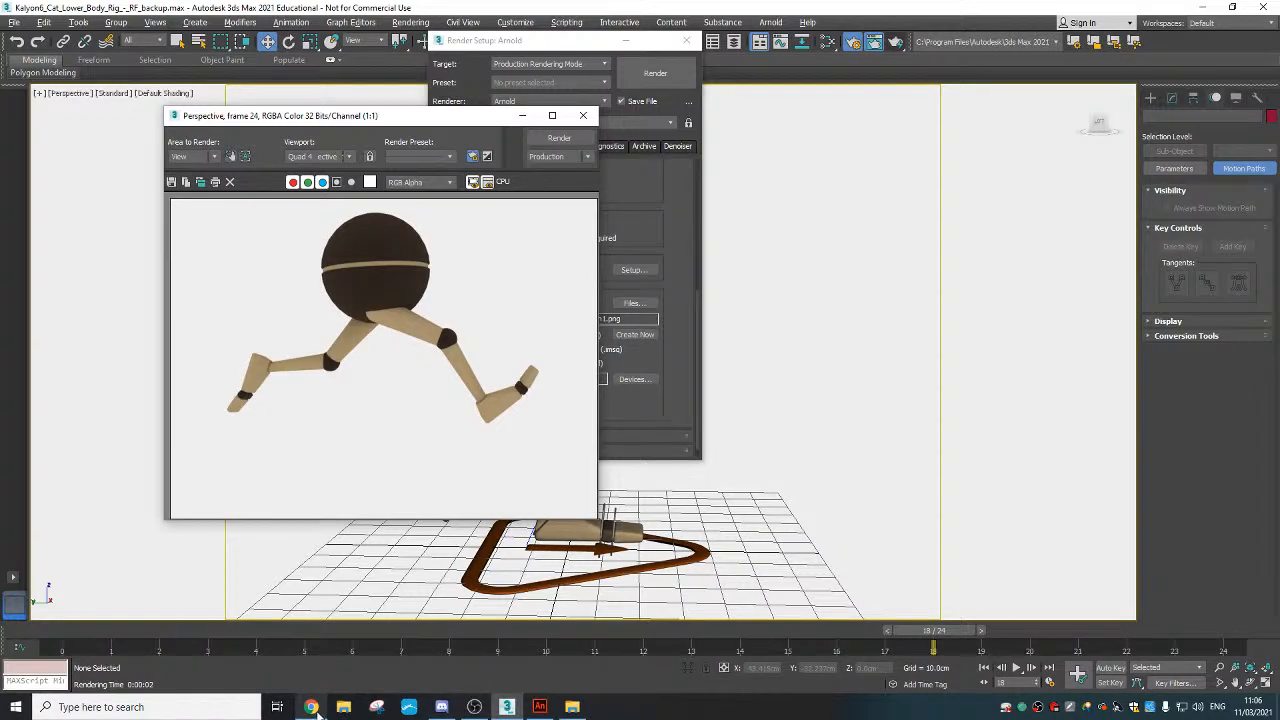
{"action": "mouse_move", "coordinate": [316, 709]}
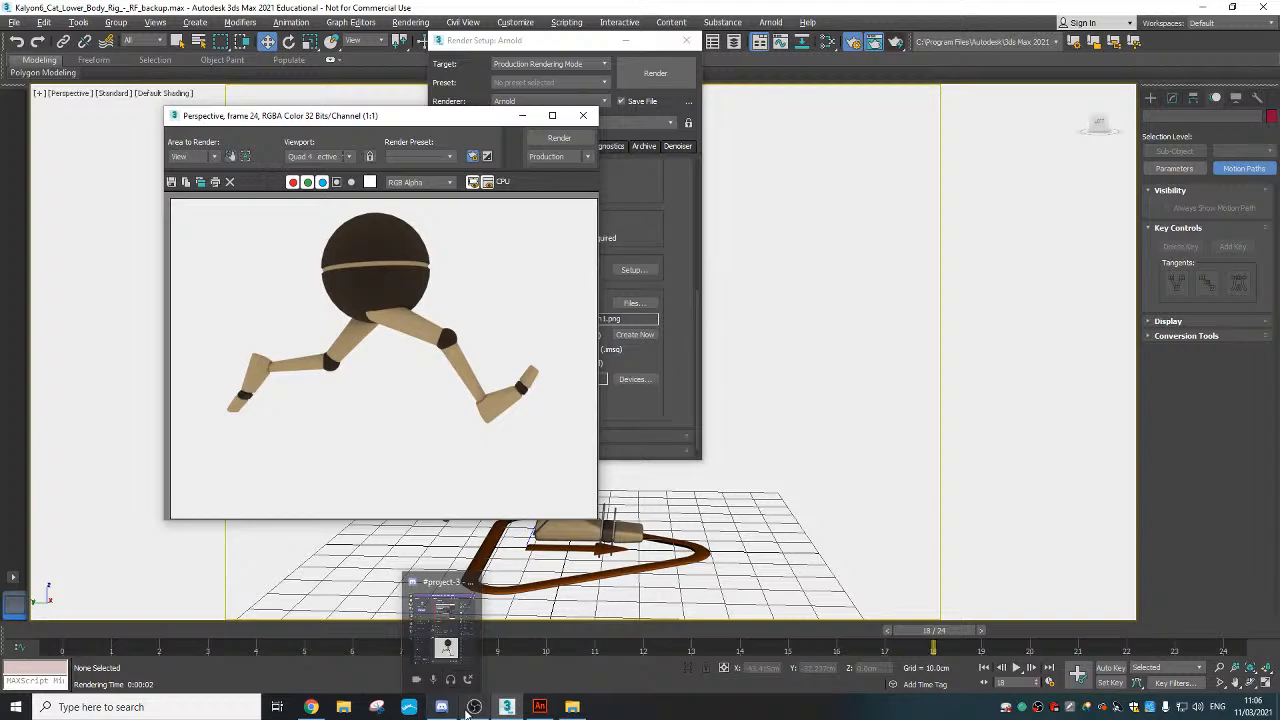
{"action": "left_click", "coordinate": [312, 708]}
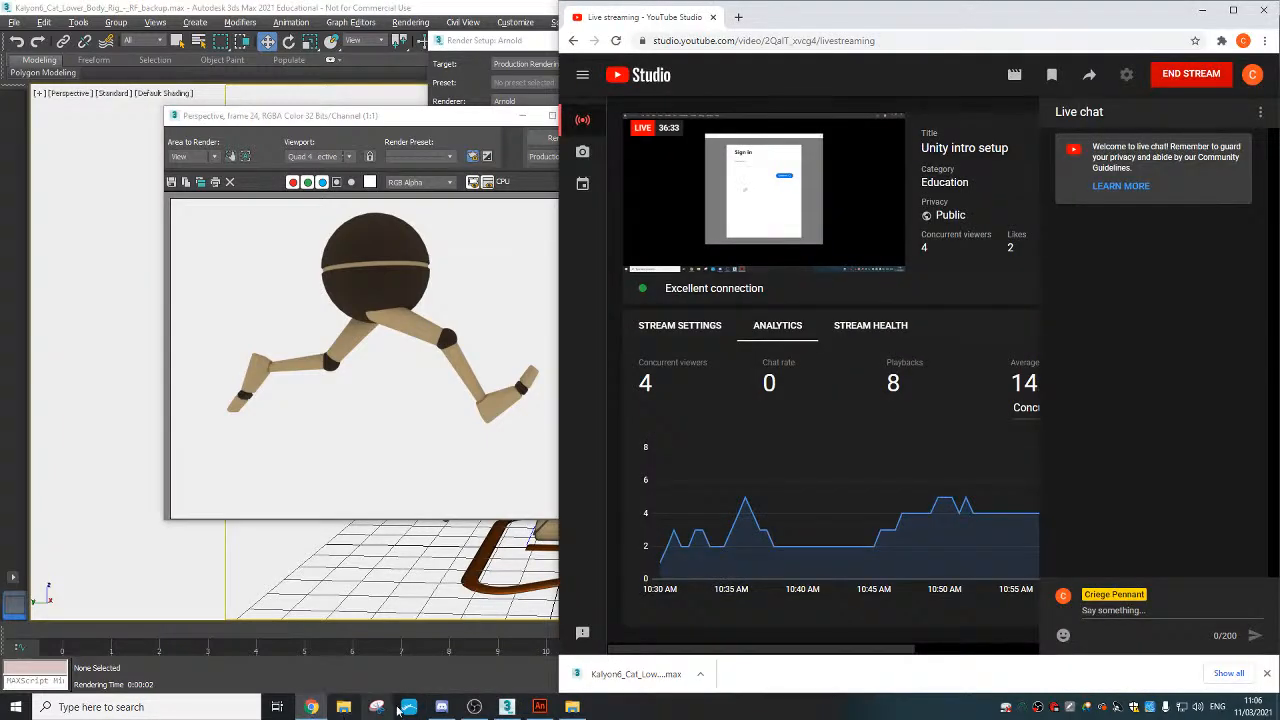
{"action": "mouse_move", "coordinate": [507, 709]}
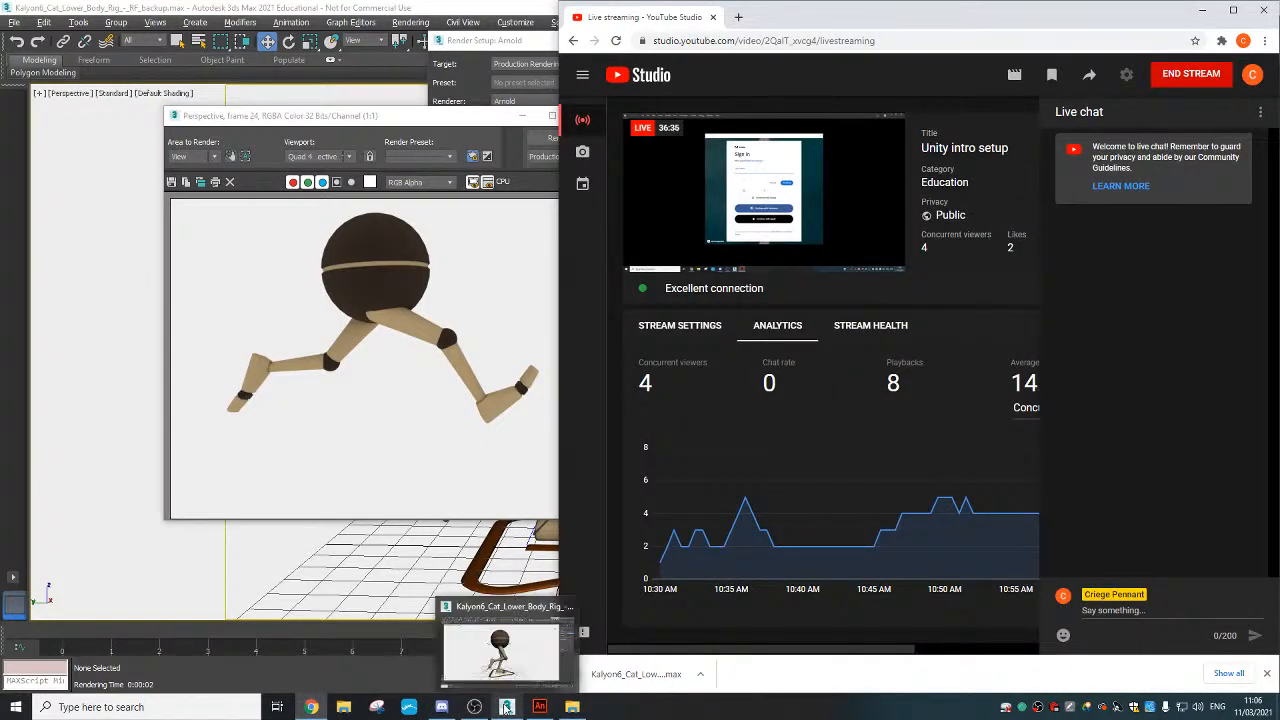